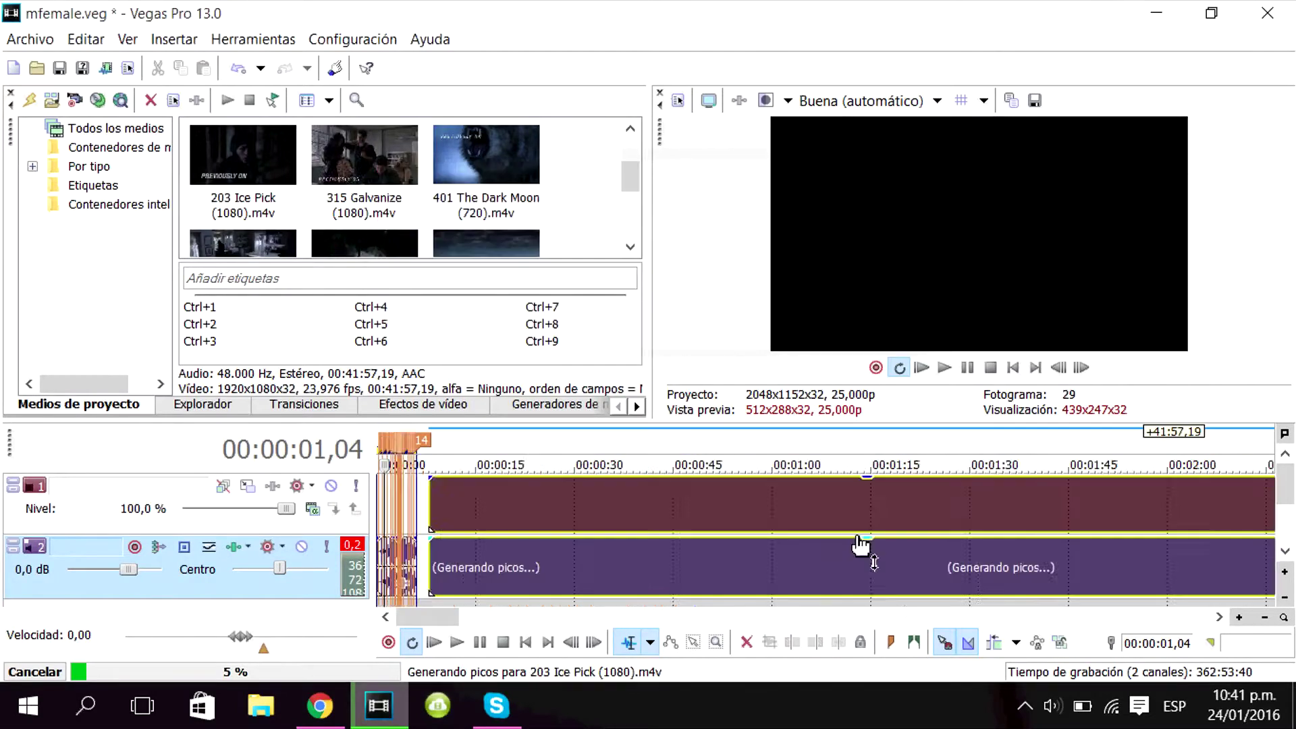
# Step: Seek through the 203 Ice Pick footage on the timeline to the cafeteria scene at about 00:18:01
pyautogui.scroll(2, 629, 512)
pyautogui.scroll(-4, 848, 513)
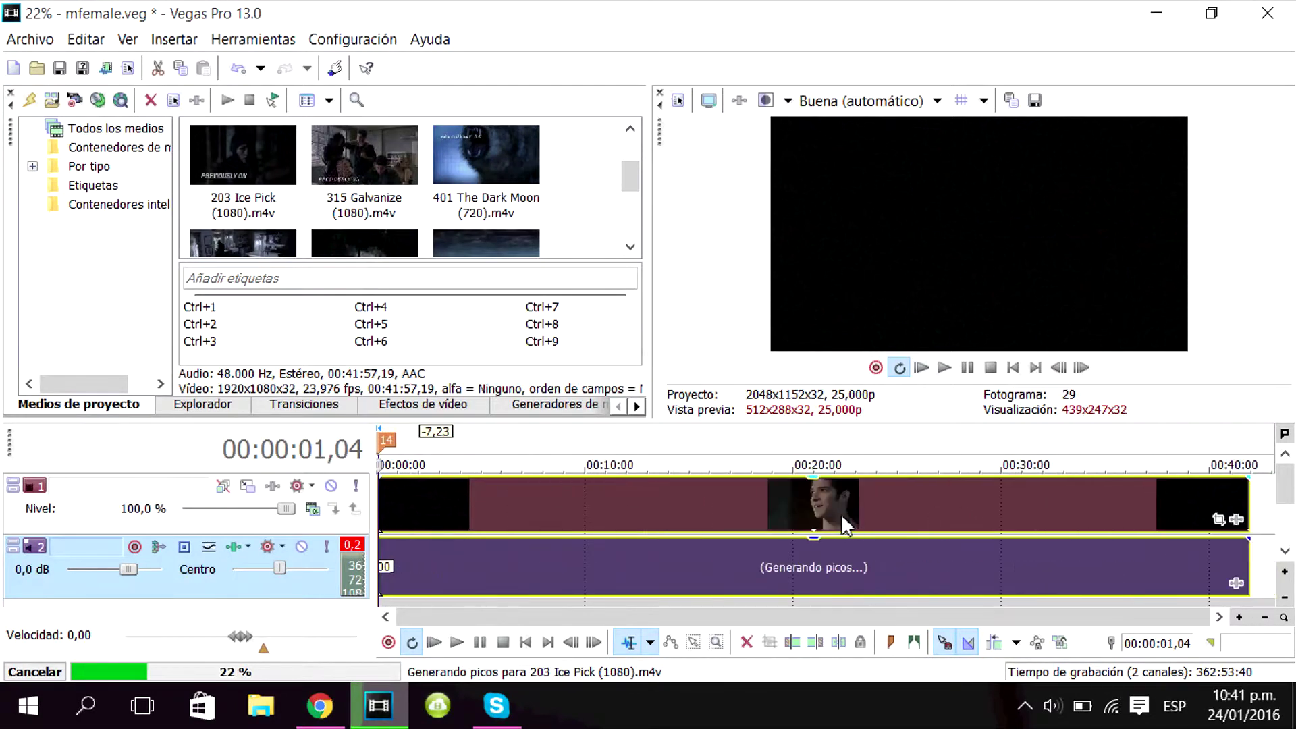
pyautogui.click(772, 506)
pyautogui.scroll(3, 757, 499)
pyautogui.click(815, 498)
pyautogui.click(835, 503)
pyautogui.scroll(2, 836, 499)
pyautogui.click(794, 499)
pyautogui.scroll(2, 796, 500)
pyautogui.click(783, 505)
pyautogui.scroll(2, 783, 506)
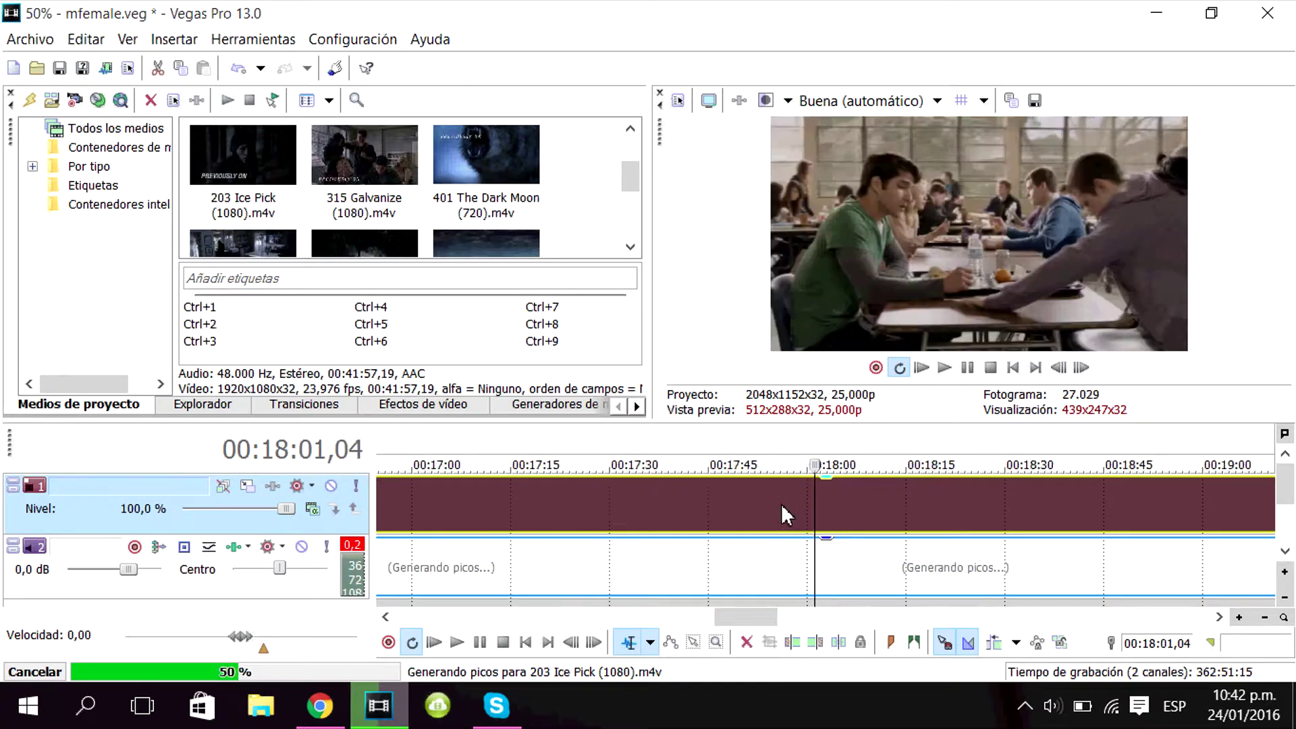
# Step: Play the cafeteria scene up to 00:18:08,12 to find where the high-heels walking shot begins
pyautogui.click(944, 367)
pyautogui.click(967, 369)
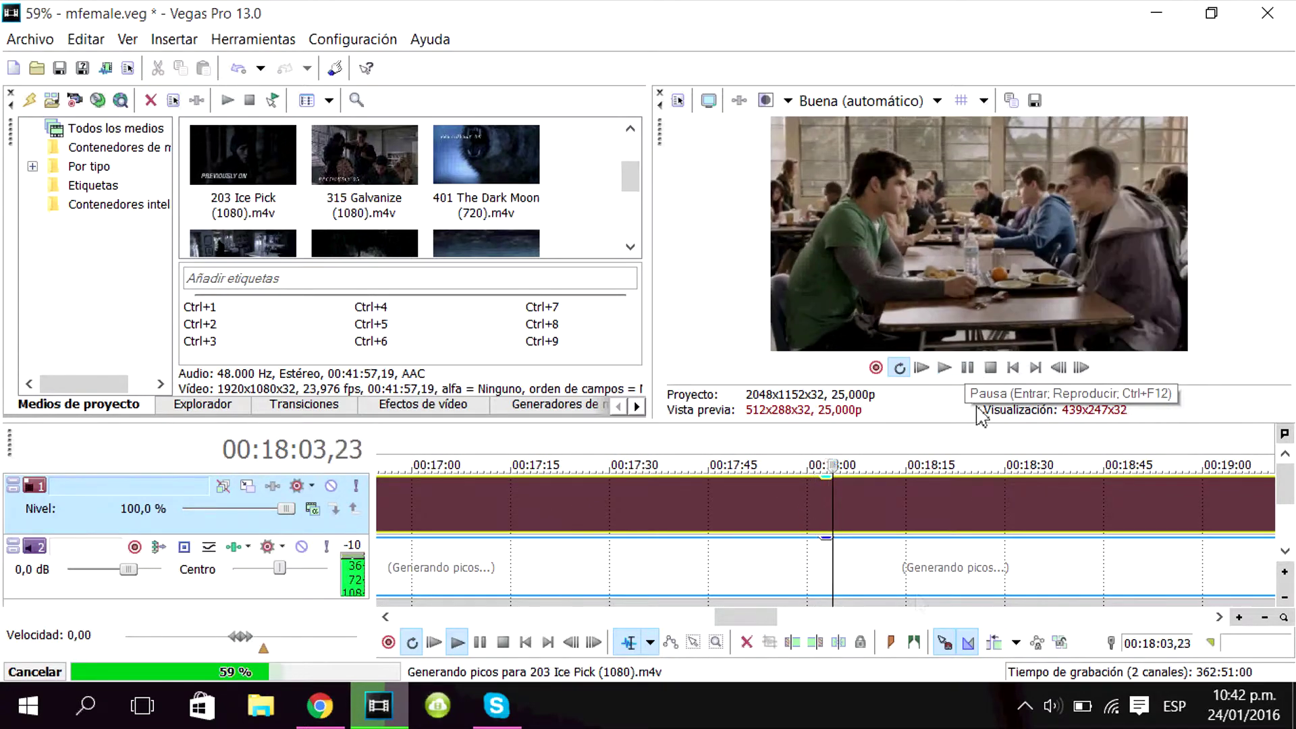
pyautogui.scroll(2, 972, 473)
pyautogui.click(946, 368)
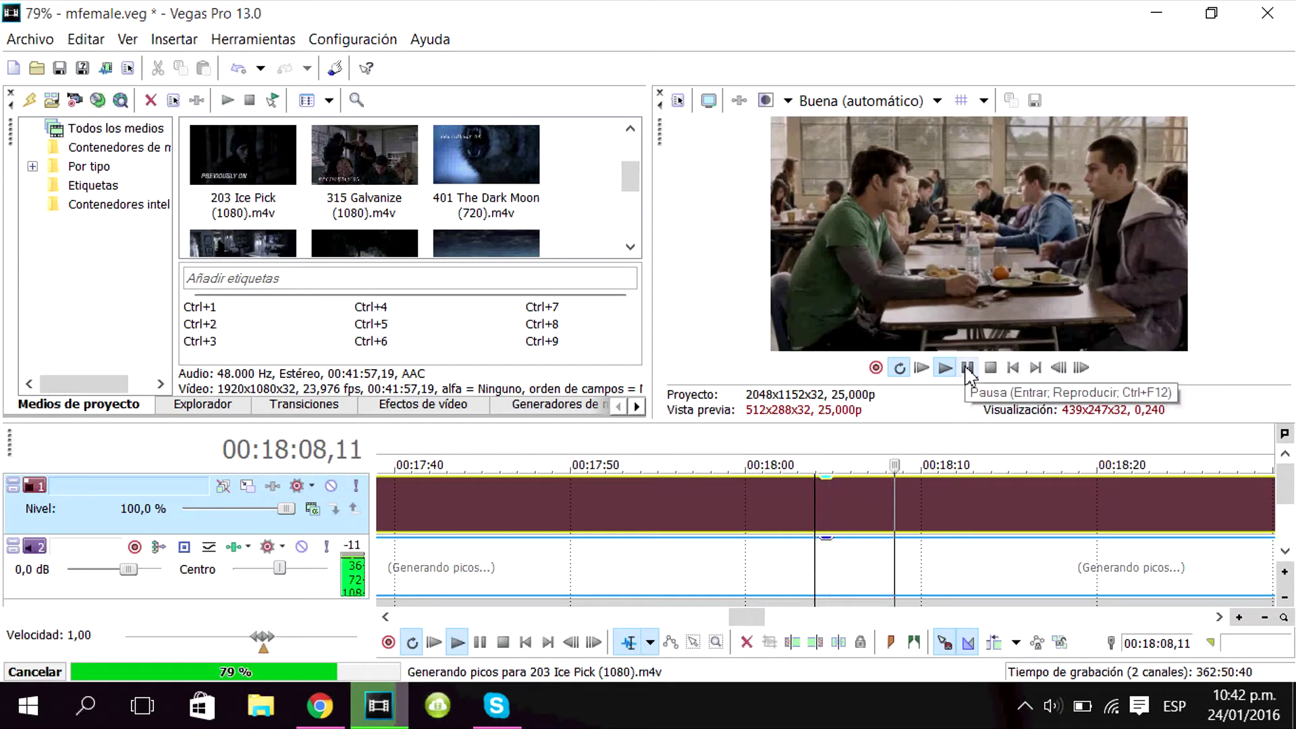
pyautogui.click(890, 500)
pyautogui.click(968, 368)
pyautogui.scroll(-4, 828, 499)
pyautogui.scroll(3, 828, 500)
pyautogui.click(792, 518)
pyautogui.click(945, 369)
pyautogui.click(967, 369)
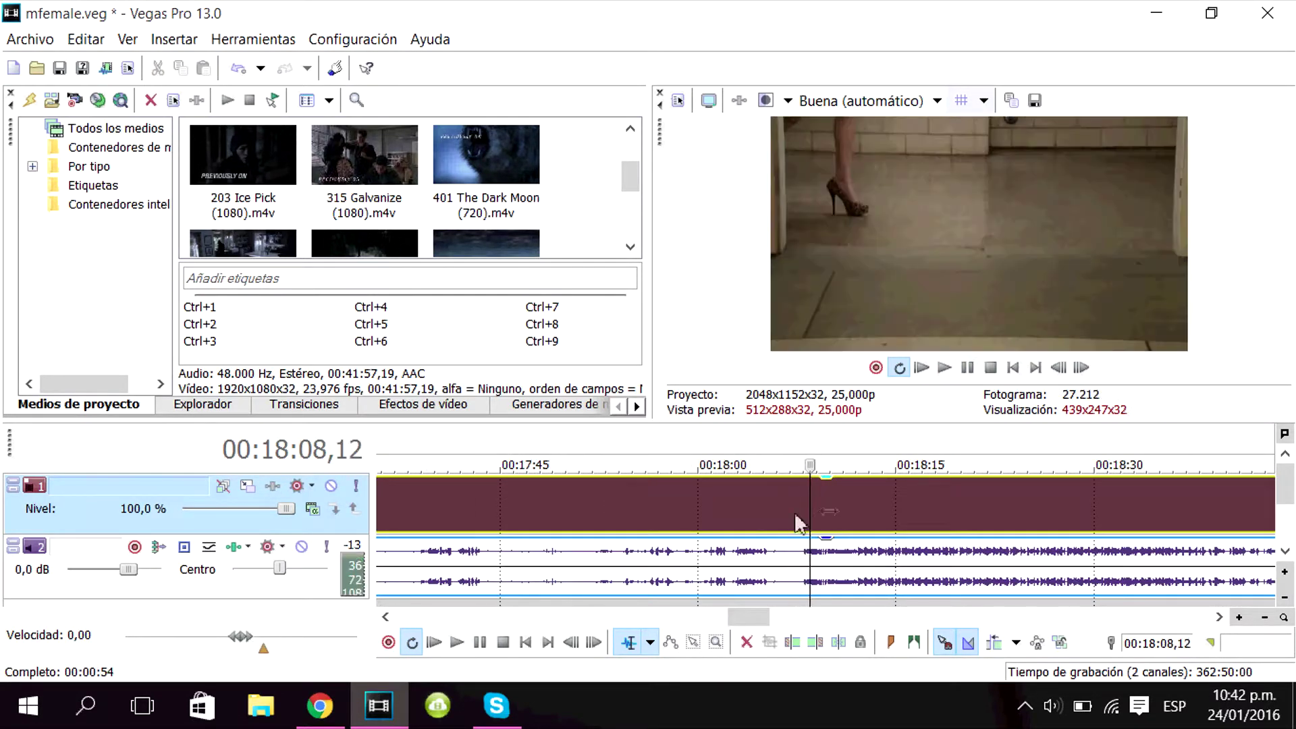
# Step: Split the video at 00:18:08,12, delete the footage before it and move the remaining clip to the timeline start
pyautogui.press('s')
pyautogui.click(748, 540)
pyautogui.press('Delete')
pyautogui.click(852, 498)
pyautogui.click(812, 508)
# Step: Play the walking shot, split off and delete its opening section, and move the remaining clip to the timeline start
pyautogui.click(946, 368)
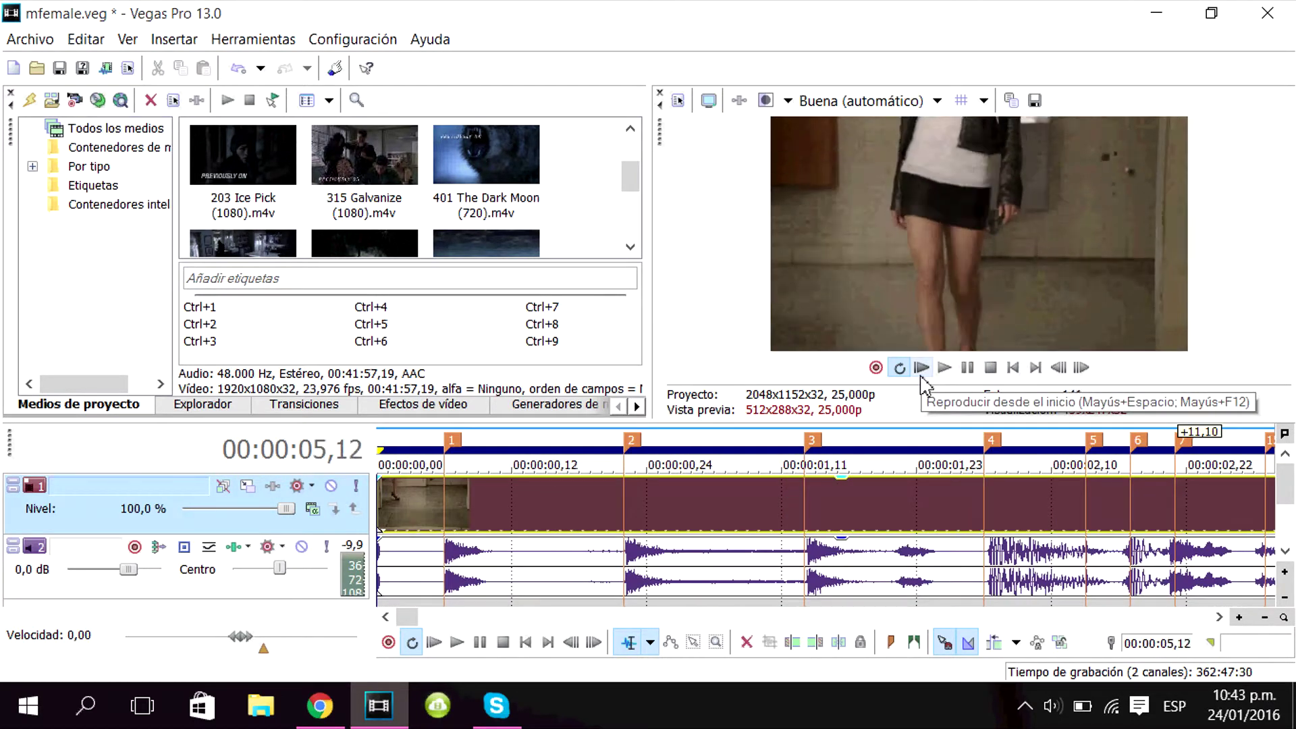
pyautogui.click(922, 371)
pyautogui.click(969, 372)
pyautogui.press('s')
pyautogui.click(714, 511)
pyautogui.press('Delete')
pyautogui.moveTo(855, 511); pyautogui.dragTo(439, 509)
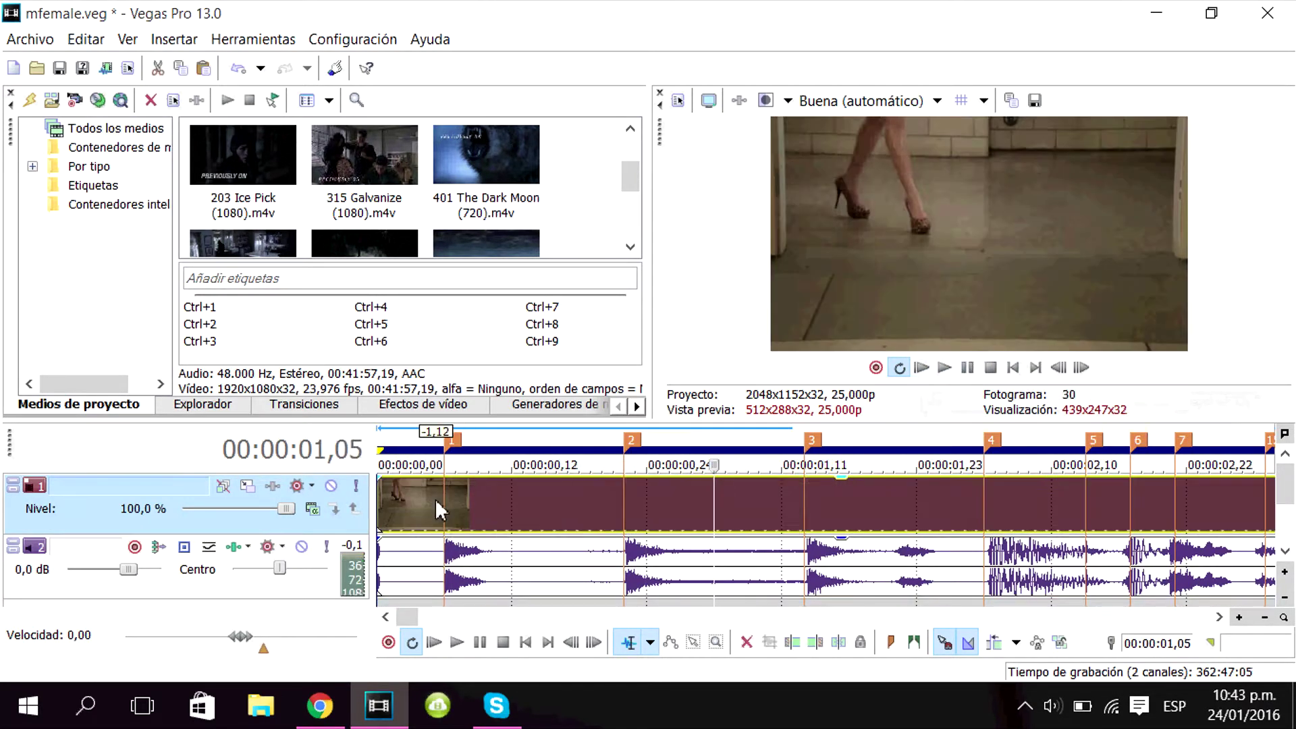
# Step: Play the walking clip from the start and split it exactly at marker 1
pyautogui.click(920, 372)
pyautogui.click(448, 500)
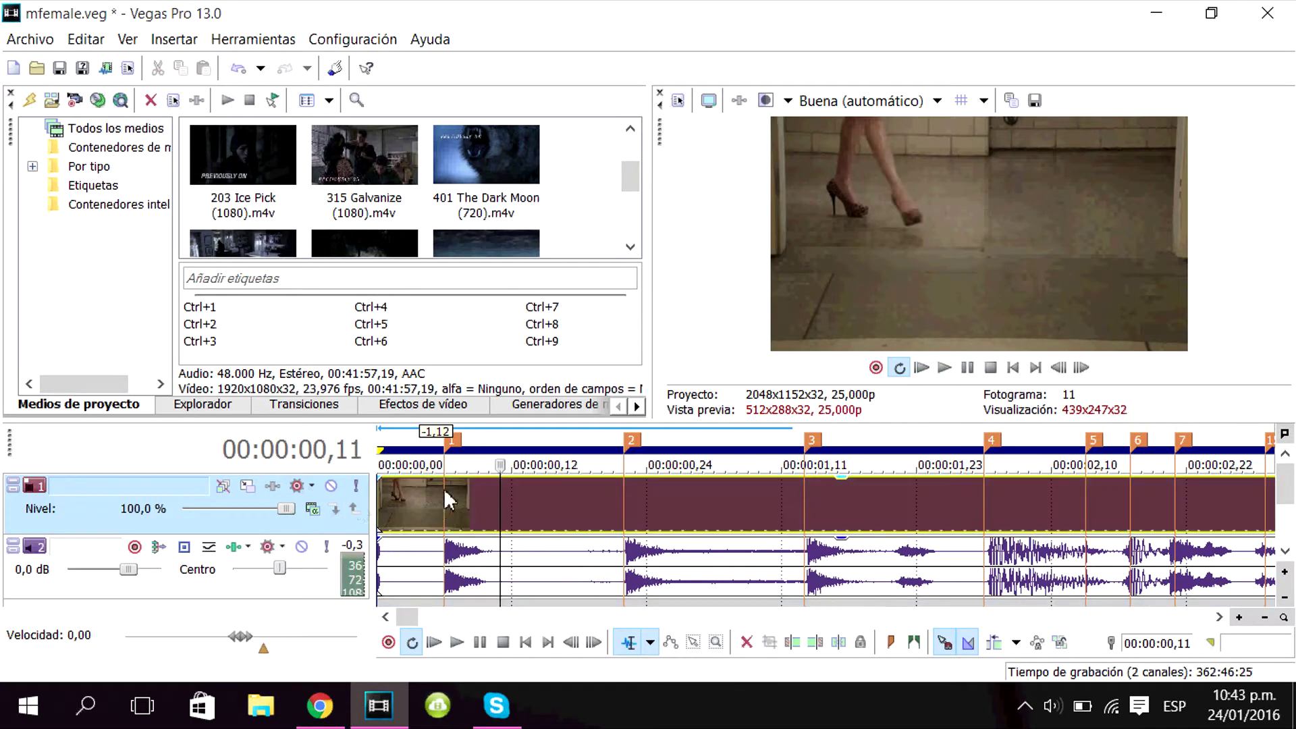
pyautogui.click(968, 371)
pyautogui.press('Left')
pyautogui.press('Left')
pyautogui.press('Left')
pyautogui.press('Left')
pyautogui.press('Left')
pyautogui.press('Left')
pyautogui.press('Left')
pyautogui.press('Left')
pyautogui.press('Left')
pyautogui.press('Left')
pyautogui.press('Left')
pyautogui.press('Right')
pyautogui.press('Right')
pyautogui.press('s')
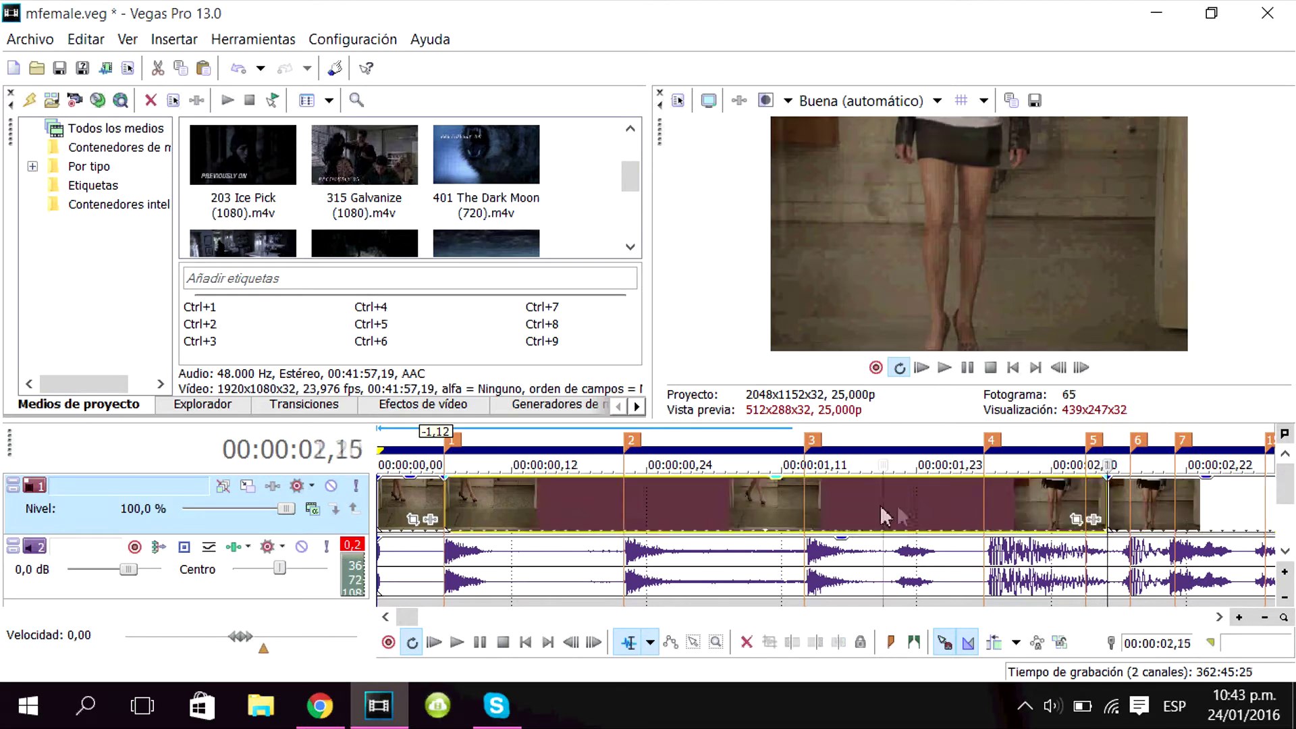
# Step: Delete the section between marker 1 and 00:00:02,15 and move the remaining clip to marker 1
pyautogui.click(882, 514)
pyautogui.press('Delete')
pyautogui.moveTo(1180, 519); pyautogui.dragTo(518, 535)
# Step: Split the second clip at marker 2 and delete the section that follows
pyautogui.click(625, 516)
pyautogui.press('s')
pyautogui.scroll(-1, 625, 508)
pyautogui.press('Delete')
# Step: Insert a velocity envelope on the first clip, lower its level and add a point at 00:00:00,02
pyautogui.hotkey('ctrl', 'Home')
pyautogui.scroll(5, 827, 476)
pyautogui.rightClick(491, 504)
pyautogui.moveTo(752, 555)
pyautogui.click(948, 553)
pyautogui.scroll(4, 647, 506)
pyautogui.click(646, 506)
pyautogui.moveTo(479, 504); pyautogui.dragTo(479, 516)
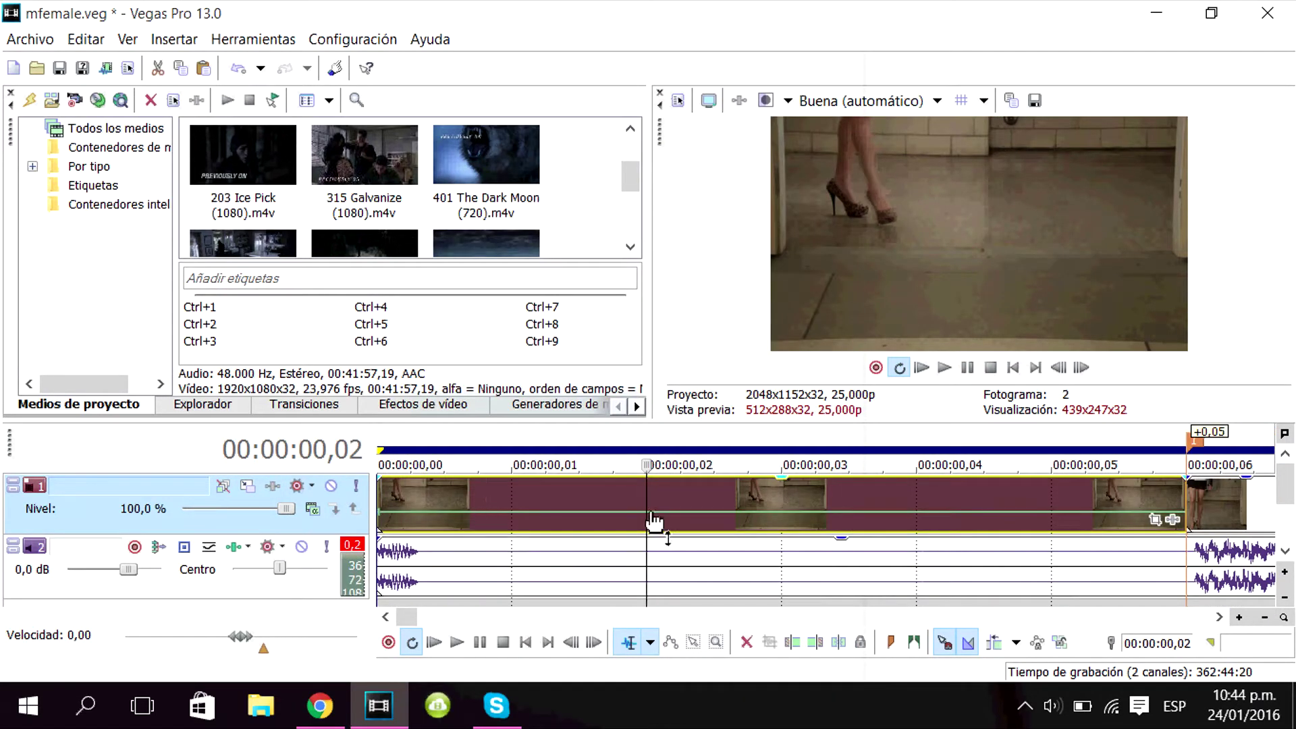
pyautogui.scroll(-2, 648, 577)
# Step: Play the timeline from the start to check the first clip's speed change
pyautogui.click(919, 369)
pyautogui.press('space')
pyautogui.scroll(-1, 964, 483)
pyautogui.click(730, 568)
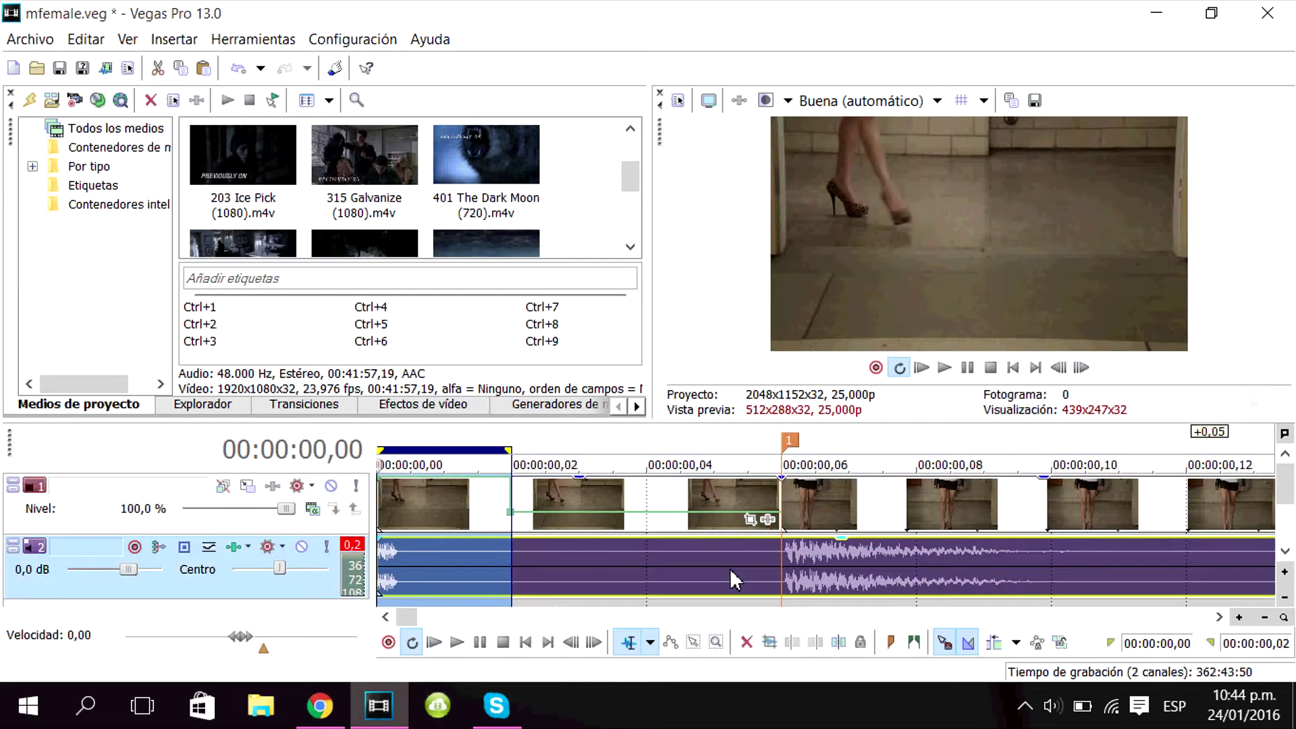
pyautogui.click(925, 370)
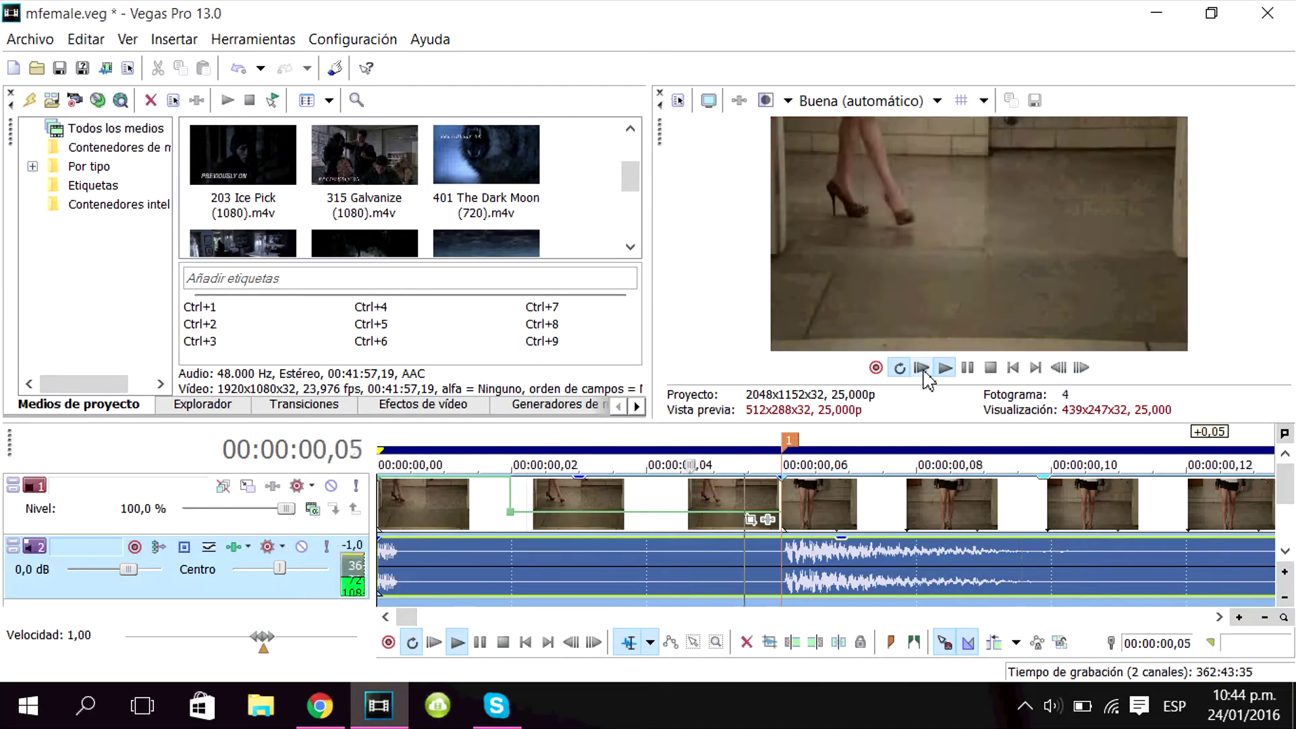
# Step: Make the first two clips meet at marker 2, with a fade-out on the first and a fade-in on the second
pyautogui.scroll(-4, 978, 510)
pyautogui.click(978, 509)
pyautogui.moveTo(511, 499); pyautogui.dragTo(692, 499)
pyautogui.moveTo(443, 519)
pyautogui.mouseDown()
pyautogui.moveTo(600, 530)
pyautogui.moveTo(629, 509)
pyautogui.mouseUp()
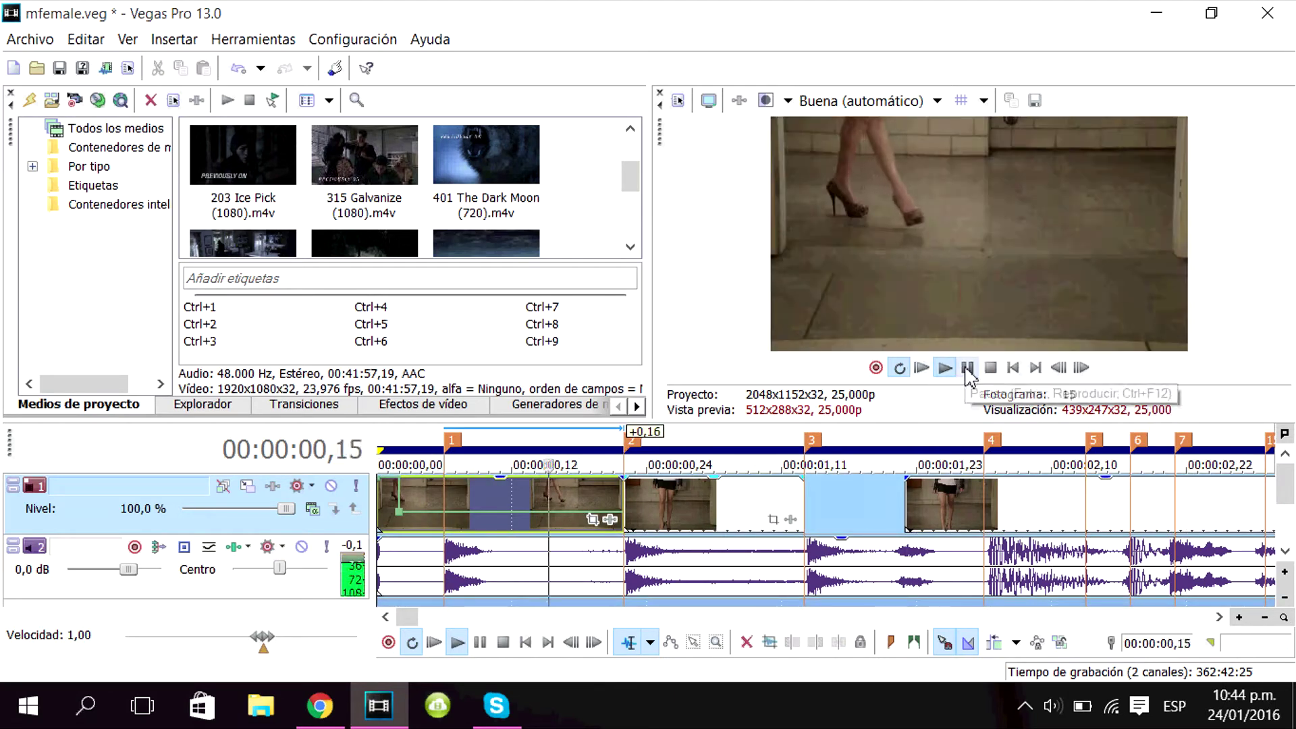
pyautogui.moveTo(620, 479); pyautogui.dragTo(677, 503)
pyautogui.click(680, 502)
# Step: Apply the gloww preset of the Resplandor video effect to the second clip
pyautogui.click(423, 405)
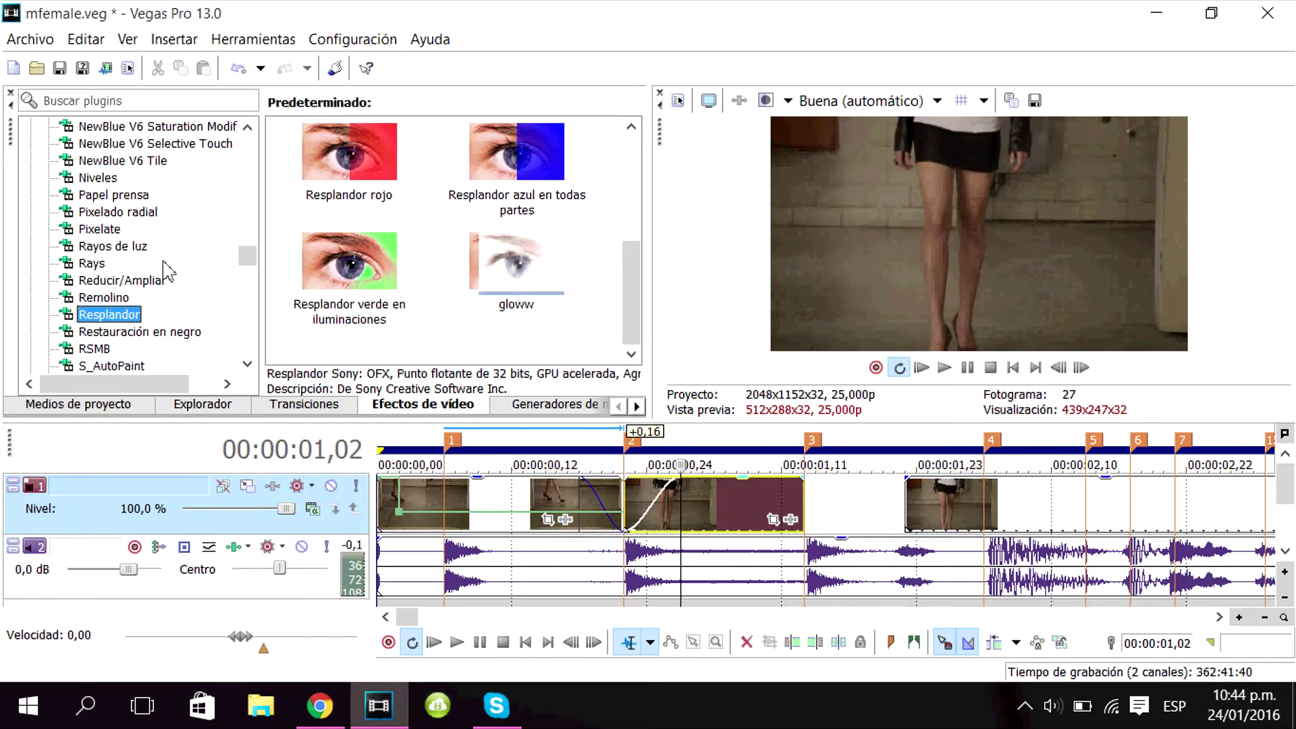
pyautogui.moveTo(516, 270); pyautogui.dragTo(748, 473)
pyautogui.moveTo(763, 354); pyautogui.dragTo(742, 506)
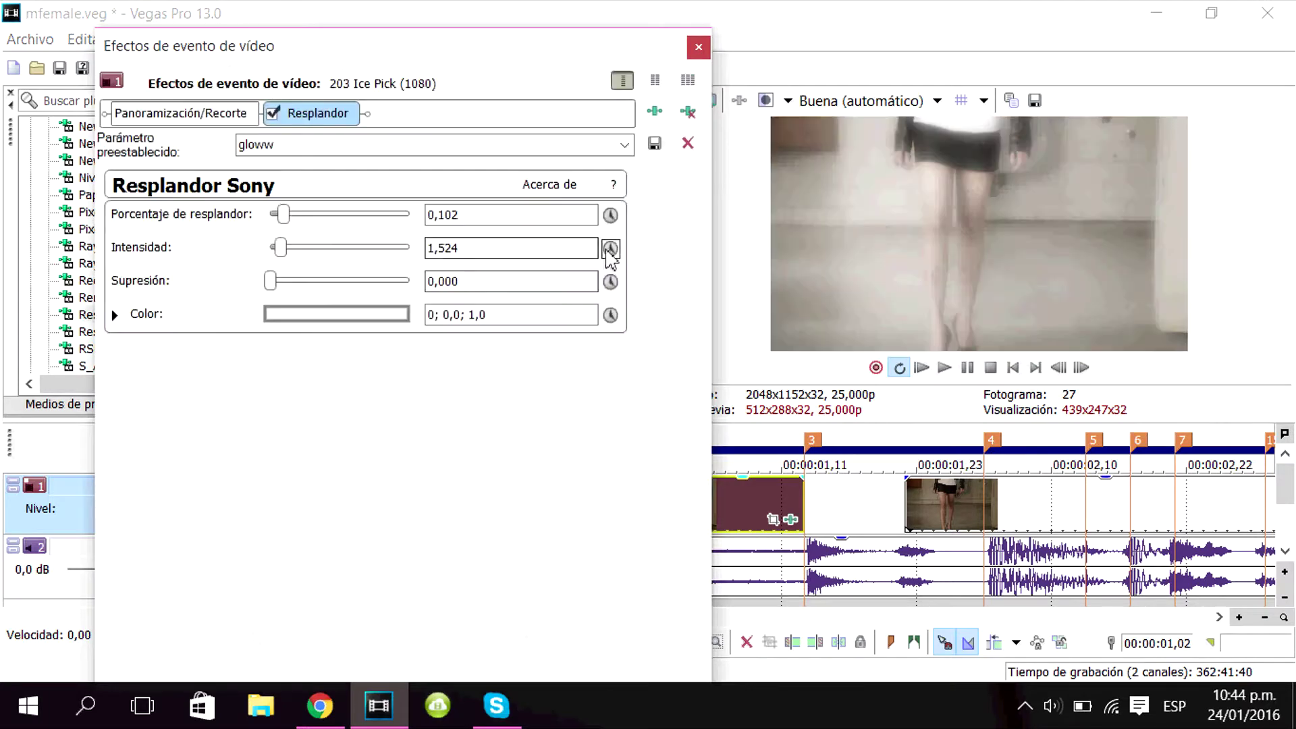
# Step: Animate the glow's Intensidad with a keyframe of 0,000 at 00:00:00,08 and close the effect settings
pyautogui.click(605, 251)
pyautogui.moveTo(224, 516); pyautogui.dragTo(454, 519)
pyautogui.moveTo(281, 247); pyautogui.dragTo(266, 248)
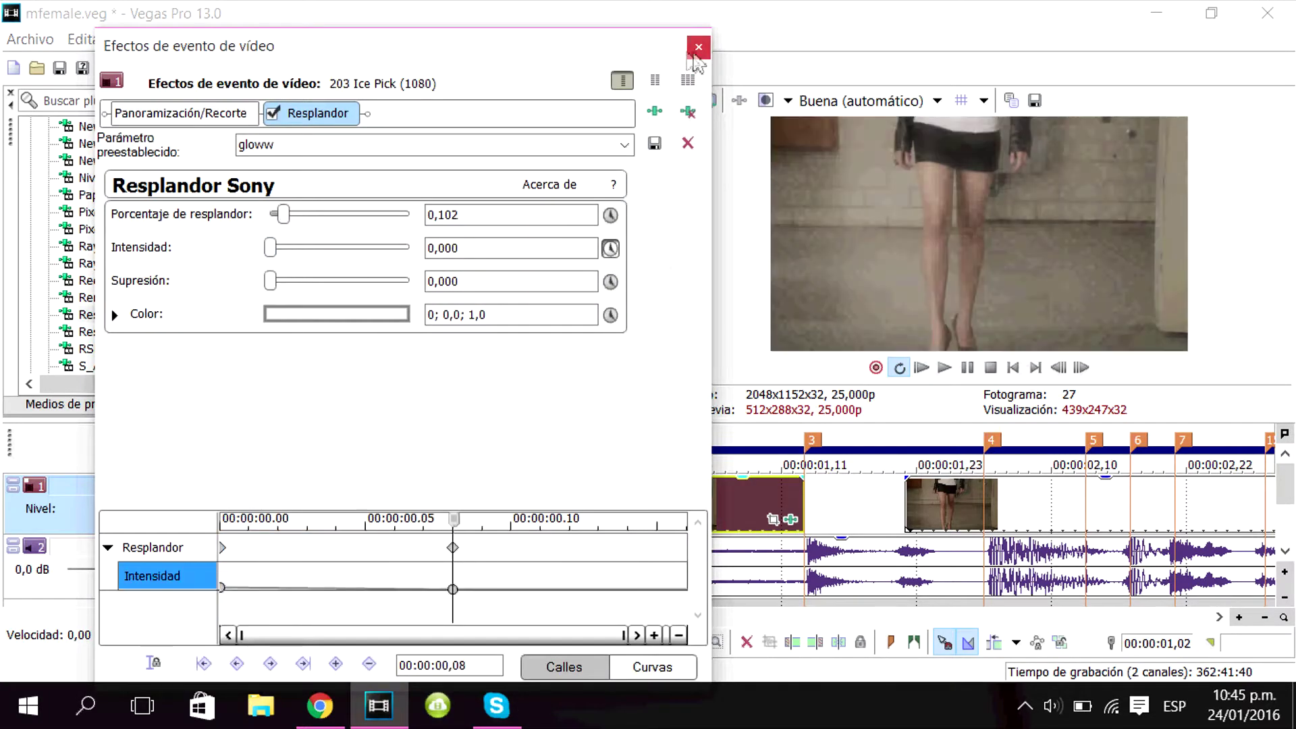
pyautogui.click(699, 49)
# Step: Slow the second clip with a velocity envelope, placing a point at about 00:00:01,01
pyautogui.scroll(2, 647, 530)
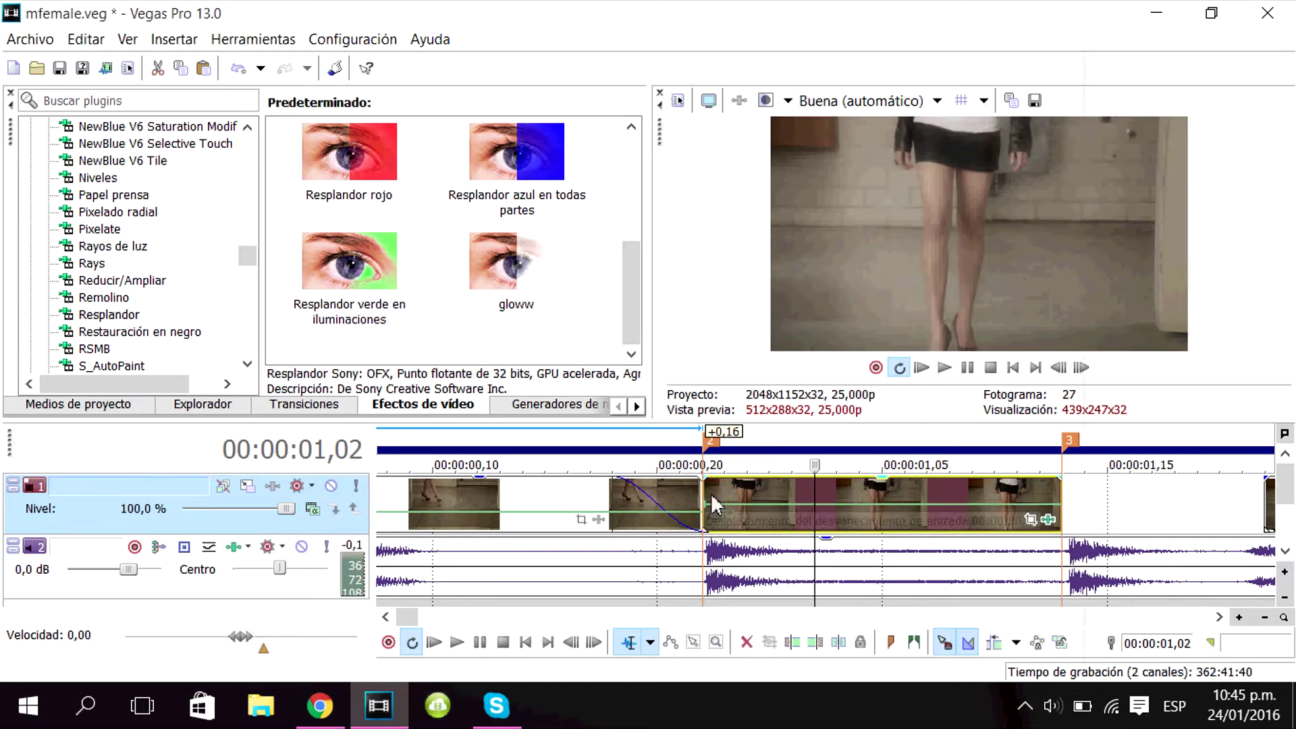
pyautogui.press('Left')
pyautogui.press('Left')
pyautogui.press('Left')
pyautogui.press('Left')
pyautogui.press('Left')
pyautogui.press('Left')
pyautogui.press('Left')
pyautogui.press('Left')
pyautogui.press('Left')
pyautogui.press('Right')
pyautogui.press('Right')
pyautogui.press('Right')
pyautogui.press('Right')
pyautogui.press('Right')
pyautogui.press('Right')
pyautogui.press('Right')
pyautogui.press('Right')
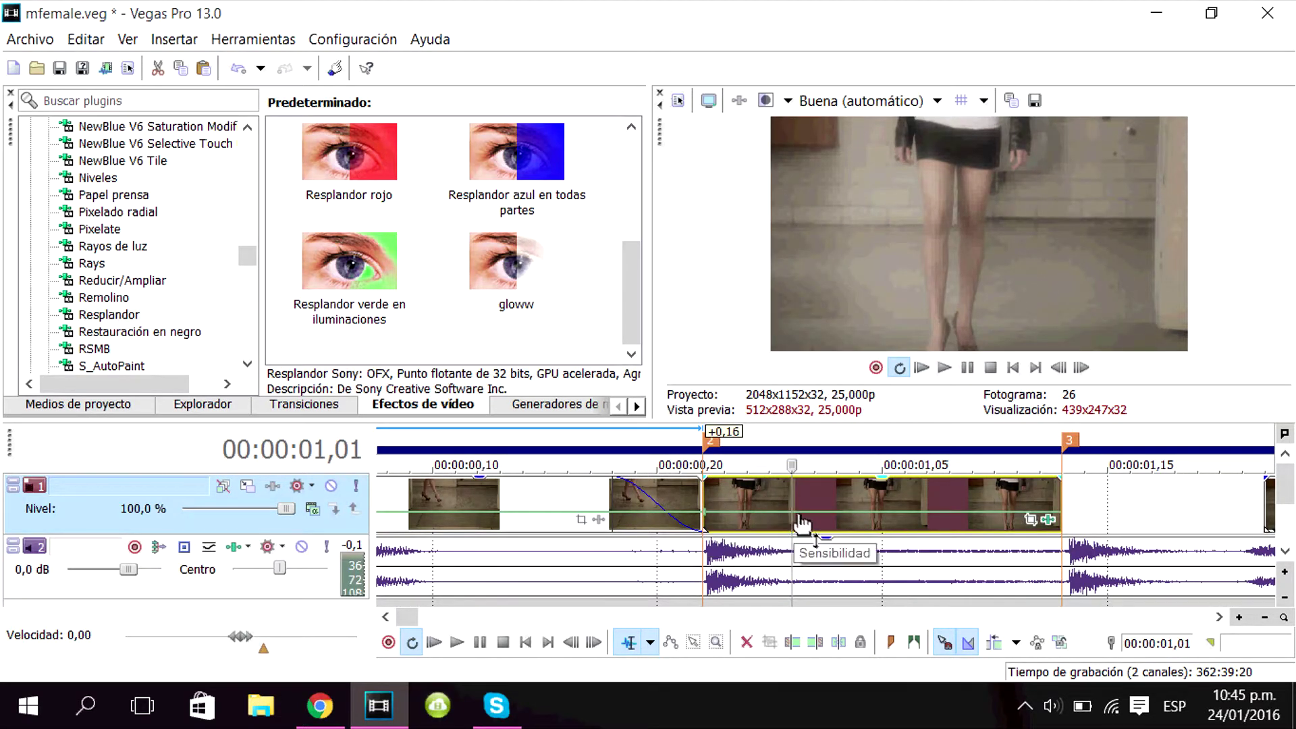
pyautogui.press('Left')
pyautogui.press('Left')
pyautogui.press('Left')
# Step: Play the timeline from the start to review the first two clips
pyautogui.click(948, 369)
pyautogui.click(922, 369)
pyautogui.press('Return')
pyautogui.scroll(-1, 721, 497)
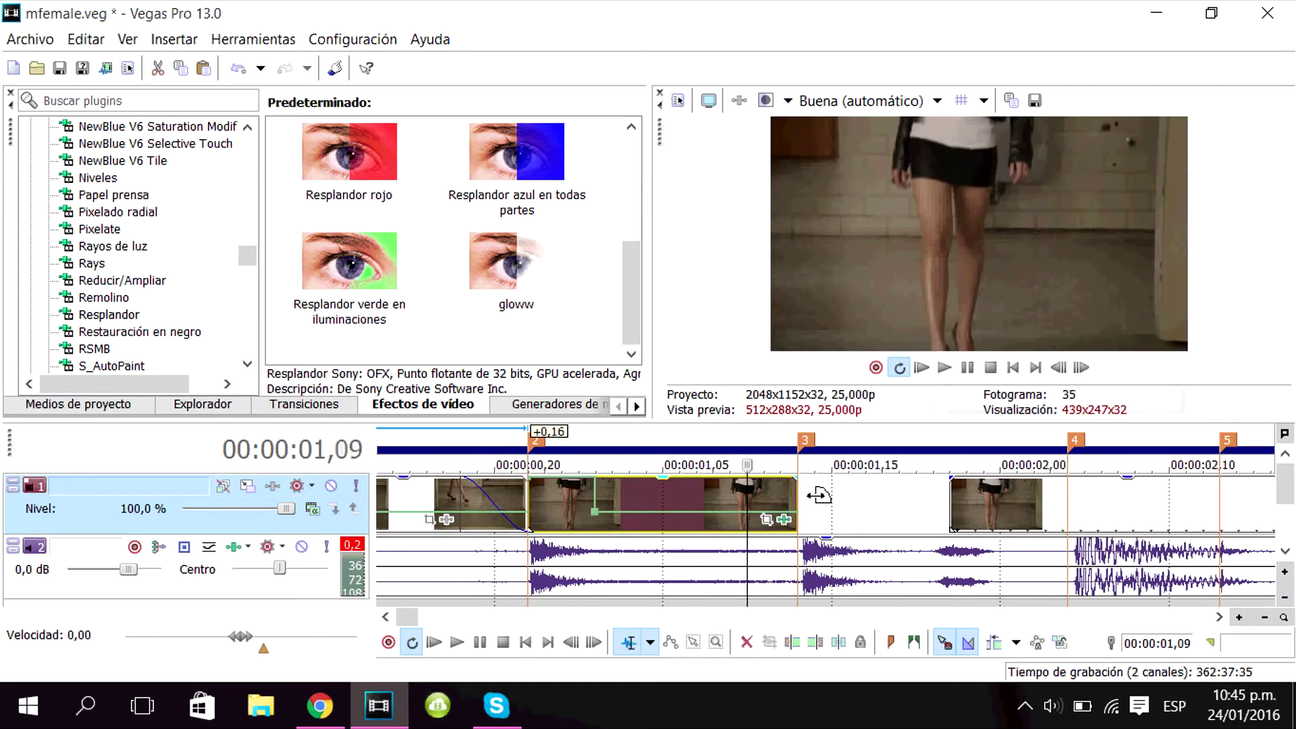
# Step: Add a fade-out and a fade-in to the second clip and save the project
pyautogui.moveTo(795, 478); pyautogui.dragTo(735, 479)
pyautogui.click(545, 490)
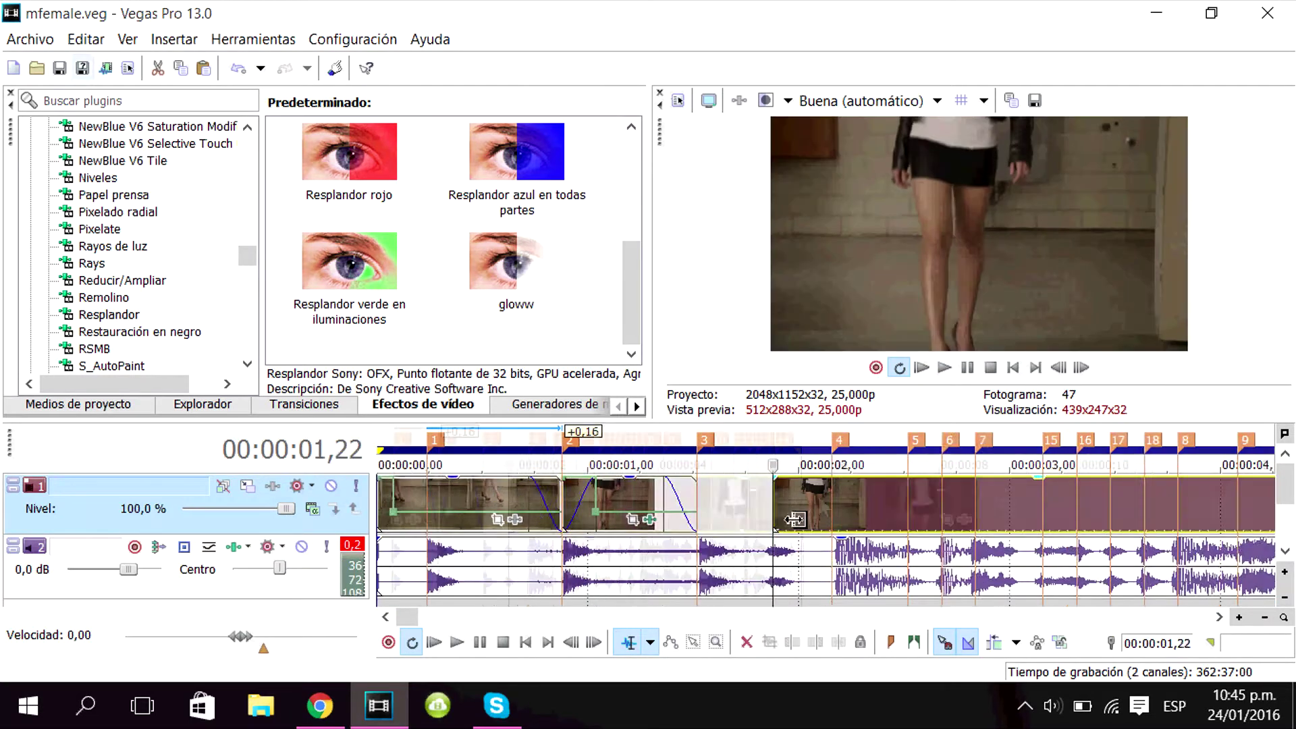
pyautogui.click(59, 68)
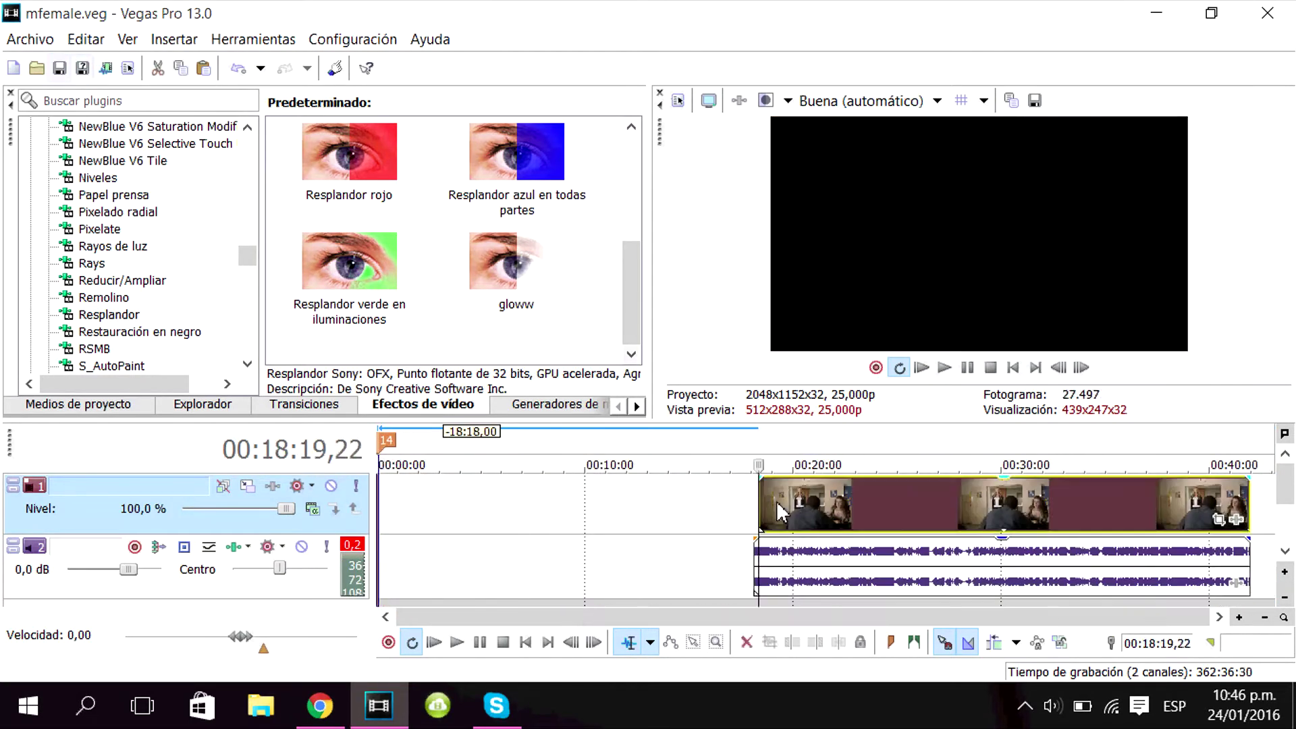
# Step: Play the leftover footage from 00:18:19,22 to find the close-up of the woman with the apple
pyautogui.scroll(3, 782, 513)
pyautogui.press('space')
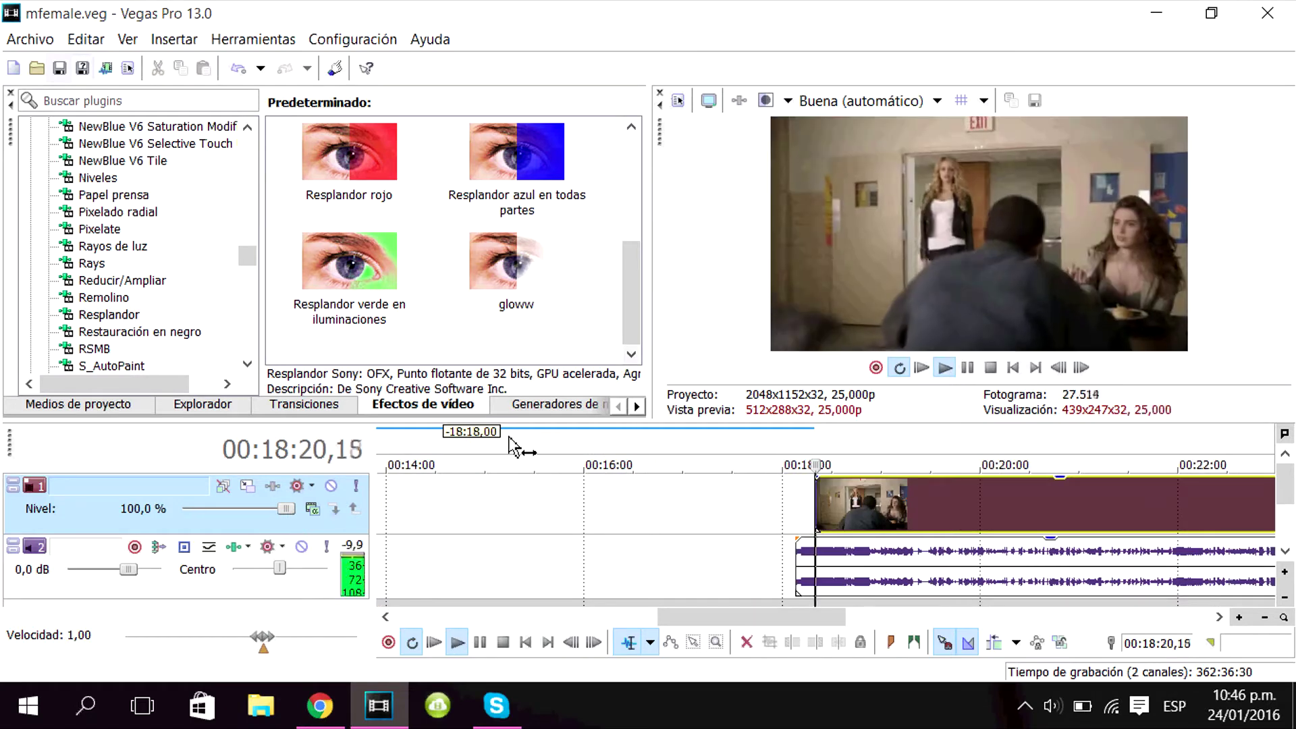
pyautogui.press('Up')
pyautogui.press('Up')
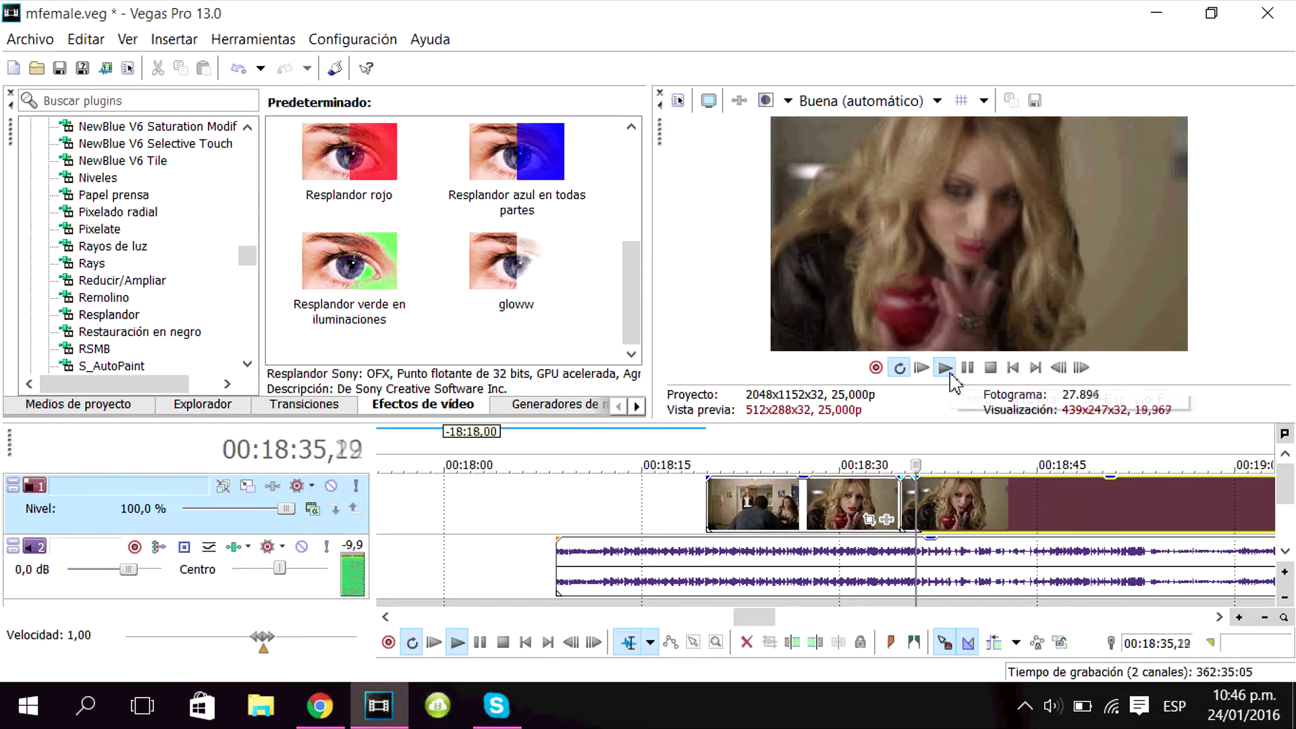
# Step: Take the short close-up of the woman with the red apple and paste it at marker 3
pyautogui.rightClick(905, 497)
pyautogui.click(945, 27)
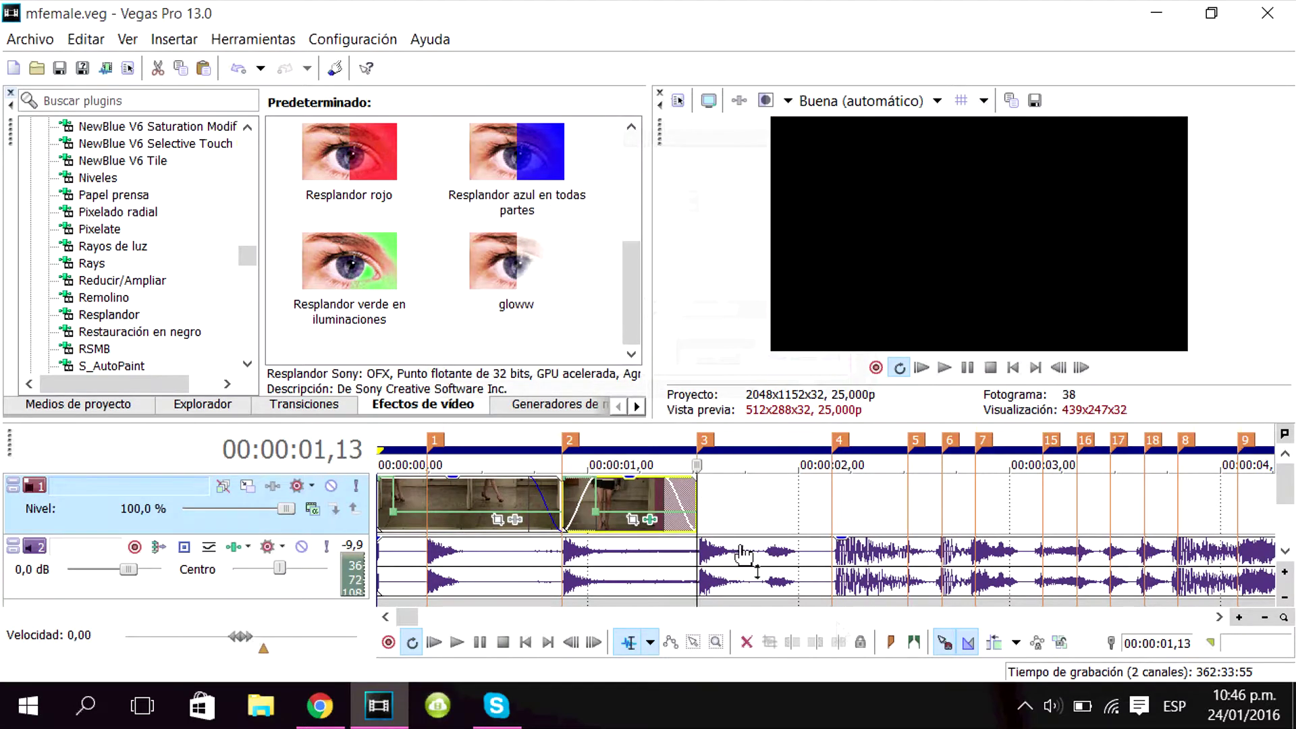
pyautogui.hotkey('ctrl', 'v')
pyautogui.click(706, 514)
pyautogui.scroll(1, 706, 514)
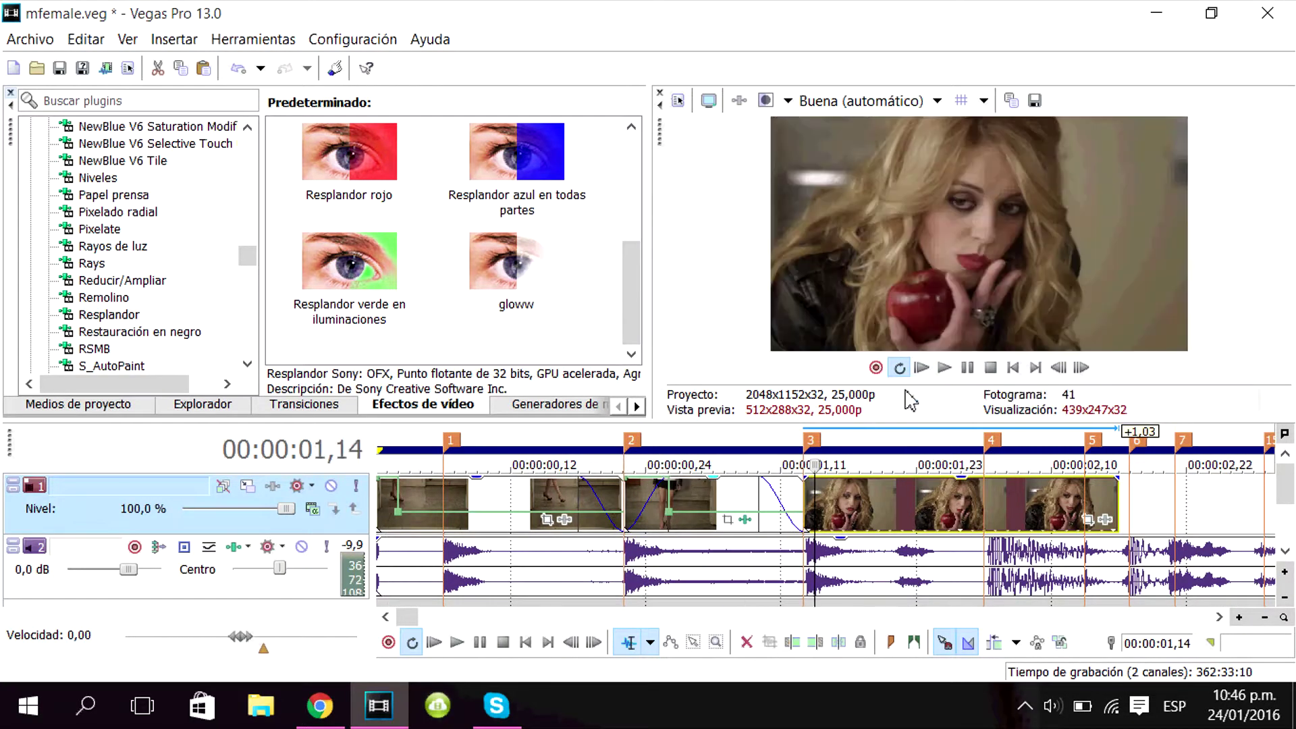
# Step: Insert a velocity envelope on the apple clip, lower its level and add a point at about 00:00:01,17
pyautogui.press('space')
pyautogui.click(966, 368)
pyautogui.rightClick(915, 506)
pyautogui.moveTo(1012, 555)
pyautogui.click(810, 557)
pyautogui.scroll(1, 776, 510)
pyautogui.moveTo(735, 505); pyautogui.dragTo(736, 515)
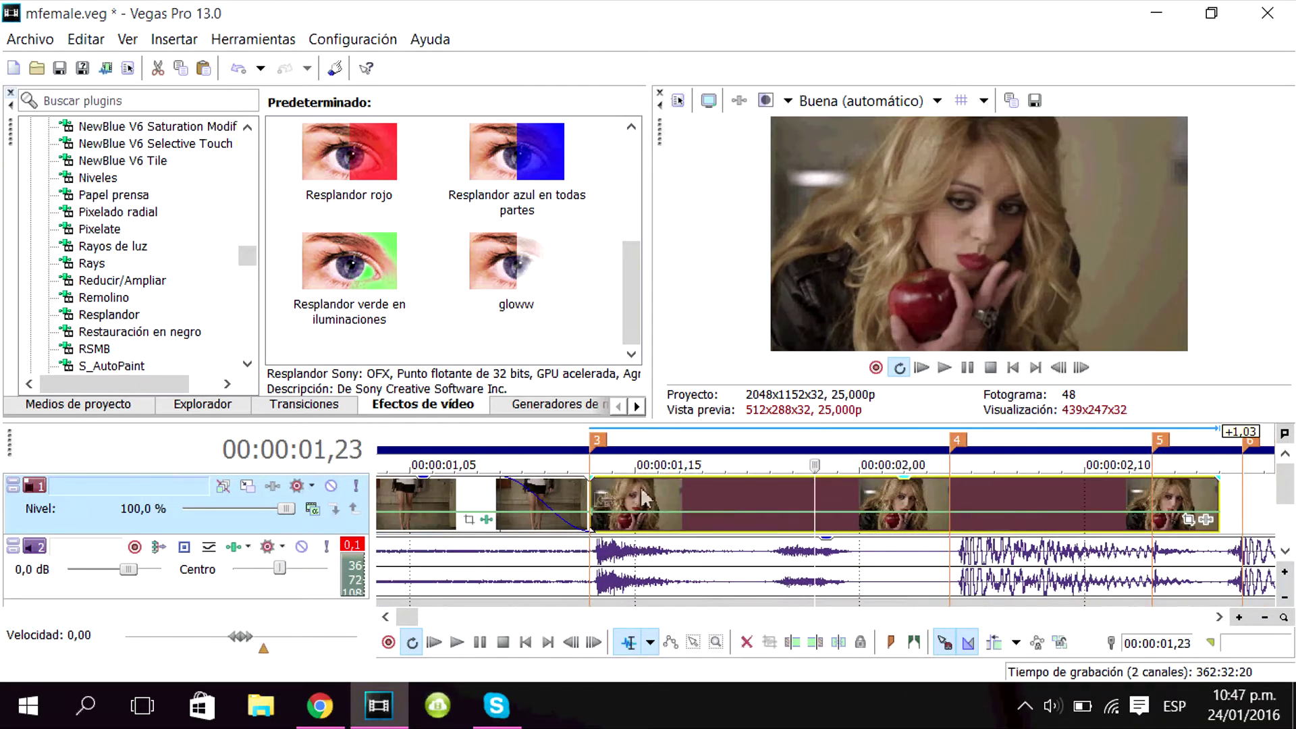
pyautogui.click(680, 515)
# Step: Split the apple clip at marker 4 and delete the excess after it
pyautogui.click(949, 503)
pyautogui.press('s')
pyautogui.press('Delete')
pyautogui.click(948, 499)
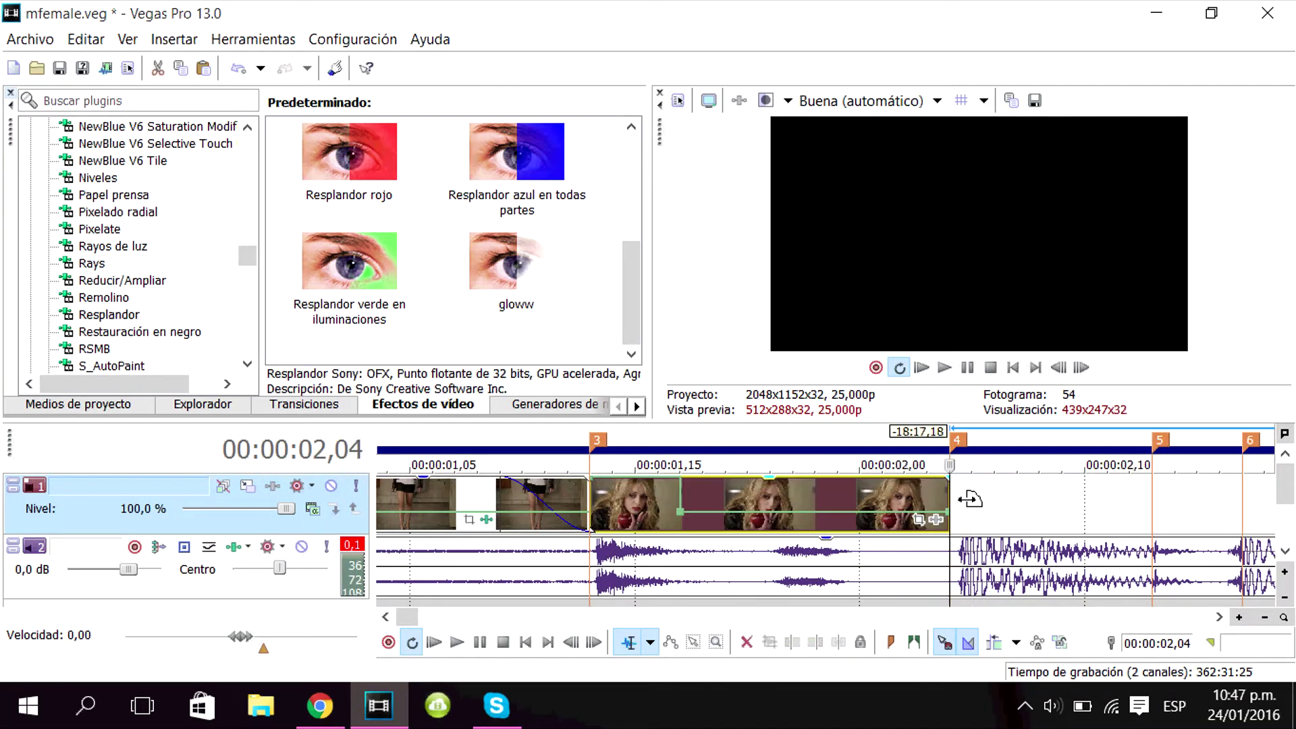
# Step: Play back the three-clip sequence to check the cuts against the music markers
pyautogui.click(921, 368)
pyautogui.scroll(-1, 867, 515)
pyautogui.click(967, 368)
pyautogui.click(724, 509)
pyautogui.click(944, 369)
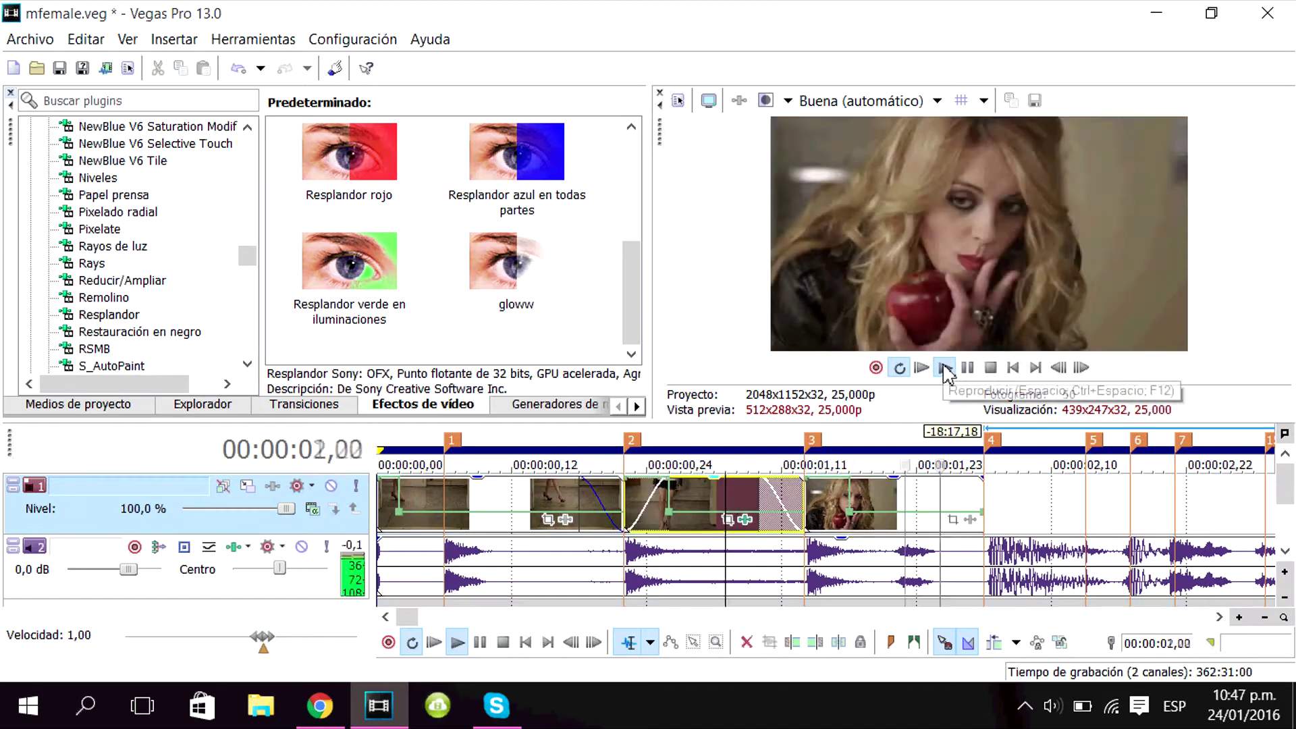
pyautogui.click(871, 498)
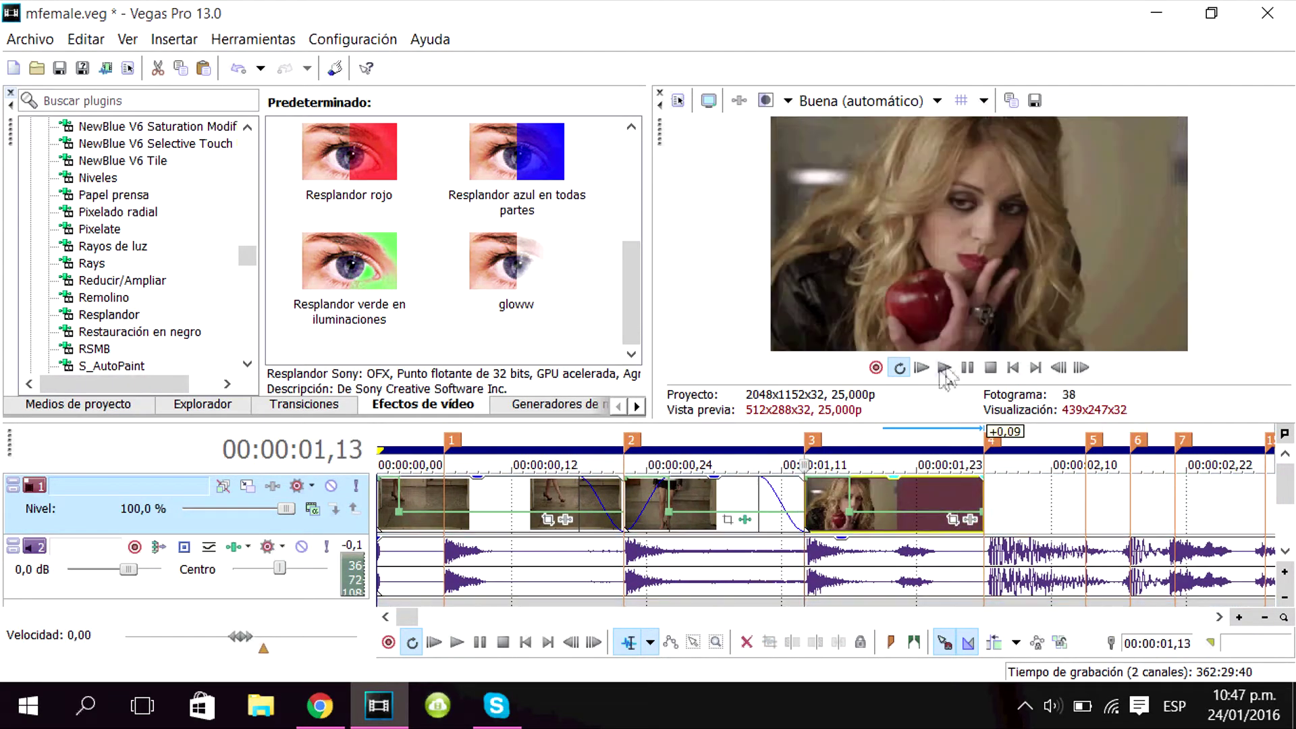
# Step: Replay the sequence around the apple clip between markers 3 and 4
pyautogui.moveTo(969, 506); pyautogui.dragTo(983, 508)
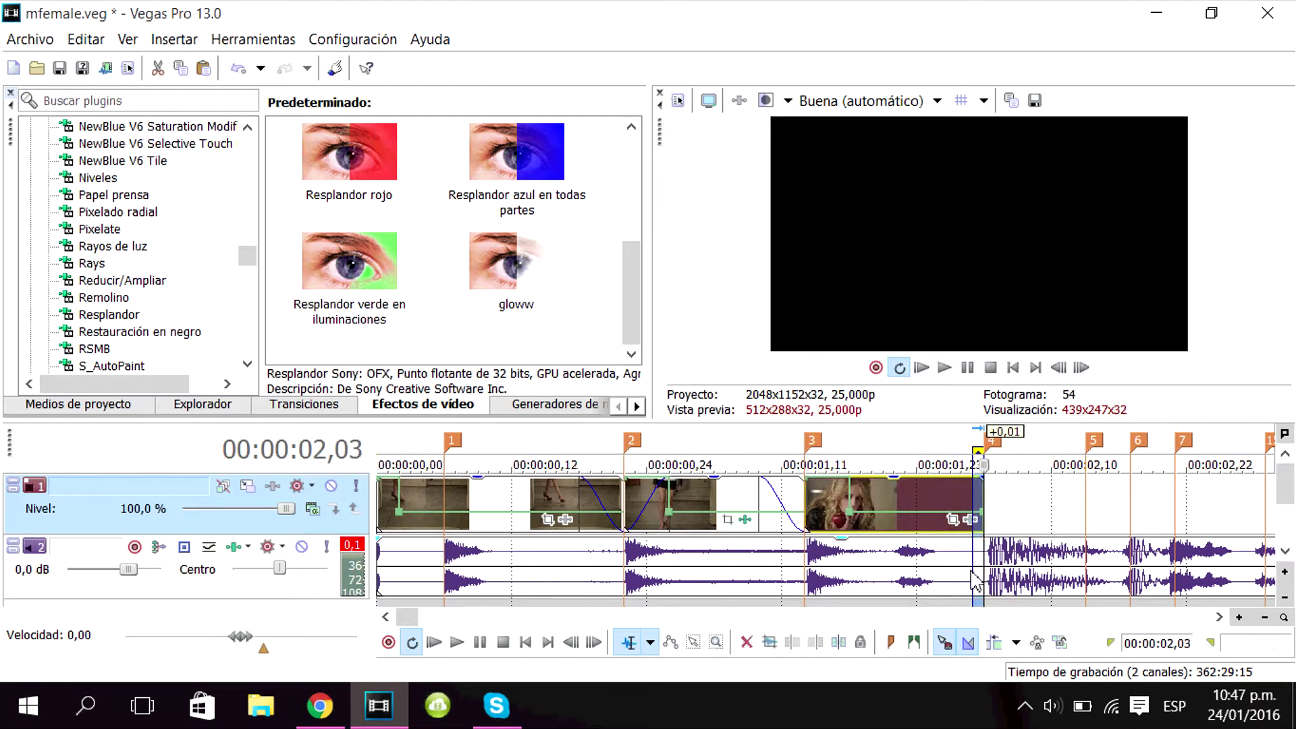
pyautogui.click(971, 575)
pyautogui.press('Home')
pyautogui.press('Return')
pyautogui.press('Return')
pyautogui.click(811, 514)
pyautogui.click(944, 368)
# Step: Add a 00:00:00,05 fade-out and a fade-in to the apple clip ending at marker 4, and save the project
pyautogui.moveTo(860, 524); pyautogui.dragTo(827, 524)
pyautogui.moveTo(950, 521); pyautogui.dragTo(984, 520)
pyautogui.press('Home')
pyautogui.click(944, 368)
pyautogui.click(967, 367)
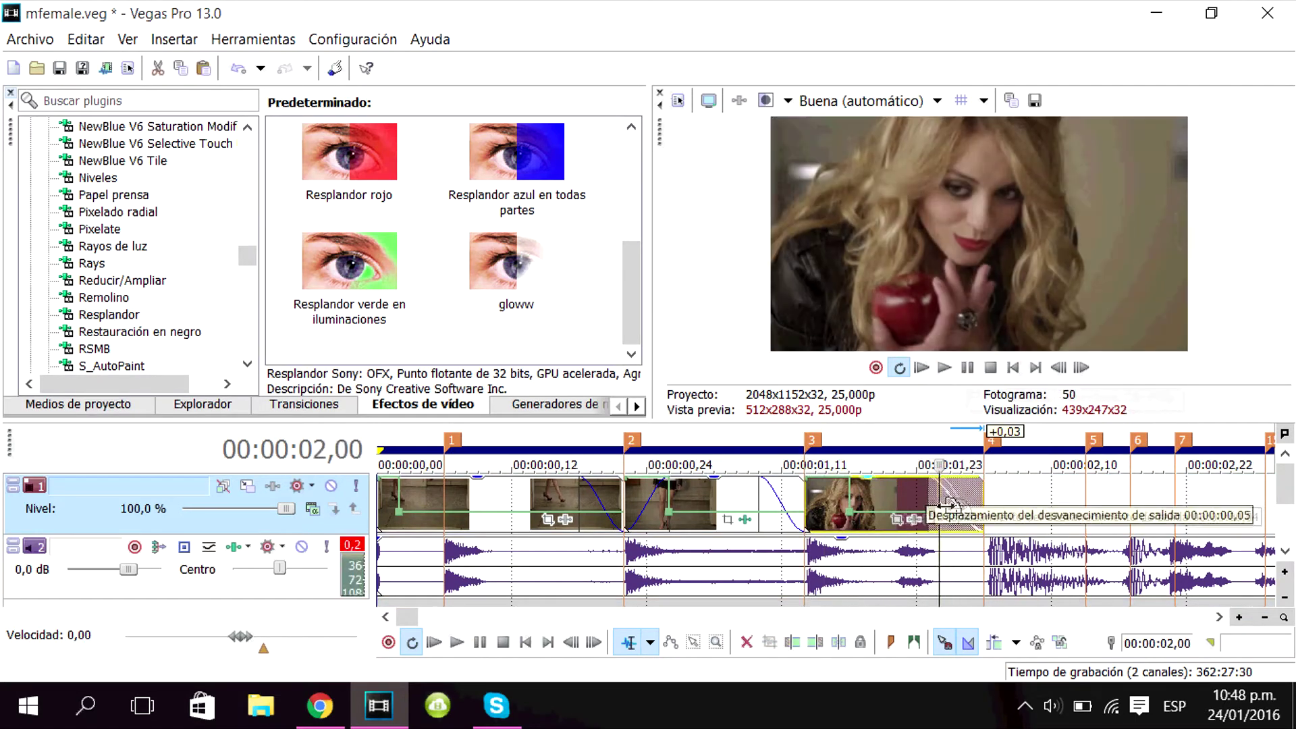
pyautogui.moveTo(810, 482); pyautogui.dragTo(849, 488)
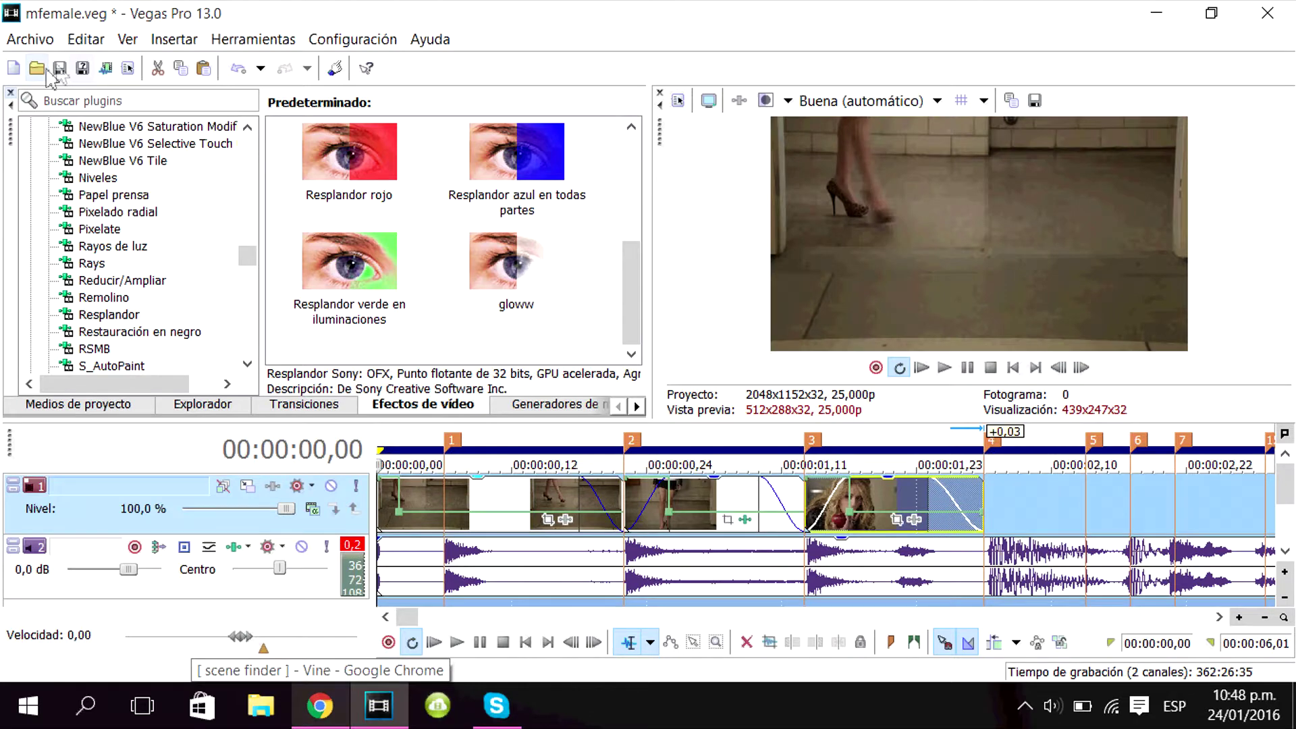
pyautogui.click(59, 68)
# Step: Open the second clip's pan/crop settings and choose the Relación de aspecto de TV panorámica 16:9 preset
pyautogui.click(691, 510)
pyautogui.click(741, 524)
pyautogui.click(624, 144)
pyautogui.click(304, 202)
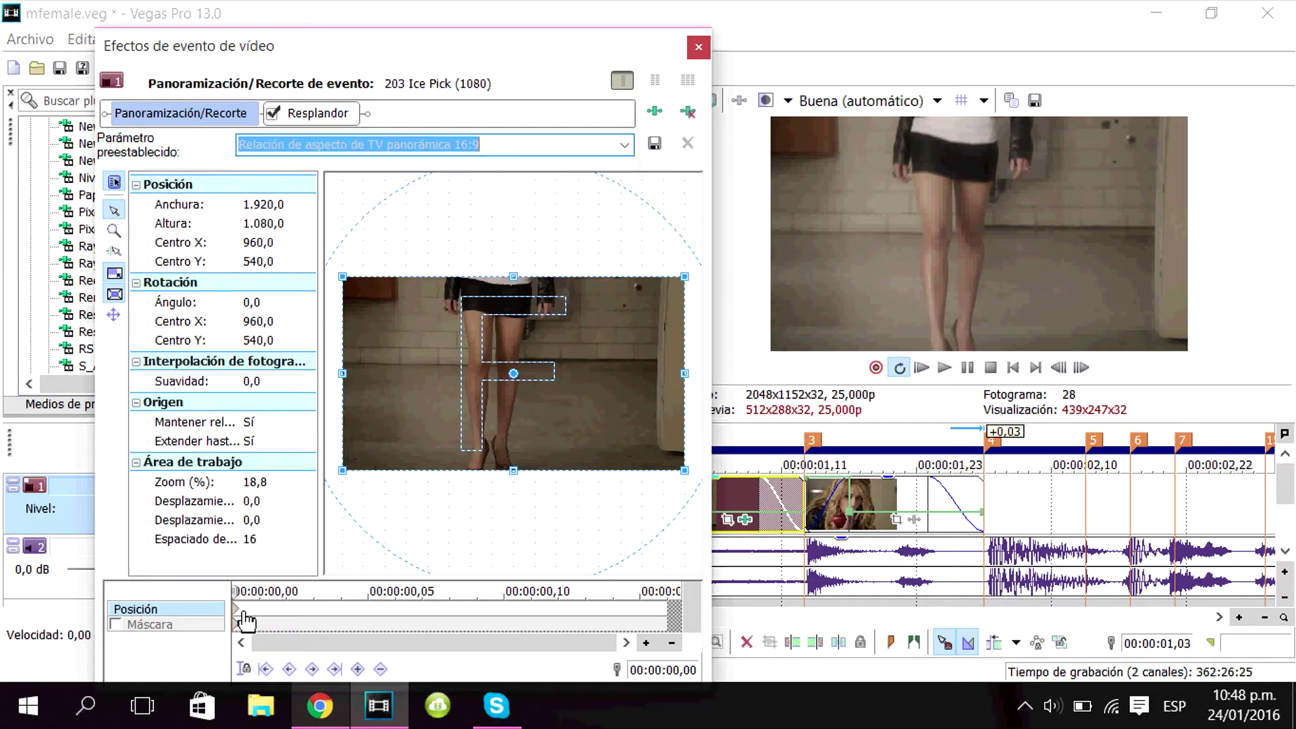
# Step: Shrink the second clip's crop frame slightly at 00:00:00,05 to zoom it in
pyautogui.click(369, 593)
pyautogui.moveTo(684, 470); pyautogui.dragTo(673, 464)
pyautogui.click(700, 47)
# Step: Open the apple clip's pan/crop settings, choose the Relación de aspecto de TV panorámica 16:9 preset, and set a keyframe at 00:00:00,05
pyautogui.click(883, 509)
pyautogui.click(896, 520)
pyautogui.click(624, 145)
pyautogui.click(499, 211)
pyautogui.click(368, 592)
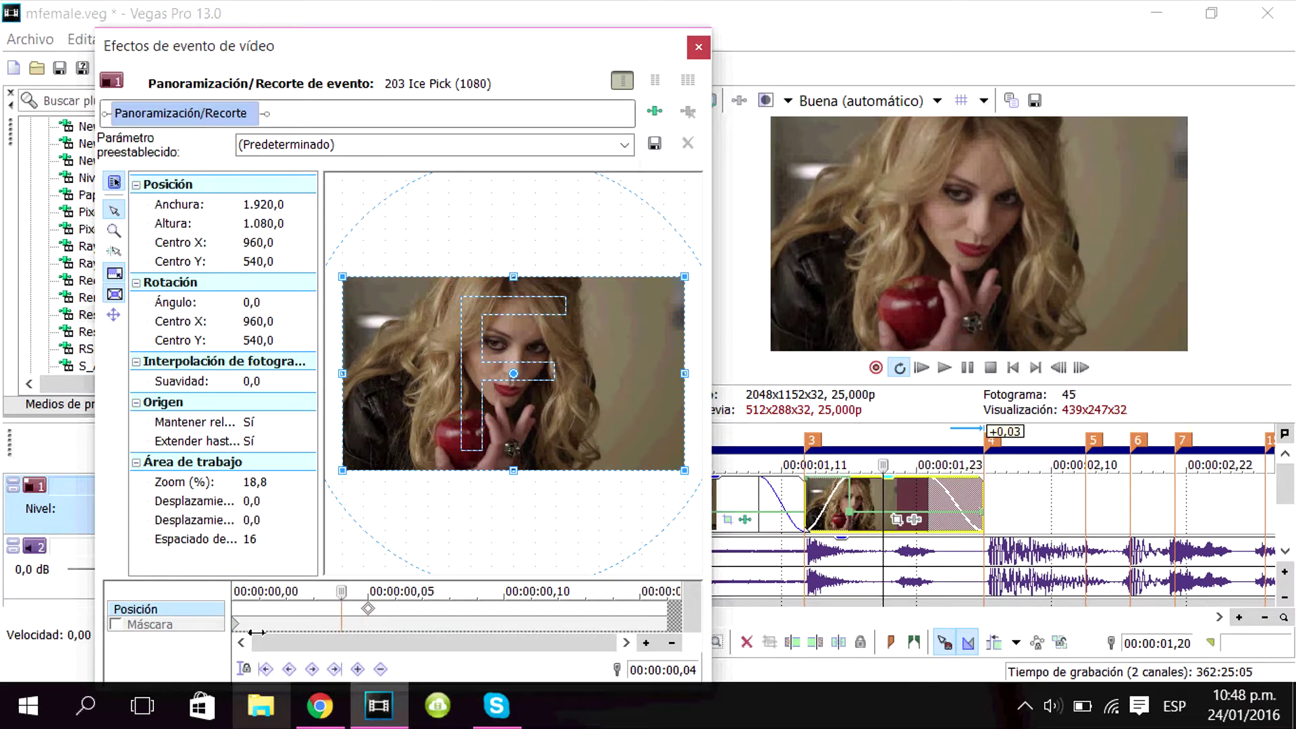
# Step: Shrink the apple clip's crop frame at 00:00:00,00 to about 1.698 × 955, and save the project
pyautogui.moveTo(257, 632); pyautogui.dragTo(234, 632)
pyautogui.moveTo(685, 470); pyautogui.dragTo(683, 469)
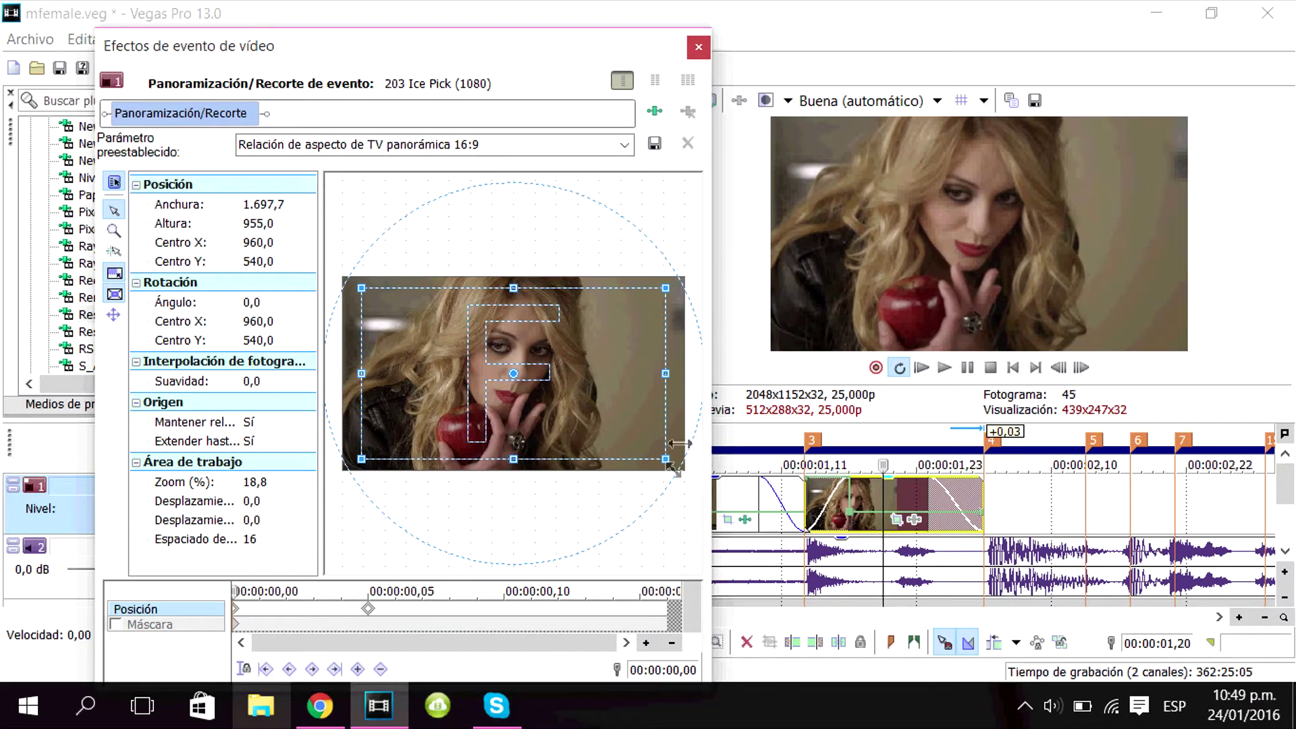
pyautogui.click(698, 47)
pyautogui.click(60, 68)
# Step: Apply the gloww preset of Resplandor to the apple clip, lower its intensity at a keyframe, and save the project
pyautogui.doubleClick(468, 545)
pyautogui.moveTo(507, 266); pyautogui.dragTo(872, 490)
pyautogui.click(452, 529)
pyautogui.moveTo(280, 248); pyautogui.dragTo(271, 248)
pyautogui.click(697, 47)
pyautogui.click(815, 498)
pyautogui.click(59, 68)
# Step: Play back the three-clip sequence from the start to check the effects against the markers
pyautogui.click(379, 465)
pyautogui.press('space')
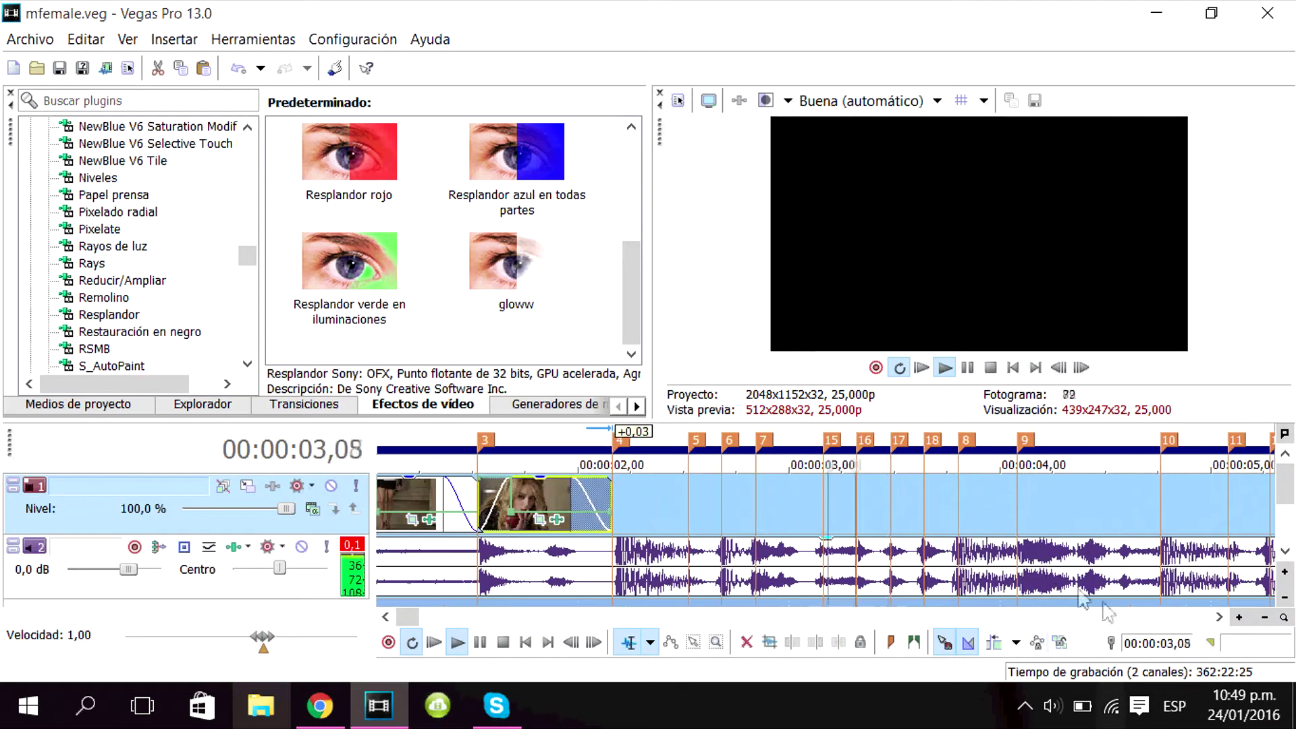
pyautogui.scroll(-1, 840, 569)
pyautogui.doubleClick(836, 569)
pyautogui.click(926, 370)
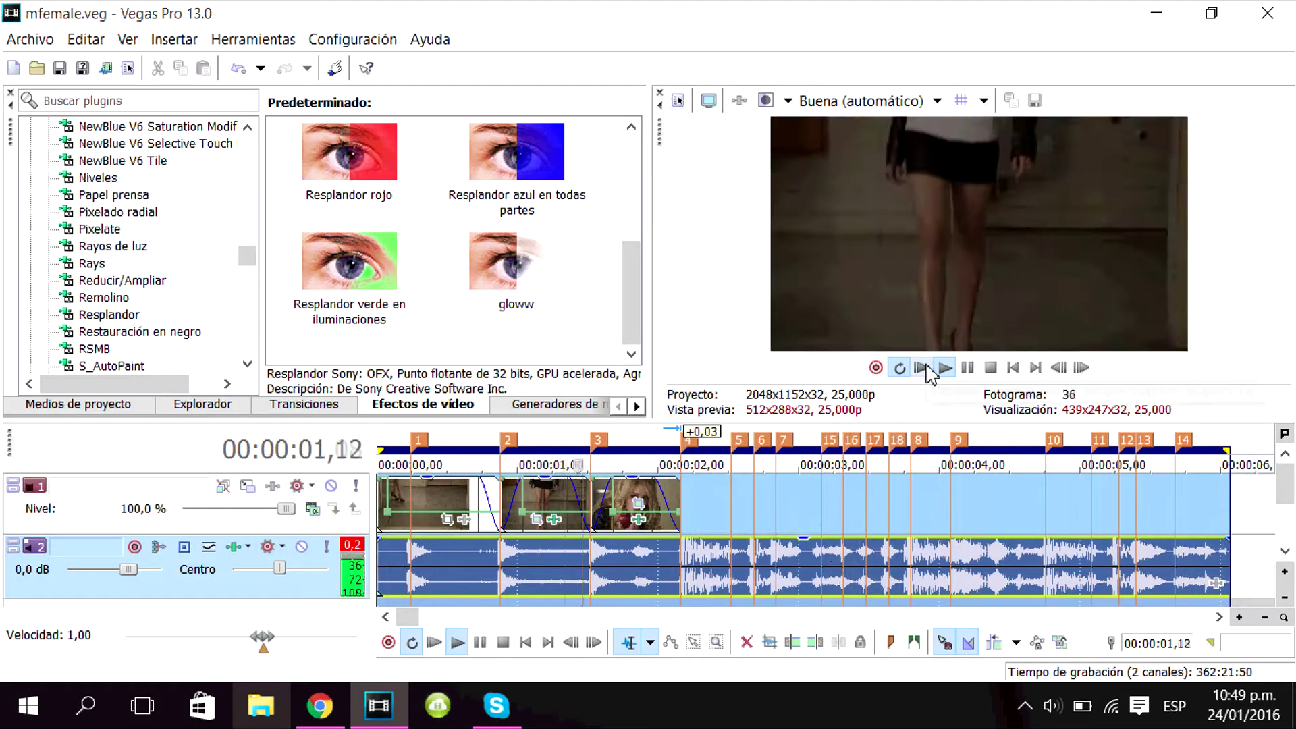
pyautogui.click(921, 367)
pyautogui.press('space')
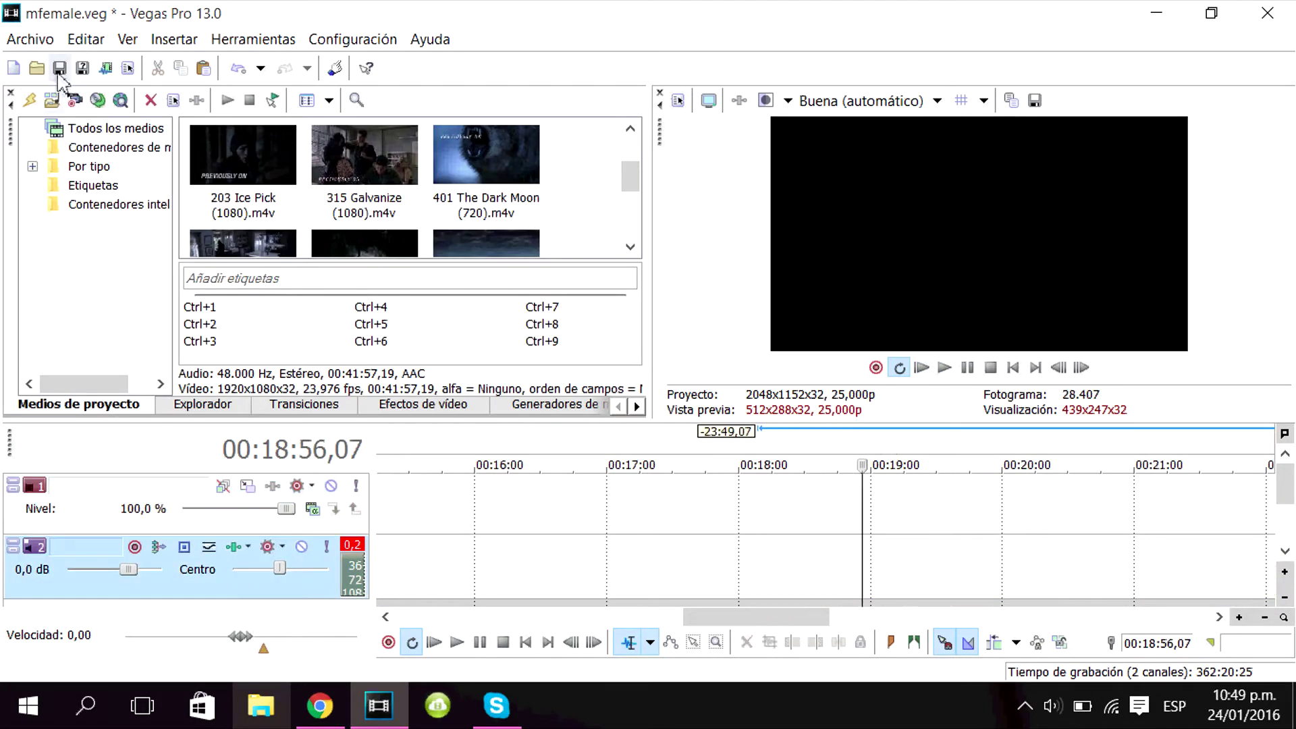
# Step: Save the project and place The Vampire Diaries S06E19 episode on the timeline after marker 14
pyautogui.click(59, 67)
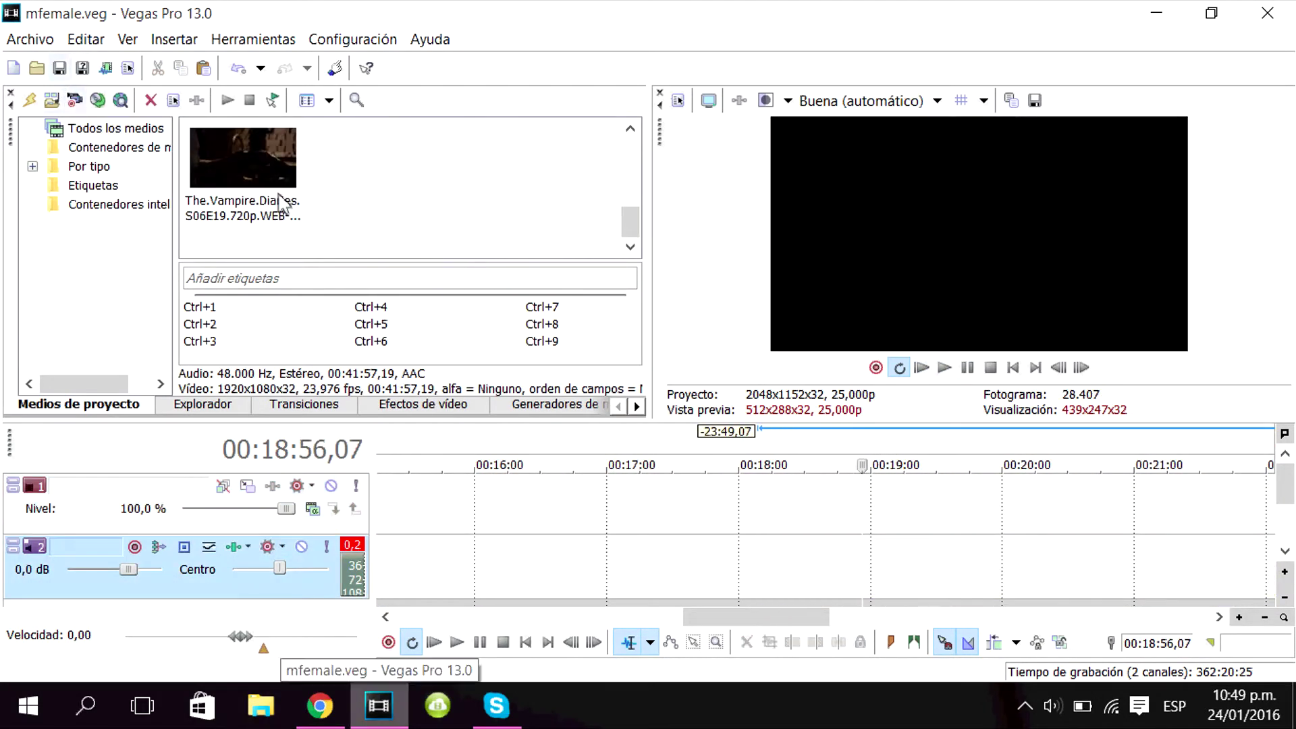
pyautogui.moveTo(243, 169); pyautogui.dragTo(179, 550)
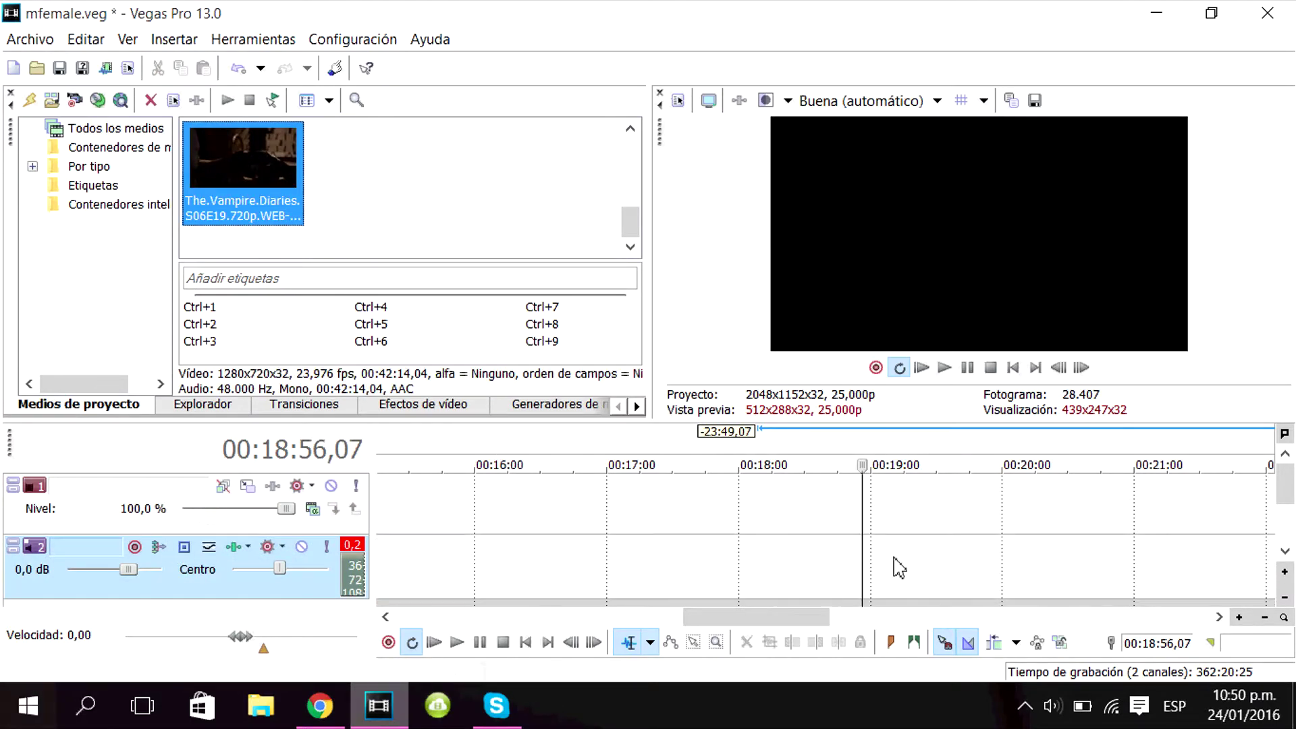
pyautogui.scroll(-5, 897, 566)
pyautogui.moveTo(945, 520); pyautogui.dragTo(661, 530)
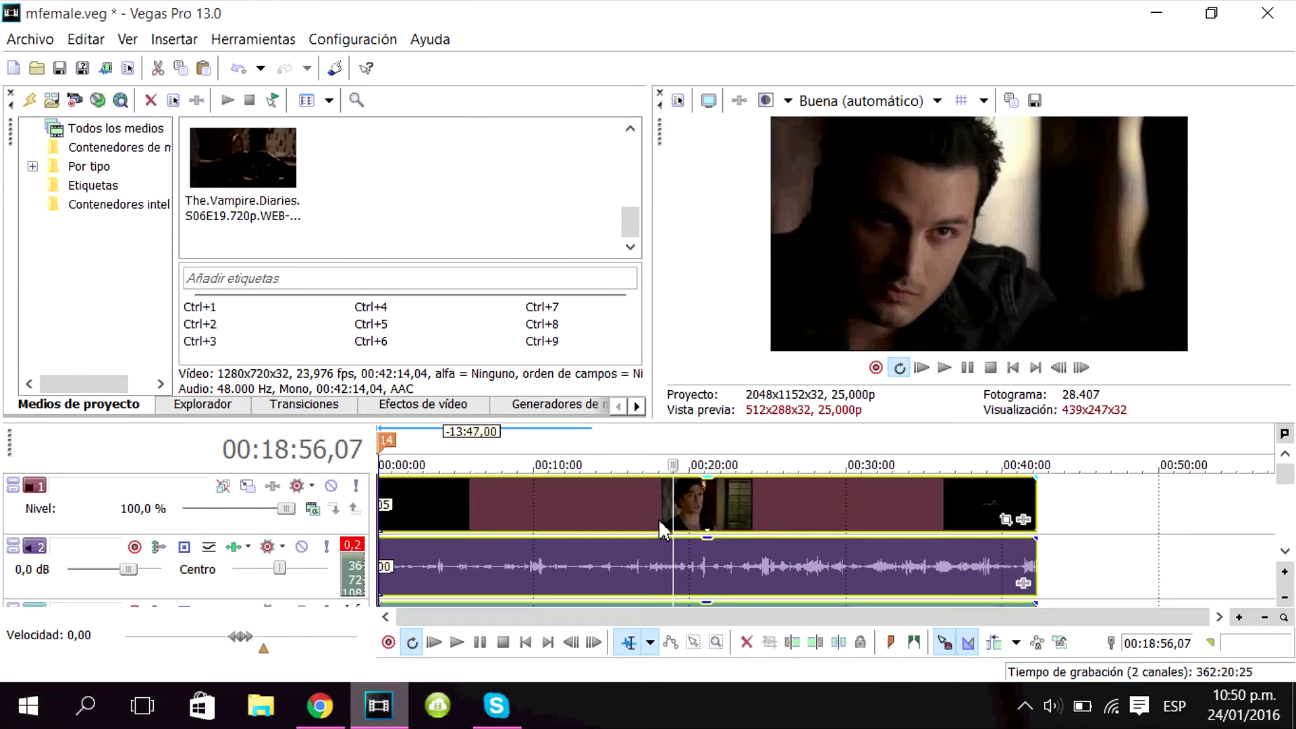
# Step: Find the scene of the blonde woman near 00:25:02 in the episode, split there, and delete the footage before it
pyautogui.click(740, 499)
pyautogui.scroll(1, 741, 500)
pyautogui.click(856, 515)
pyautogui.scroll(1, 855, 515)
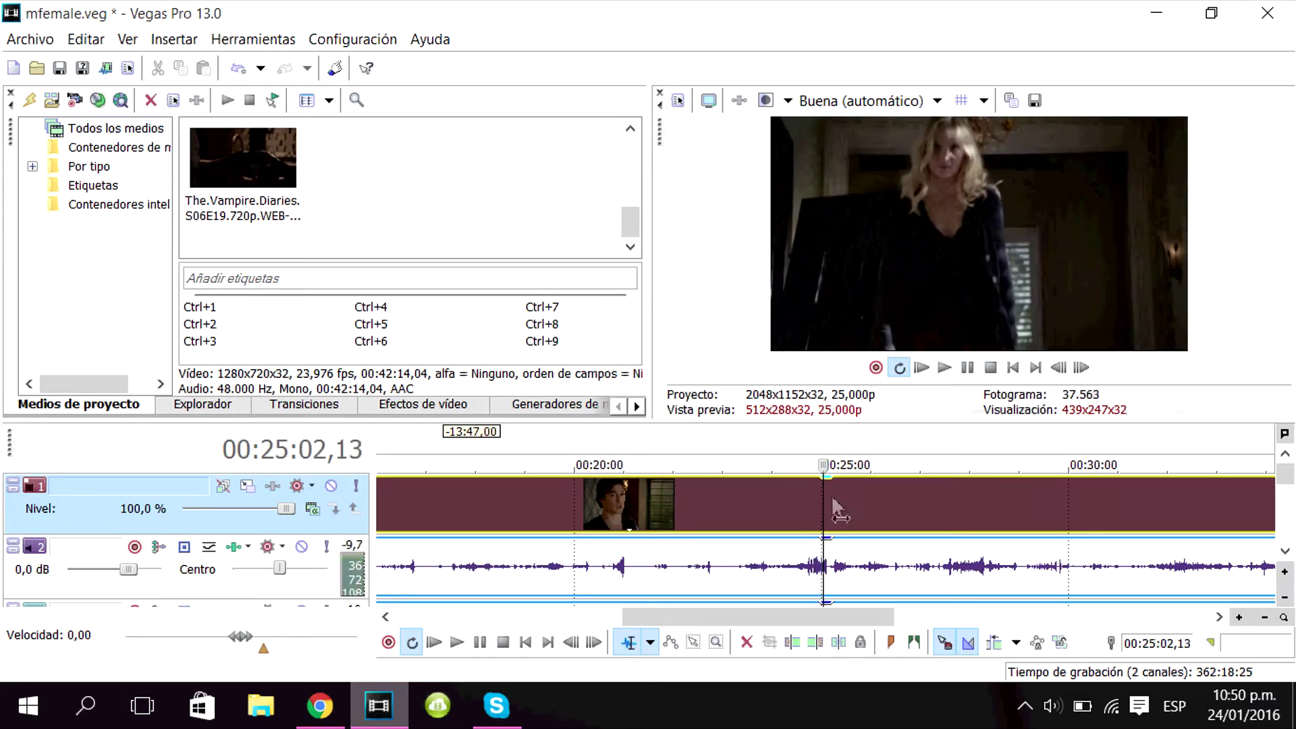
pyautogui.scroll(1, 834, 502)
pyautogui.press('Left')
pyautogui.press('s')
pyautogui.click(787, 506)
pyautogui.press('Delete')
# Step: Place the trimmed clip of the blonde woman at marker 4 and play it back
pyautogui.click(850, 505)
pyautogui.click(819, 505)
pyautogui.click(943, 369)
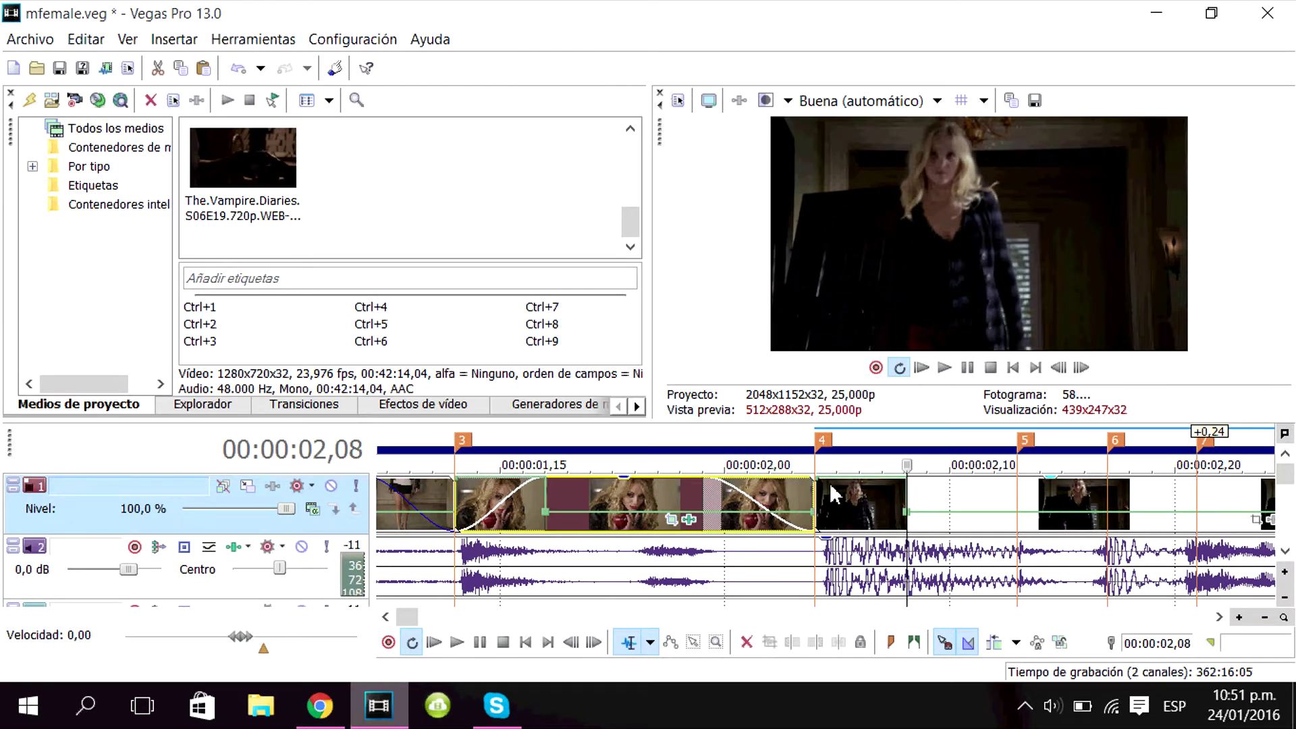
# Step: Try to split the blonde woman's clip at marker 5
pyautogui.click(826, 506)
pyautogui.click(967, 367)
pyautogui.press('s')
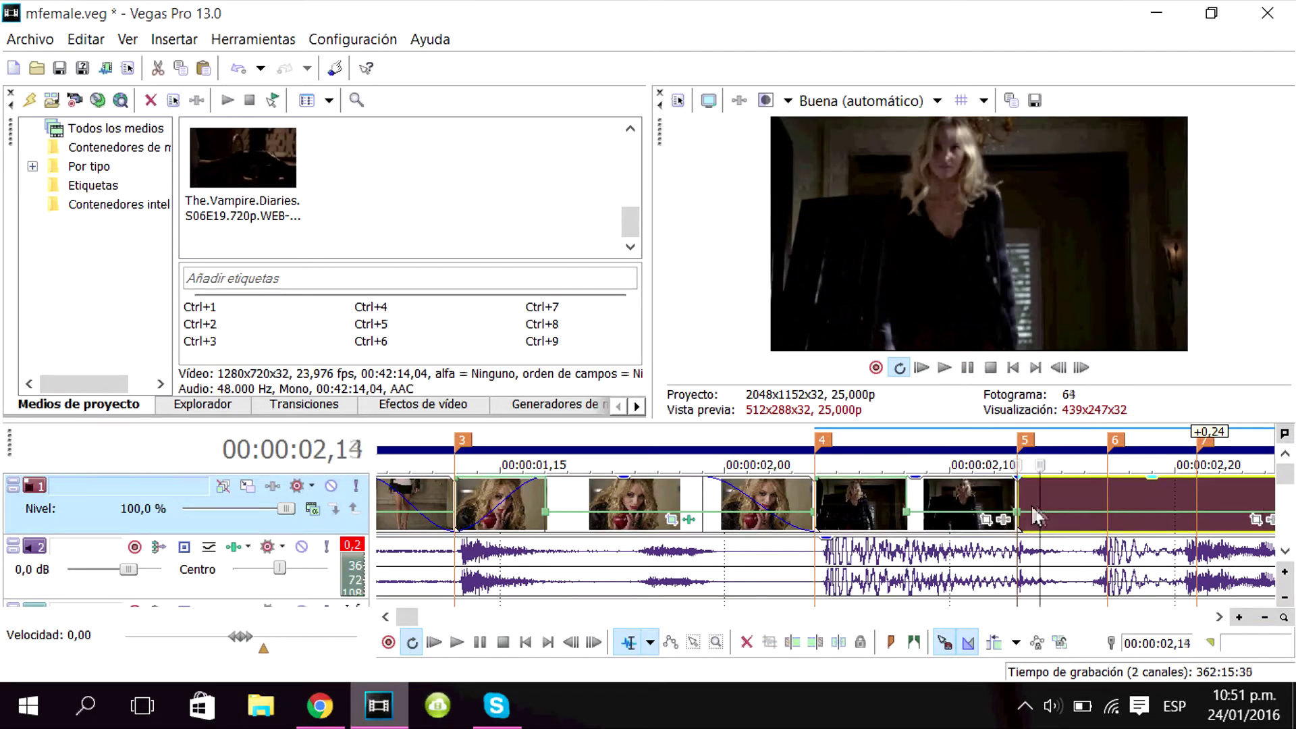
pyautogui.hotkey('ctrl', 'z')
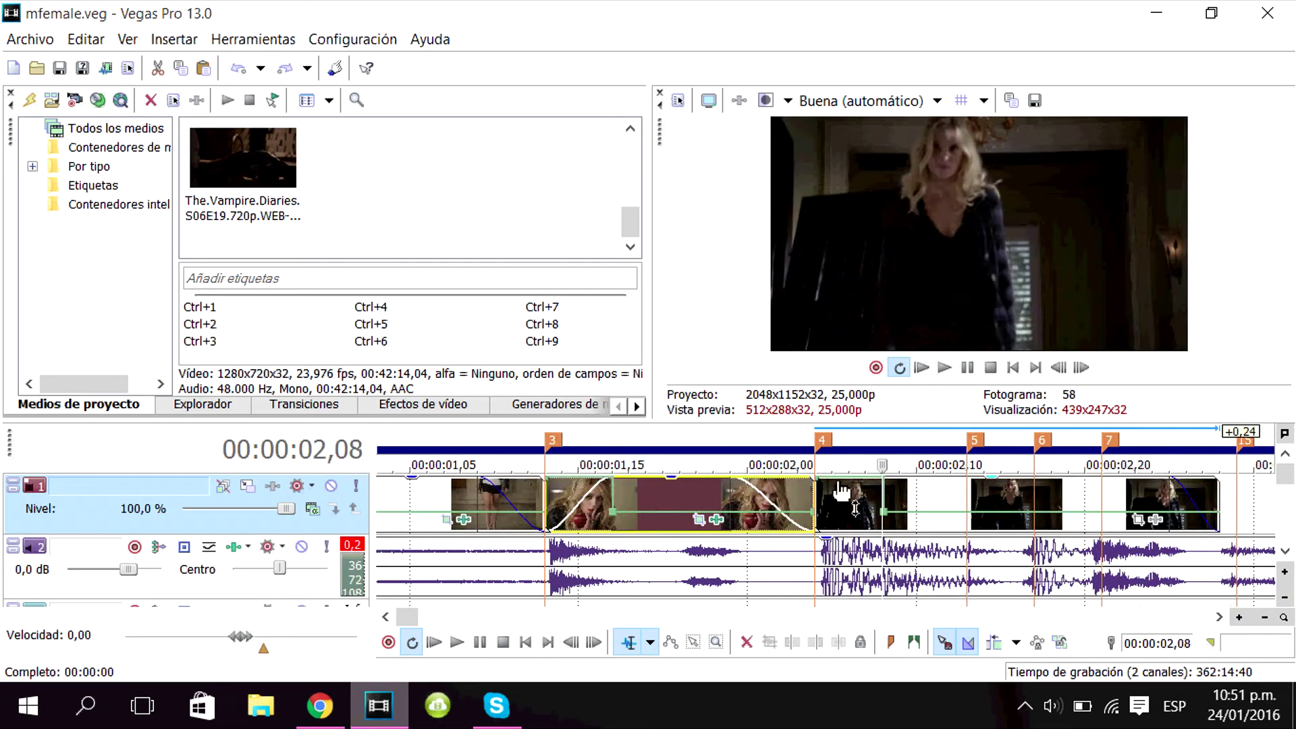
# Step: Add a fade-in of about five frames to the marker 4 clip and shrink its crop frame to about 1.129 × 514 at 00:00:00,05
pyautogui.moveTo(844, 480); pyautogui.dragTo(886, 491)
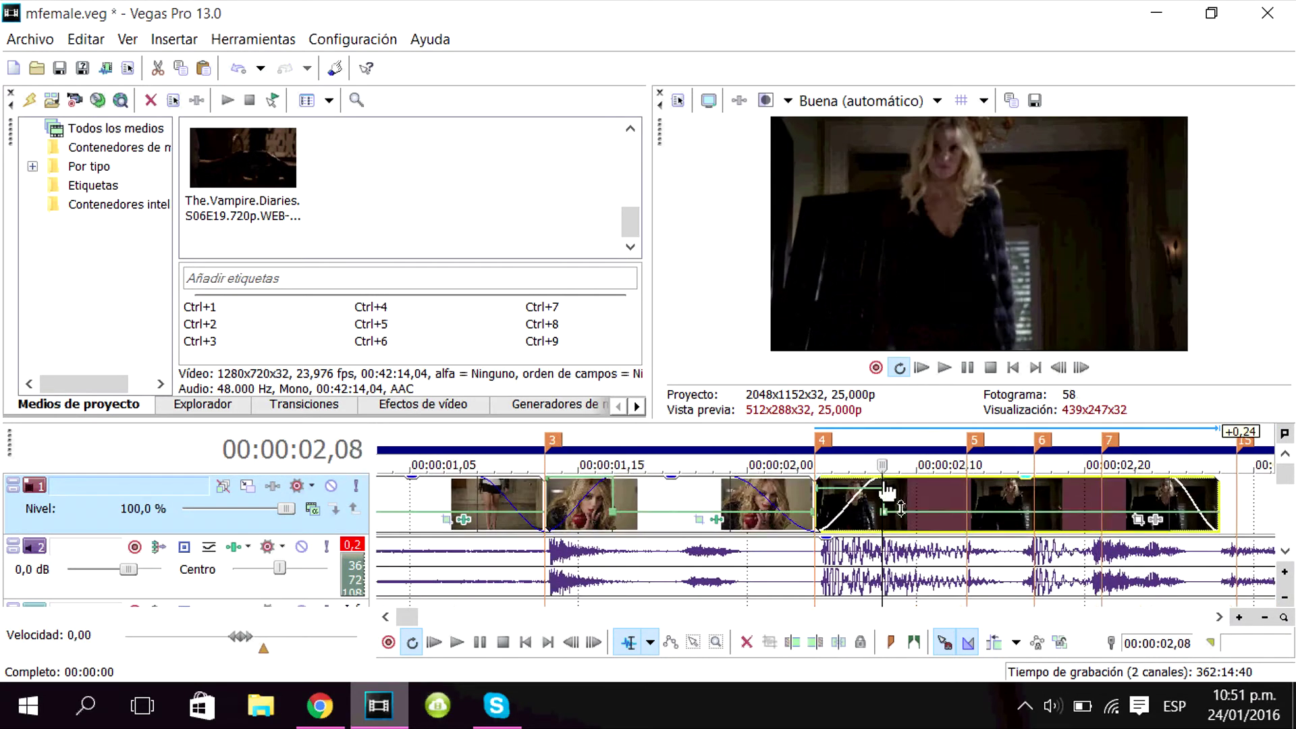
pyautogui.click(1139, 520)
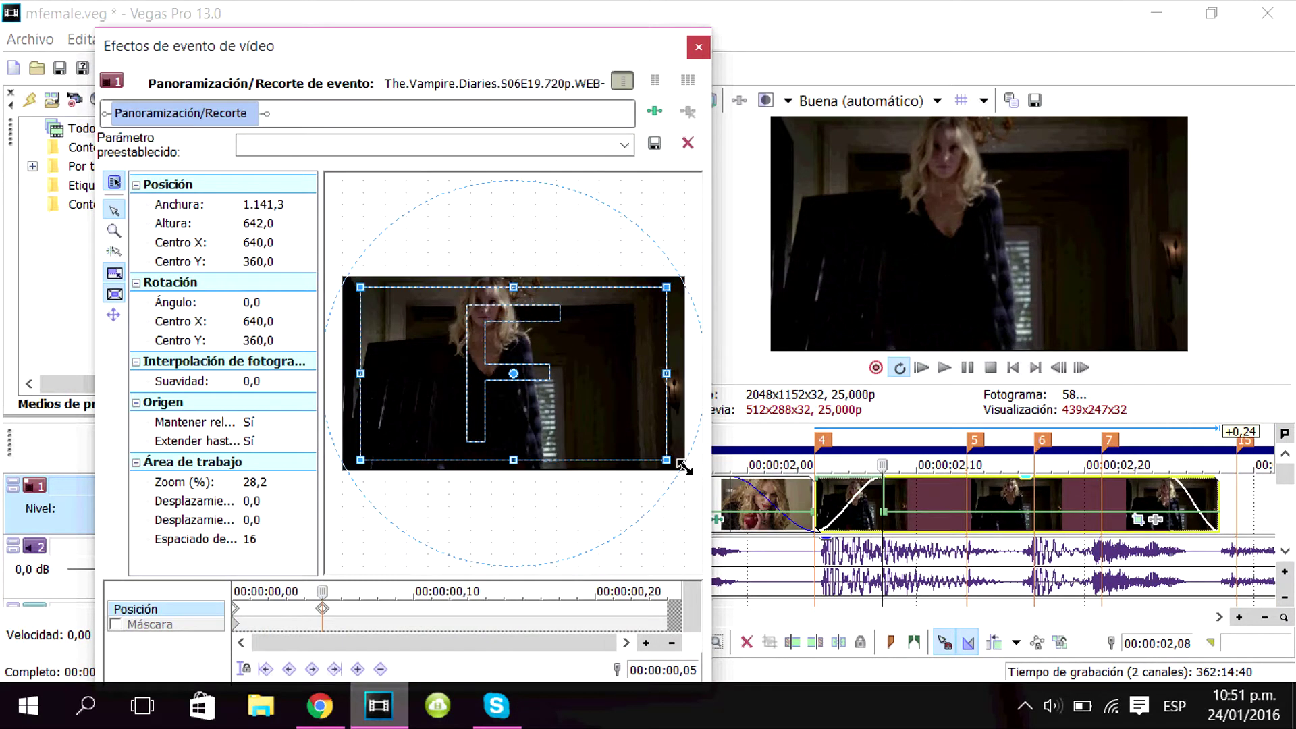
pyautogui.moveTo(681, 465); pyautogui.dragTo(672, 461)
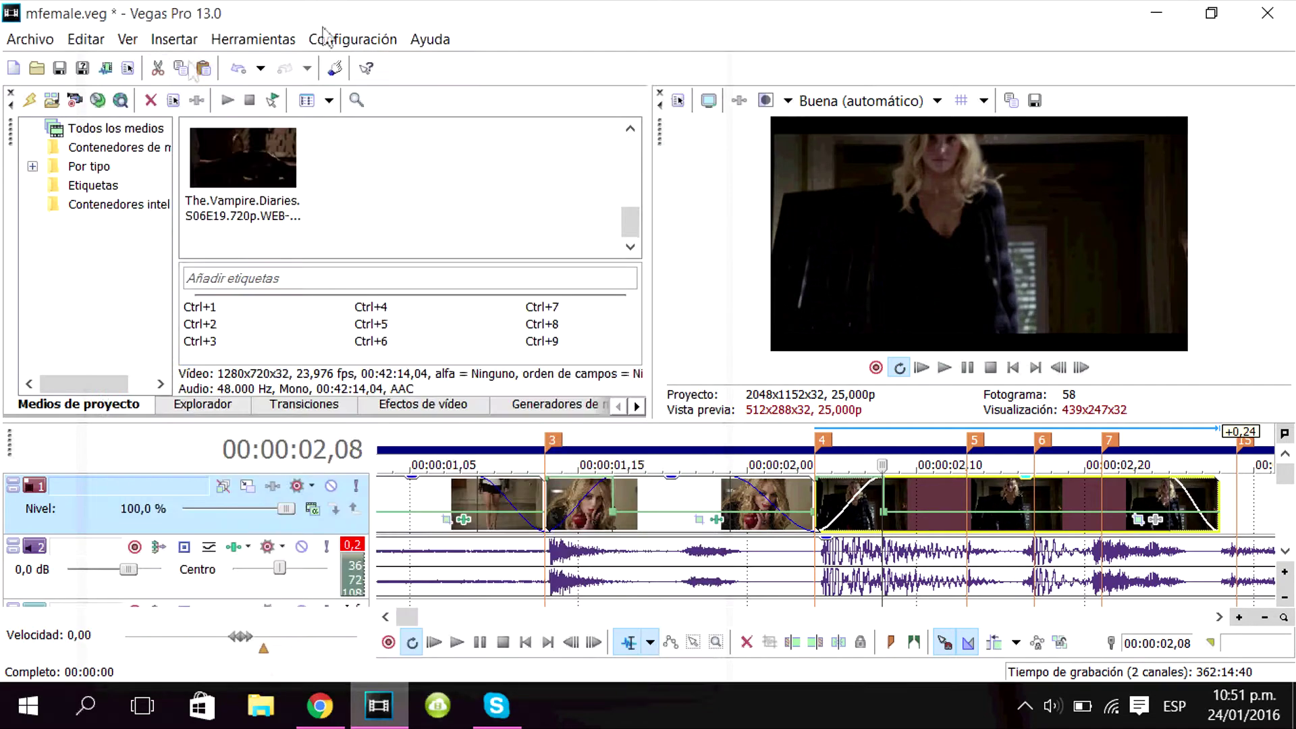
pyautogui.press('space')
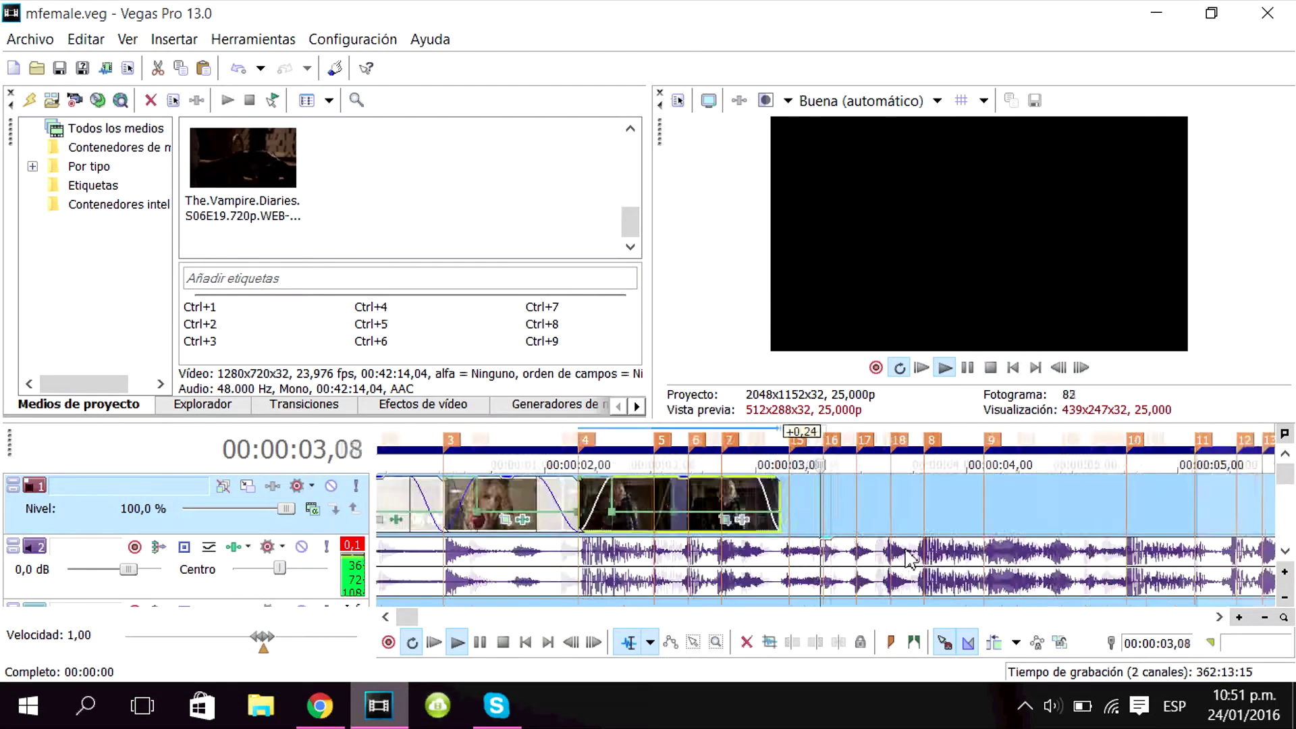
# Step: Restrict pan/crop movement to vertical on the marker 4 clip and raise its crop frame to fit the woman's head
pyautogui.click(1021, 519)
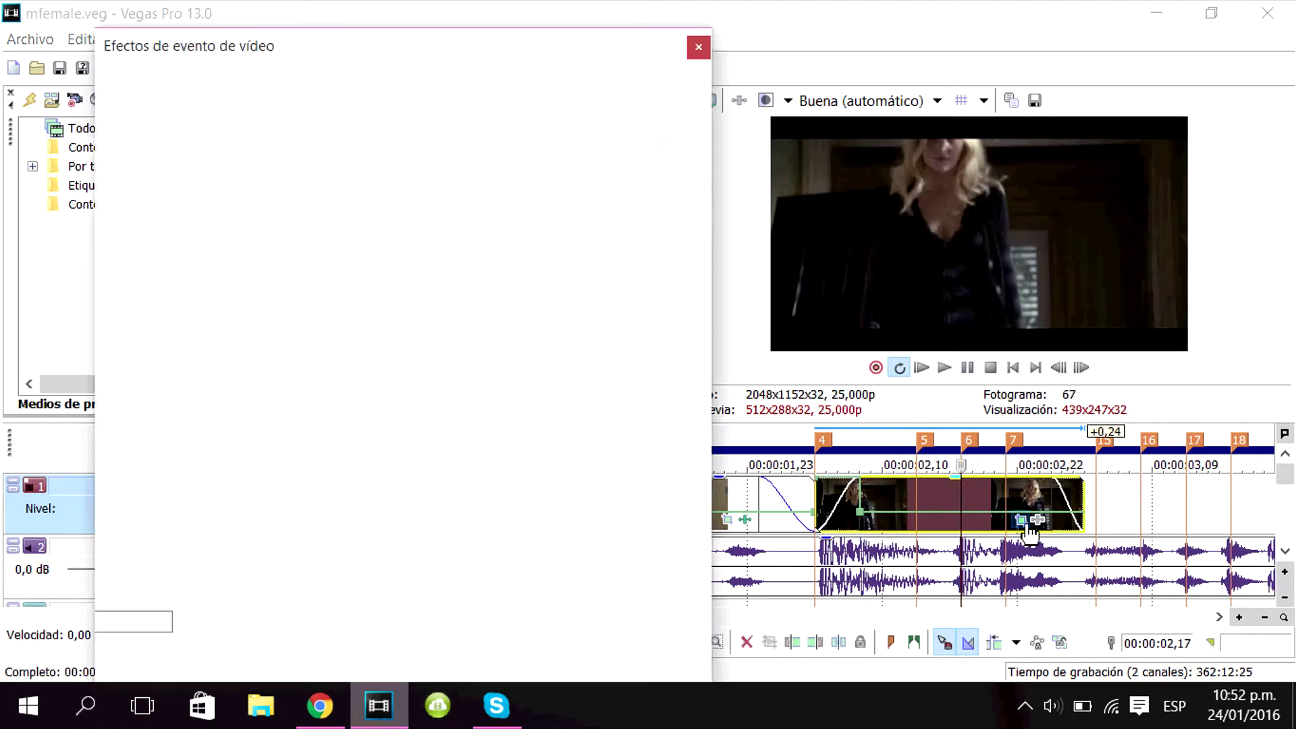
pyautogui.hotkey('ctrl', 'z')
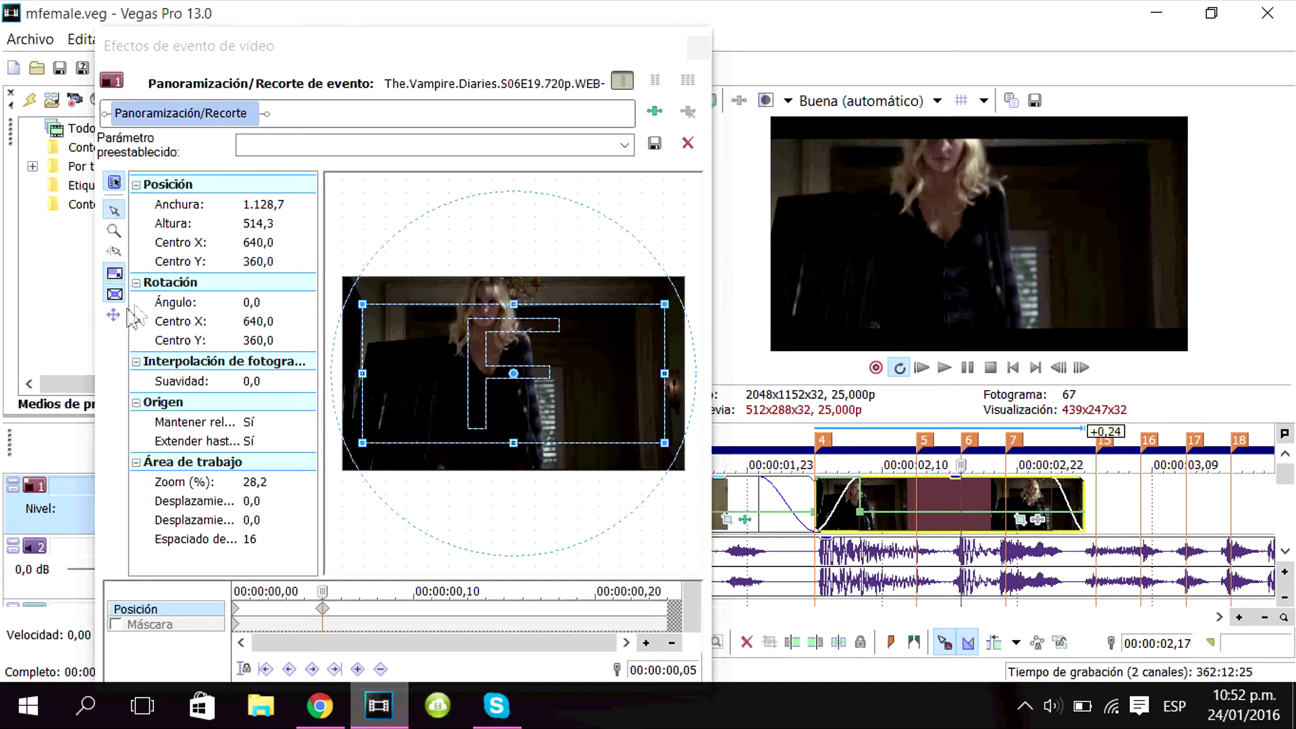
pyautogui.click(236, 609)
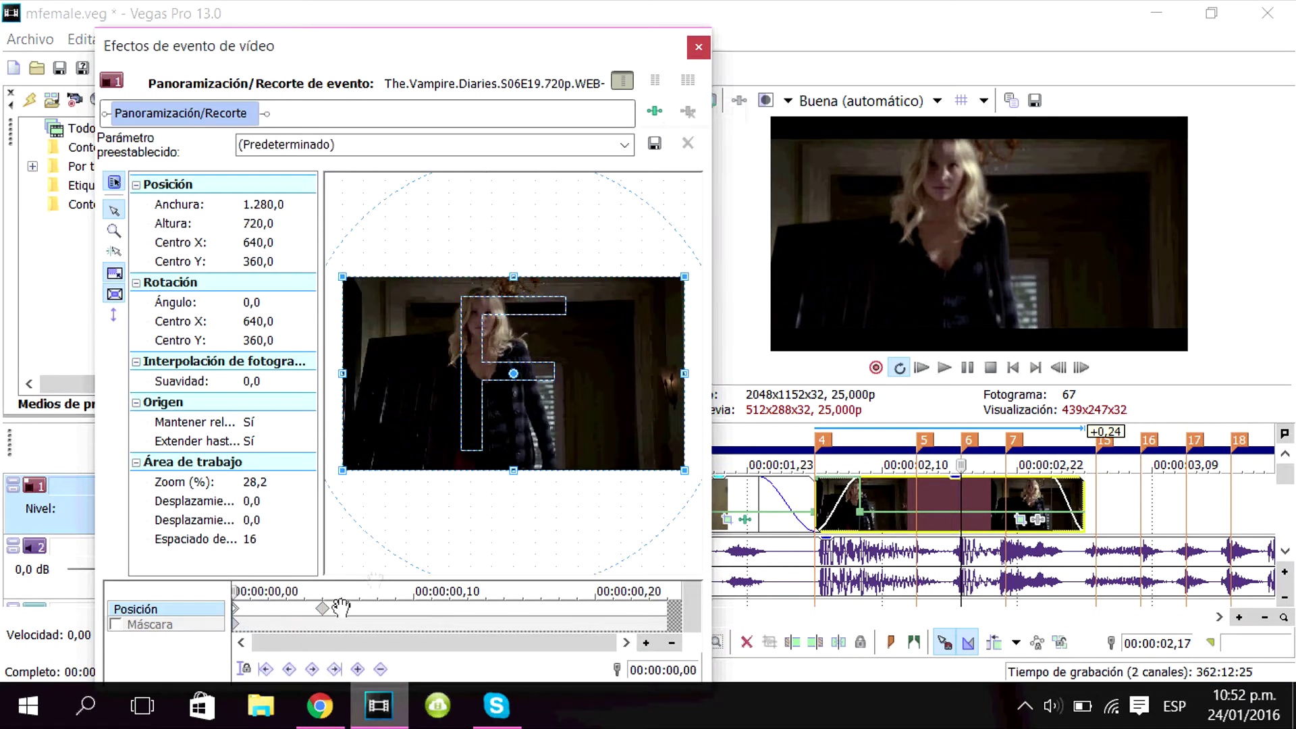
pyautogui.moveTo(324, 609); pyautogui.dragTo(304, 609)
# Step: Play back the four-clip sequence from the start of the music
pyautogui.doubleClick(952, 487)
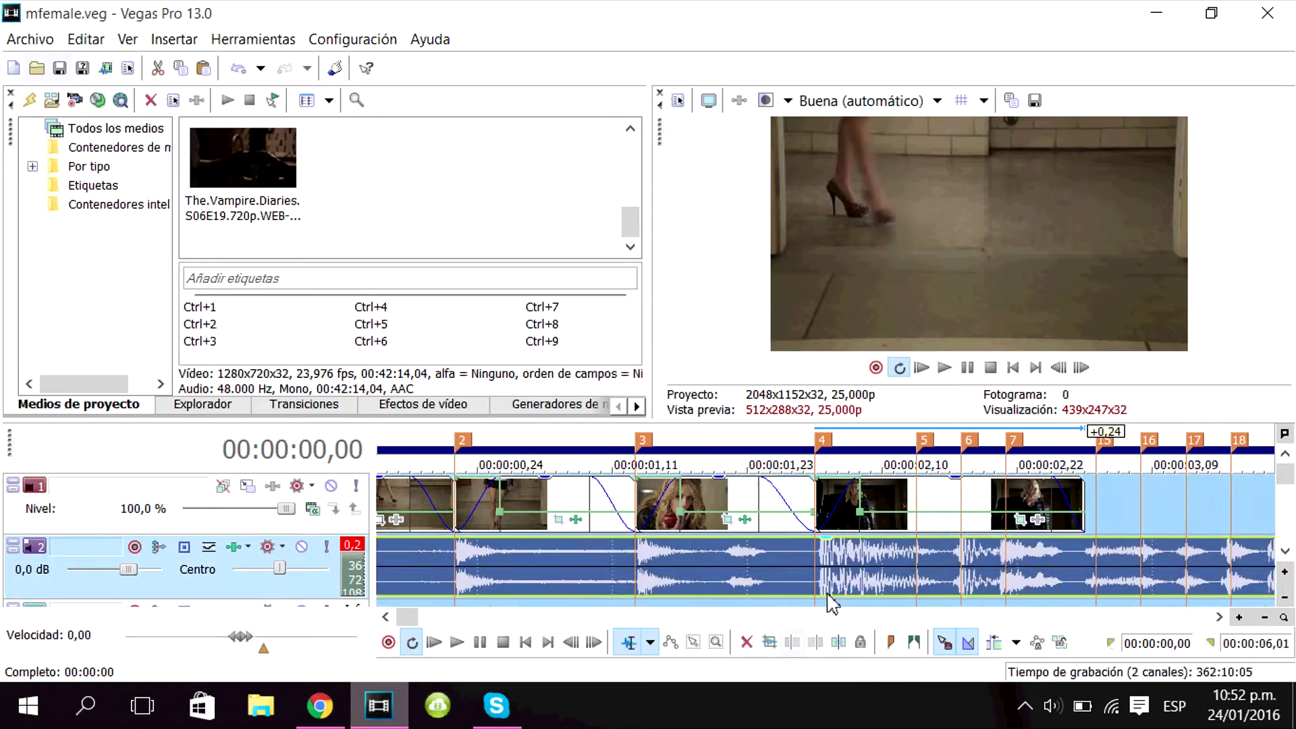
pyautogui.scroll(-1, 827, 594)
pyautogui.press('space')
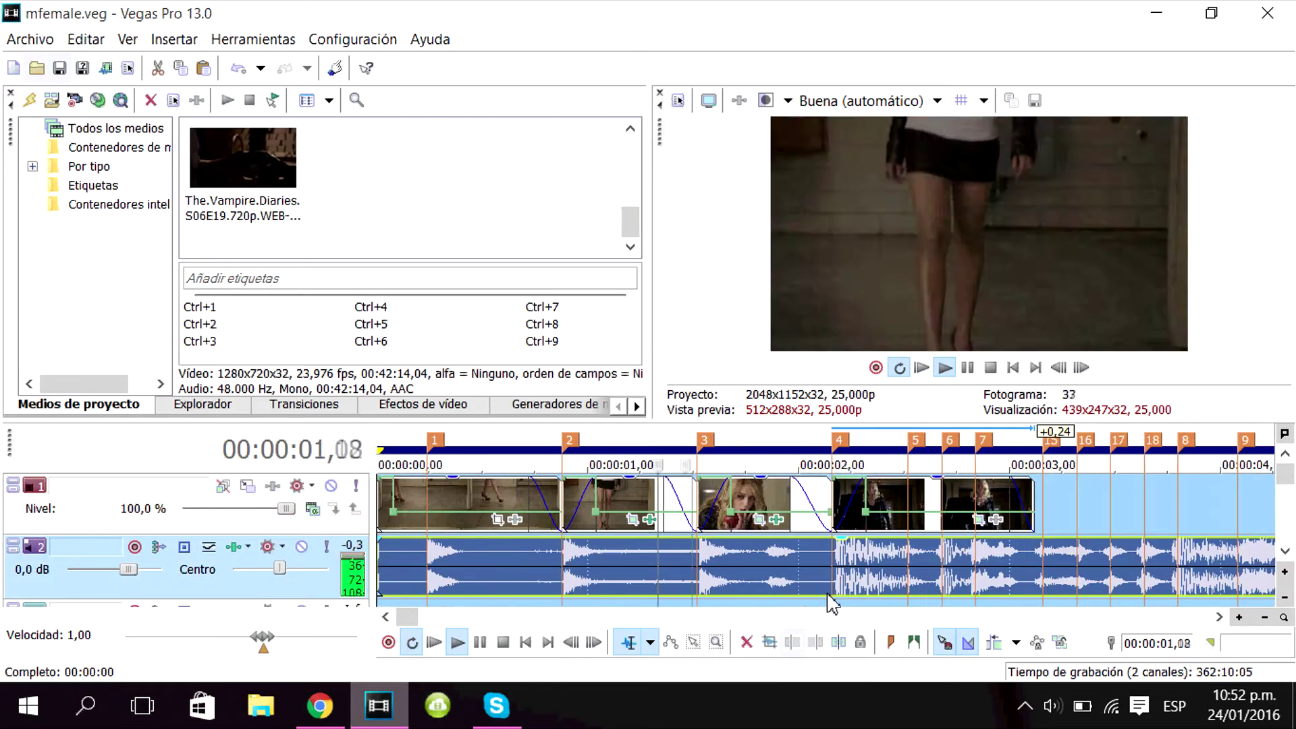
pyautogui.scroll(-3, 578, 519)
pyautogui.press('Return')
# Step: Replay the blonde woman's clip closely between markers 4 and 6 to check its timing
pyautogui.click(533, 503)
pyautogui.scroll(4, 533, 503)
pyautogui.click(913, 499)
pyautogui.scroll(1, 913, 499)
pyautogui.scroll(1, 913, 509)
pyautogui.click(945, 368)
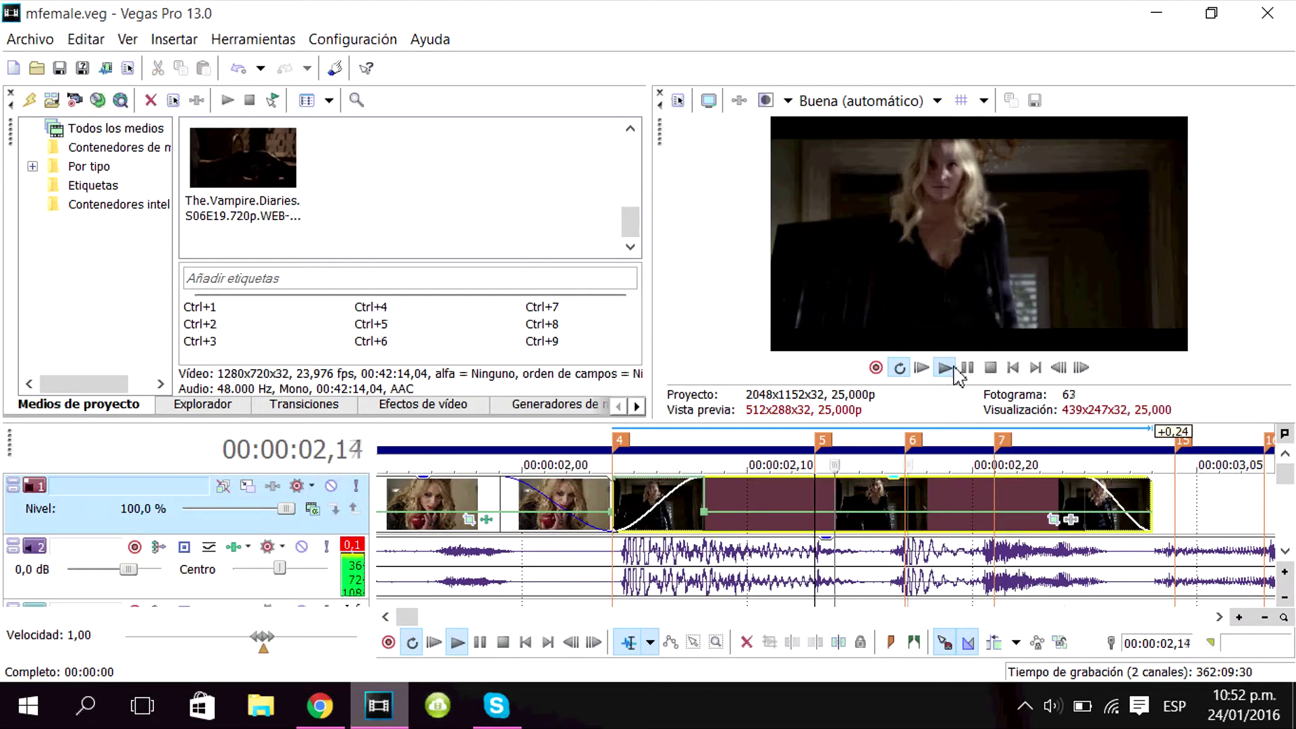
# Step: Raise the marker 4 clip's velocity envelope just before marker 5 and replay the passage
pyautogui.moveTo(814, 511); pyautogui.dragTo(814, 478)
pyautogui.press('space')
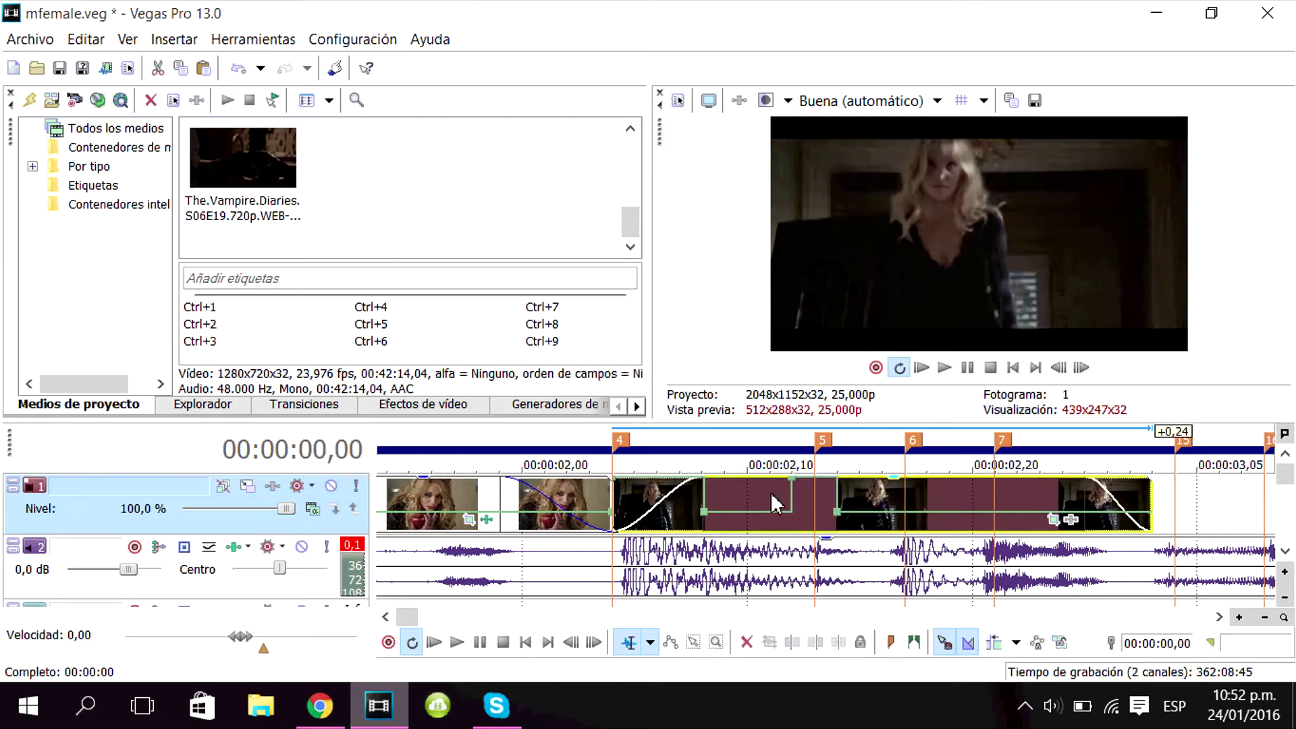
pyautogui.click(606, 500)
pyautogui.click(944, 370)
pyautogui.click(903, 528)
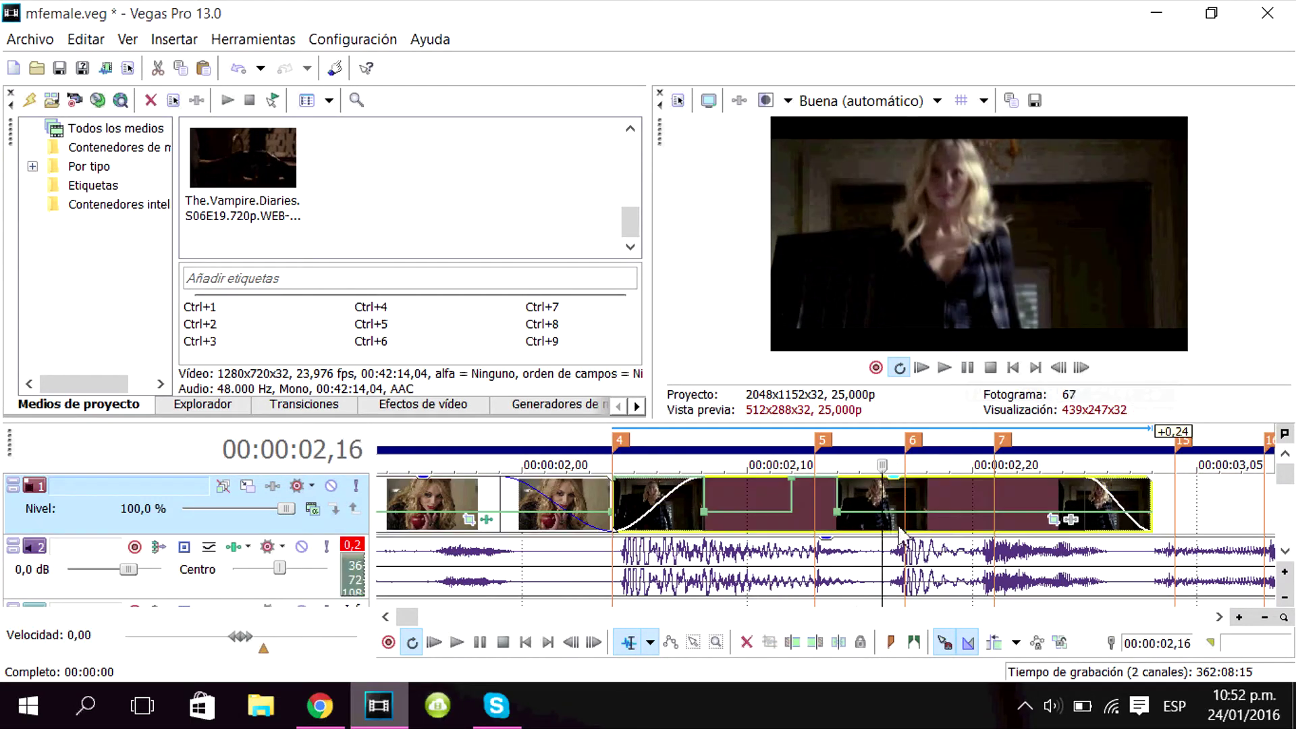
pyautogui.scroll(-2, 903, 523)
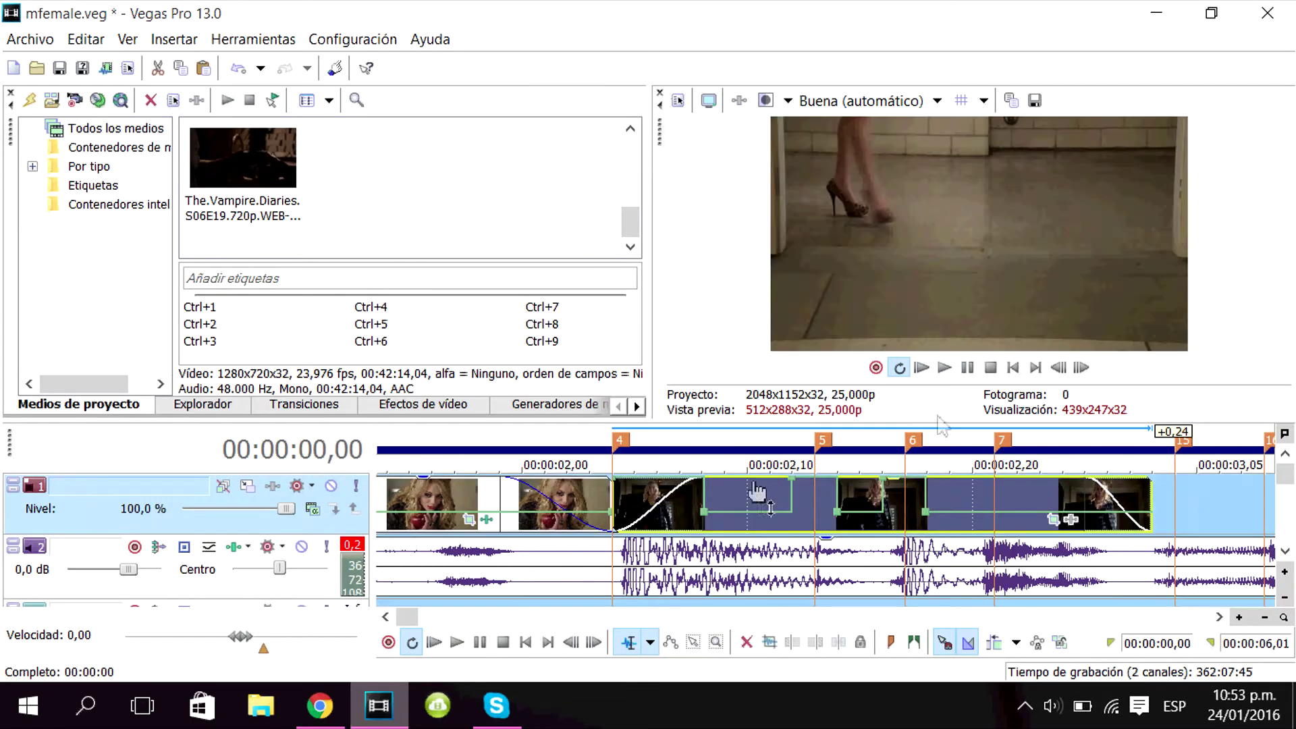
pyautogui.press('space')
pyautogui.scroll(1, 639, 513)
pyautogui.press('Return')
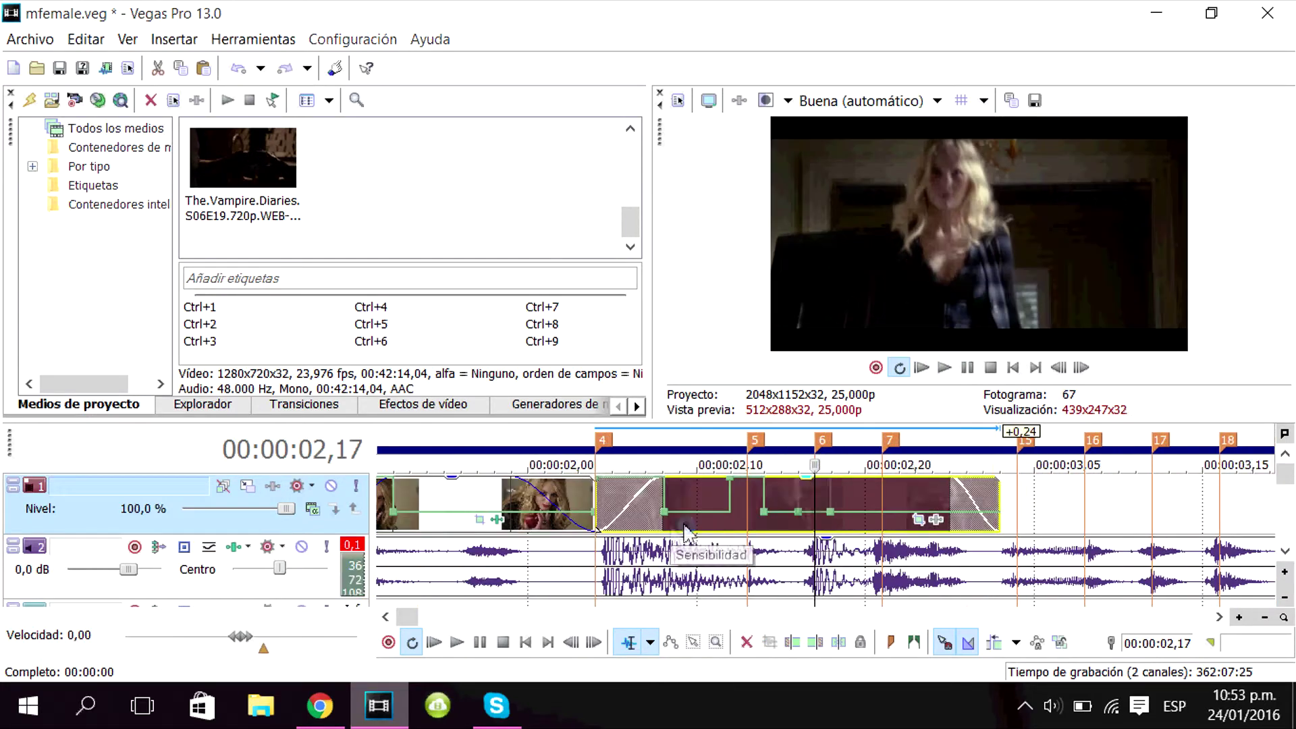
# Step: Trim the blonde woman's clip at marker 5 by deleting the footage after it
pyautogui.press('Left')
pyautogui.press('Left')
pyautogui.press('Left')
pyautogui.press('Left')
pyautogui.press('Left')
pyautogui.press('Delete')
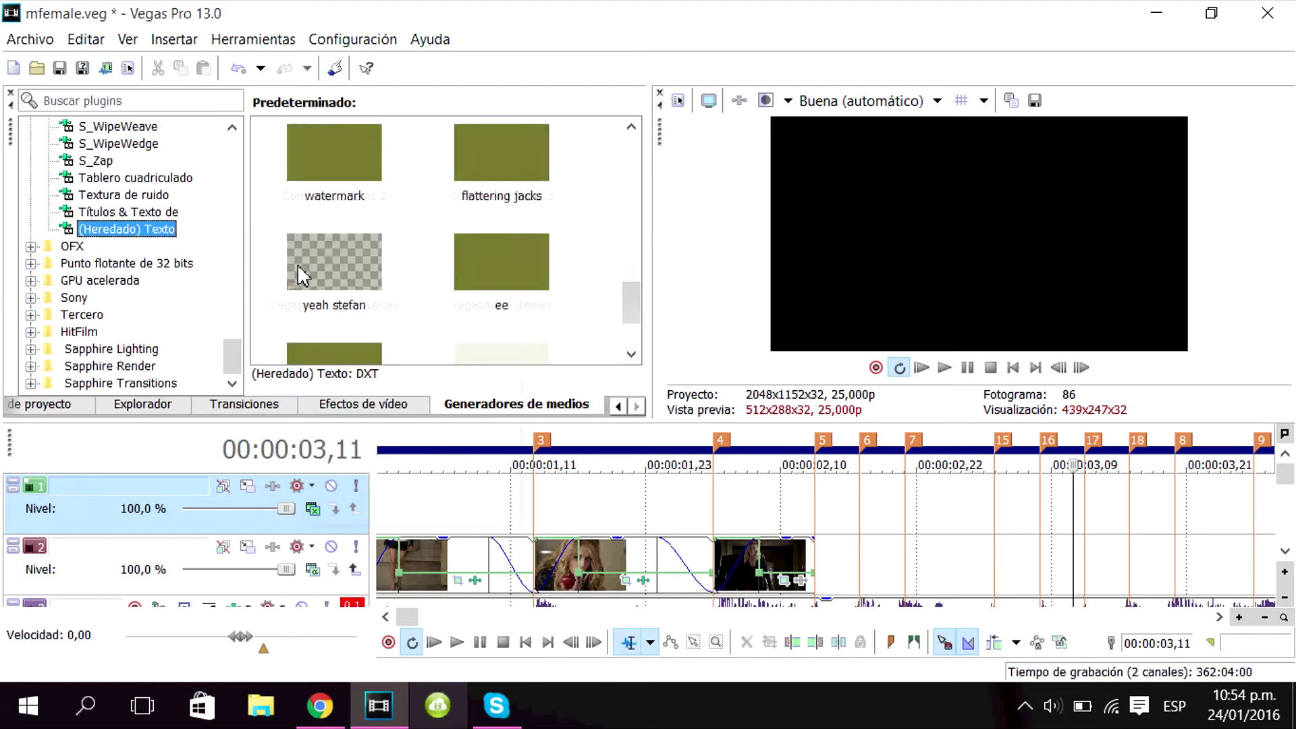
# Step: Place the yeah stefan text on the top track, trim it to the end of the music, and lower its opacity
pyautogui.moveTo(297, 264); pyautogui.dragTo(382, 477)
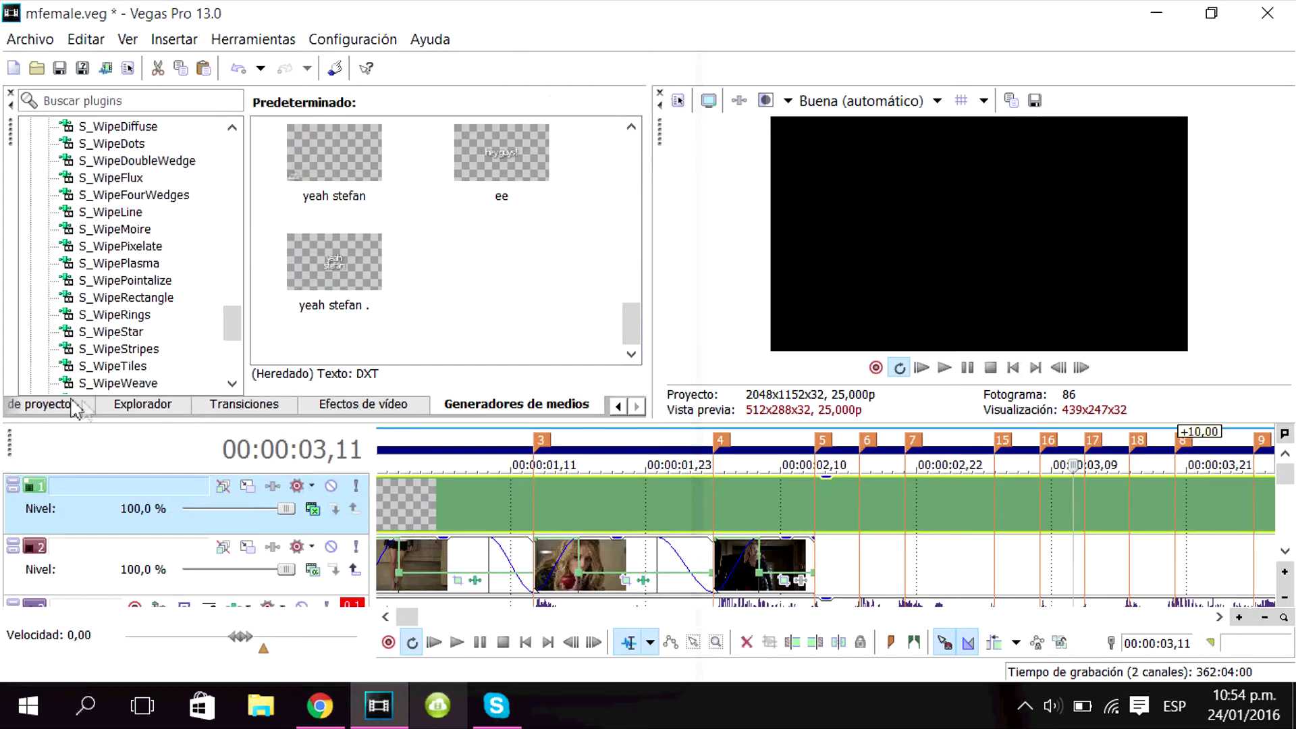
pyautogui.click(76, 408)
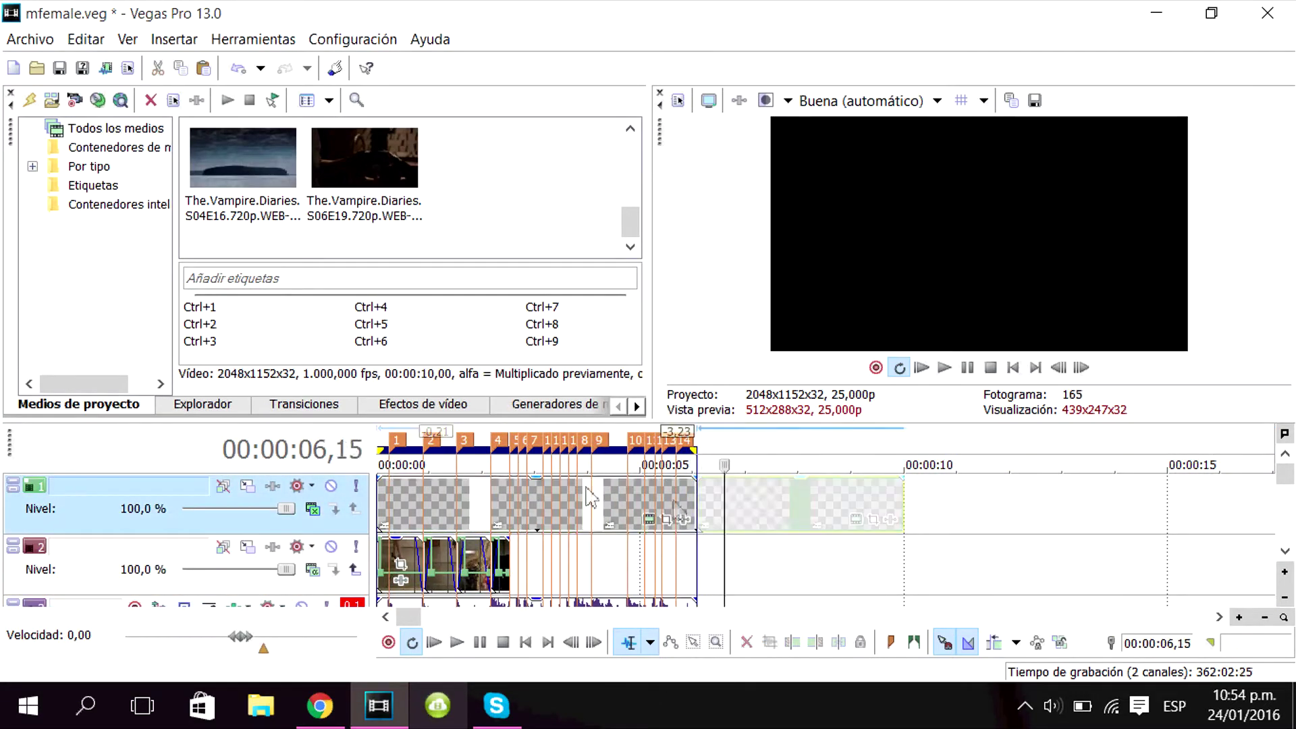
pyautogui.click(434, 501)
pyautogui.moveTo(451, 478); pyautogui.dragTo(451, 496)
pyautogui.scroll(-1, 290, 540)
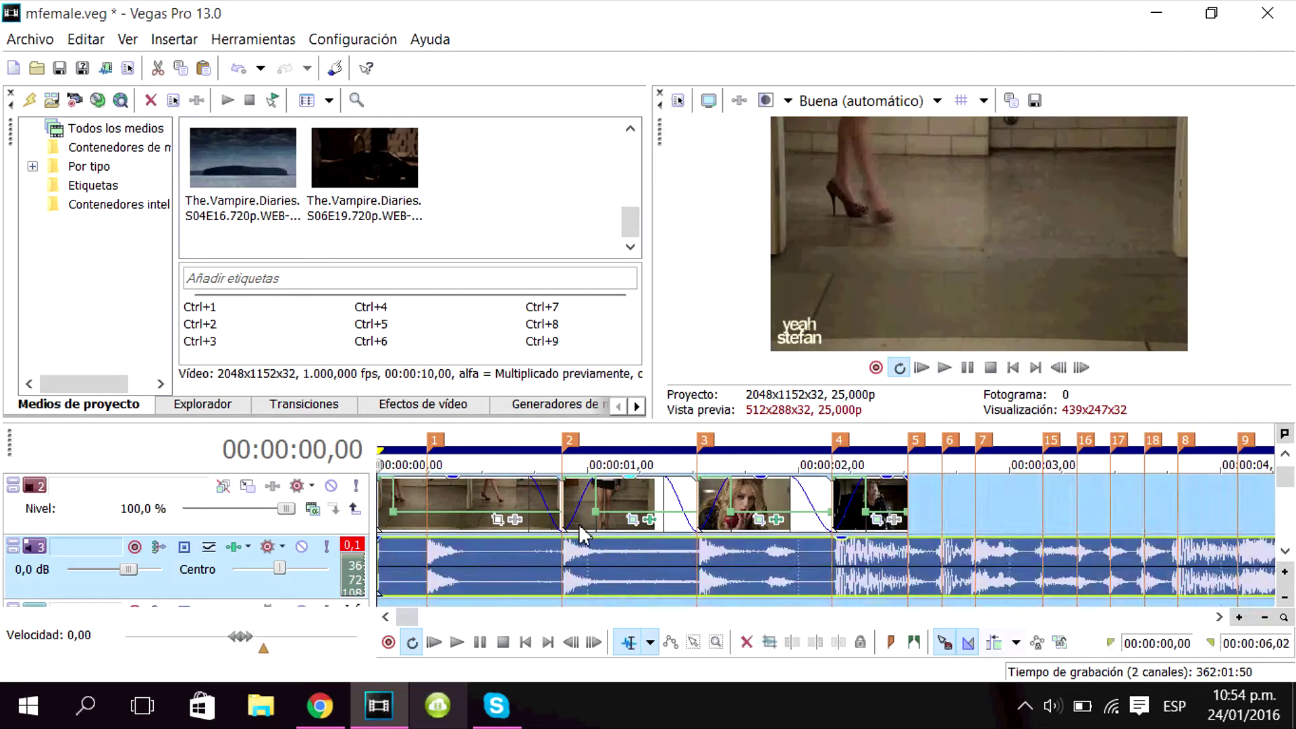
pyautogui.press('space')
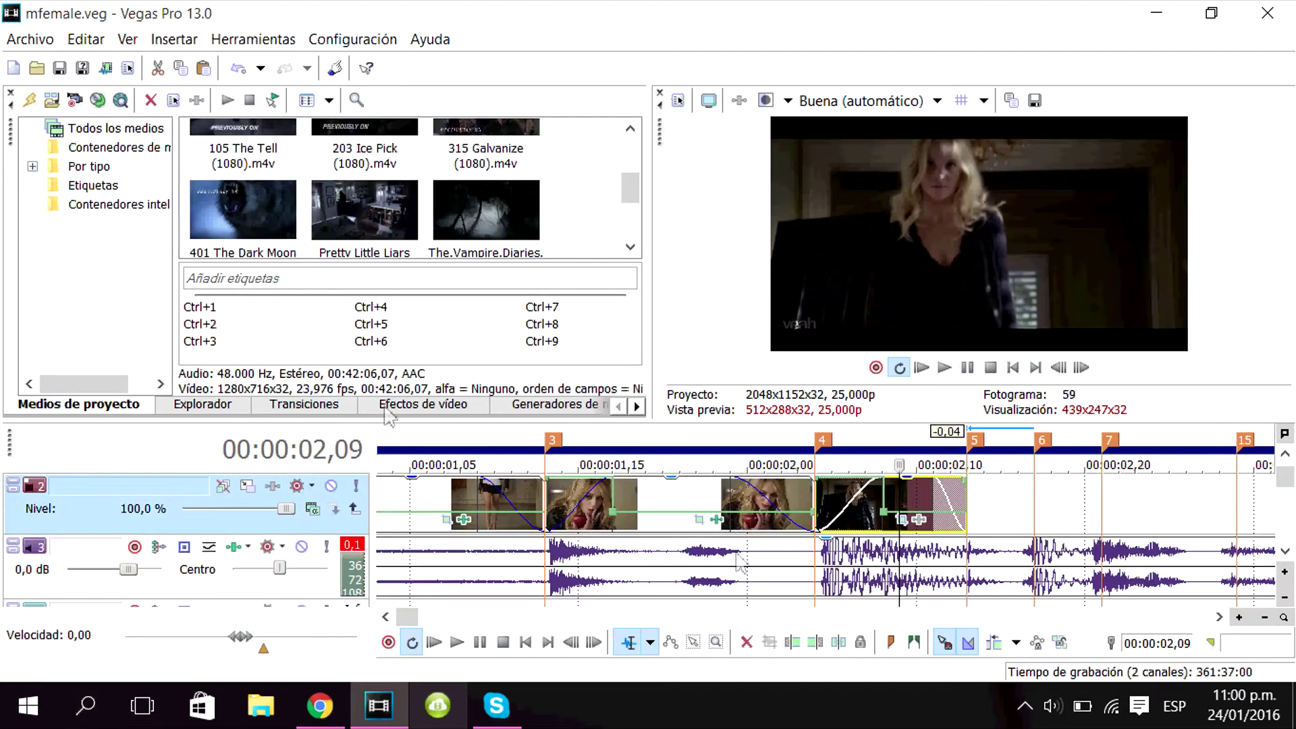
# Step: Apply the gloww preset of Resplandor to the marker 4 clip, animate its intensity down to the minimum, and save the project
pyautogui.click(423, 403)
pyautogui.moveTo(519, 289); pyautogui.dragTo(857, 506)
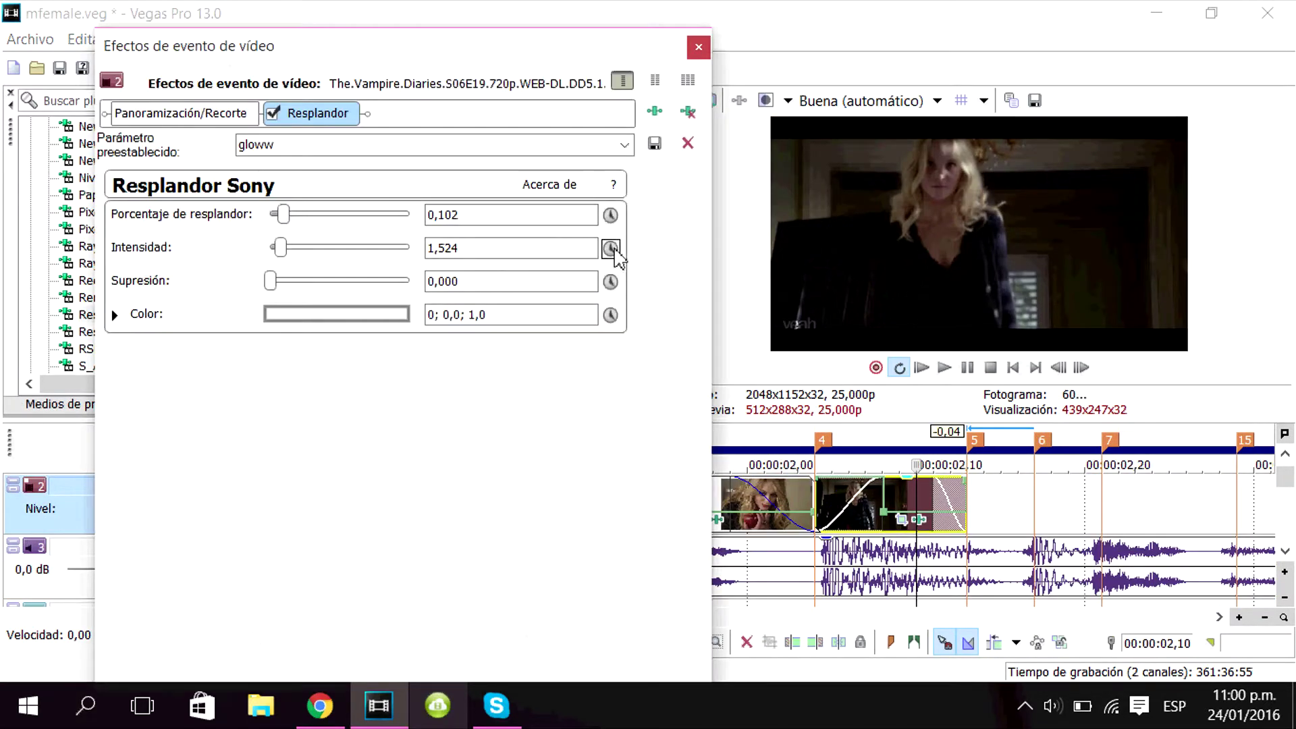
pyautogui.click(610, 248)
pyautogui.click(531, 520)
pyautogui.moveTo(281, 247); pyautogui.dragTo(267, 248)
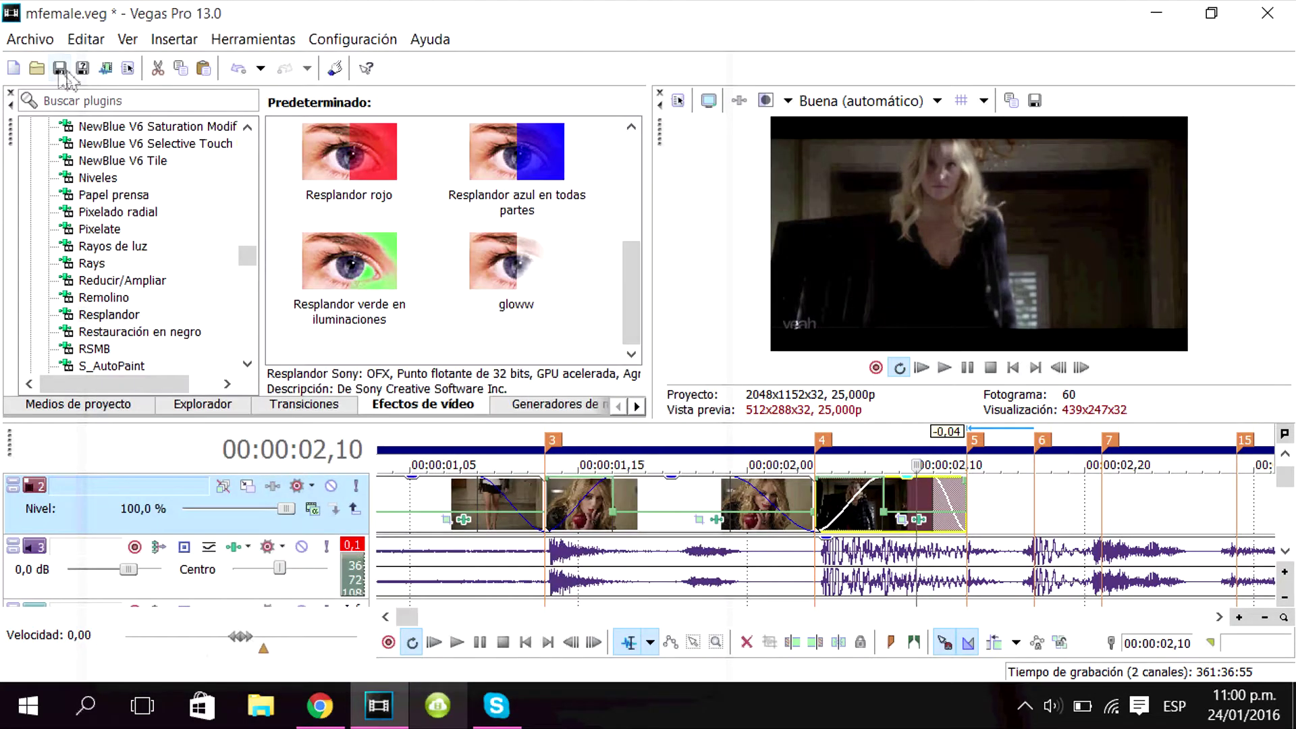
pyautogui.click(59, 68)
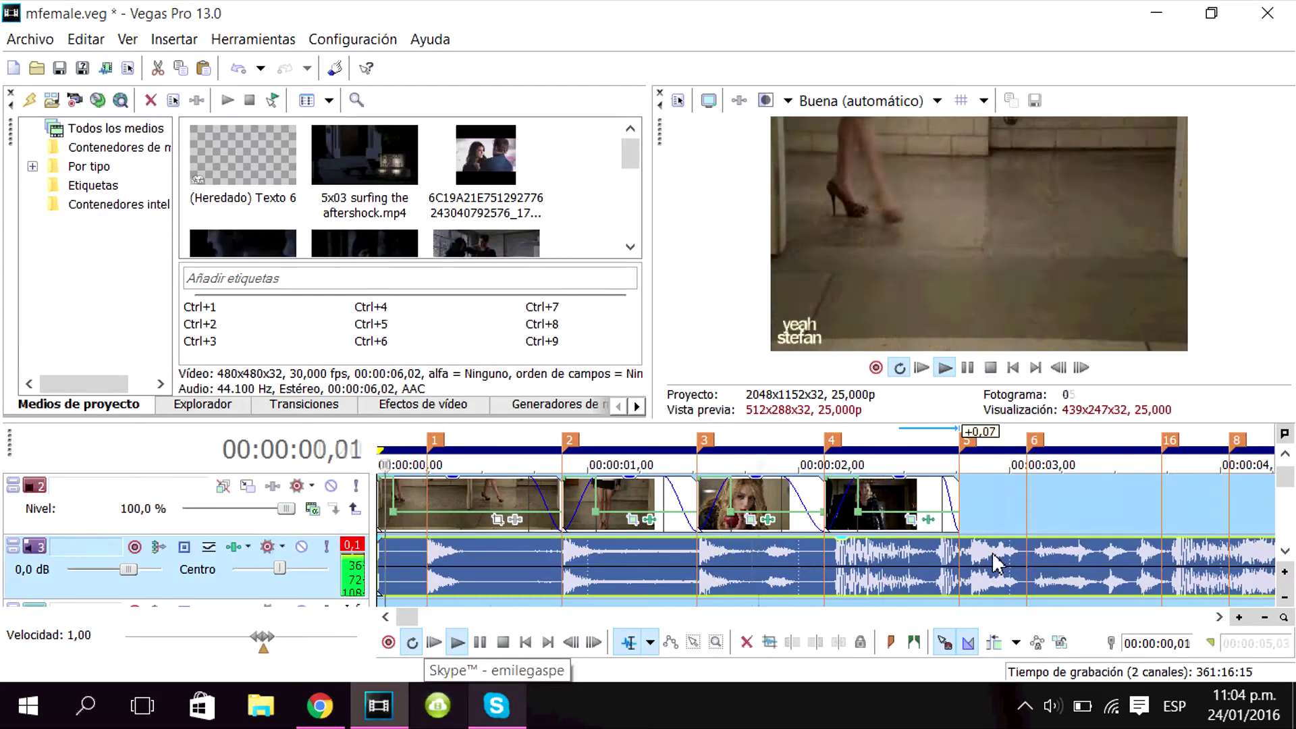
pyautogui.press('space')
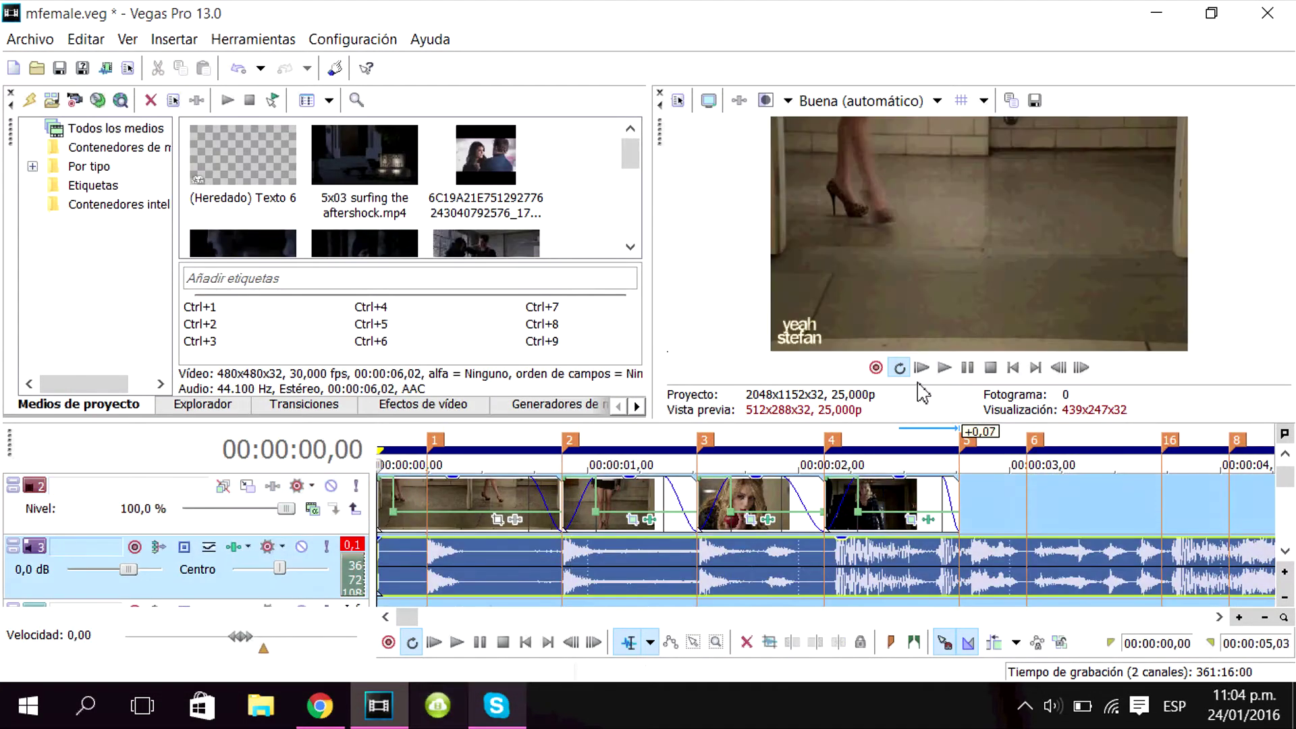
# Step: Play back the sequence around markers 4 and 5 to review the marker 4 clip
pyautogui.press('space')
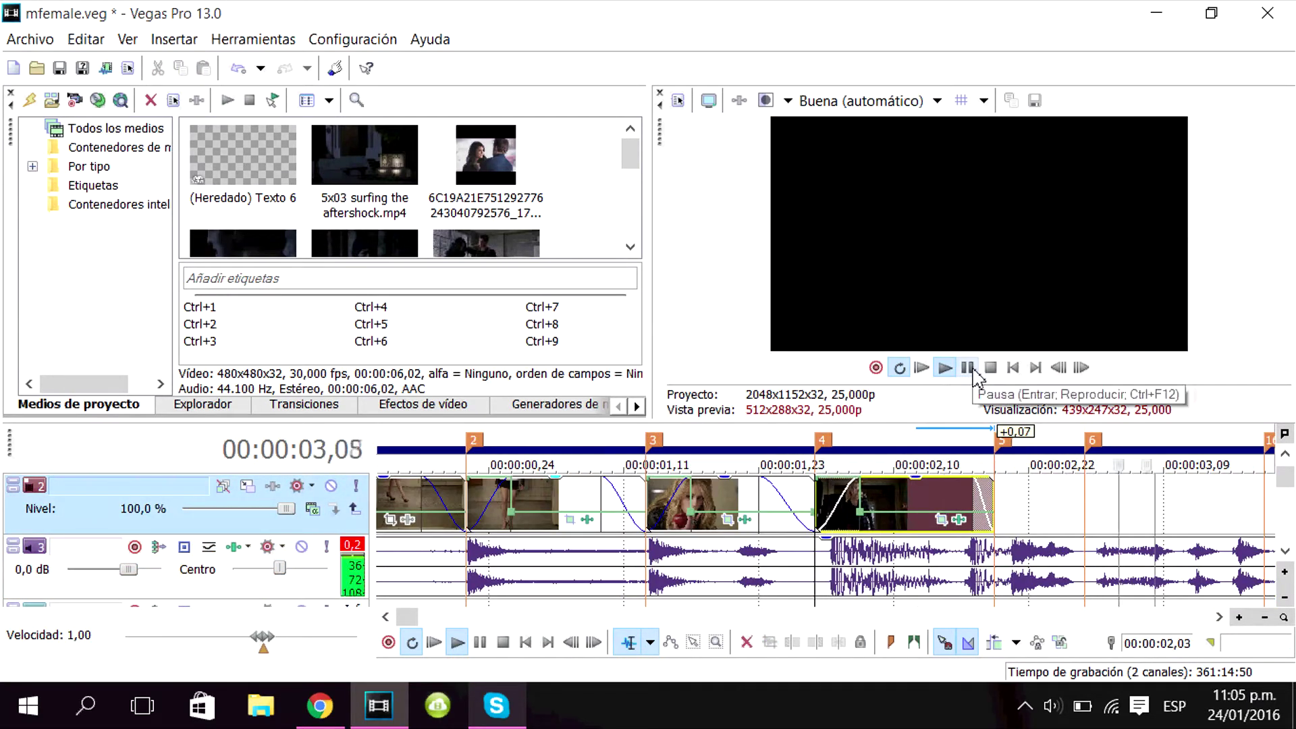
pyautogui.click(967, 367)
pyautogui.click(999, 506)
pyautogui.scroll(-3, 1005, 508)
pyautogui.press('space')
pyautogui.click(968, 367)
pyautogui.scroll(2, 781, 520)
pyautogui.click(875, 513)
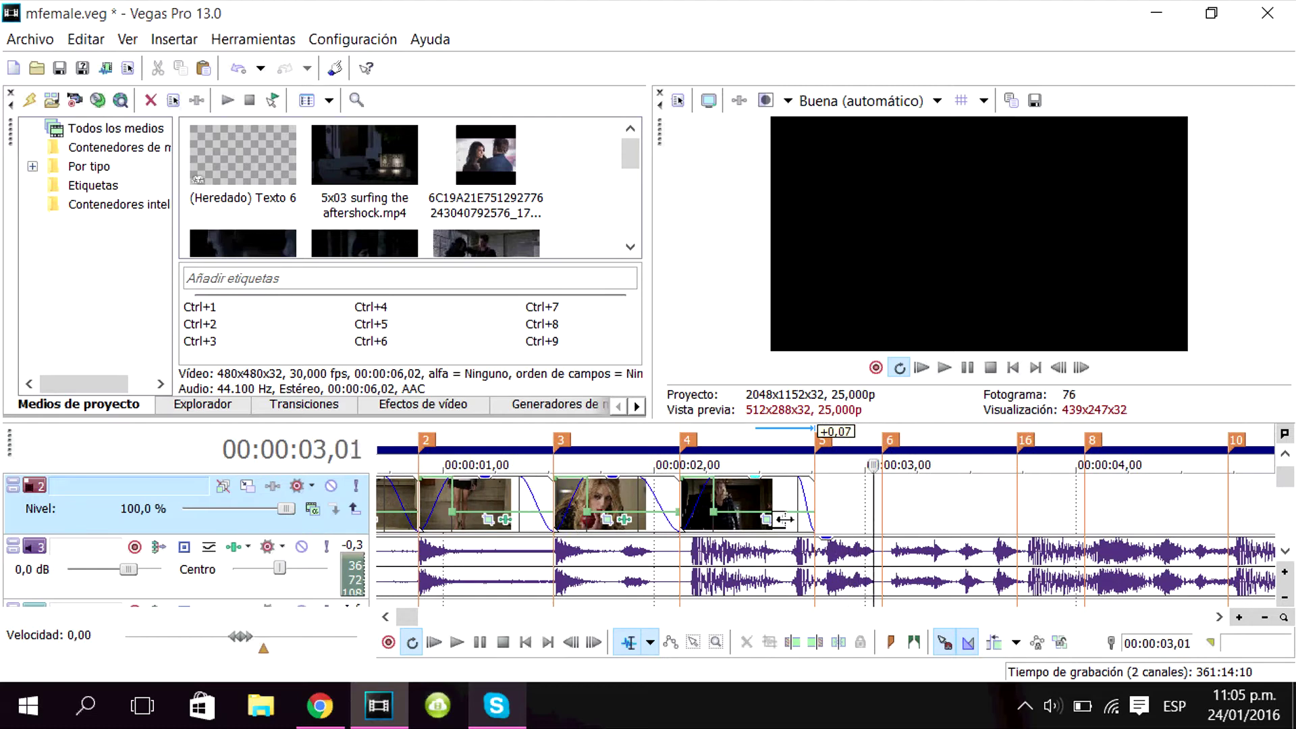
# Step: Delete the leftover episode footage beyond the marker 4 clip
pyautogui.scroll(-6, 875, 513)
pyautogui.click(723, 511)
pyautogui.scroll(-8, 717, 502)
pyautogui.click(787, 506)
pyautogui.press('Delete')
pyautogui.click(552, 563)
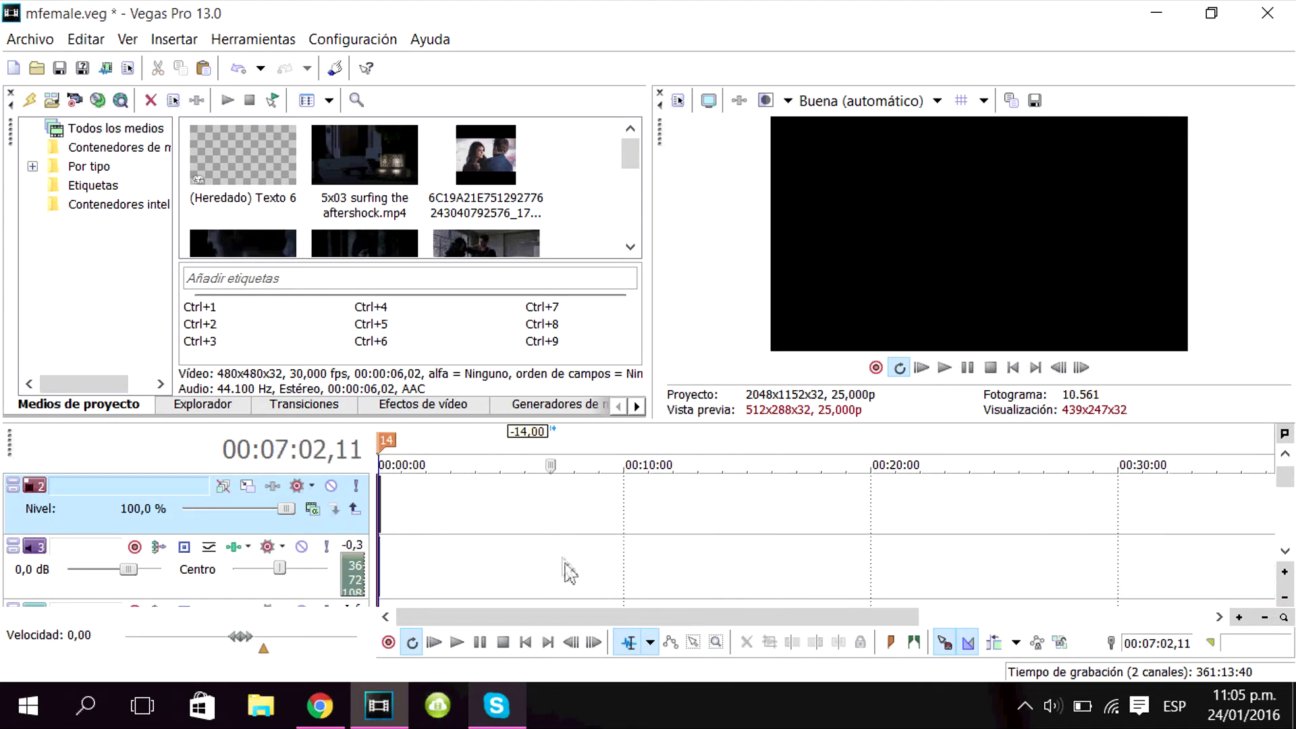
# Step: Place The.Vampire.Diaries.S02E19.Klaus episode on the timeline at the far end, after all existing clips
pyautogui.click(1013, 367)
pyautogui.scroll(-5, 506, 211)
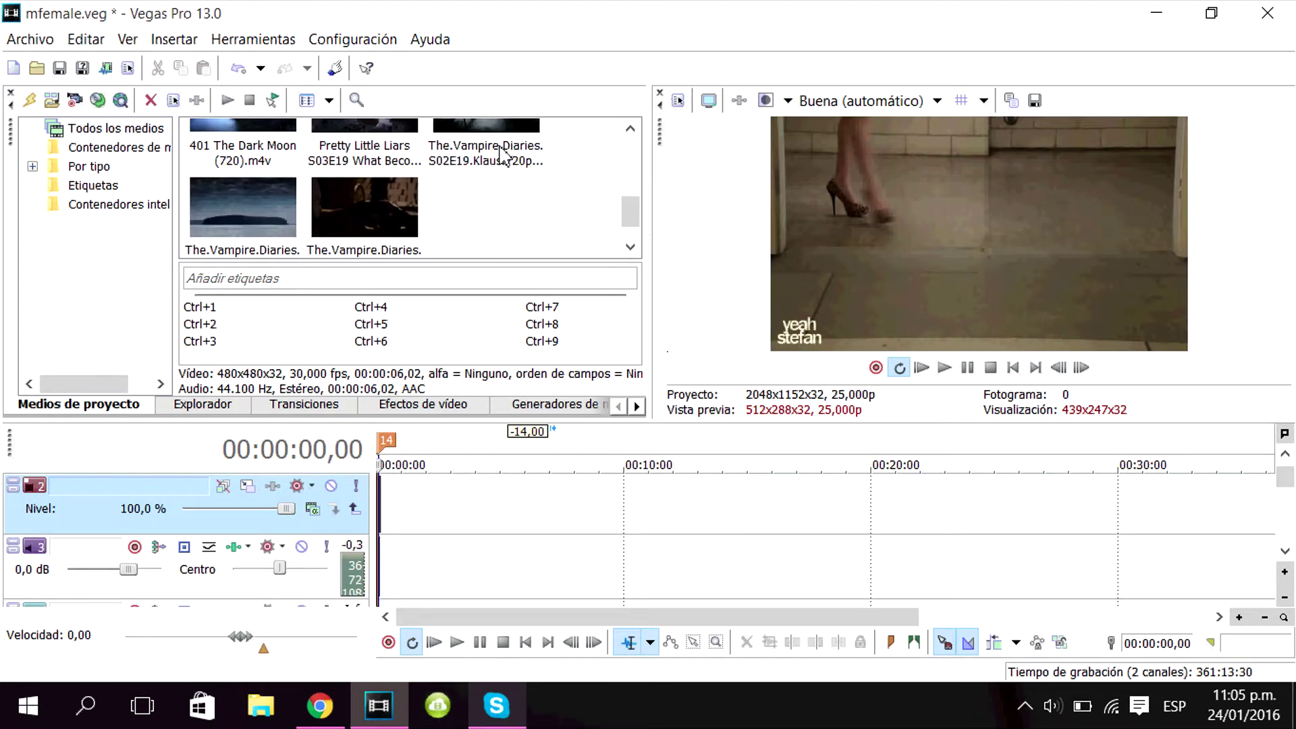
pyautogui.click(499, 146)
pyautogui.moveTo(499, 144); pyautogui.dragTo(388, 507)
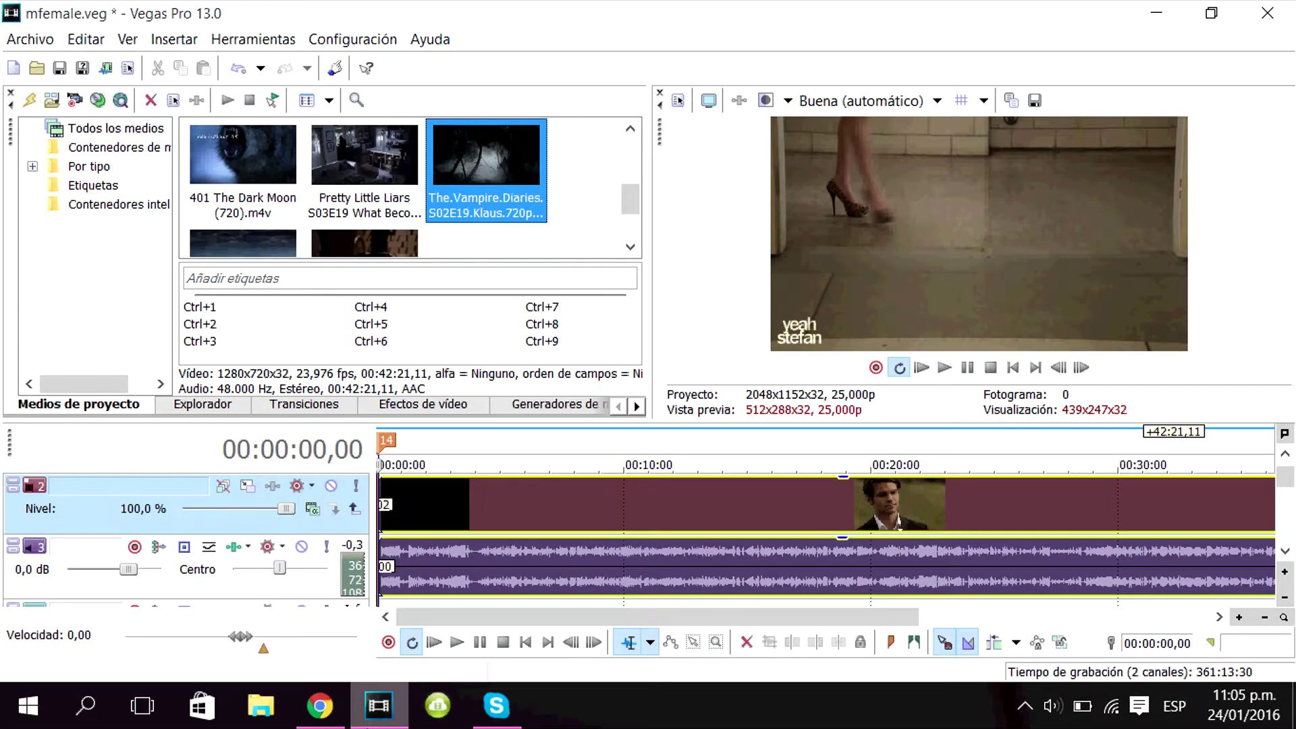
# Step: Find the bottle-drinking scene at about 00:29:11 and delete the episode footage before it
pyautogui.click(1089, 498)
pyautogui.scroll(10, 1089, 498)
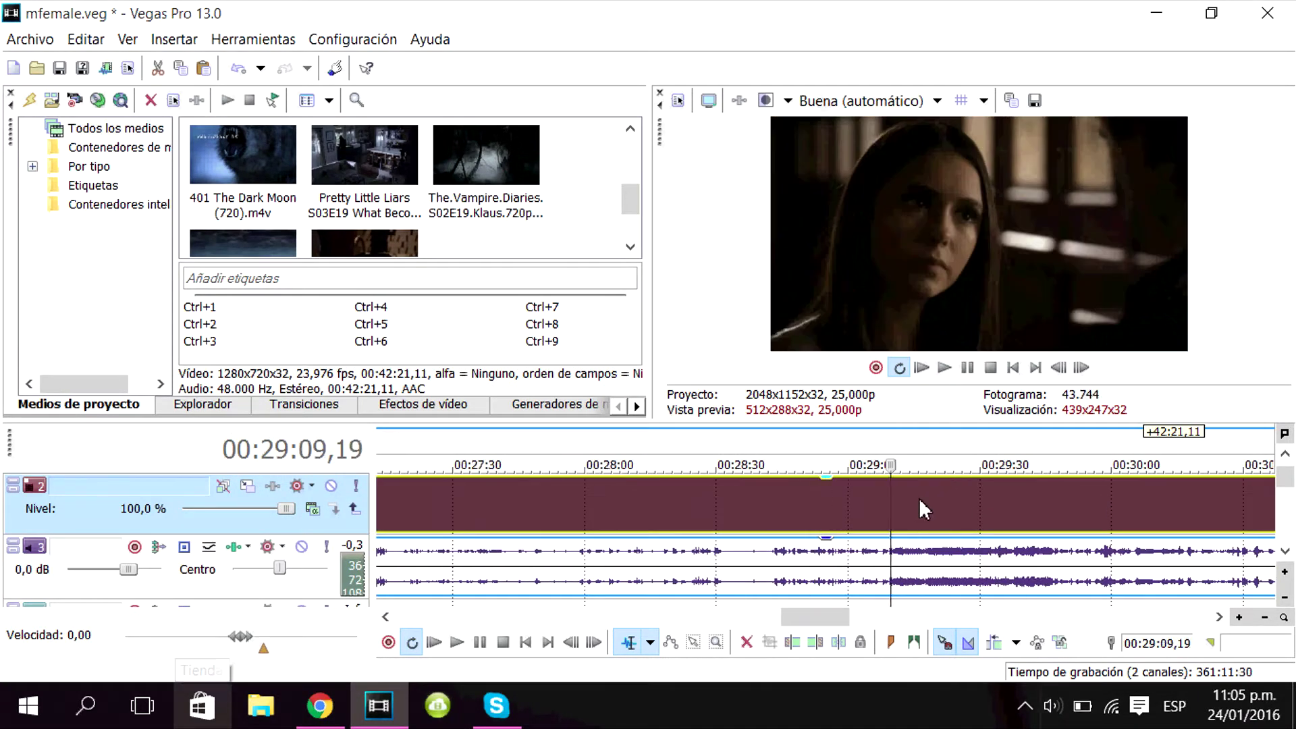
pyautogui.scroll(2, 831, 500)
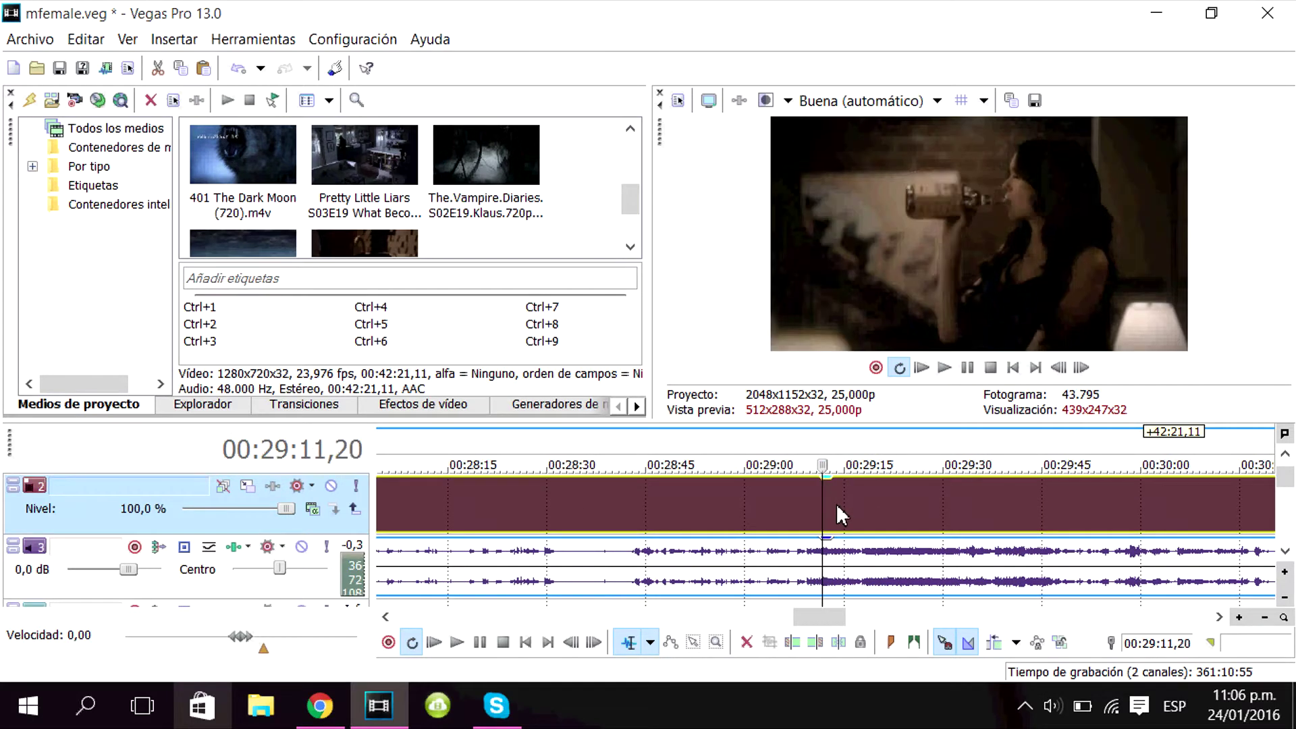
pyautogui.press('s')
pyautogui.click(776, 506)
pyautogui.press('Delete')
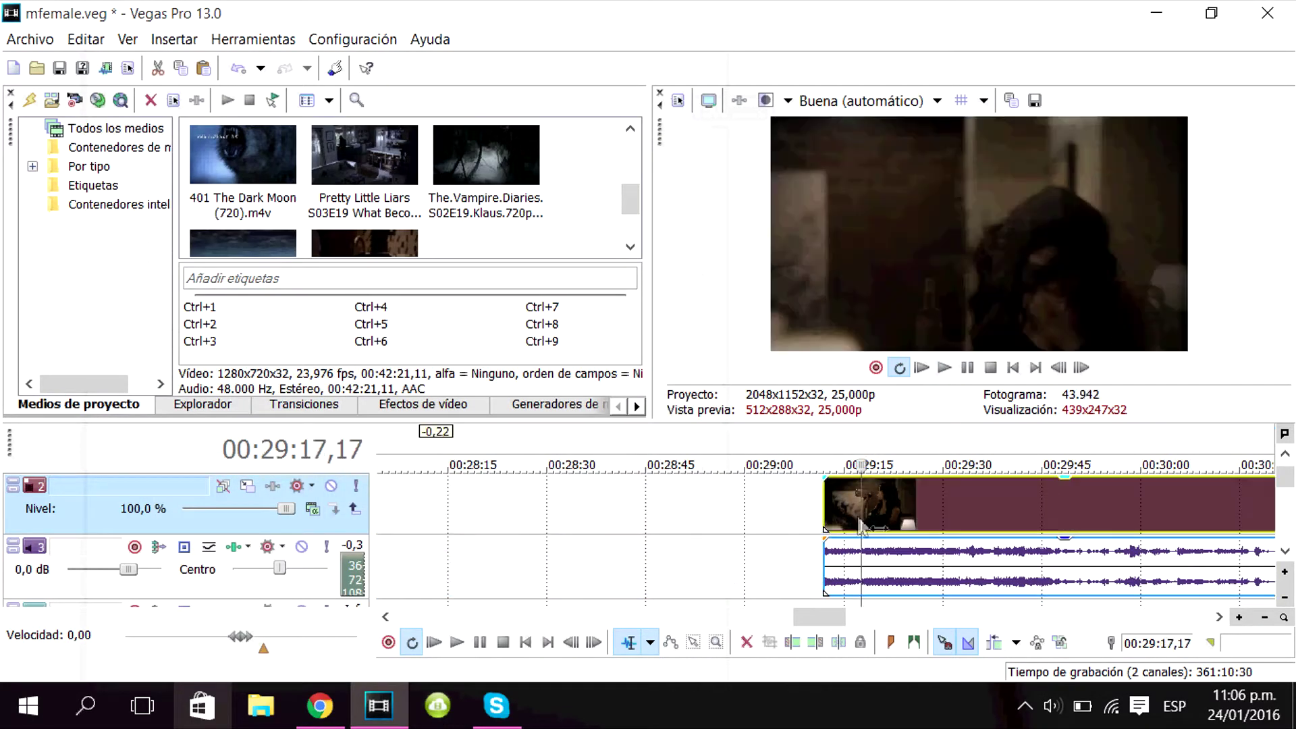
# Step: Play the bottle-drinking scene and split the episode footage at about 00:29:16 to isolate it
pyautogui.click(946, 367)
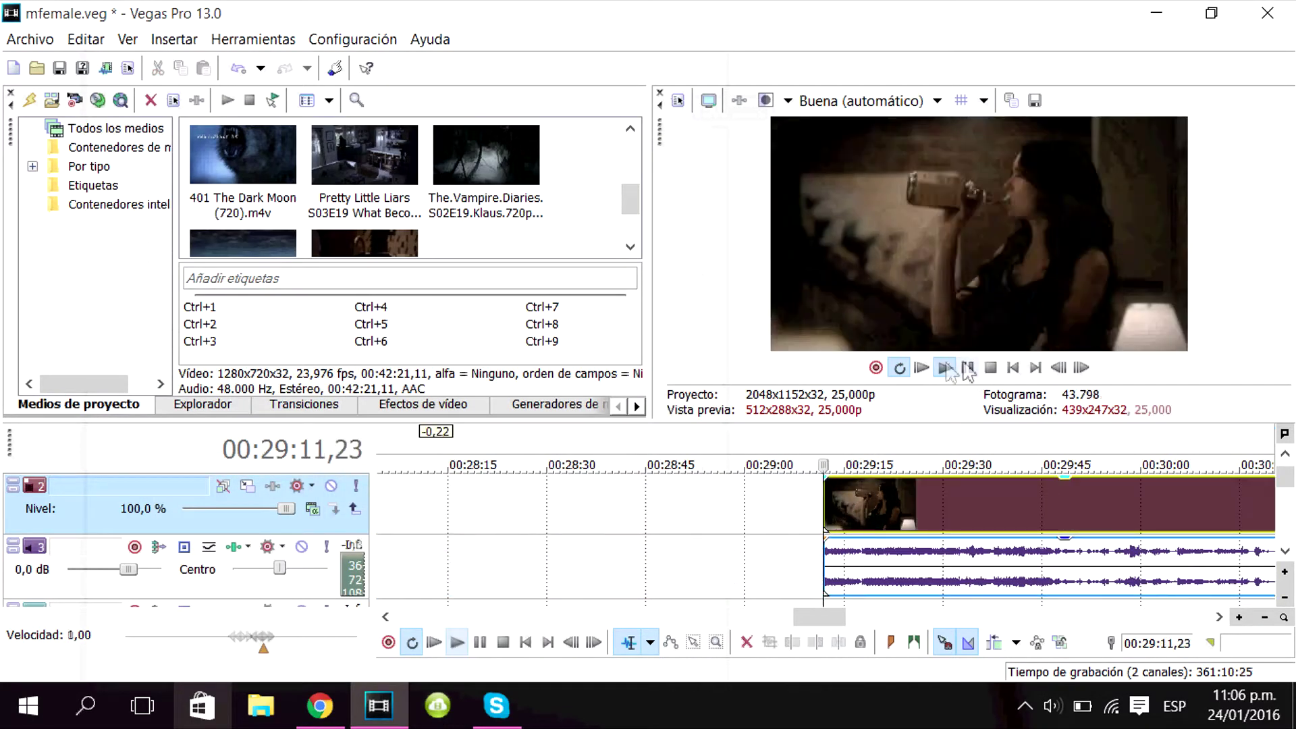
pyautogui.click(967, 367)
pyautogui.press('s')
pyautogui.click(788, 505)
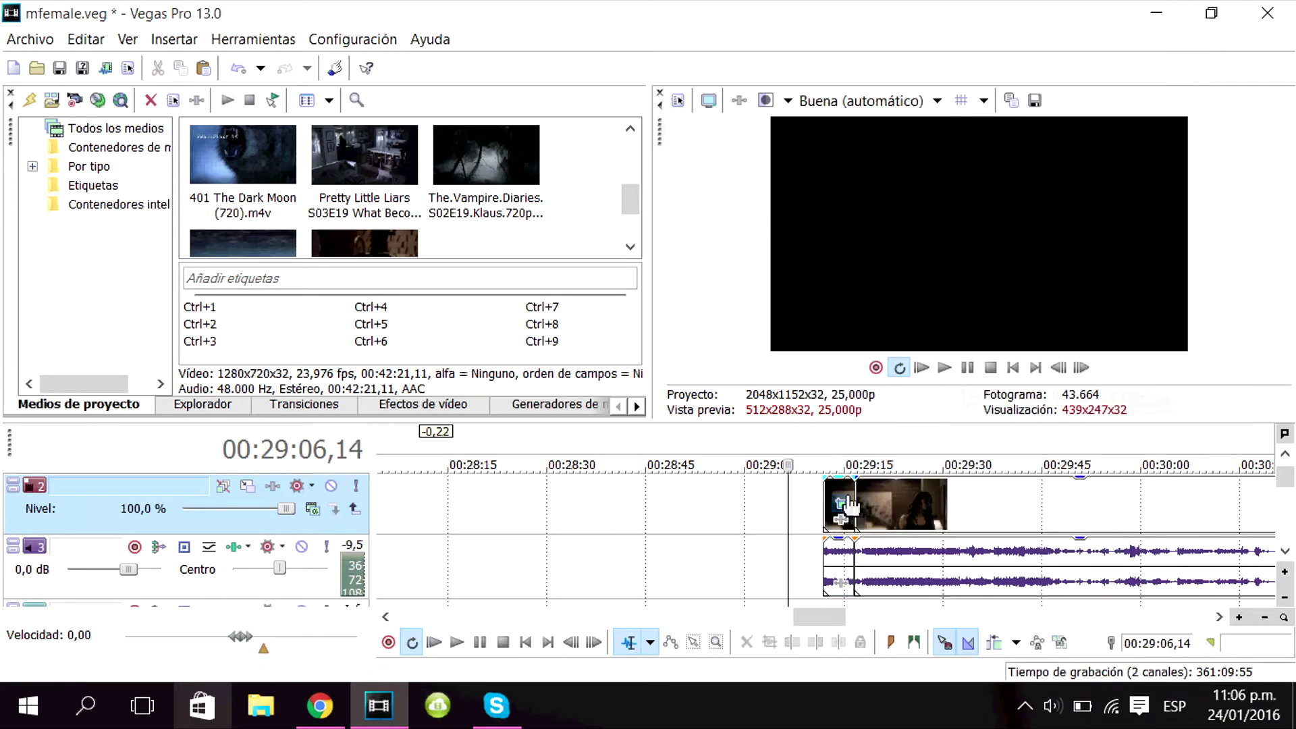
pyautogui.rightClick(852, 499)
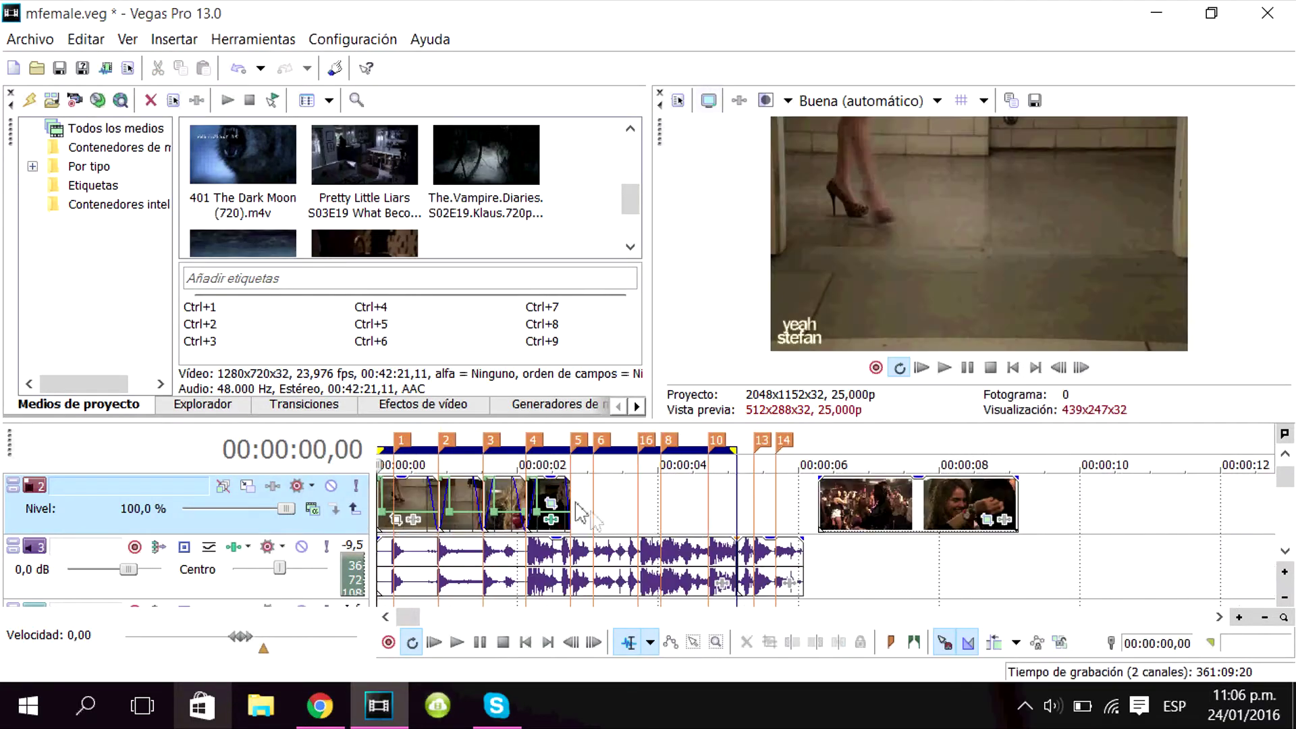
# Step: Save the project and extend the trimmed music clip to about 6 seconds
pyautogui.click(639, 530)
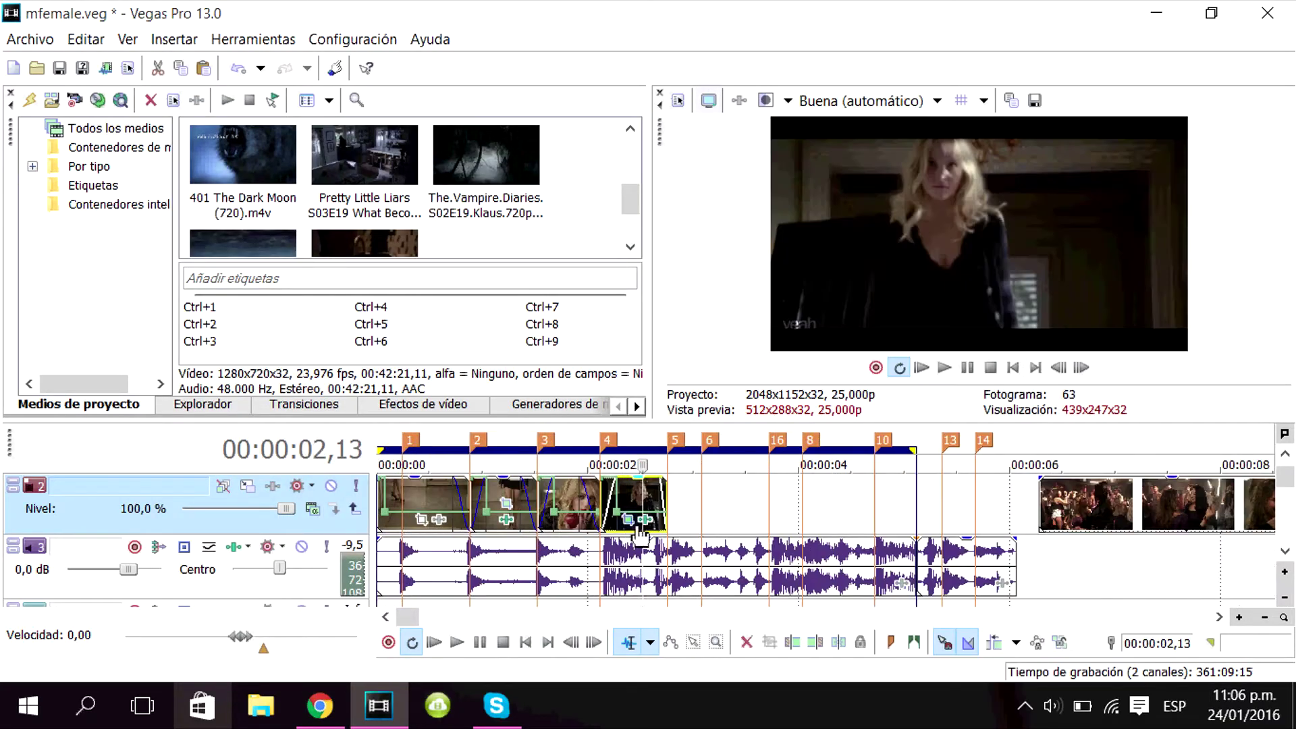
pyautogui.click(639, 528)
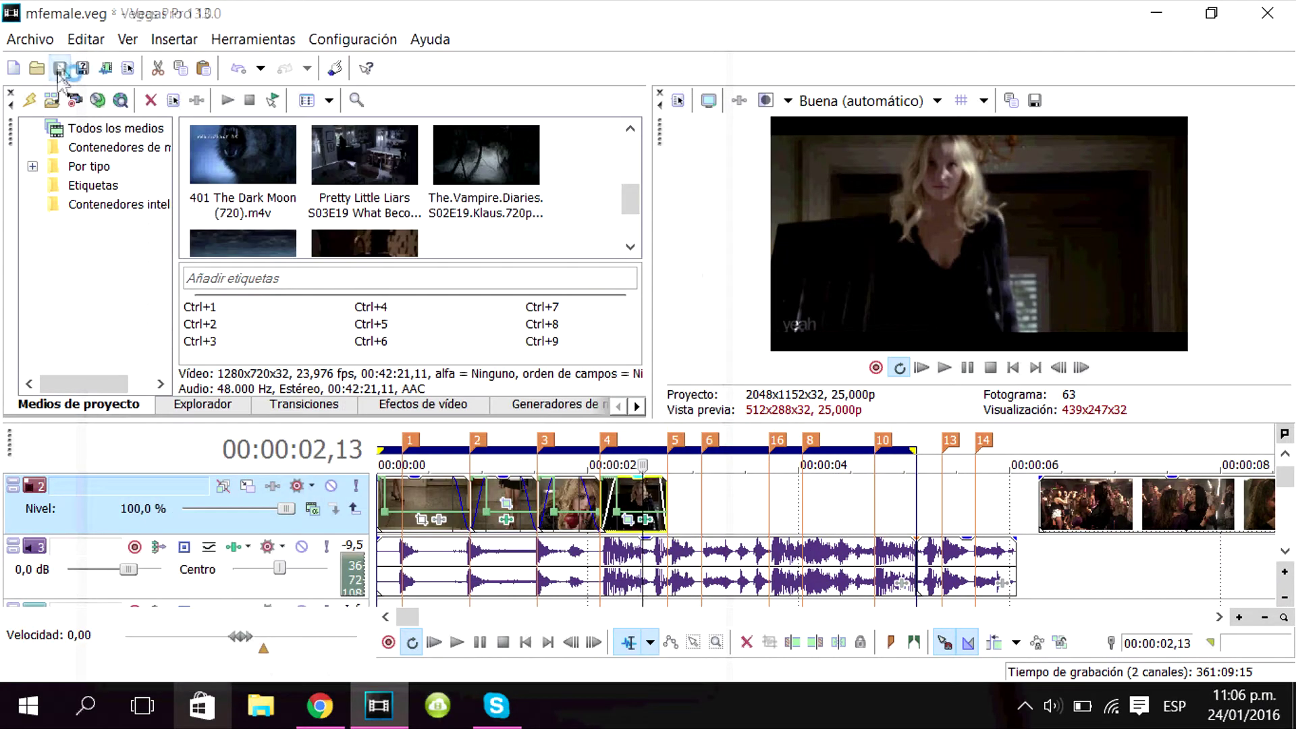
pyautogui.click(943, 368)
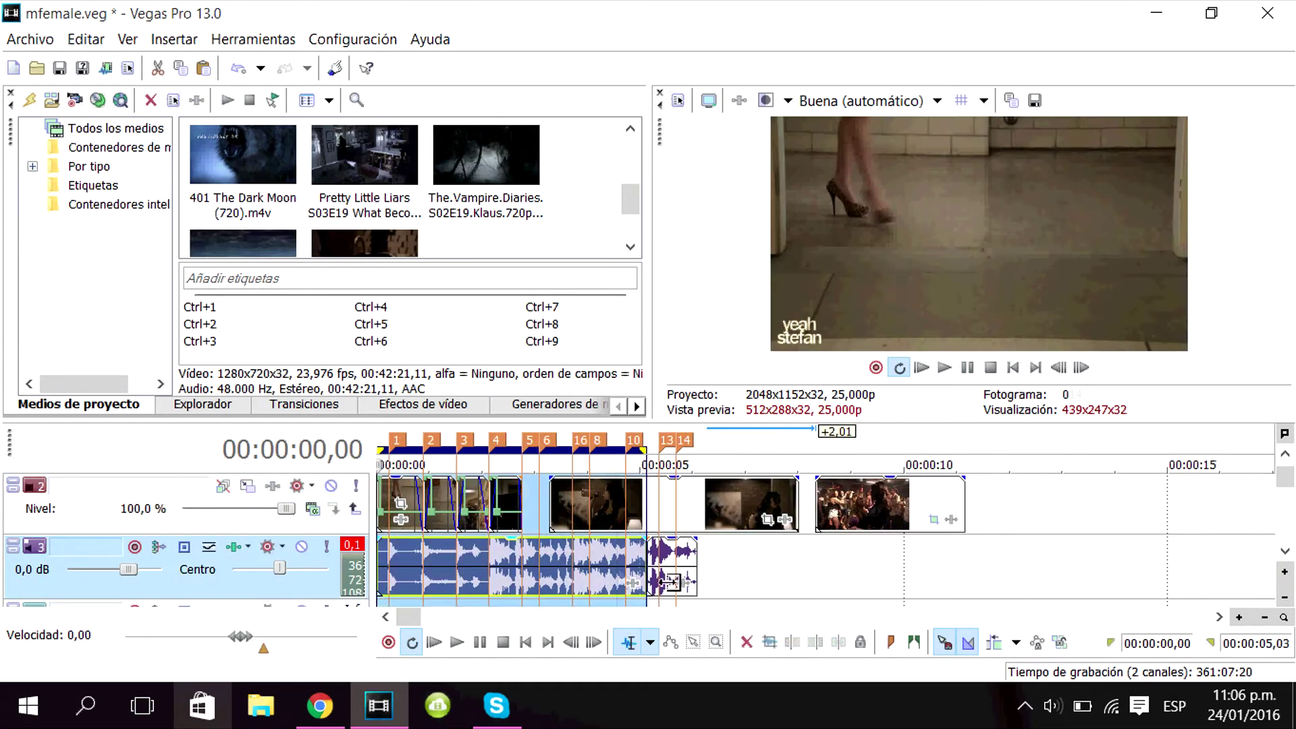
pyautogui.moveTo(586, 574); pyautogui.dragTo(707, 584)
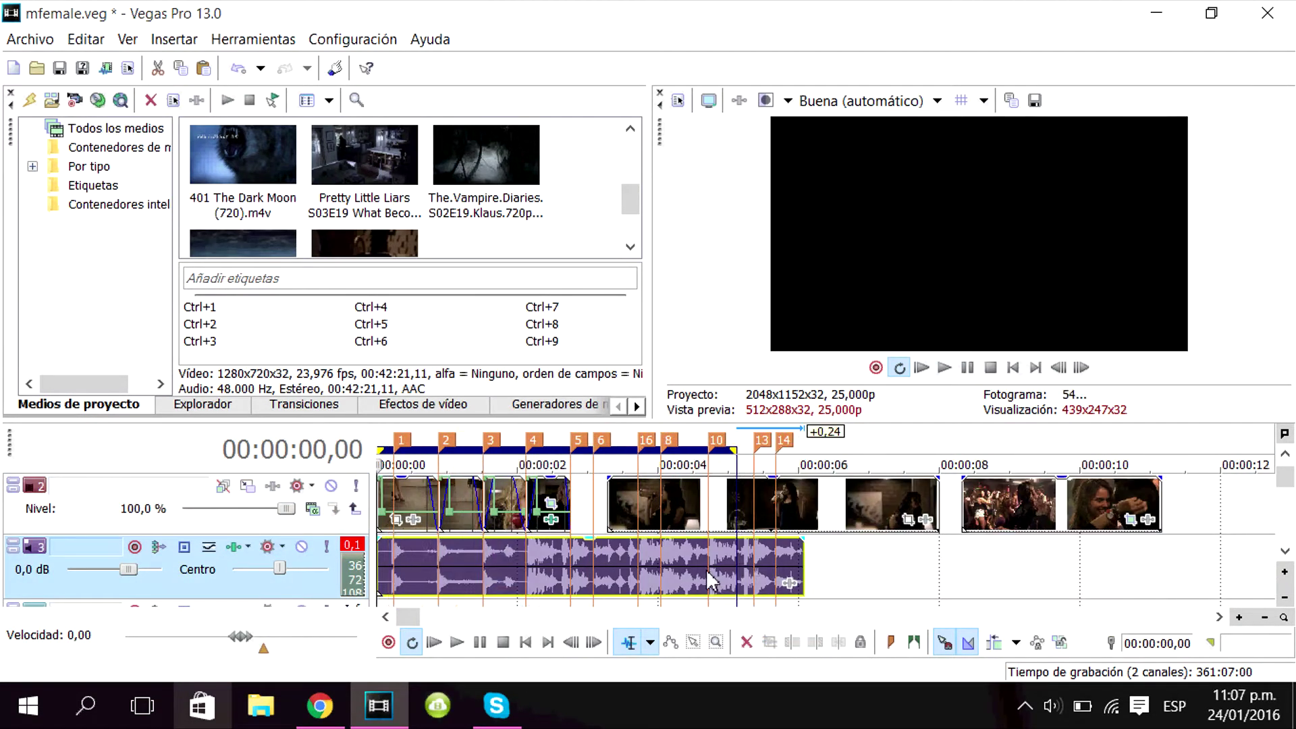
pyautogui.moveTo(685, 565); pyautogui.dragTo(701, 566)
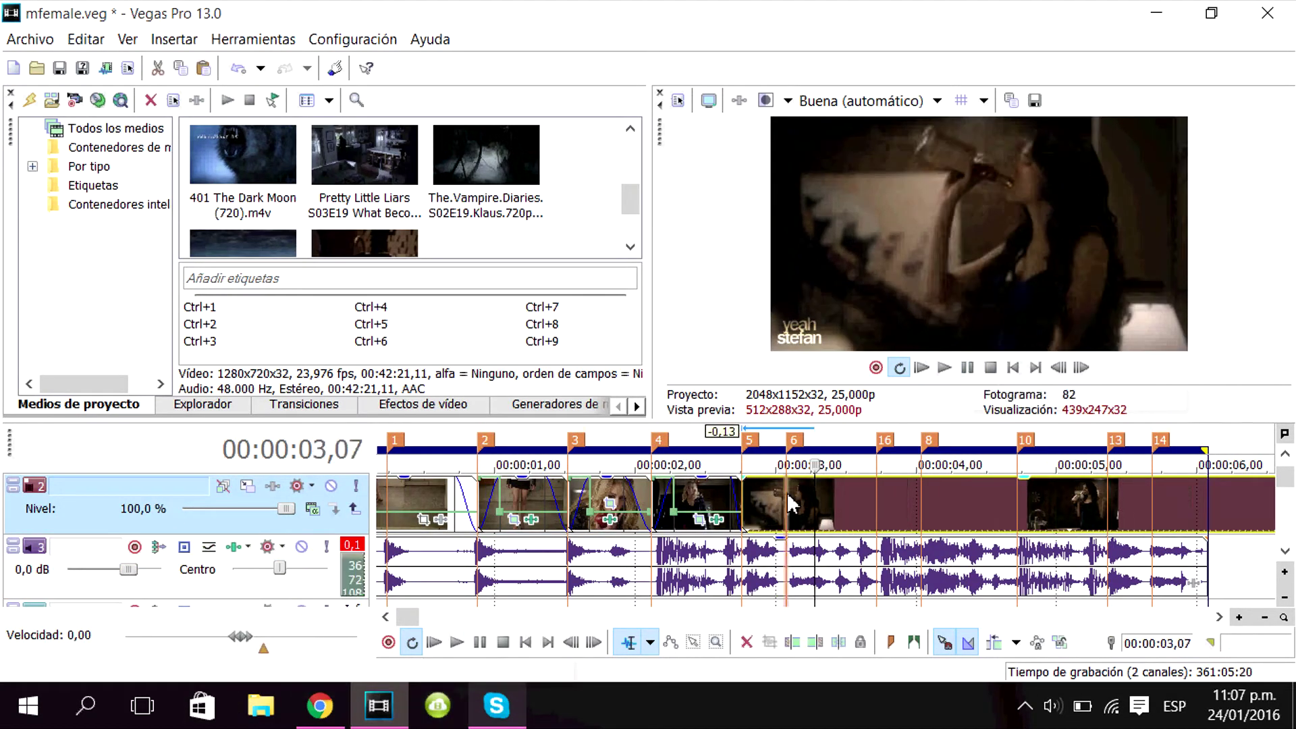
# Step: Split the bottle-drinking shot at marker 6, and give the marker 5 clip a velocity envelope raised at its start and fades at both ends
pyautogui.moveTo(827, 507); pyautogui.dragTo(754, 507)
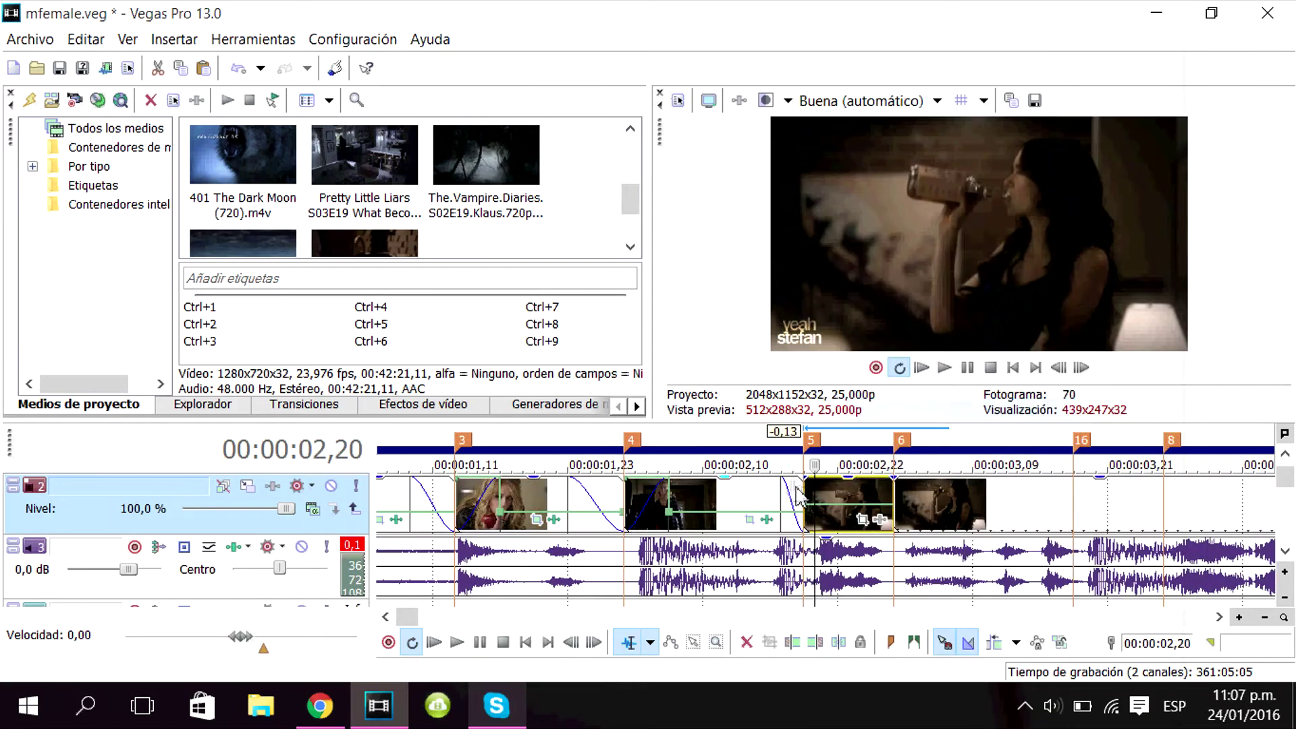
pyautogui.moveTo(800, 481); pyautogui.dragTo(790, 507)
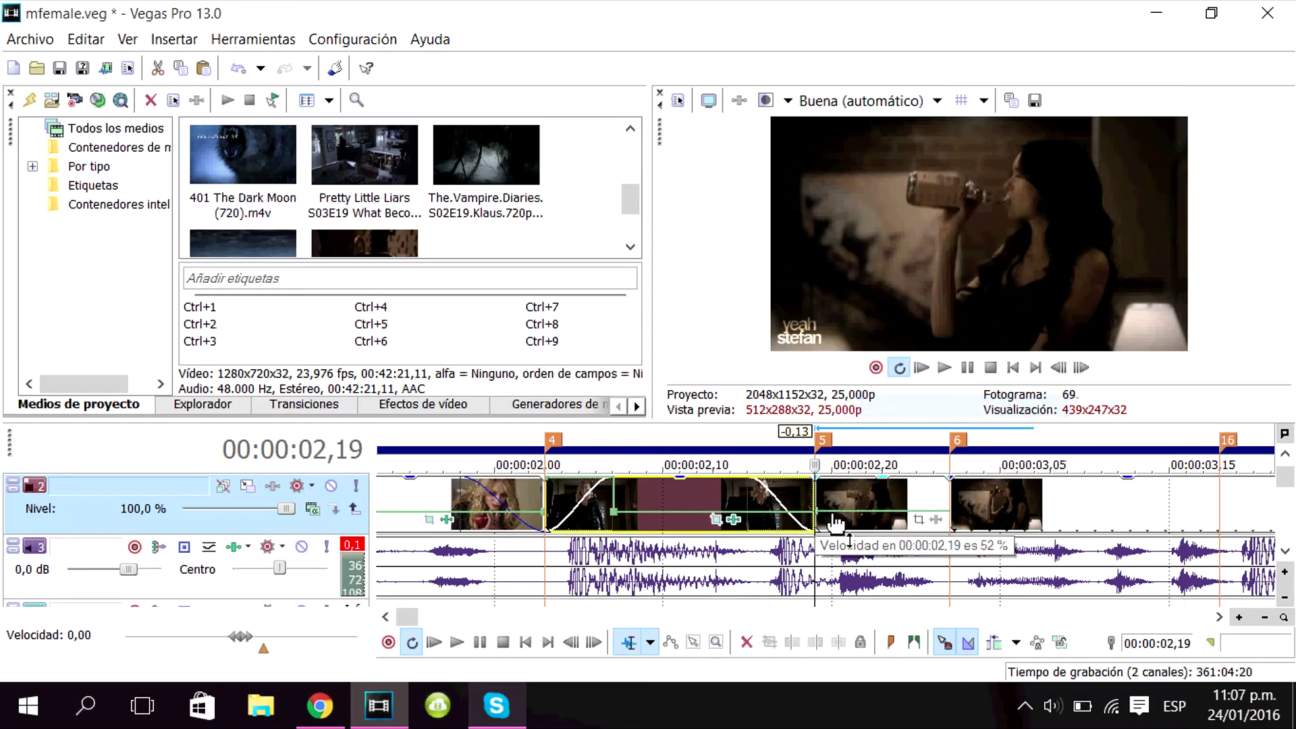
pyautogui.click(868, 516)
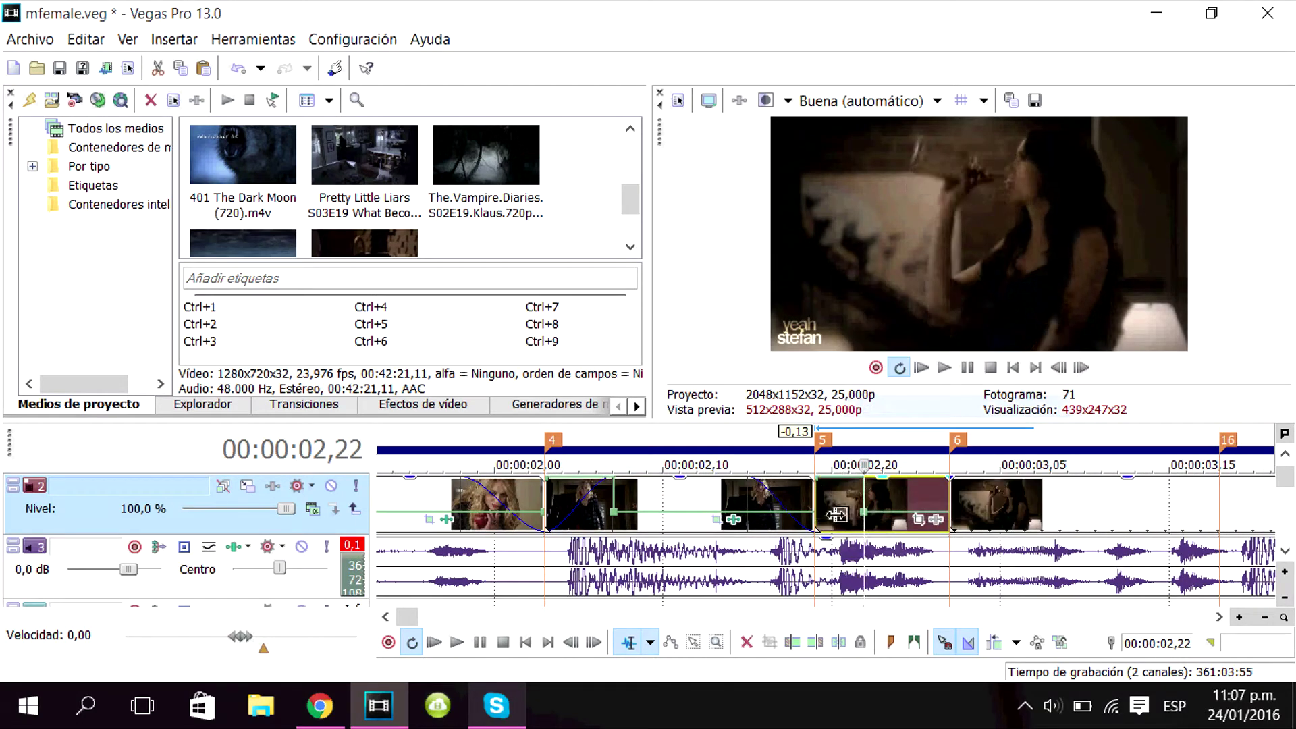
pyautogui.press('space')
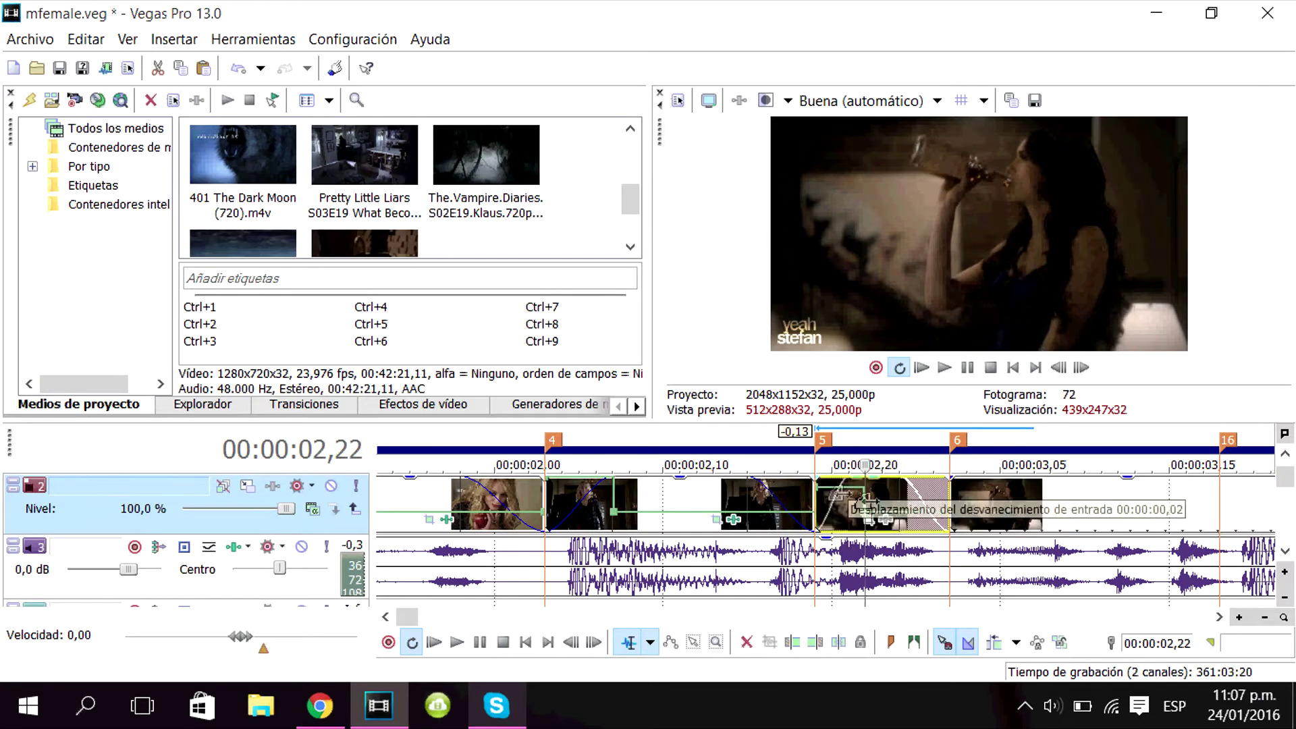
# Step: Apply the gloww preset of Resplandor to the marker 5 clip and animate its intensity
pyautogui.click(423, 405)
pyautogui.moveTo(521, 265); pyautogui.dragTo(885, 500)
pyautogui.click(610, 249)
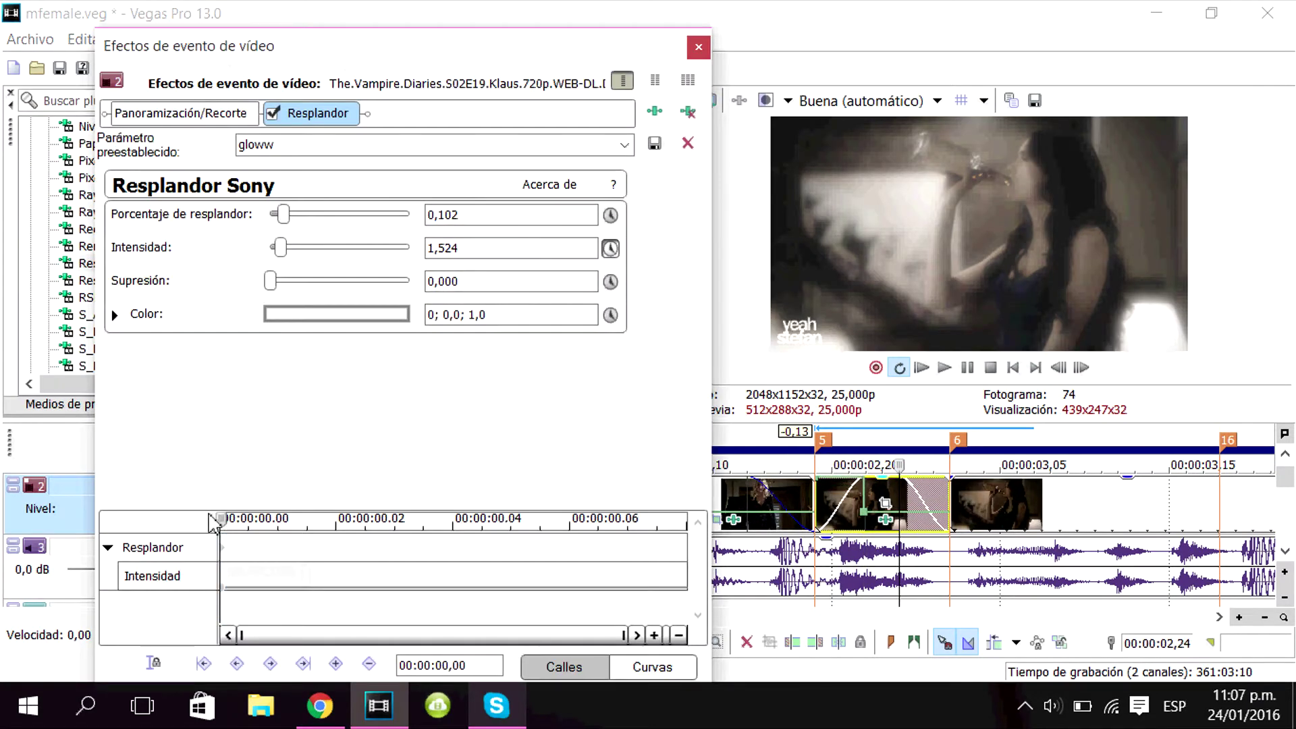
pyautogui.click(698, 47)
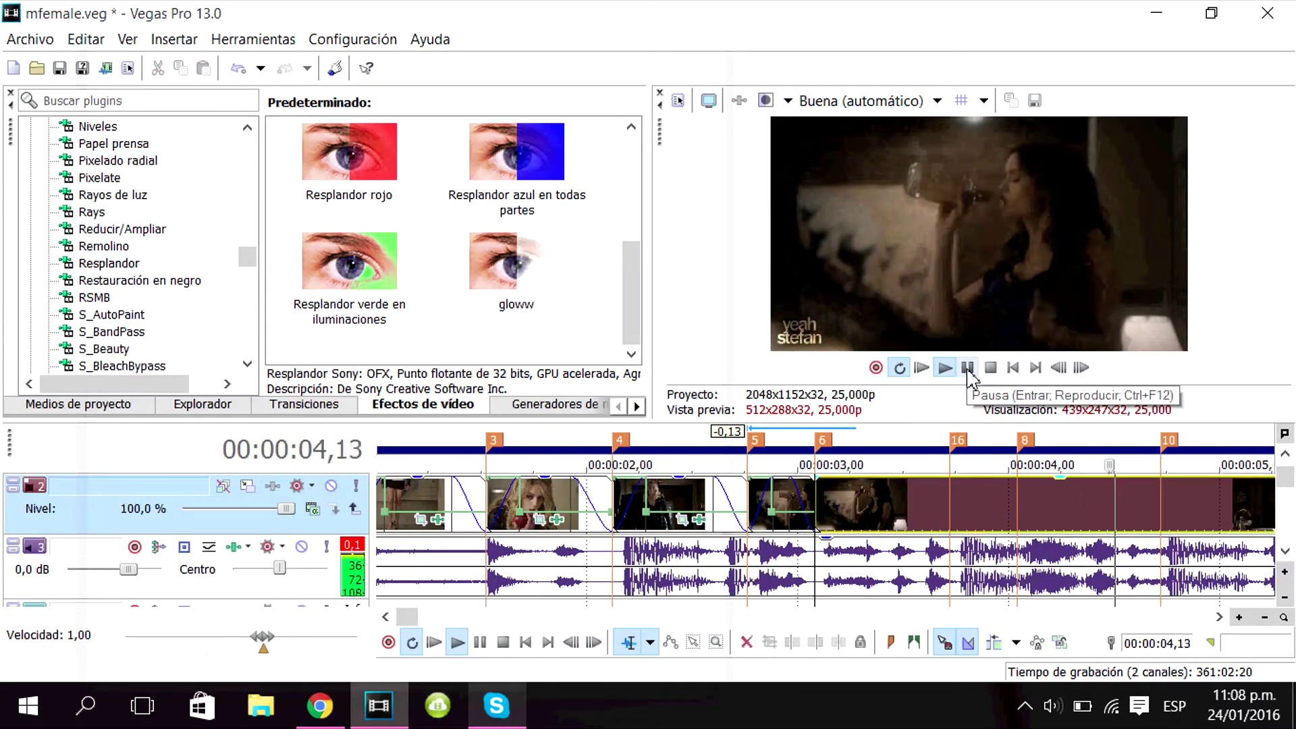
# Step: Trim the start of the remaining bottle footage and move the rest to marker 16
pyautogui.click(968, 370)
pyautogui.scroll(-3, 805, 511)
pyautogui.press('Return')
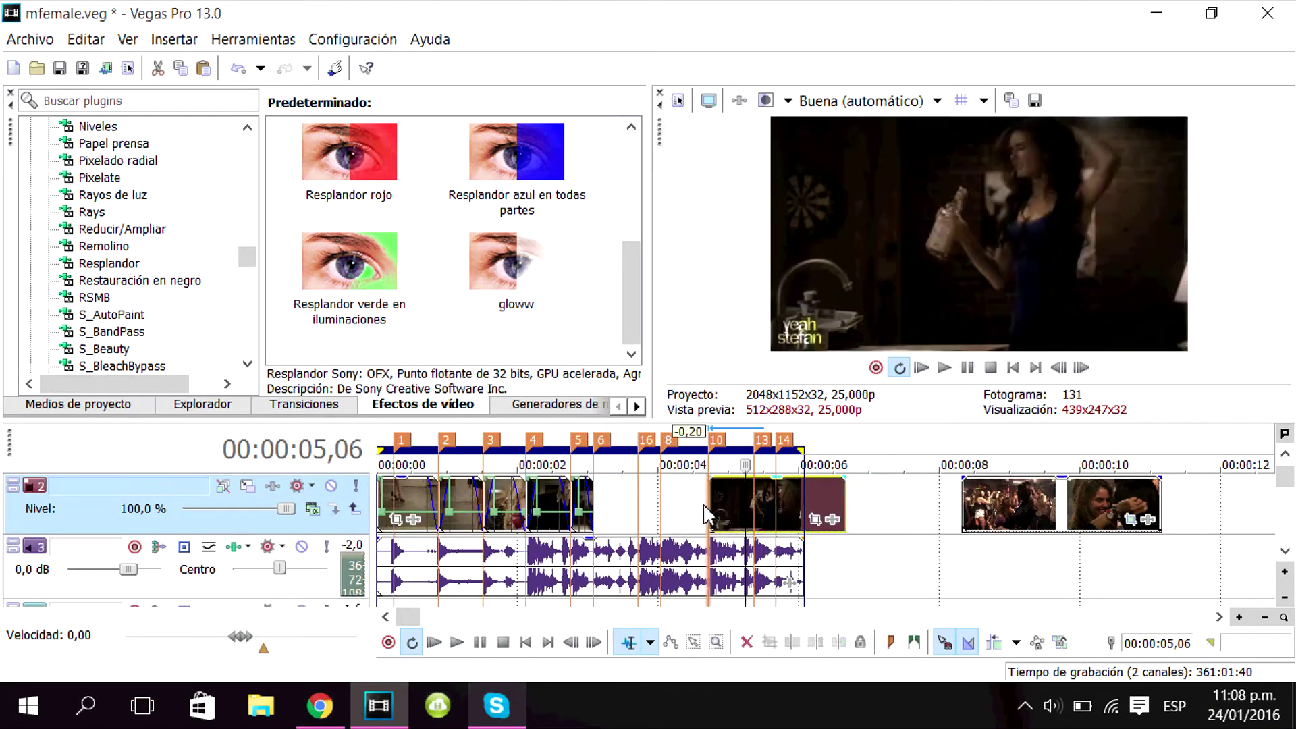
pyautogui.scroll(3, 625, 602)
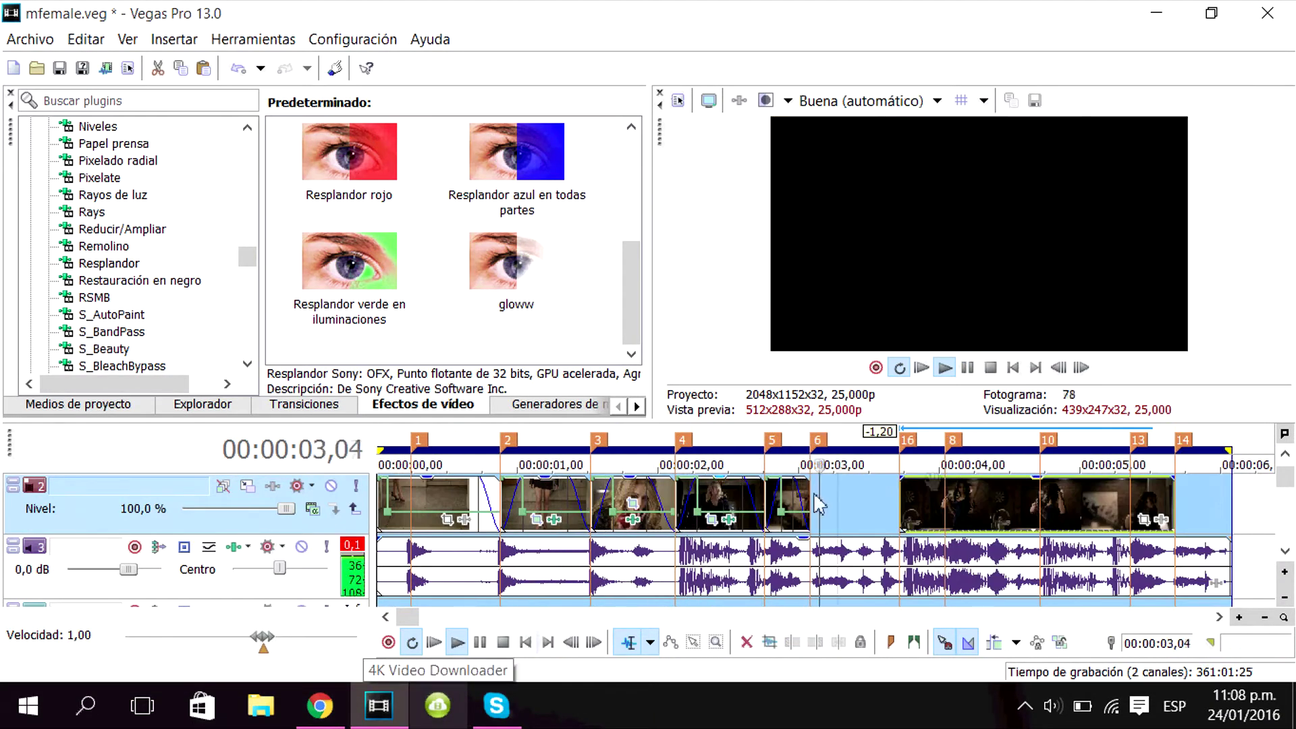
# Step: Play the remaining bottle footage and split it at 00:00:04,24
pyautogui.click(967, 367)
pyautogui.press('Left')
pyautogui.press('Left')
pyautogui.press('s')
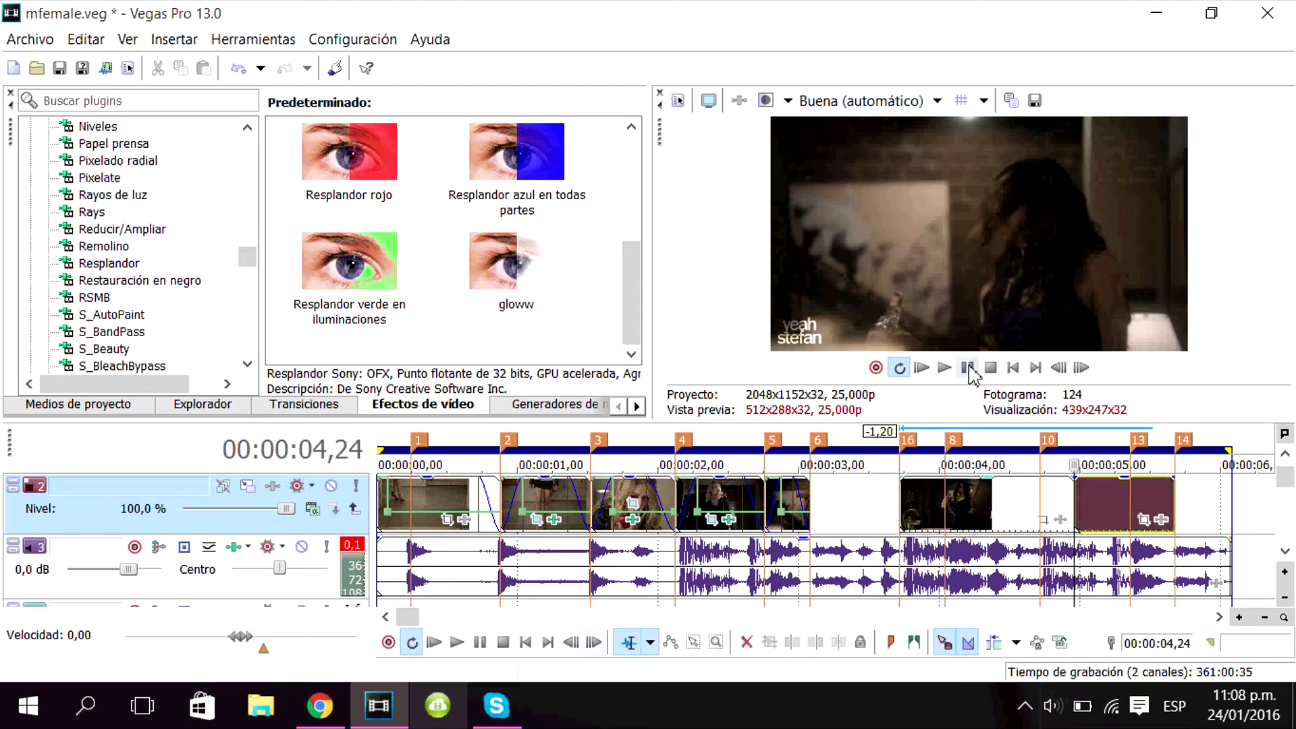
# Step: Move the split-off shot to marker 6, trim it to marker 16, and insert a velocity envelope on it
pyautogui.moveTo(1123, 500); pyautogui.dragTo(860, 500)
pyautogui.moveTo(979, 503); pyautogui.dragTo(1024, 503)
pyautogui.moveTo(911, 517); pyautogui.dragTo(900, 517)
pyautogui.rightClick(859, 499)
pyautogui.moveTo(911, 561)
pyautogui.click(776, 556)
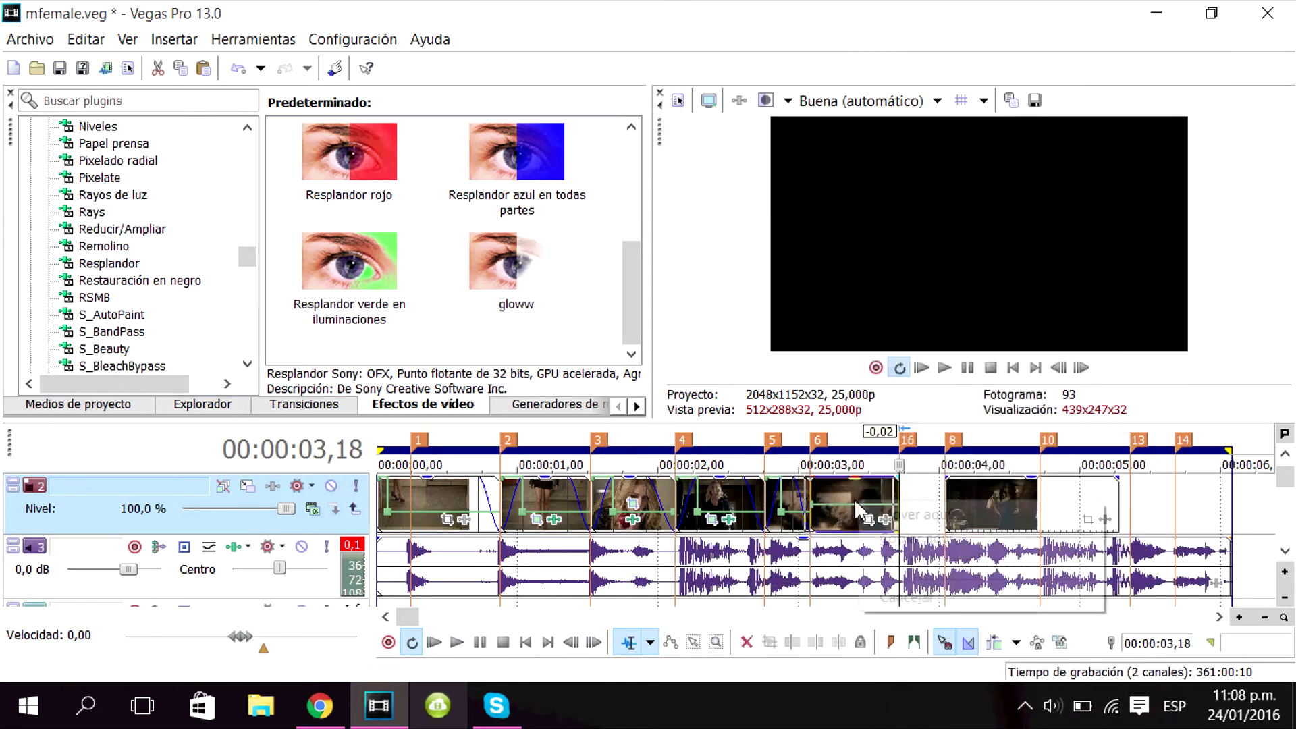
# Step: Raise the start of the marker 6 clip's velocity envelope and replay the passage
pyautogui.scroll(2, 615, 560)
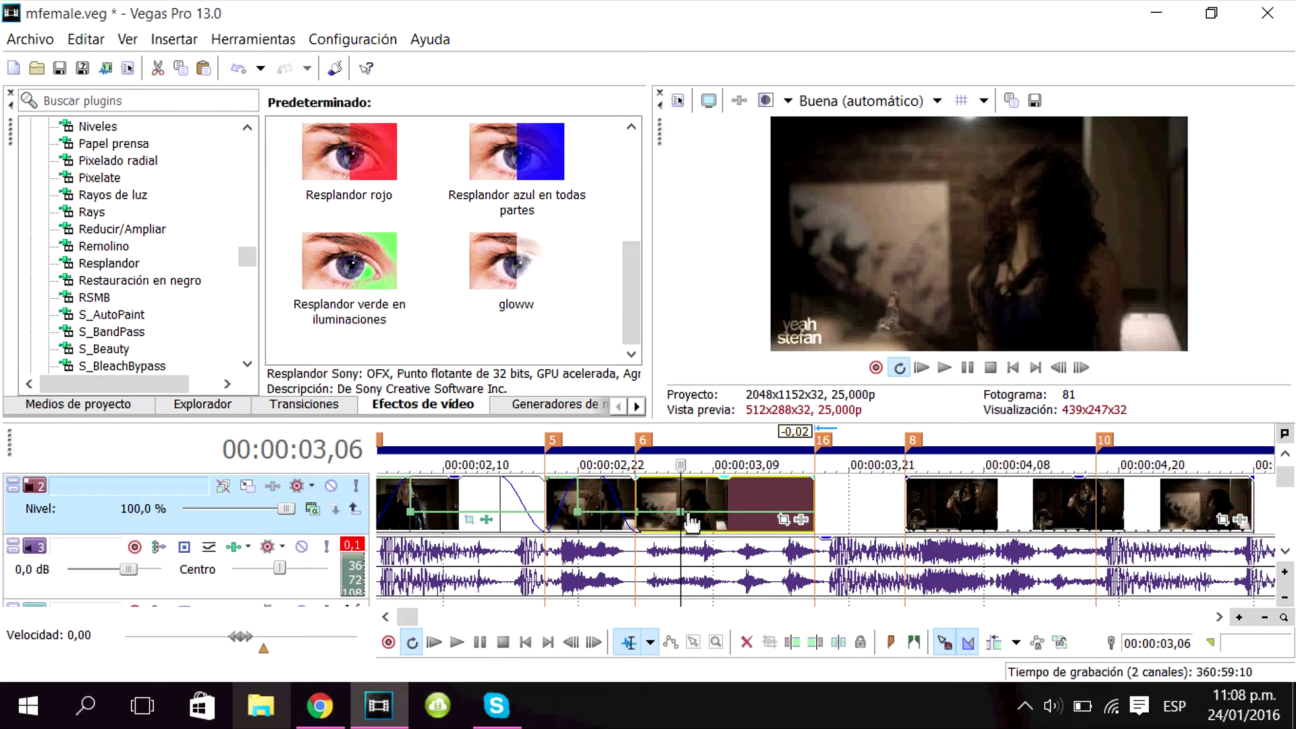
pyautogui.doubleClick(658, 450)
pyautogui.click(639, 442)
pyautogui.click(946, 375)
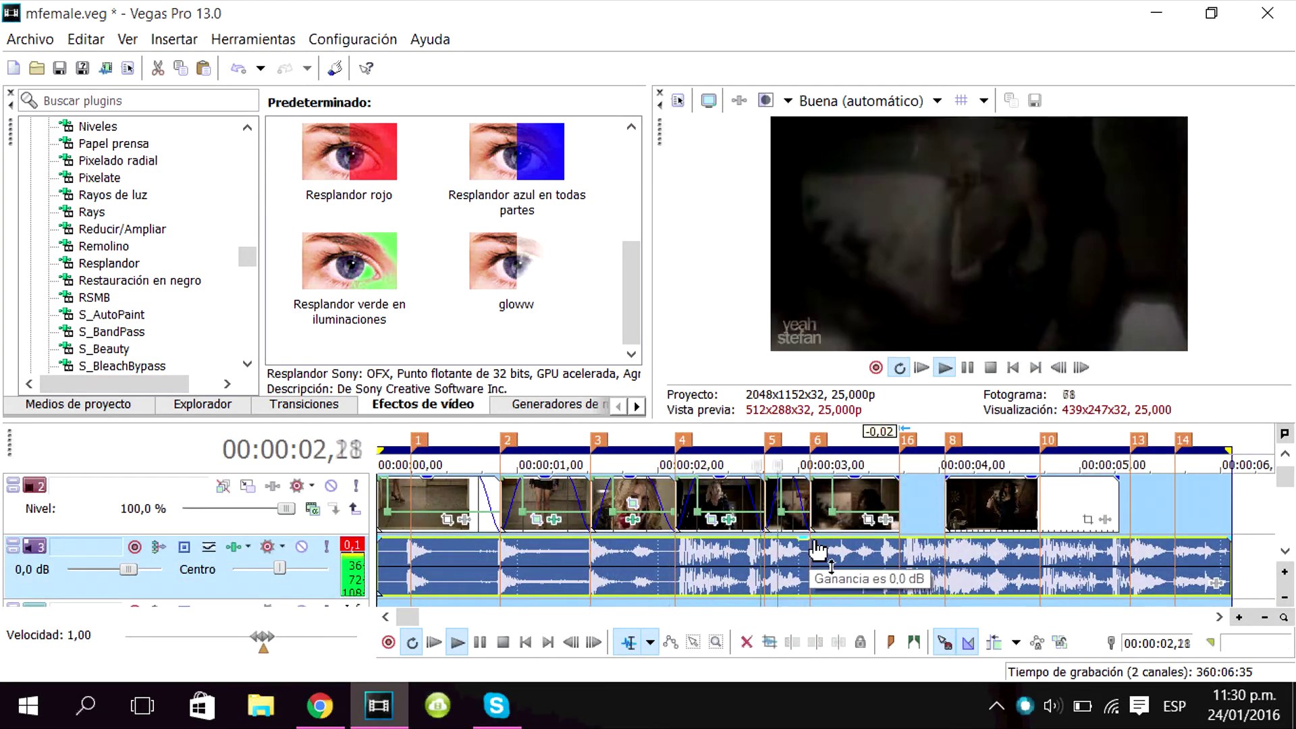
# Step: Try deleting the marker 5 clip and moving the following shot to marker 5
pyautogui.click(784, 506)
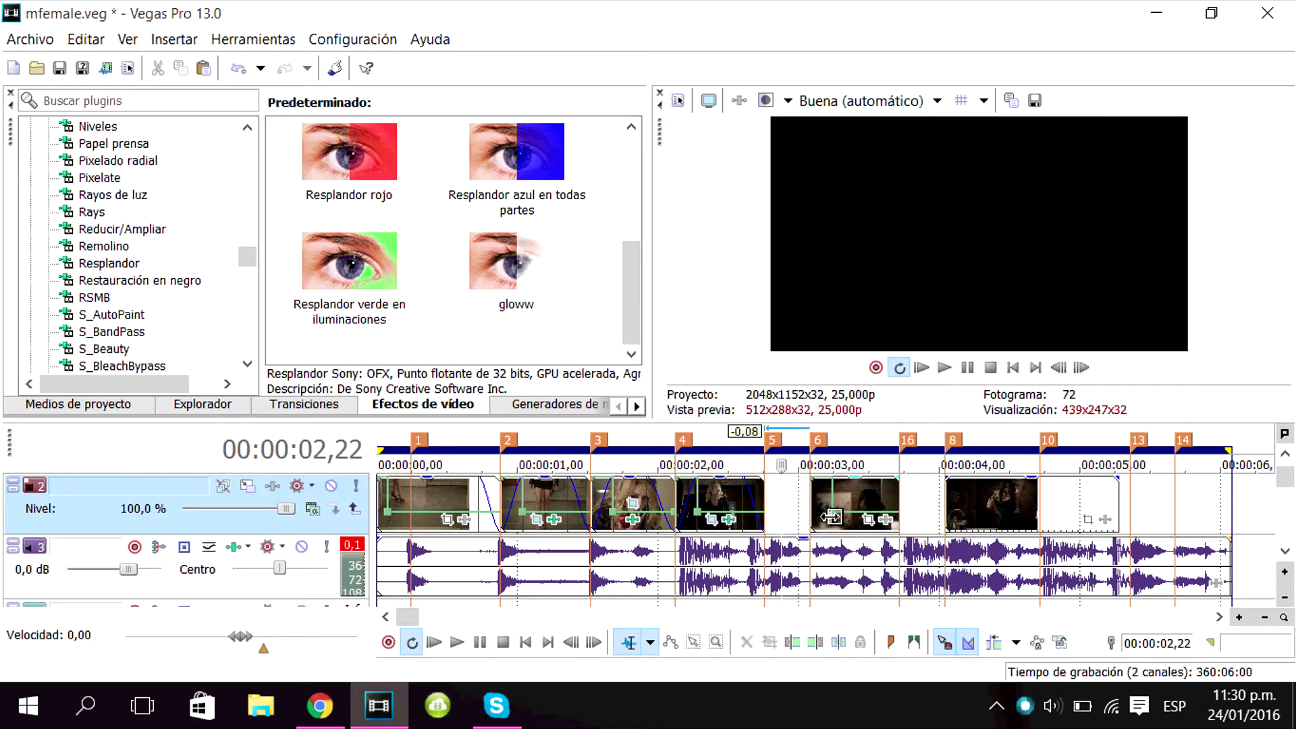
pyautogui.scroll(2, 819, 498)
pyautogui.click(1029, 509)
# Step: Play the footage from marker 8 and step back through its frames to look for a cut point
pyautogui.click(945, 367)
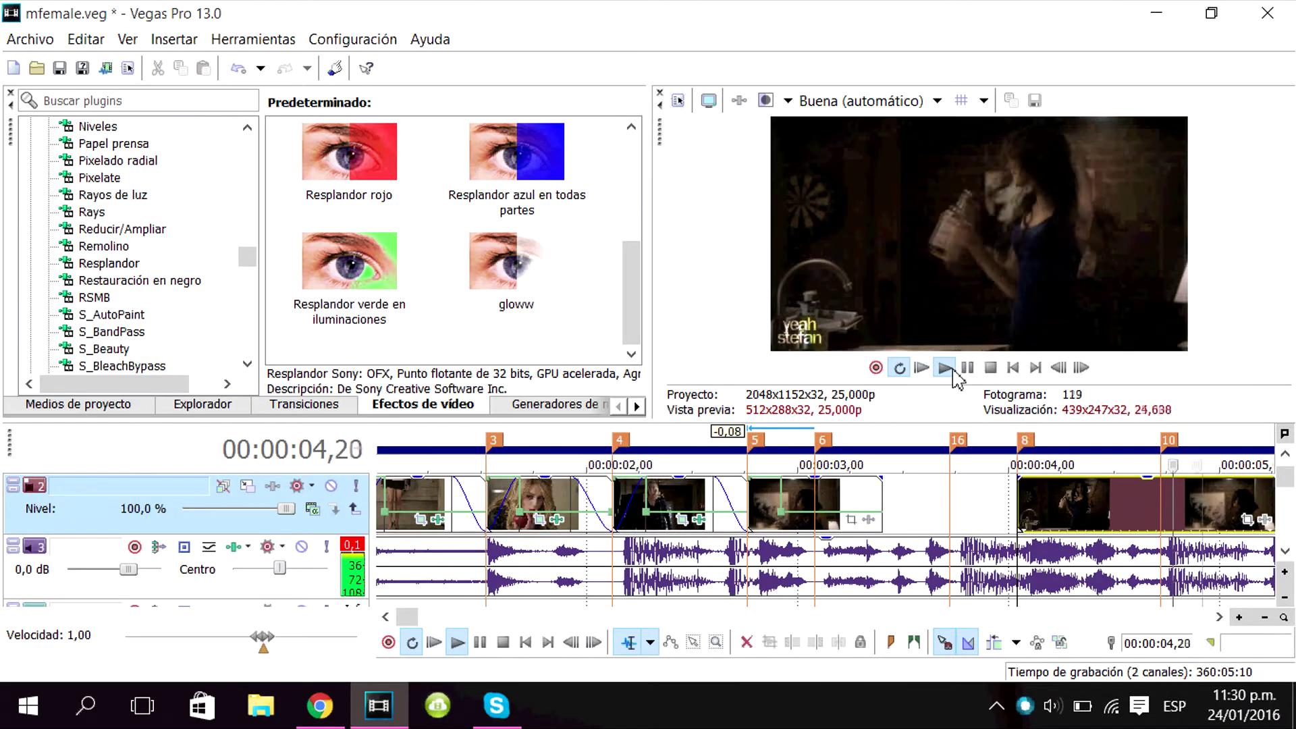
pyautogui.scroll(-2, 944, 503)
pyautogui.click(944, 368)
pyautogui.click(944, 368)
pyautogui.click(967, 367)
pyautogui.press('Left')
pyautogui.press('Left')
pyautogui.press('Left')
pyautogui.press('Left')
pyautogui.press('Left')
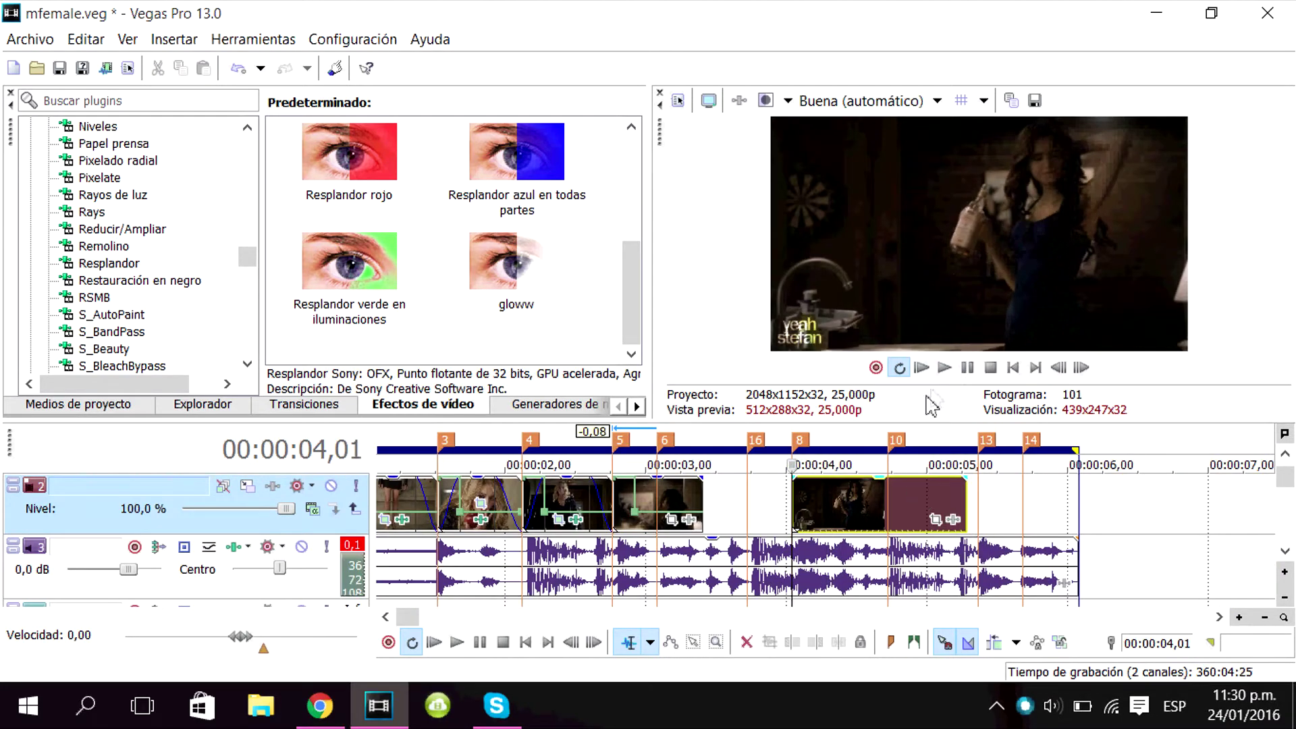
# Step: Replay and step through the shots at markers 5 and 8 to examine how they fit the beats
pyautogui.scroll(3, 832, 497)
pyautogui.click(966, 368)
pyautogui.scroll(-3, 833, 499)
pyautogui.click(519, 503)
pyautogui.click(513, 450)
pyautogui.click(507, 503)
pyautogui.scroll(1, 508, 503)
pyautogui.click(944, 369)
pyautogui.click(967, 368)
pyautogui.click(1090, 505)
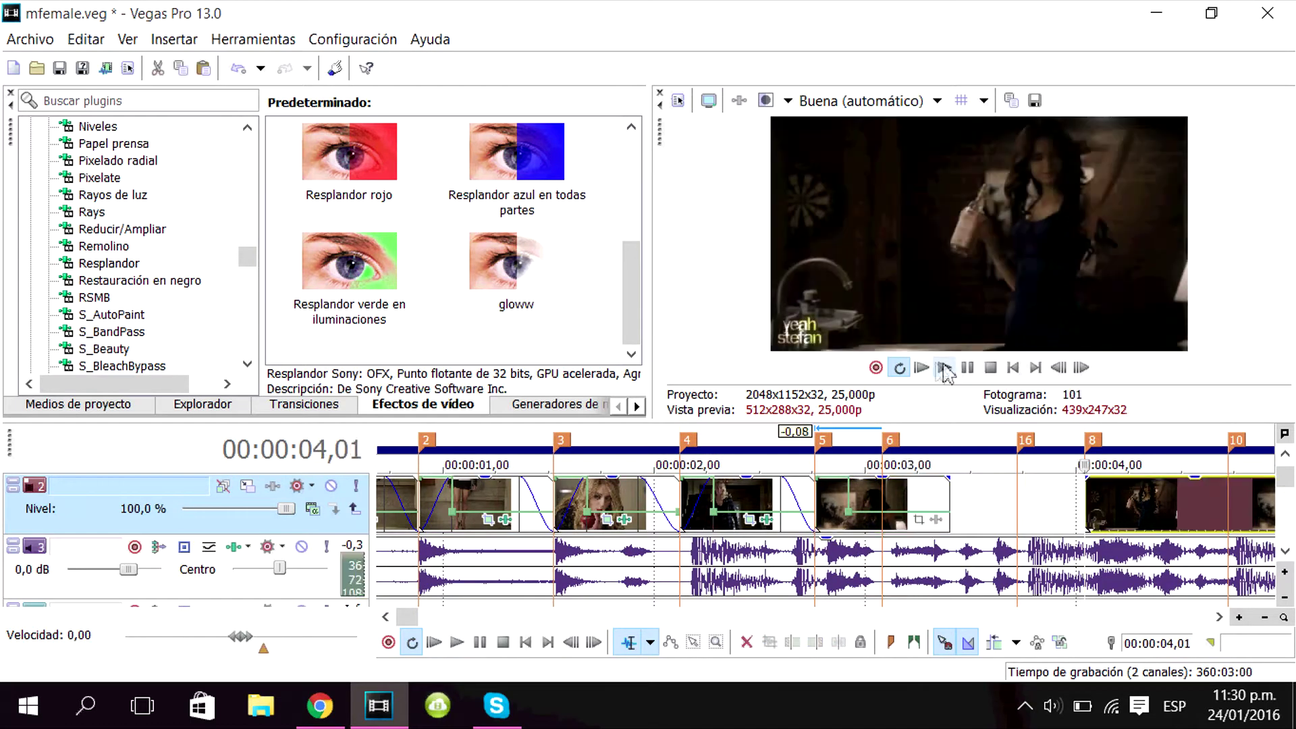
pyautogui.click(944, 368)
pyautogui.click(967, 368)
pyautogui.scroll(1, 863, 504)
pyautogui.click(599, 514)
pyautogui.press('Left')
pyautogui.press('Left')
pyautogui.press('Left')
pyautogui.scroll(-2, 598, 528)
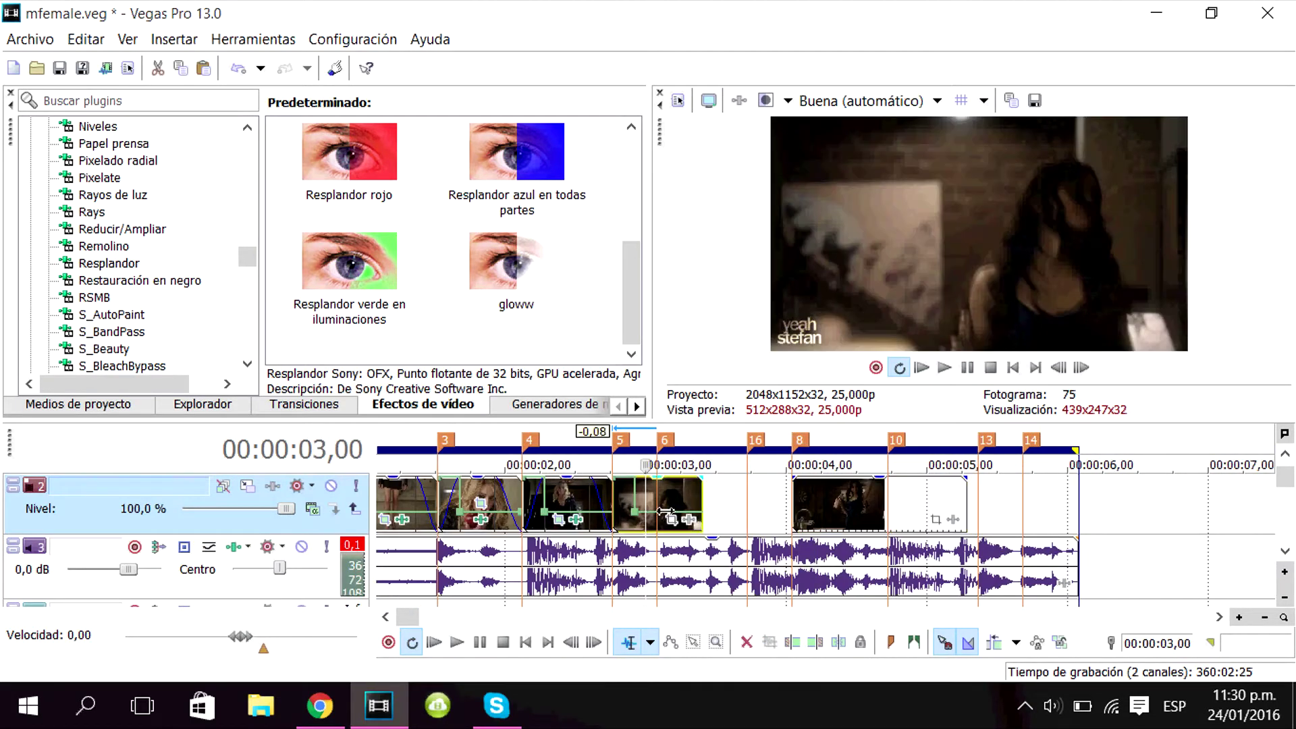
# Step: Undo the removal of the marker 5 clip and the following shot's move, and replay the sequence
pyautogui.hotkey('ctrl', 'z')
pyautogui.click(702, 518)
pyautogui.scroll(1, 702, 518)
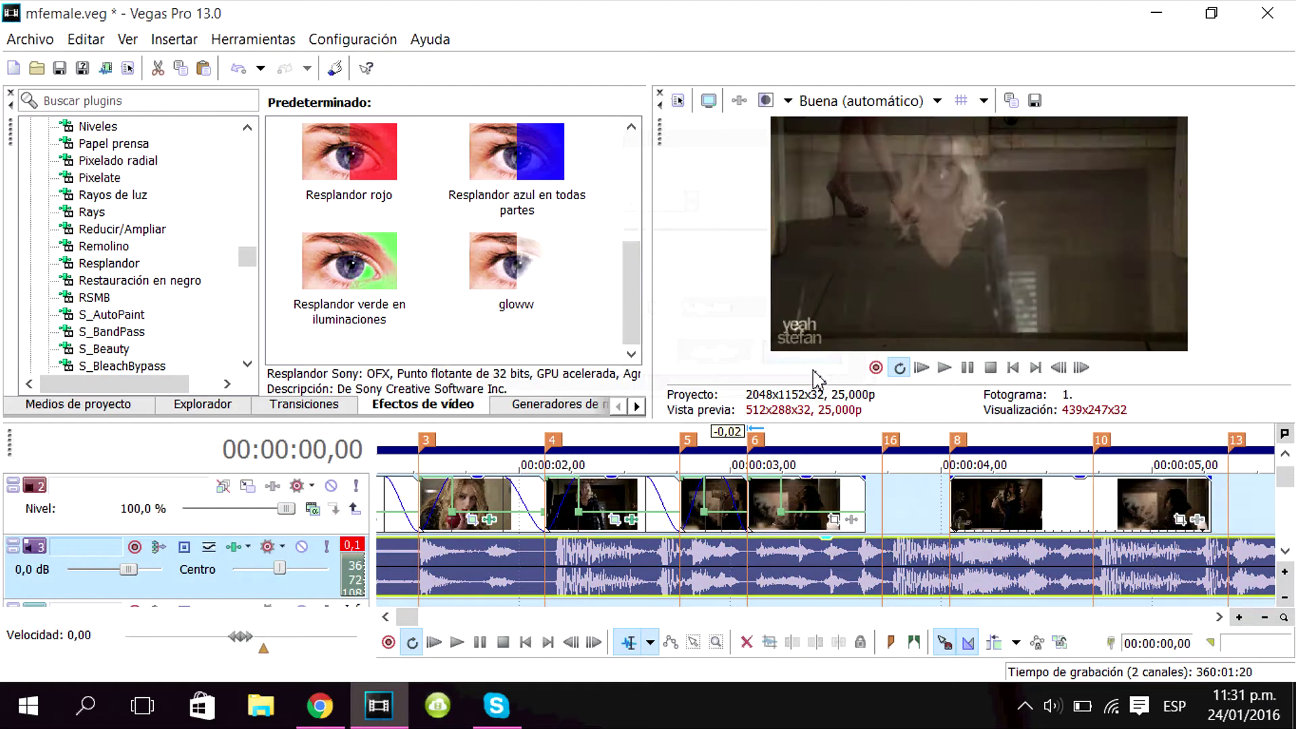
pyautogui.click(944, 368)
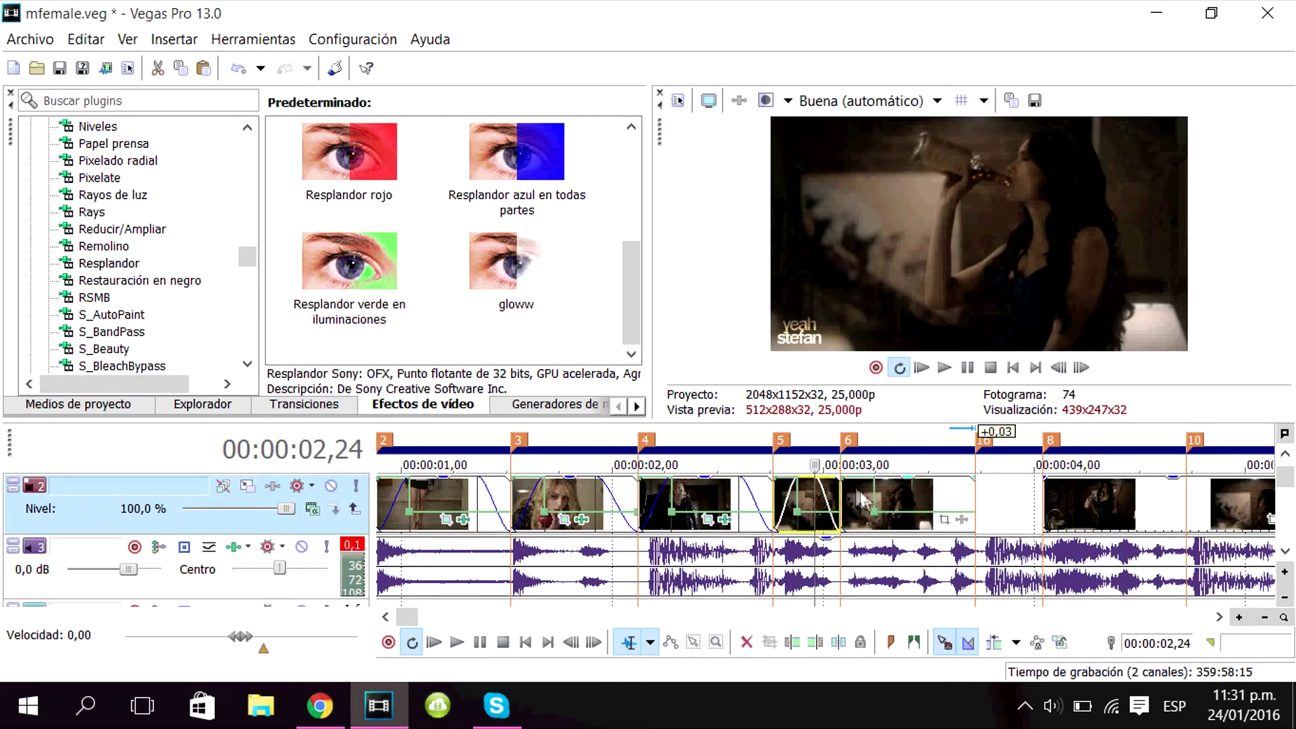
# Step: Delete the clips at markers 5 and 6 and play the footage at marker 8 to find a cut point
pyautogui.click(832, 500)
pyautogui.press('Delete')
pyautogui.click(884, 501)
pyautogui.press('Delete')
pyautogui.click(1048, 495)
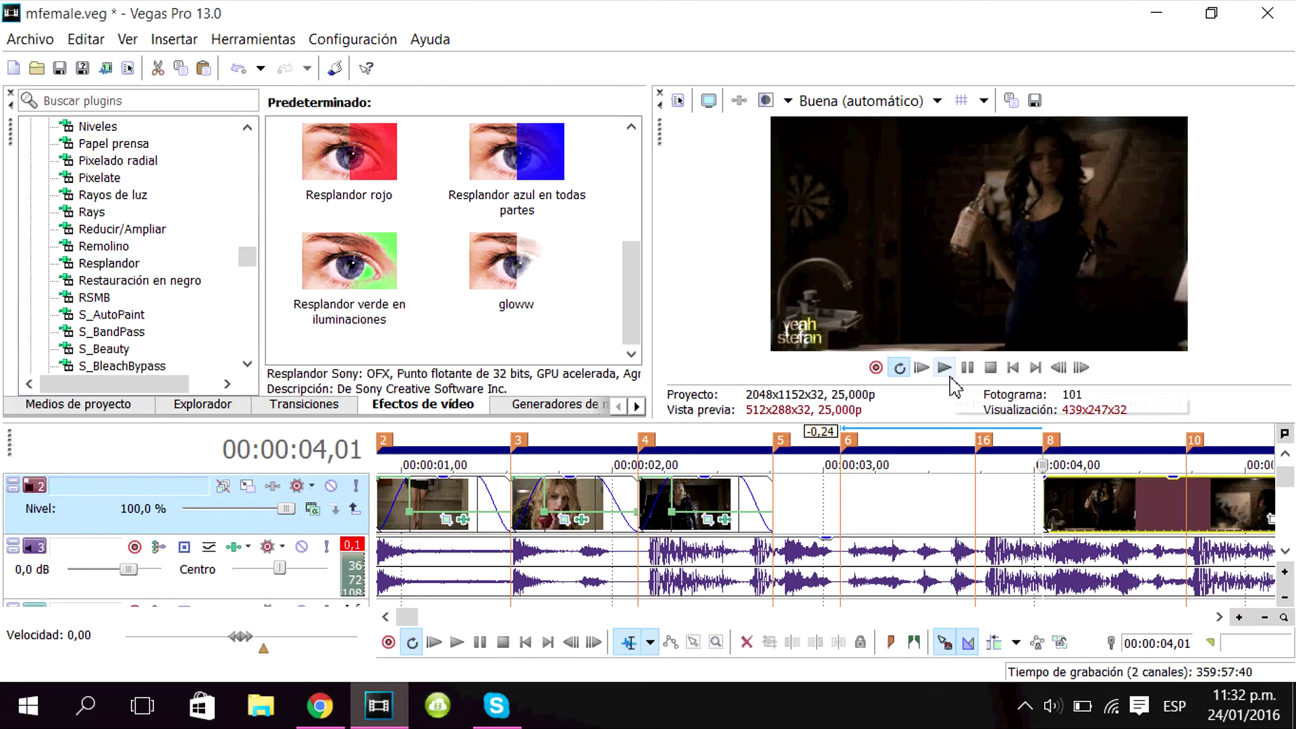
pyautogui.click(966, 370)
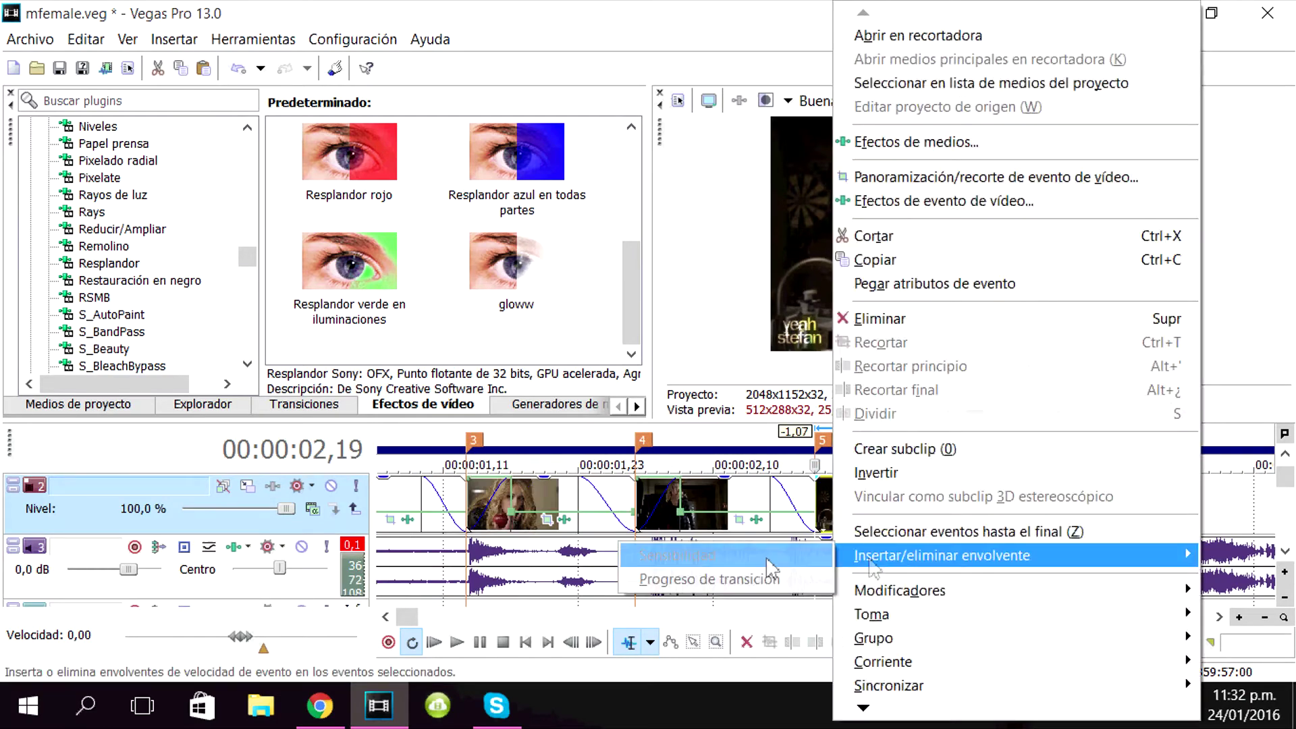
# Step: Insert a velocity envelope on the replacement clip at marker 5, hold a faster opening section, and play the clip
pyautogui.click(769, 567)
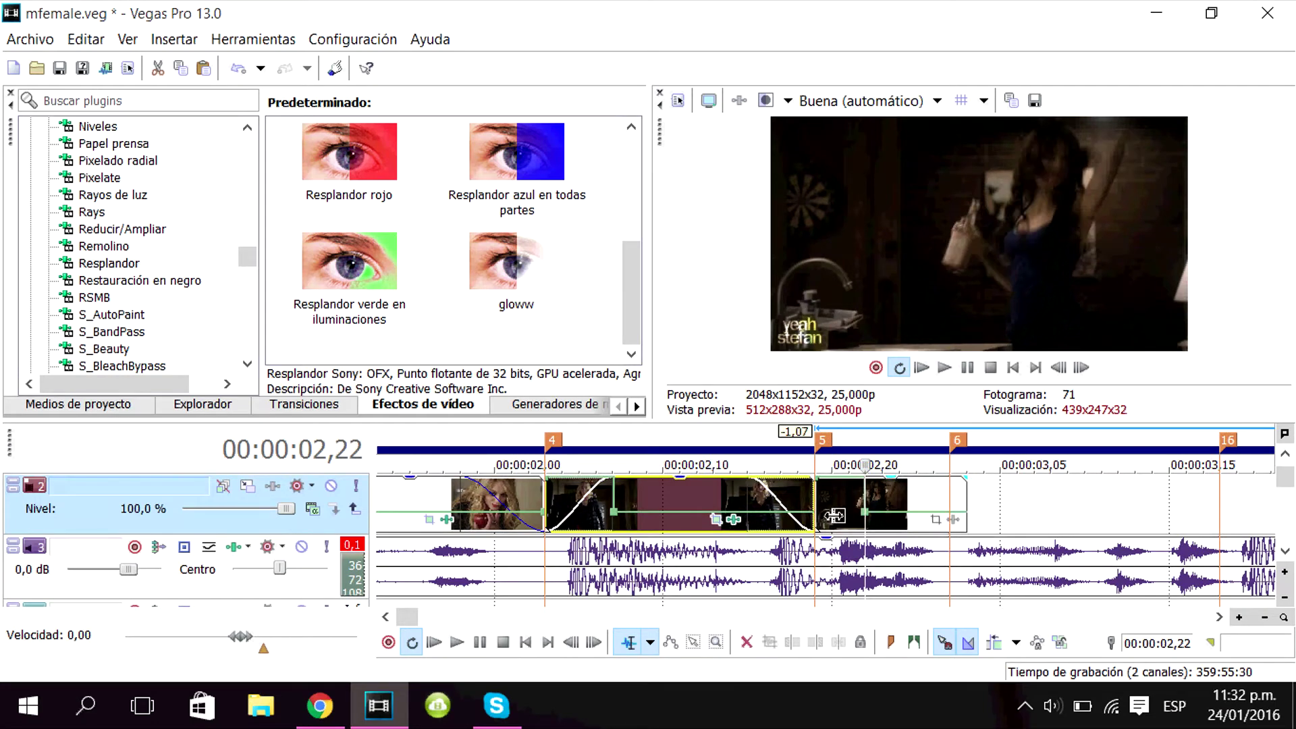
pyautogui.click(944, 367)
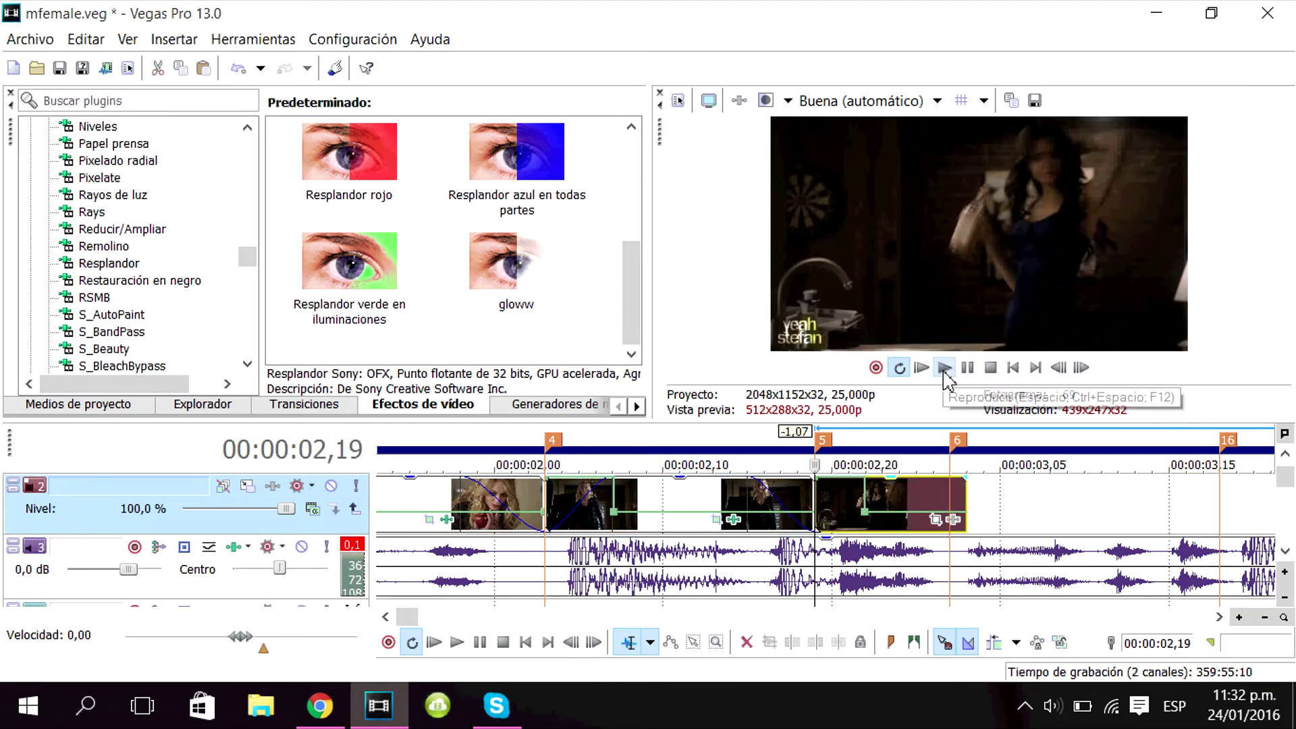
pyautogui.click(947, 374)
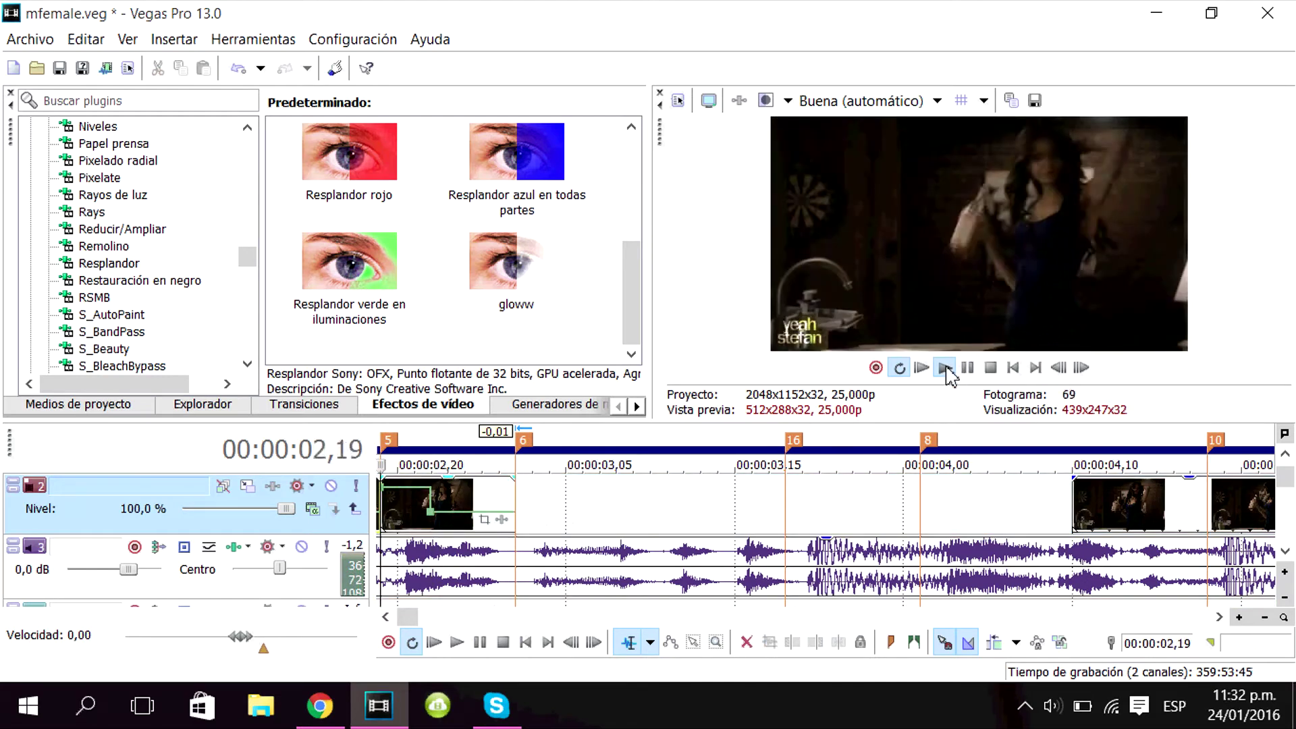
pyautogui.click(946, 371)
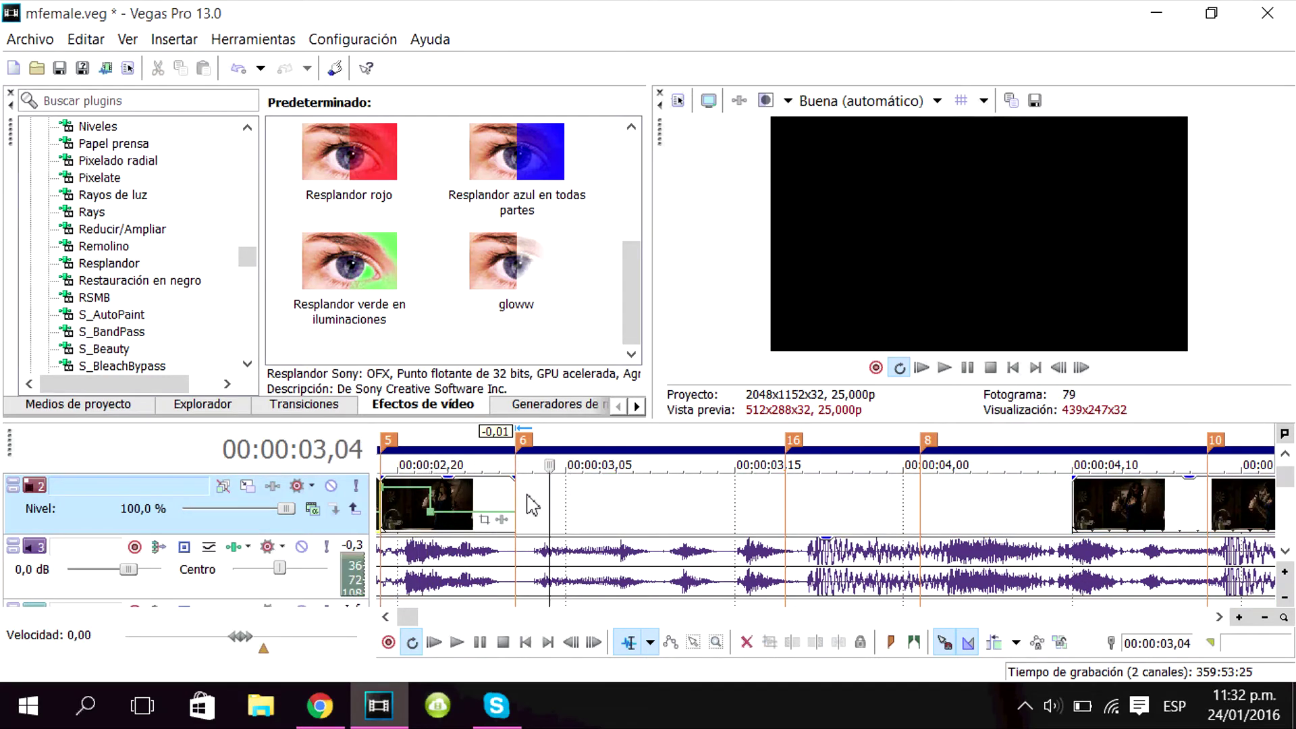
# Step: Fade out the marker 5 clip, apply the gloww glow preset to it and enable animation of its intensity
pyautogui.click(517, 509)
pyautogui.scroll(-1, 518, 511)
pyautogui.moveTo(813, 481); pyautogui.dragTo(757, 484)
pyautogui.moveTo(517, 263); pyautogui.dragTo(782, 496)
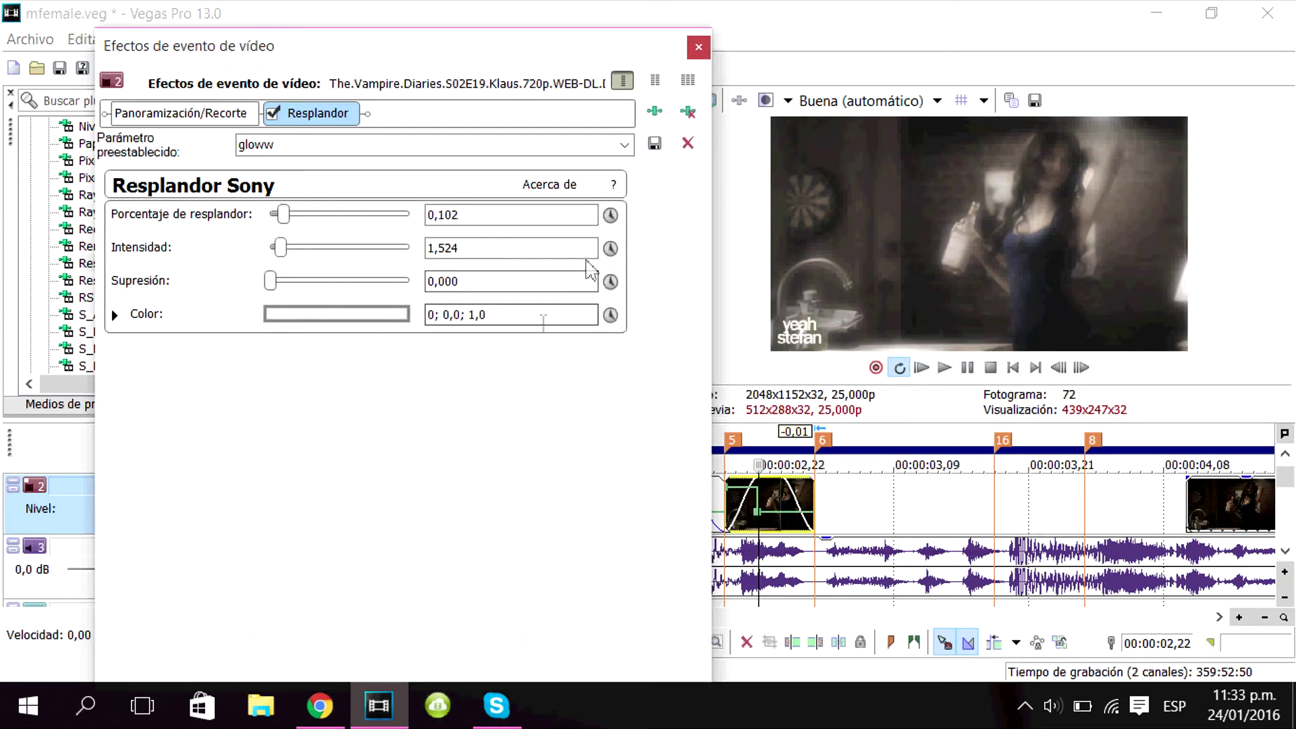
pyautogui.click(610, 248)
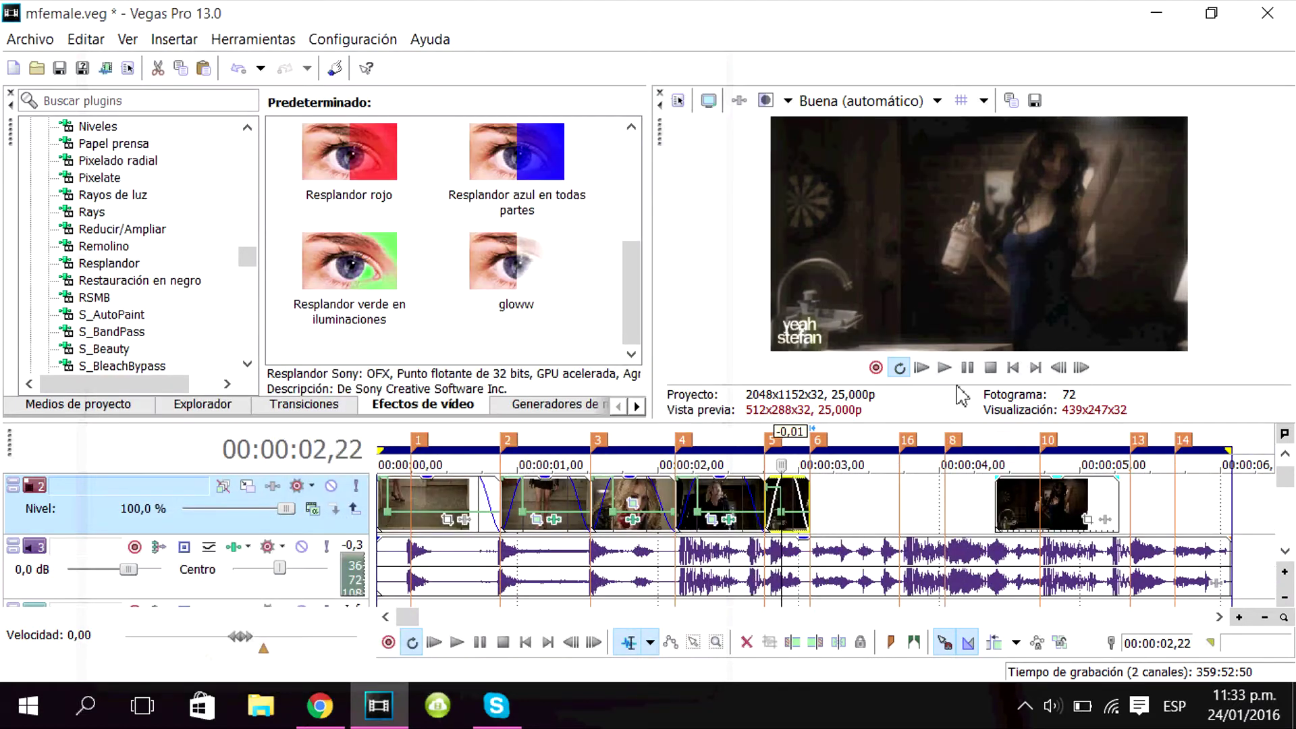
# Step: Place the next part of the footage at marker 6 and extend it to end at marker 16
pyautogui.click(999, 500)
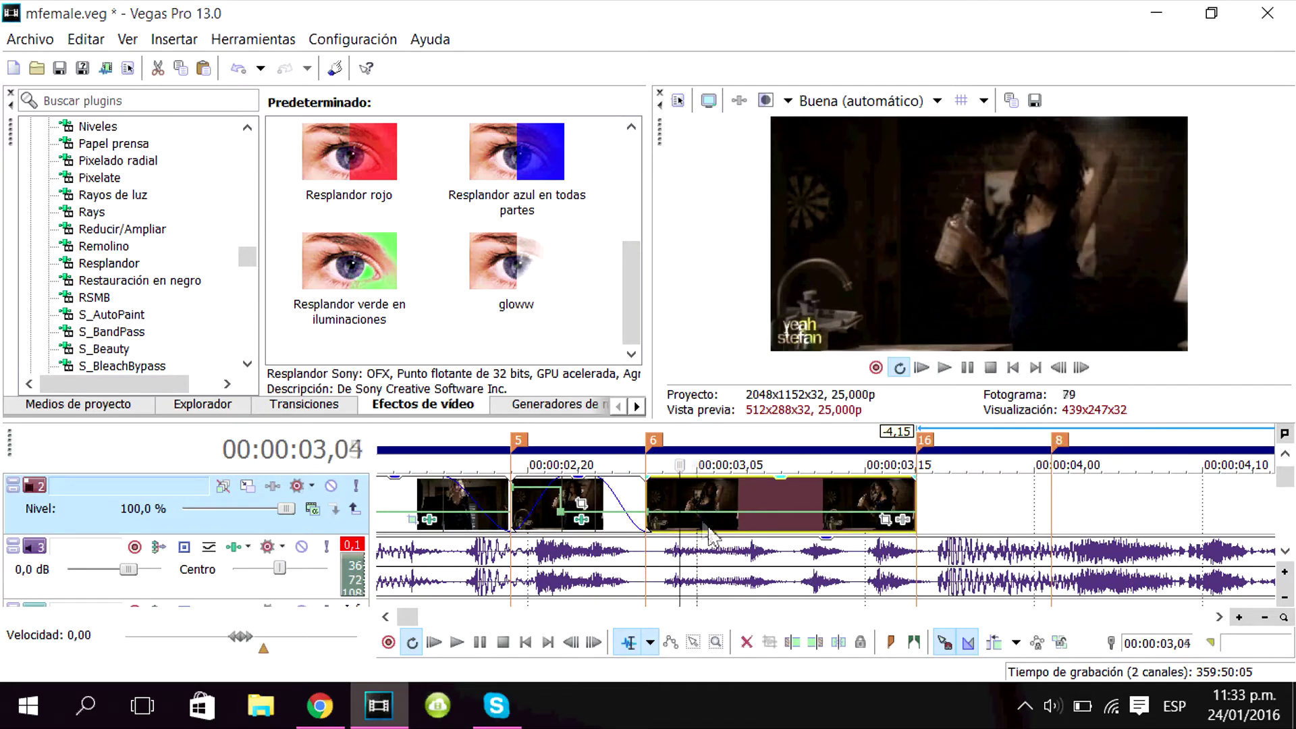
pyautogui.doubleClick(732, 570)
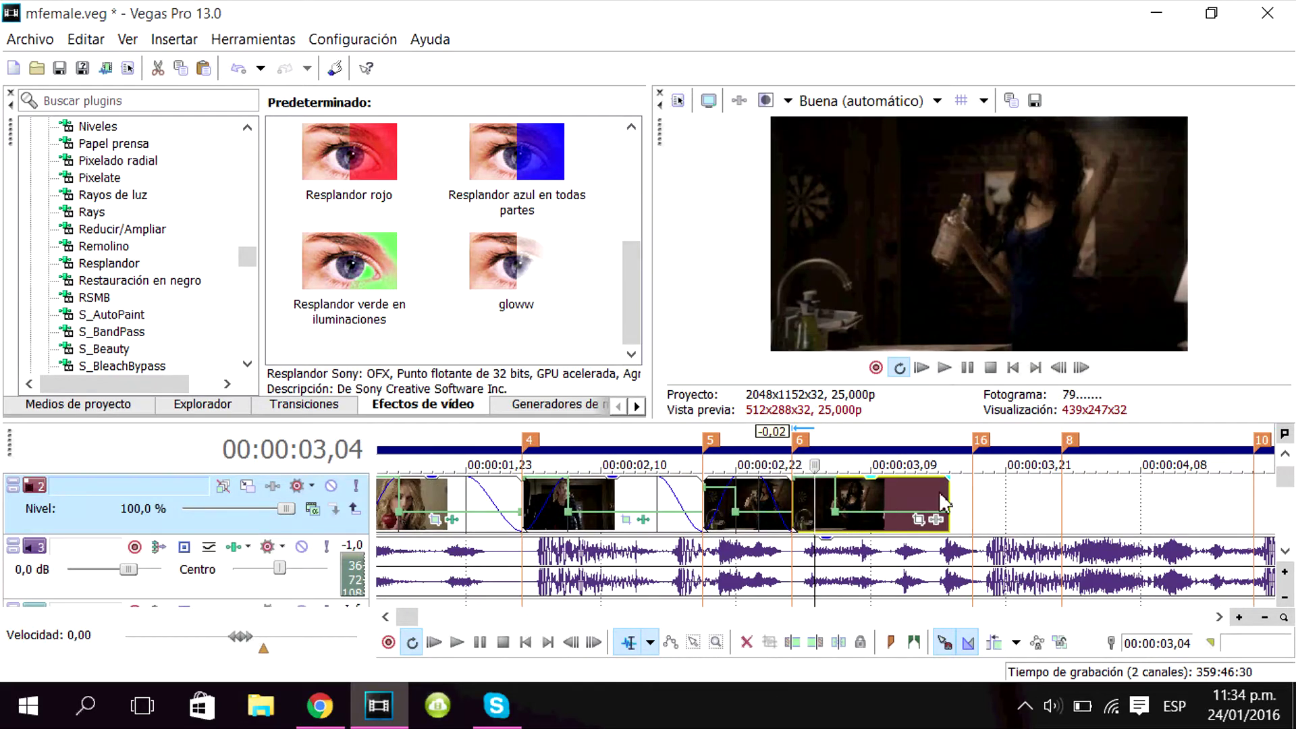
pyautogui.moveTo(948, 503); pyautogui.dragTo(974, 502)
pyautogui.doubleClick(799, 450)
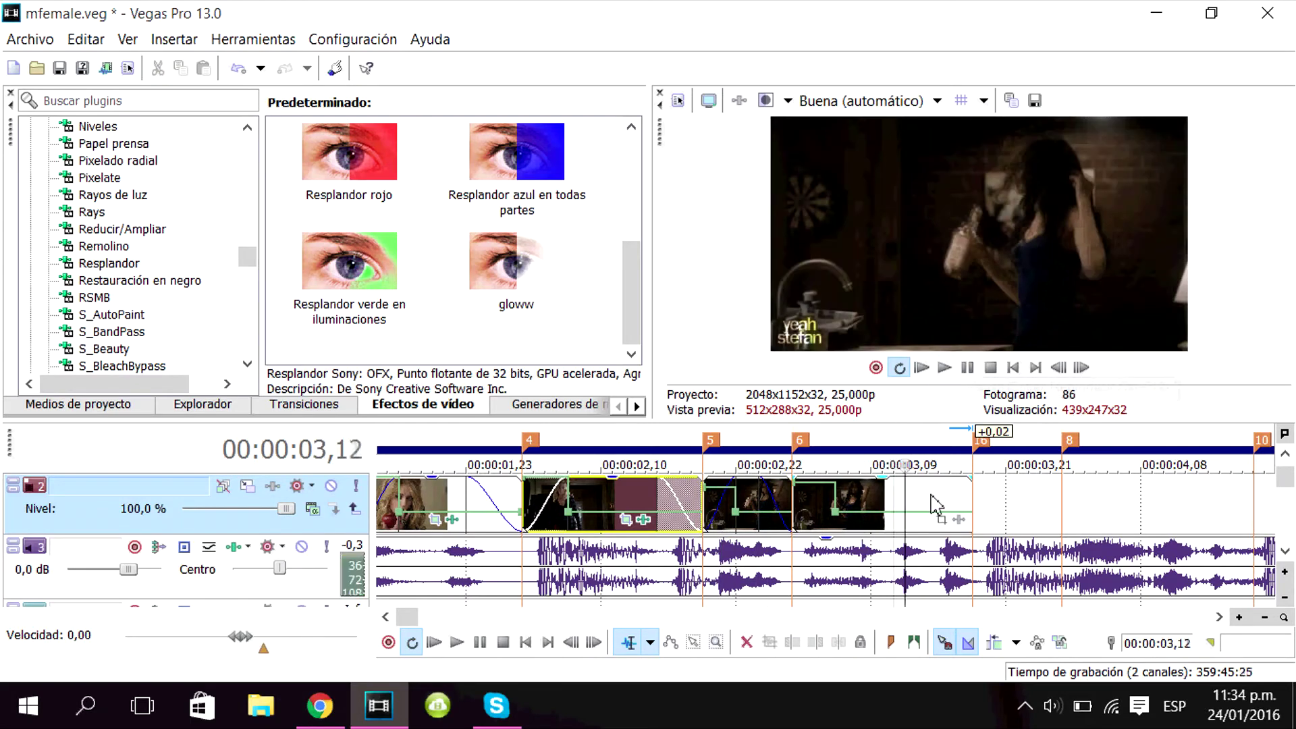
pyautogui.press('Return')
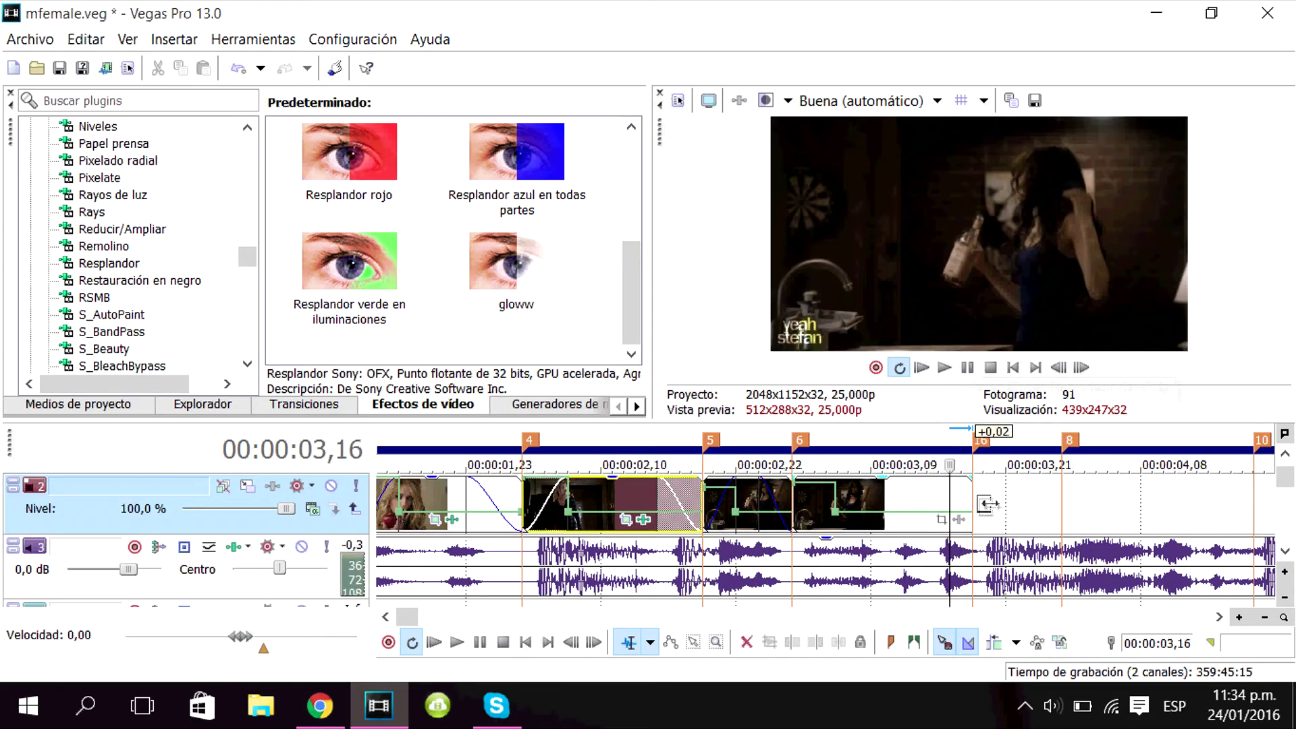
# Step: Play the transition at marker 6 and fade out the marker 6 clip before marker 16
pyautogui.click(816, 496)
pyautogui.click(787, 506)
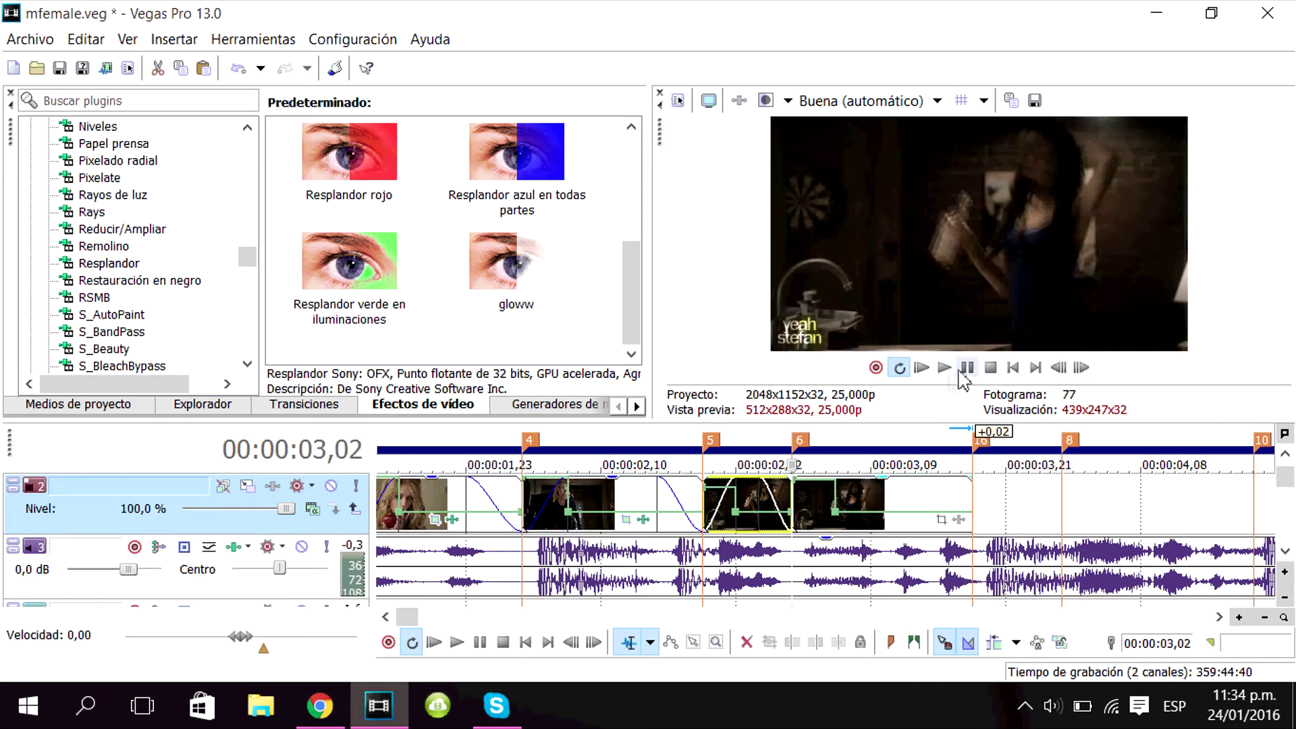
pyautogui.press('space')
pyautogui.click(949, 501)
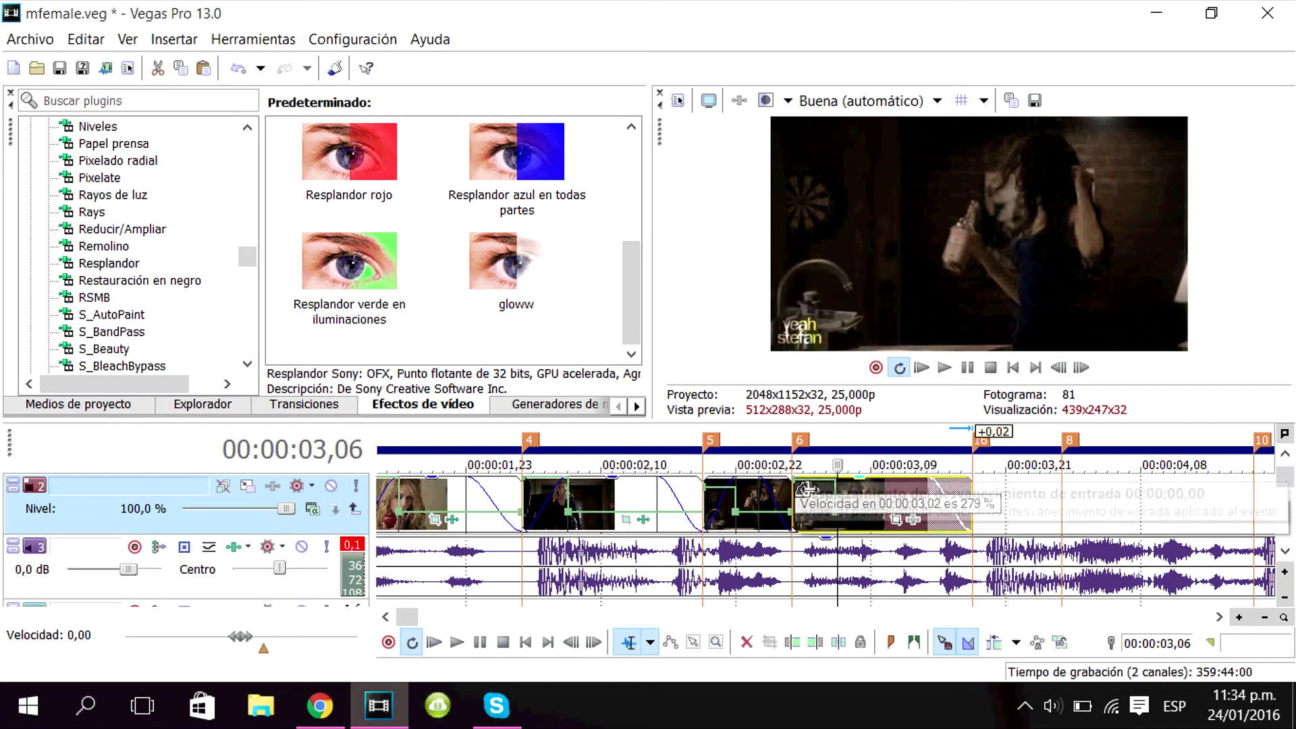
# Step: Apply the gloww glow preset to the marker 6 clip and keyframe its intensity down to the minimum
pyautogui.moveTo(517, 262); pyautogui.dragTo(861, 508)
pyautogui.click(610, 249)
pyautogui.moveTo(233, 519); pyautogui.dragTo(451, 543)
pyautogui.moveTo(282, 247); pyautogui.dragTo(270, 247)
pyautogui.click(699, 48)
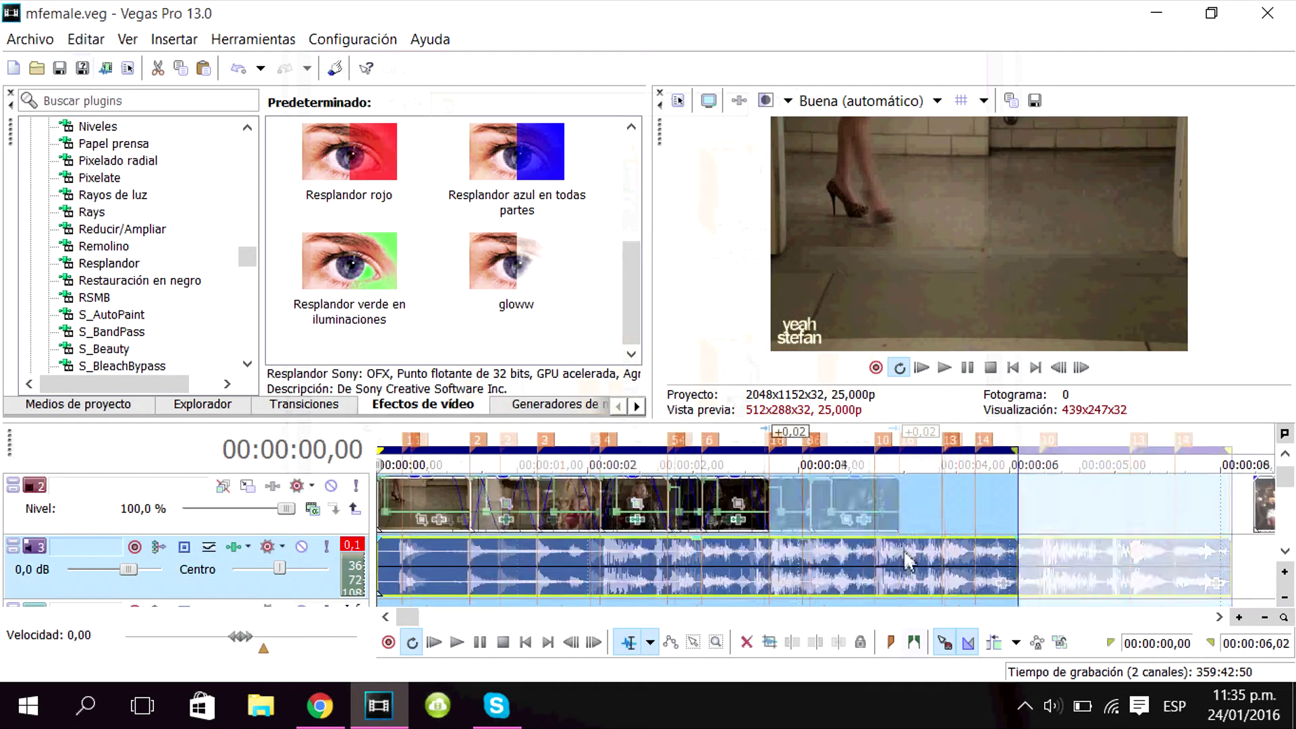
# Step: Replay the sequence, move the nightclub clip to start at marker 16 and play it to find a cut point
pyautogui.doubleClick(891, 570)
pyautogui.press('space')
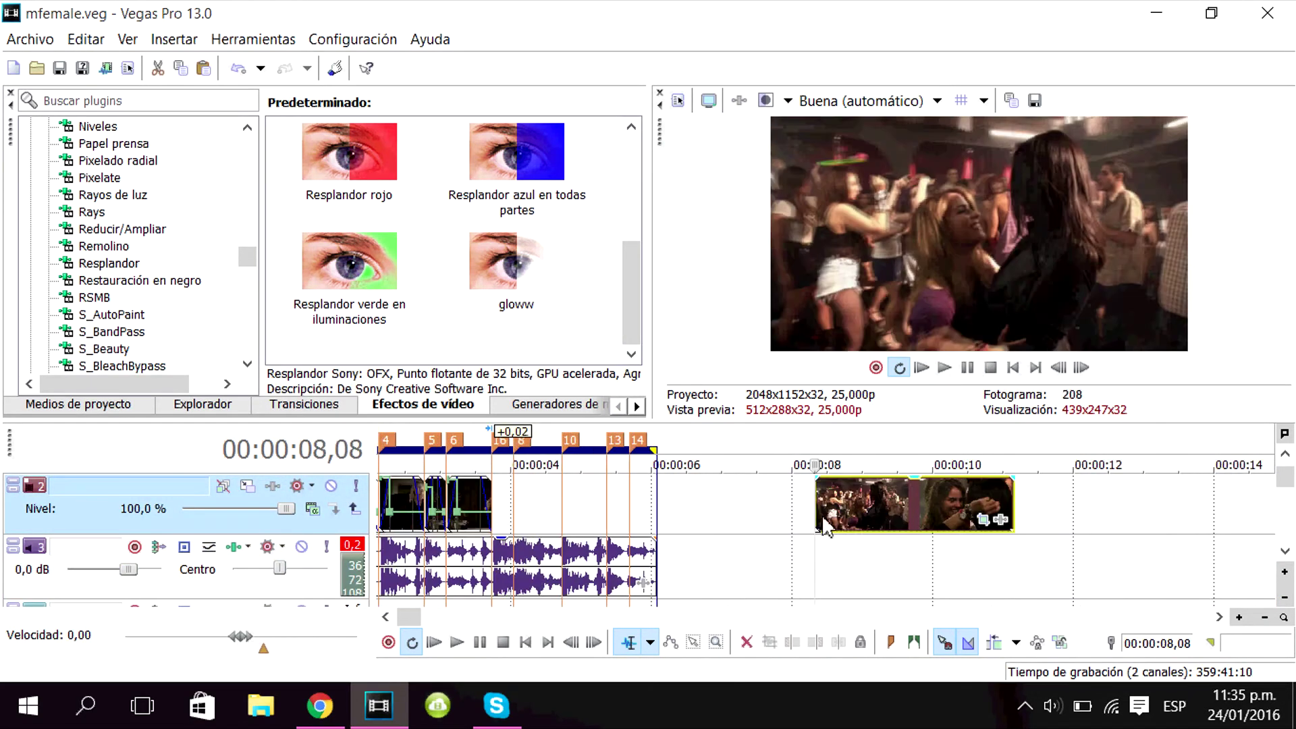
pyautogui.moveTo(878, 505); pyautogui.dragTo(647, 505)
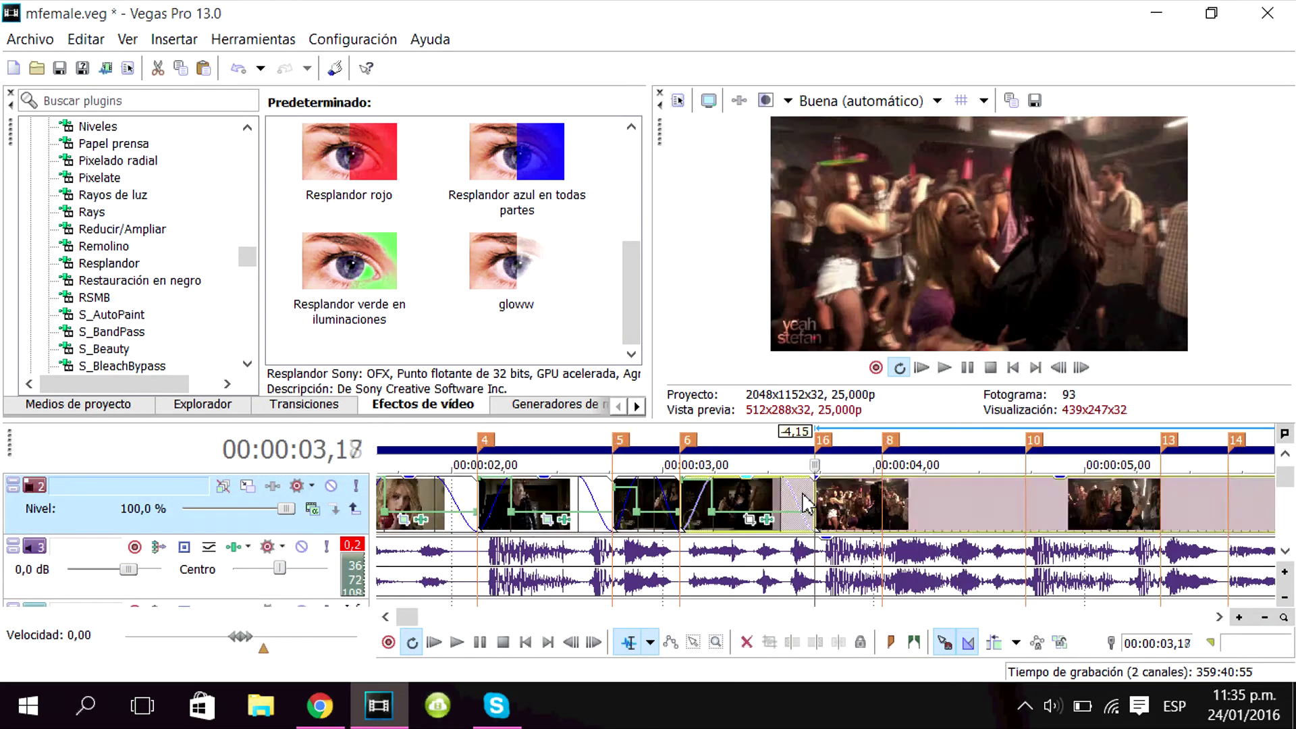
pyautogui.click(804, 498)
pyautogui.press('space')
pyautogui.press('space')
pyautogui.click(823, 501)
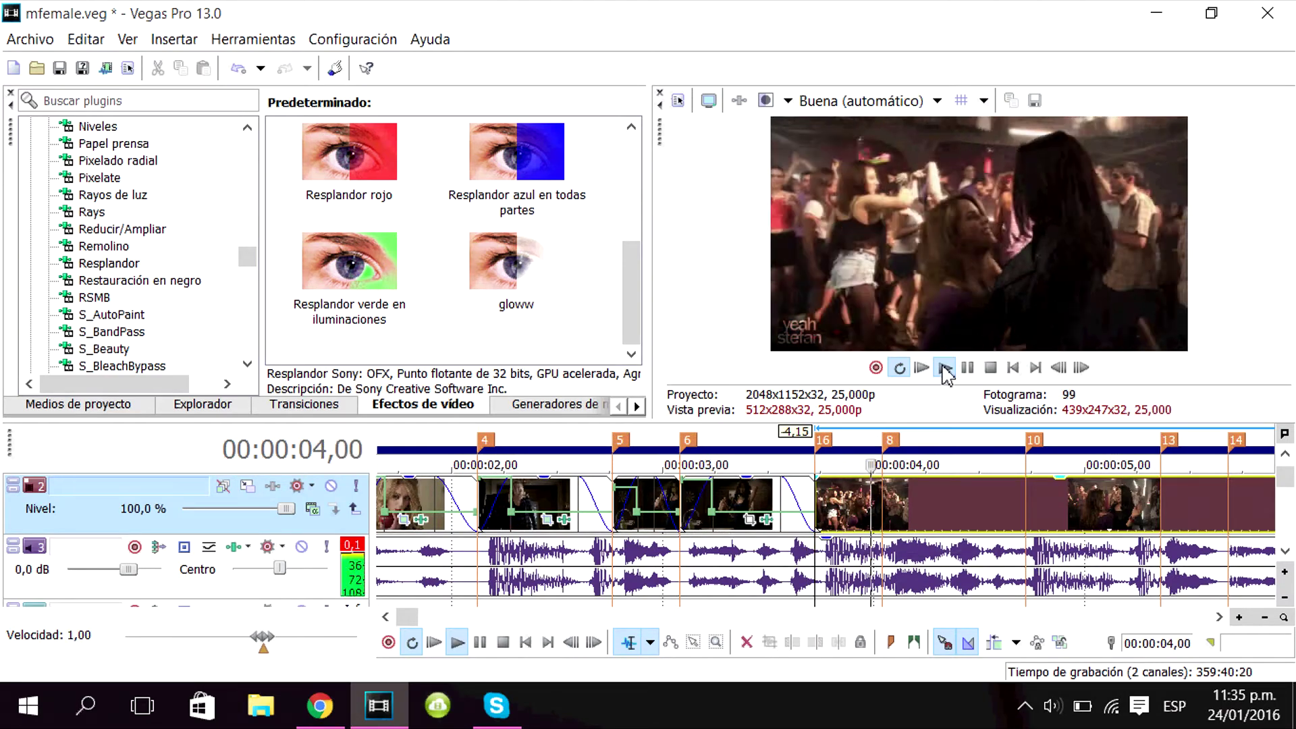
pyautogui.press('space')
# Step: Split the nightclub clip and fit its two shots so that they meet at marker 8
pyautogui.press('s')
pyautogui.click(944, 368)
pyautogui.click(967, 368)
pyautogui.click(967, 368)
pyautogui.moveTo(886, 512)
pyautogui.mouseDown()
pyautogui.moveTo(1078, 512)
pyautogui.moveTo(908, 516)
pyautogui.mouseUp()
pyautogui.click(880, 511)
# Step: Insert a velocity envelope on the nightclub clip at marker 16 and play it
pyautogui.rightClick(842, 506)
pyautogui.moveTo(884, 553)
pyautogui.click(792, 558)
pyautogui.scroll(2, 795, 513)
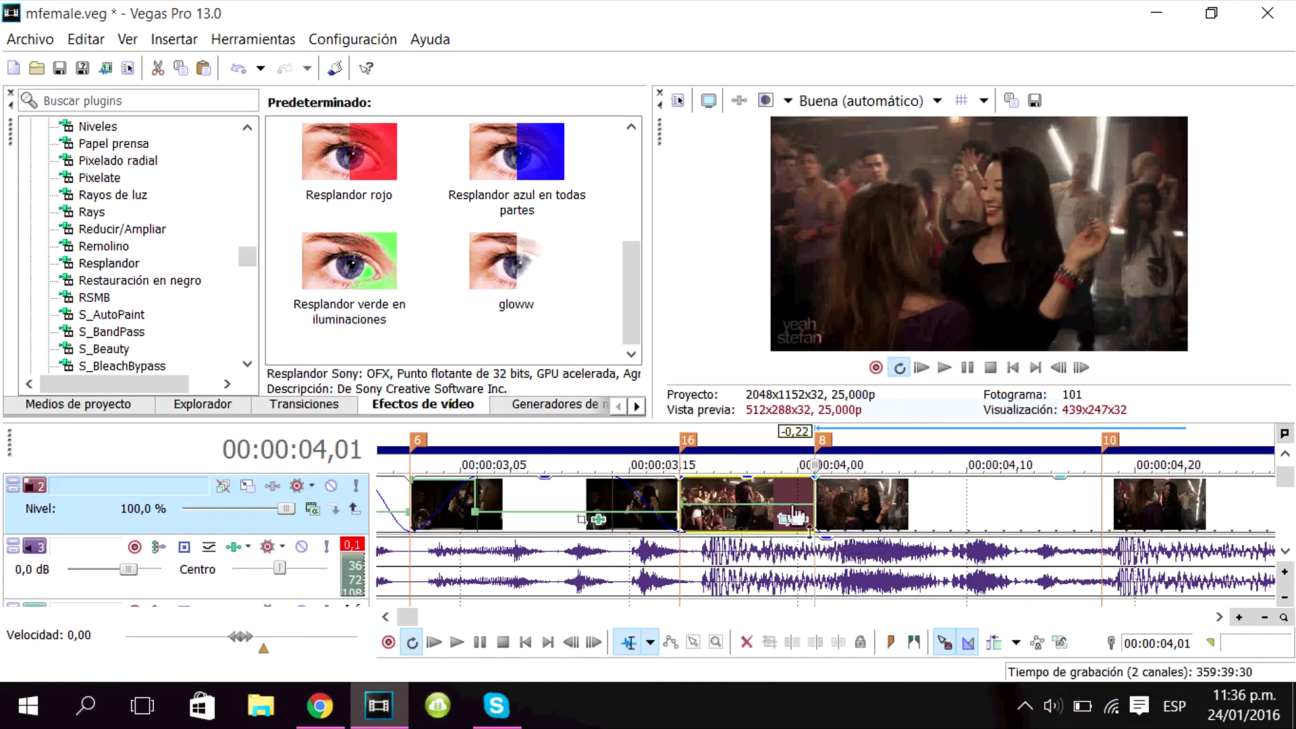
pyautogui.click(943, 367)
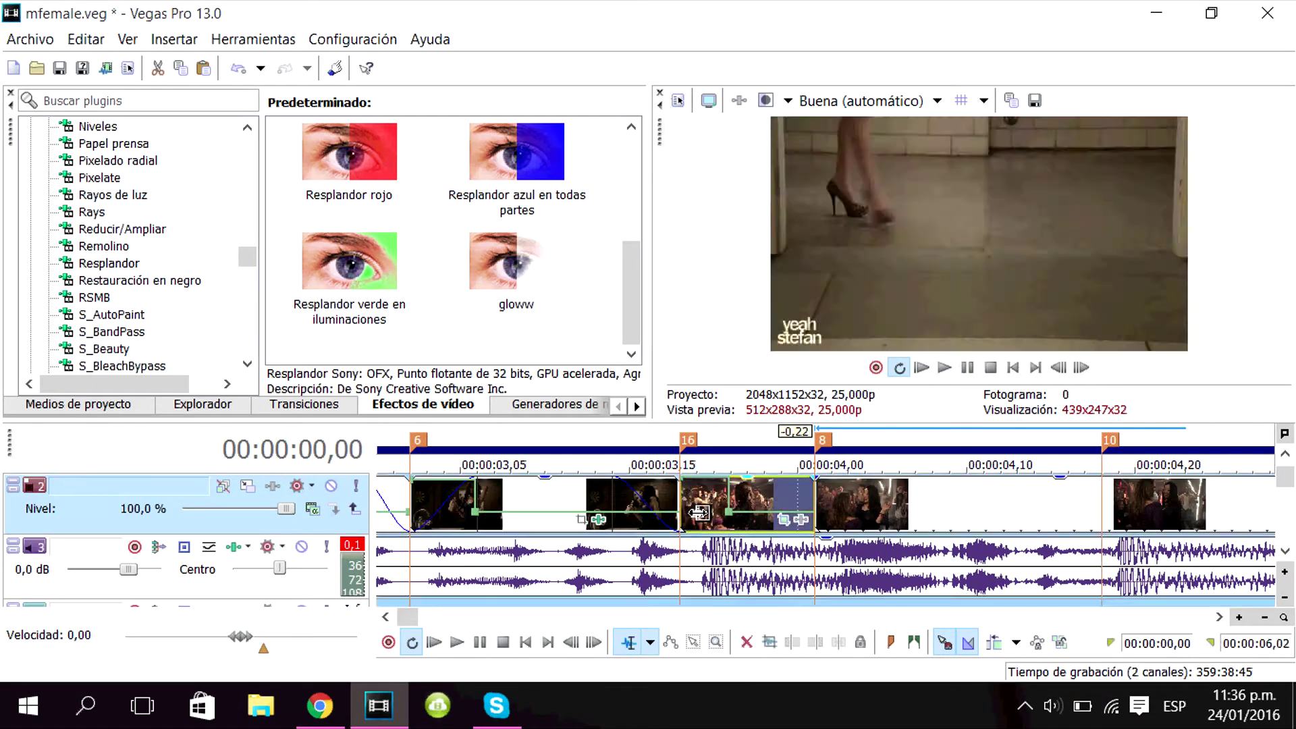
# Step: Insert a velocity envelope on the nightclub clip at marker 8 and replay the two nightclub shots
pyautogui.rightClick(843, 513)
pyautogui.moveTo(885, 553)
pyautogui.click(793, 558)
pyautogui.click(921, 368)
pyautogui.click(967, 368)
pyautogui.scroll(-3, 786, 496)
pyautogui.click(915, 515)
pyautogui.scroll(4, 915, 514)
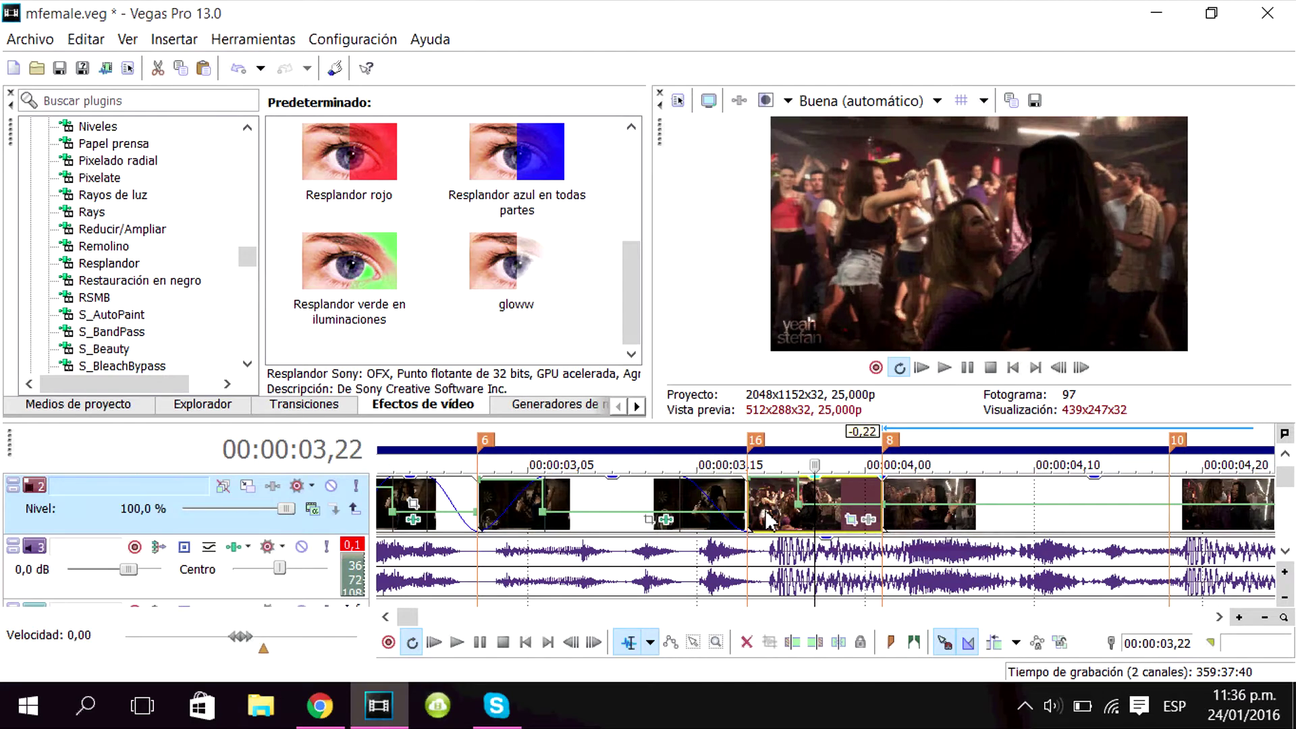
# Step: Set the marker 8 clip's velocity curve to Hold (Sostener) with a point shortly after the clip's start
pyautogui.click(743, 513)
pyautogui.click(967, 370)
pyautogui.rightClick(891, 503)
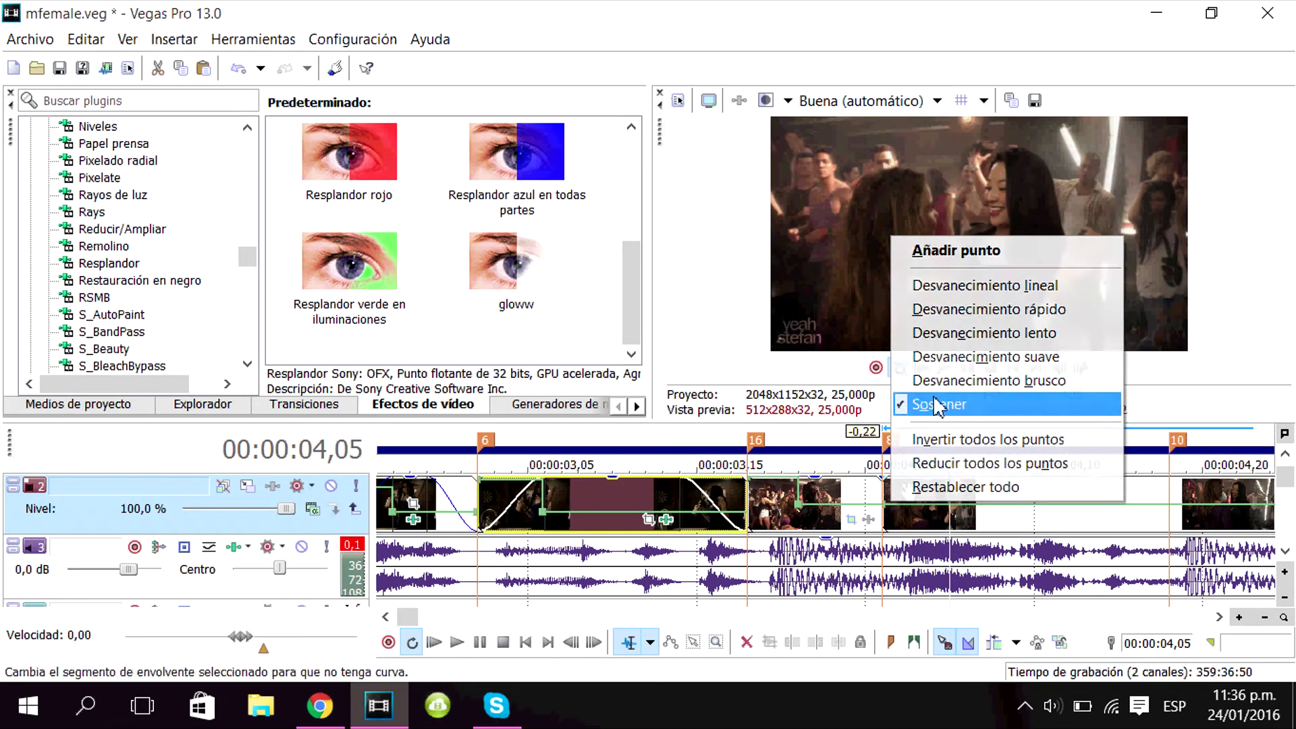
pyautogui.click(933, 405)
pyautogui.click(945, 518)
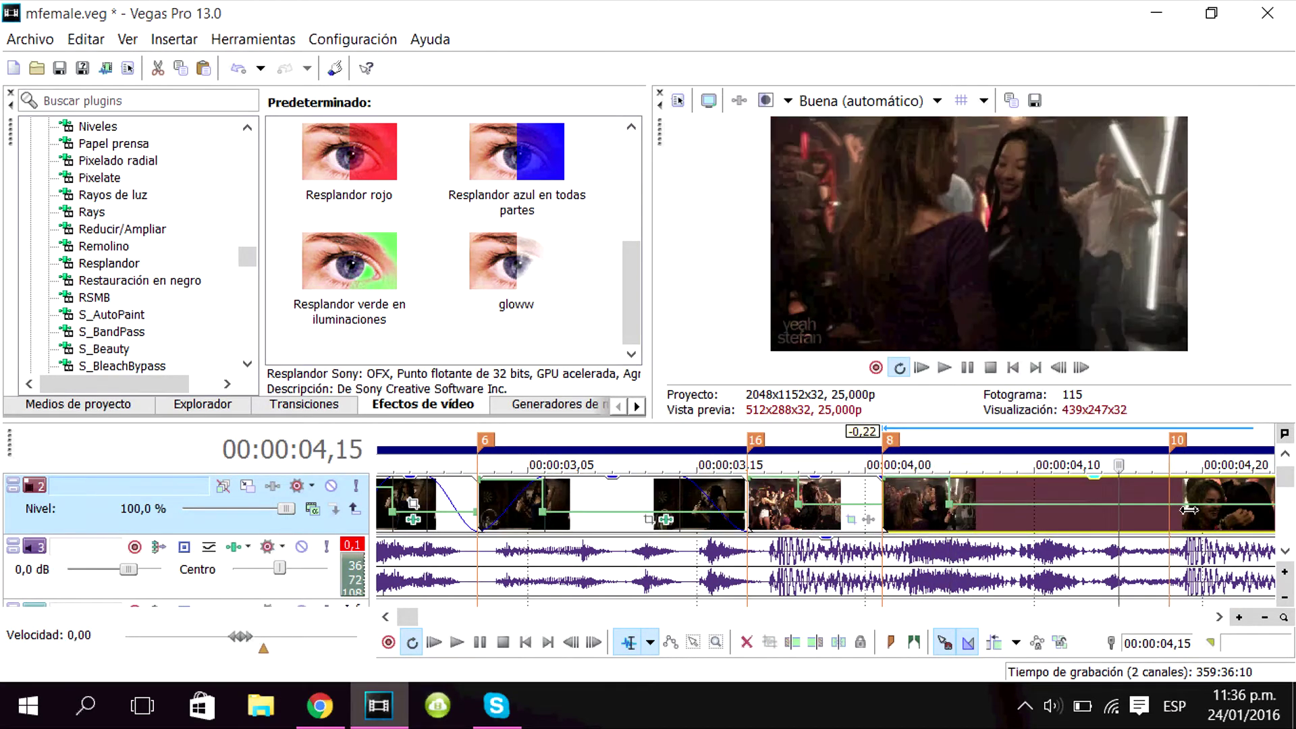
# Step: Trim the end of the marker 8 clip to marker 10 and play the result
pyautogui.moveTo(1177, 518); pyautogui.dragTo(1143, 502)
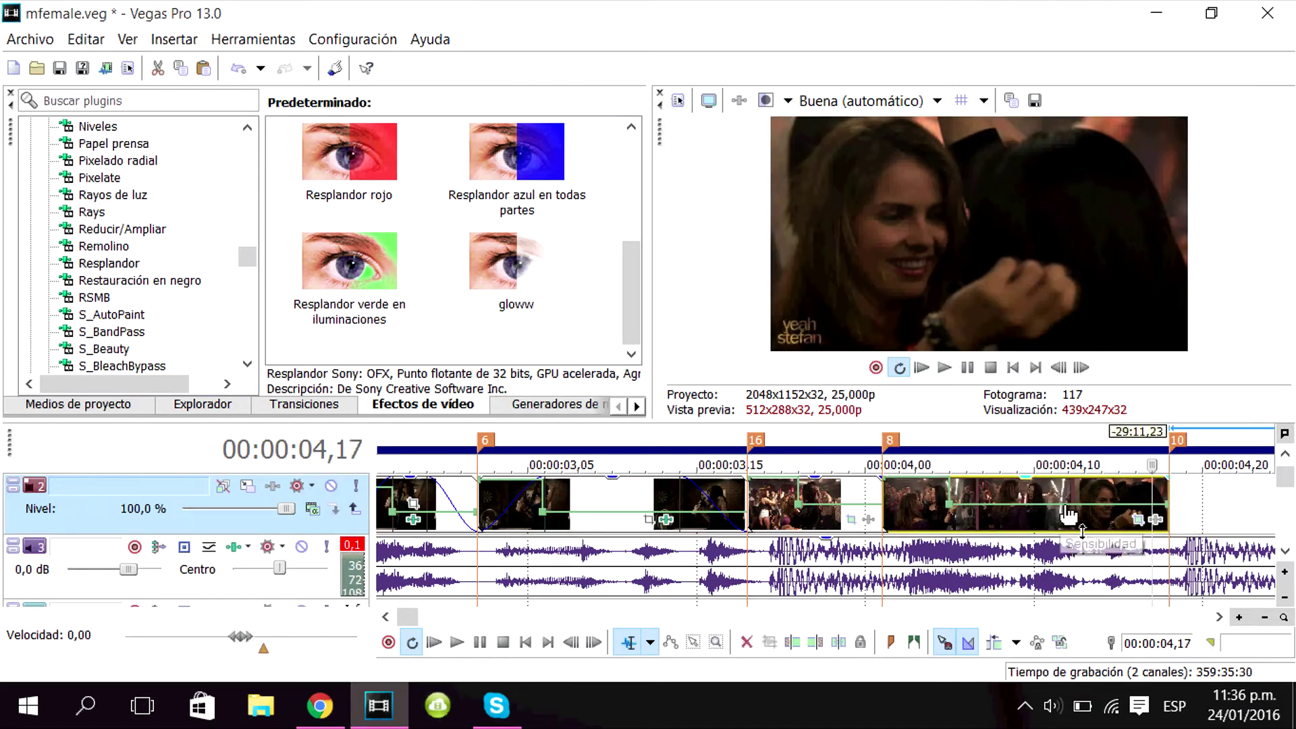
pyautogui.click(897, 515)
pyautogui.click(944, 369)
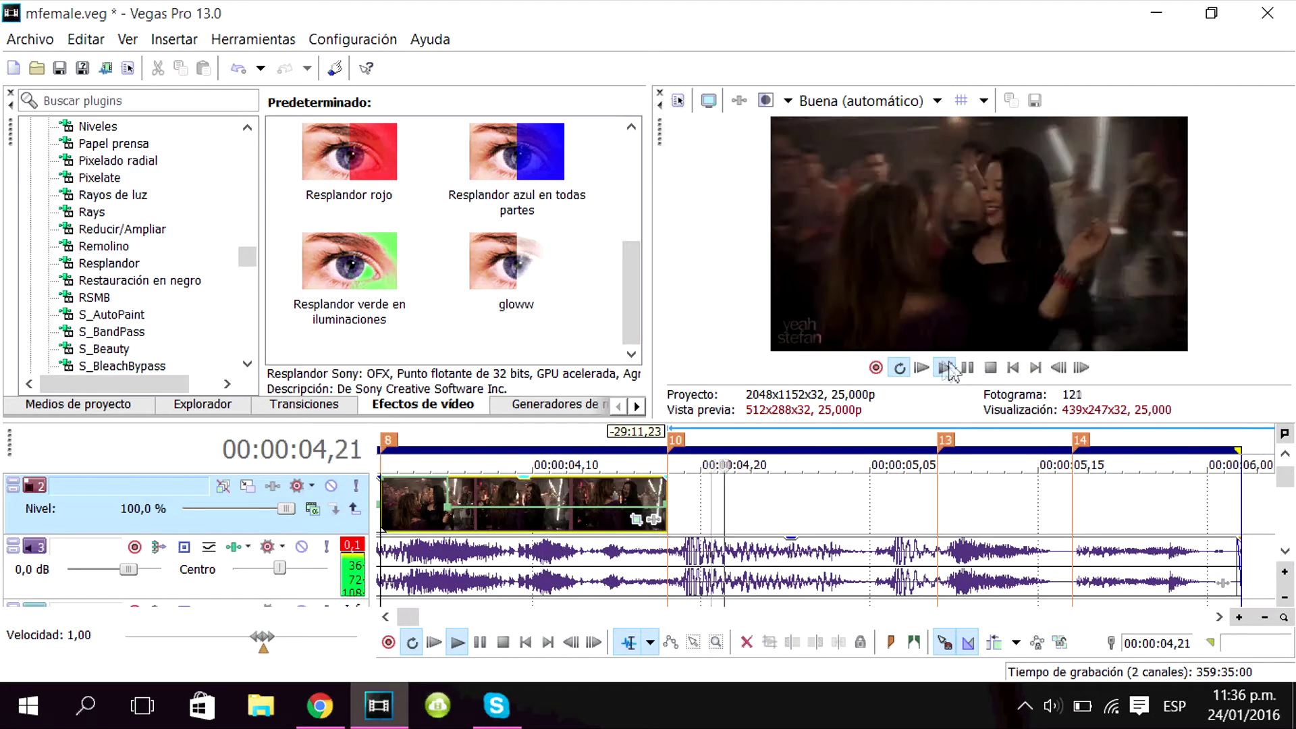
pyautogui.click(967, 369)
# Step: Add fades to the two nightclub clips at markers 16 and 8
pyautogui.scroll(-3, 741, 514)
pyautogui.click(740, 515)
pyautogui.scroll(3, 741, 514)
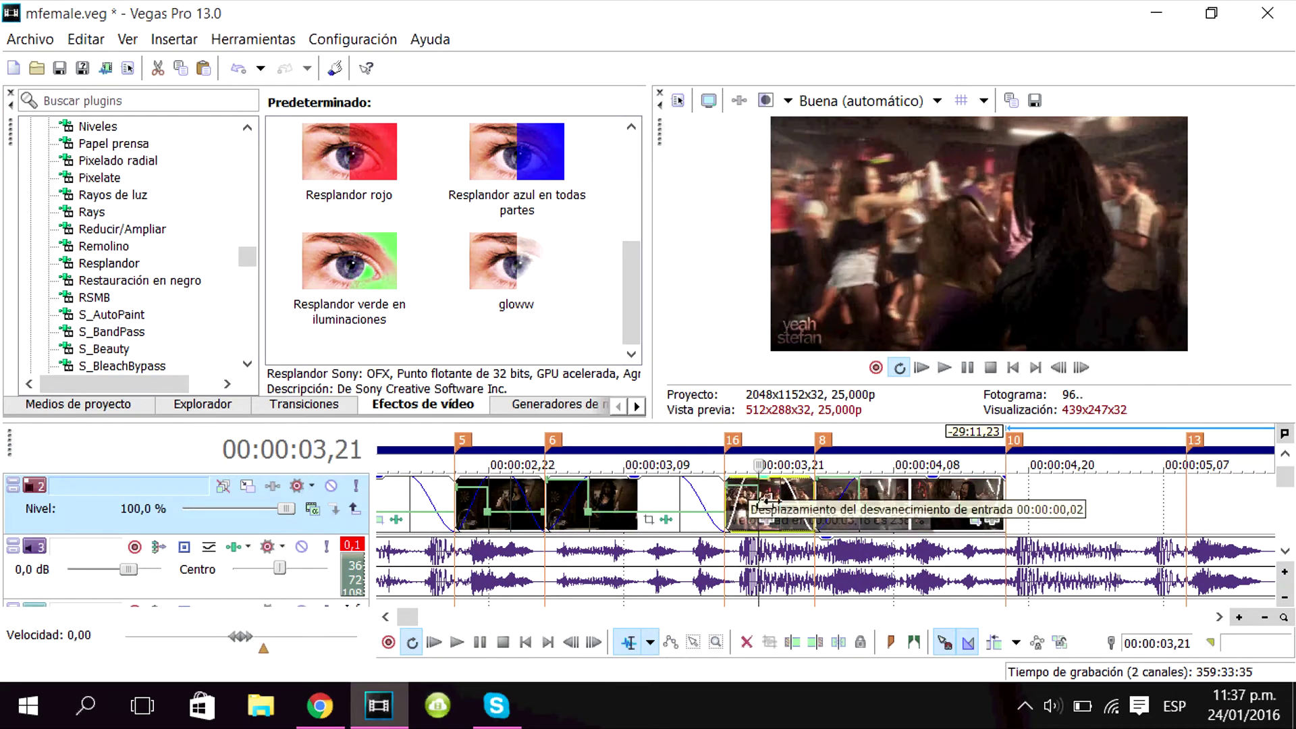
pyautogui.click(961, 503)
pyautogui.click(638, 505)
pyautogui.scroll(-1, 638, 505)
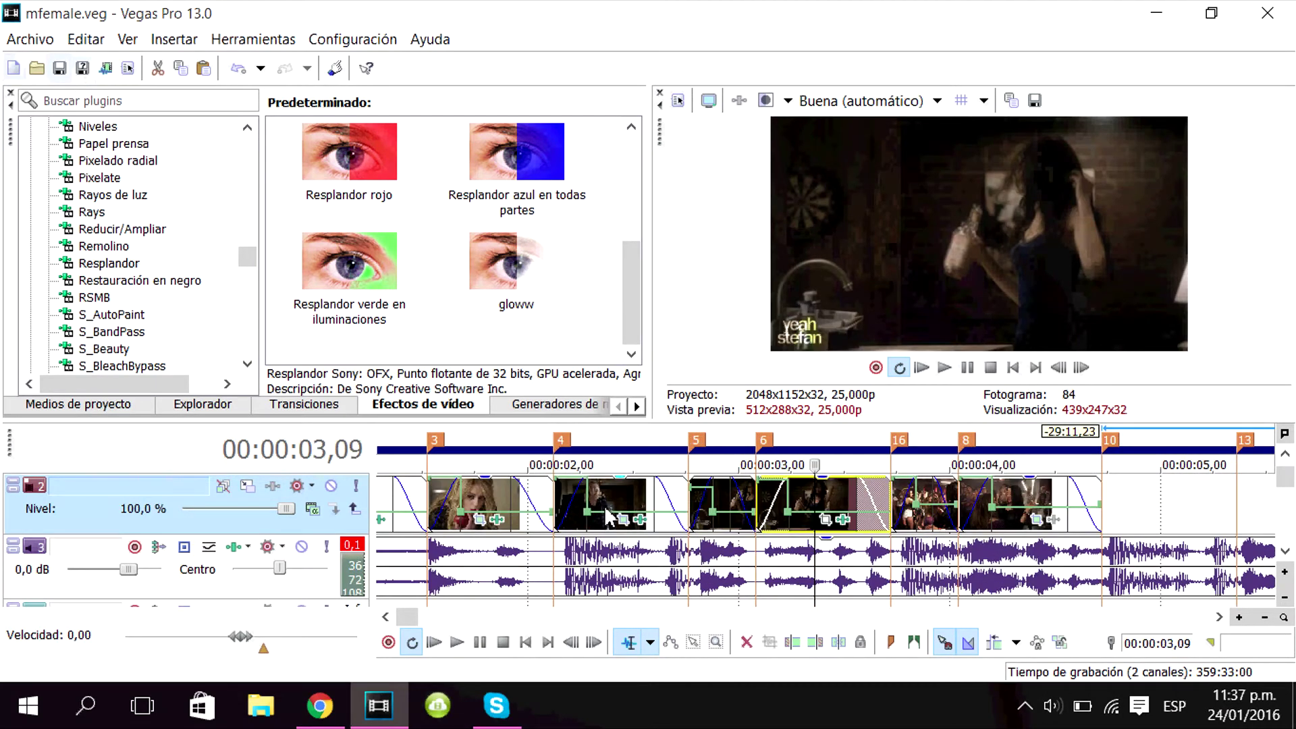
# Step: Set the marker 8 clip's pan/crop to the 16:9 widescreen TV aspect ratio preset
pyautogui.click(1052, 520)
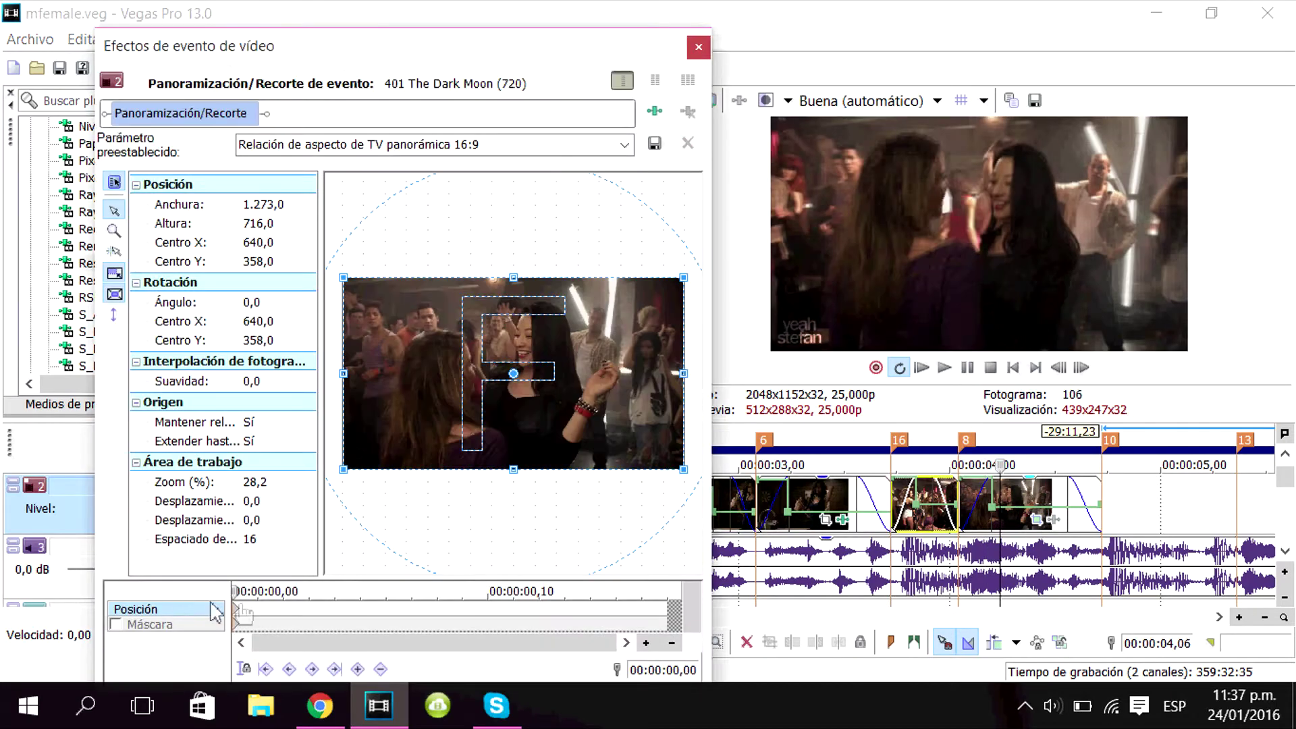
pyautogui.click(699, 48)
pyautogui.click(924, 501)
pyautogui.scroll(1, 924, 502)
# Step: Crop the marker 16 clip to a width of 1.118,7 and a height of 529,9 in its pan/crop settings
pyautogui.click(818, 503)
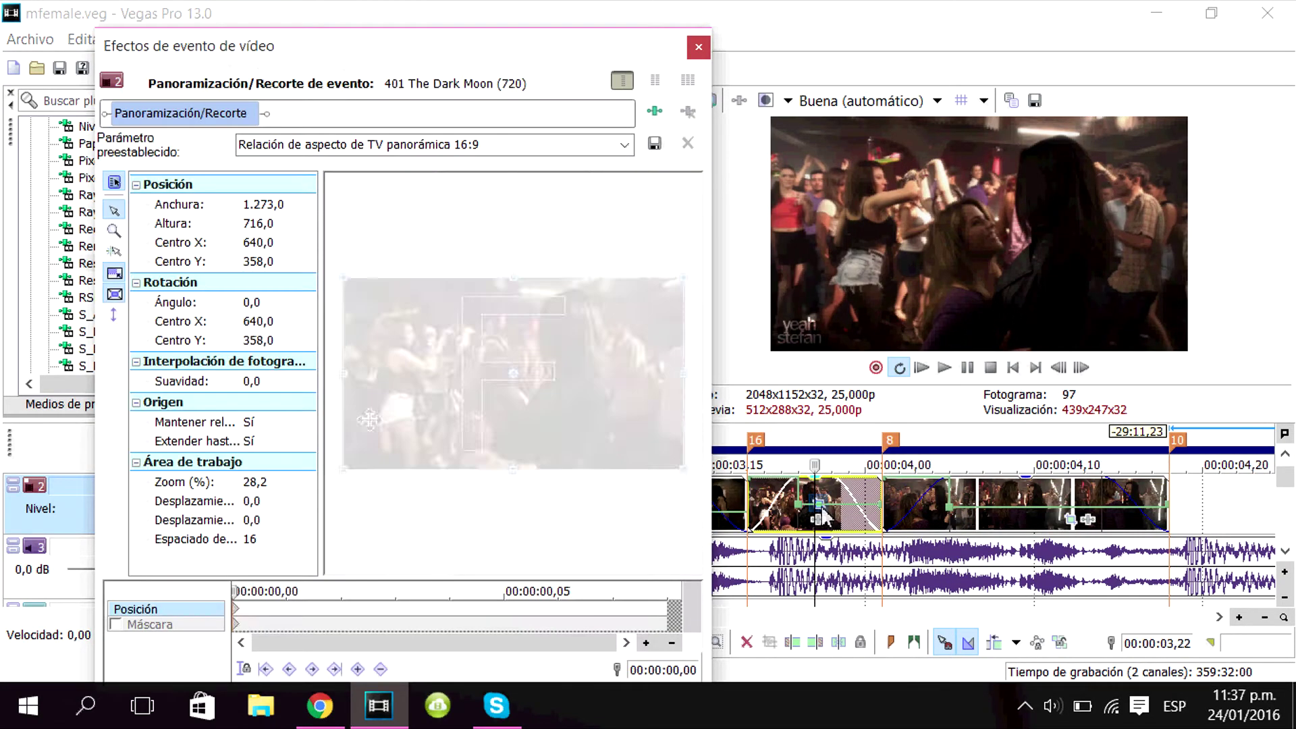
pyautogui.moveTo(684, 472)
pyautogui.mouseDown()
pyautogui.moveTo(647, 458)
pyautogui.moveTo(672, 465)
pyautogui.mouseUp()
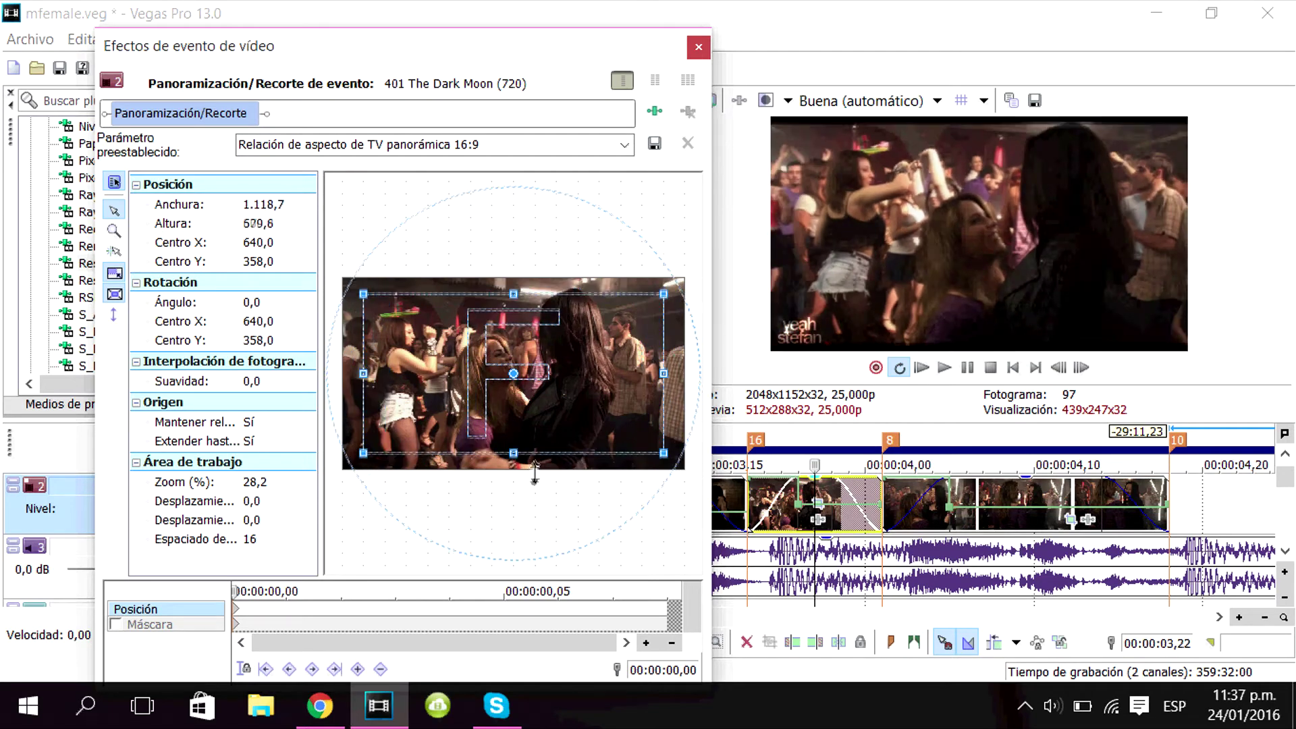
pyautogui.rightClick(237, 610)
pyautogui.click(277, 400)
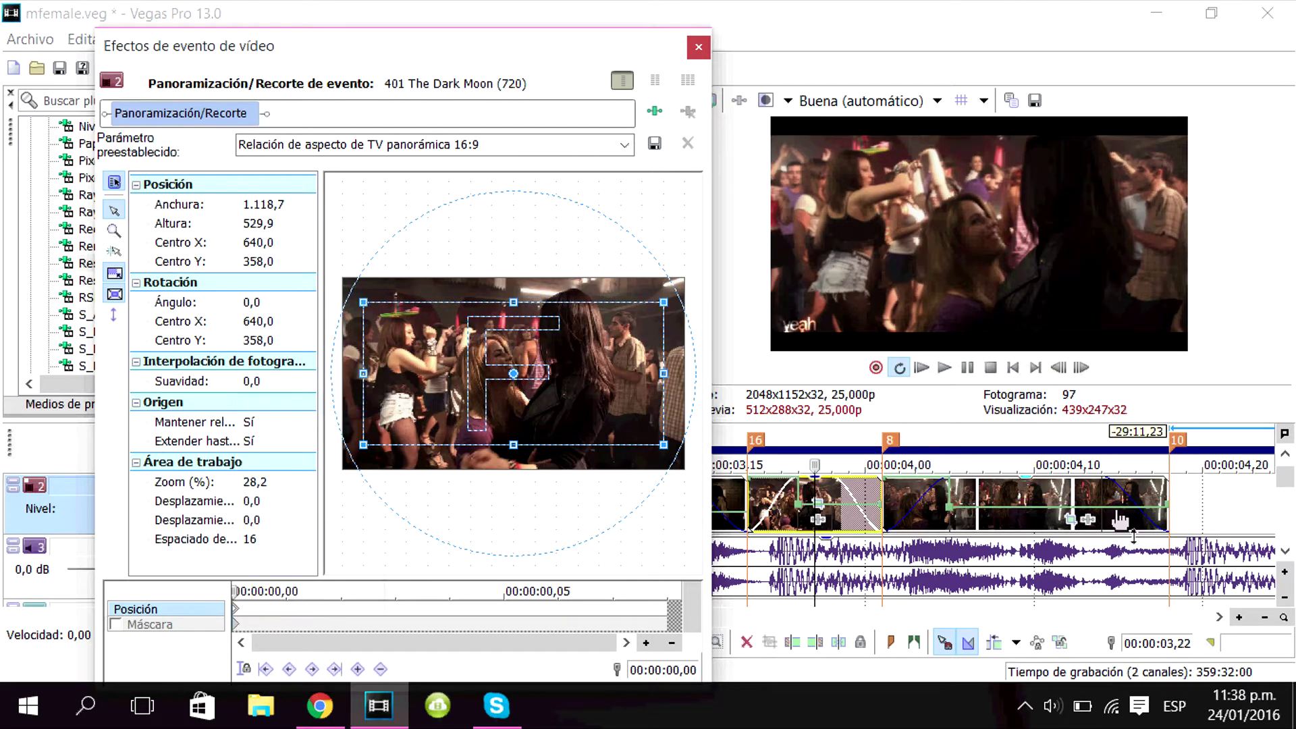
# Step: Add a pan/crop keyframe at 00:00:00,05 in the marker 8 clip restored to the full frame, and save the project
pyautogui.click(1070, 518)
pyautogui.click(362, 602)
pyautogui.rightClick(515, 387)
pyautogui.click(539, 398)
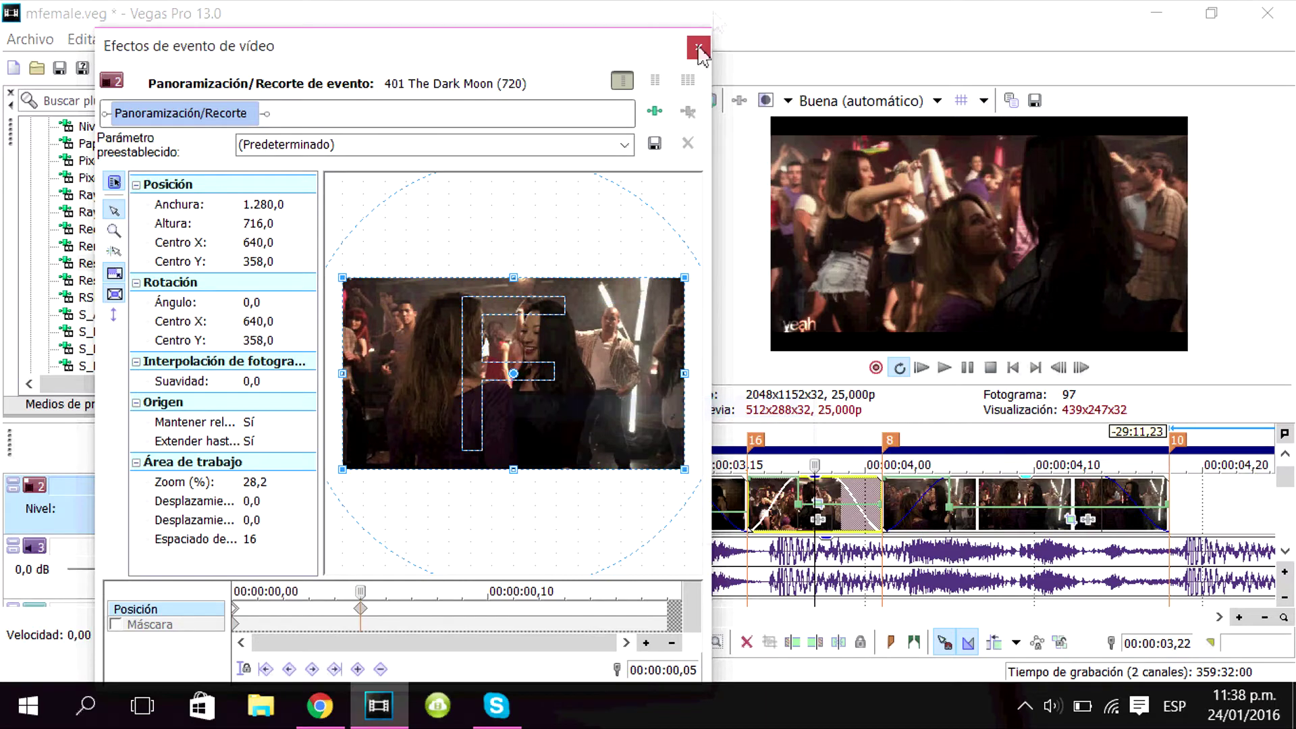
pyautogui.click(698, 48)
pyautogui.hotkey('ctrl', 's')
# Step: Play the nightclub shots from marker 16 to check the pan/crop movement
pyautogui.click(934, 554)
pyautogui.hotkey('shift', 'space')
pyautogui.click(946, 369)
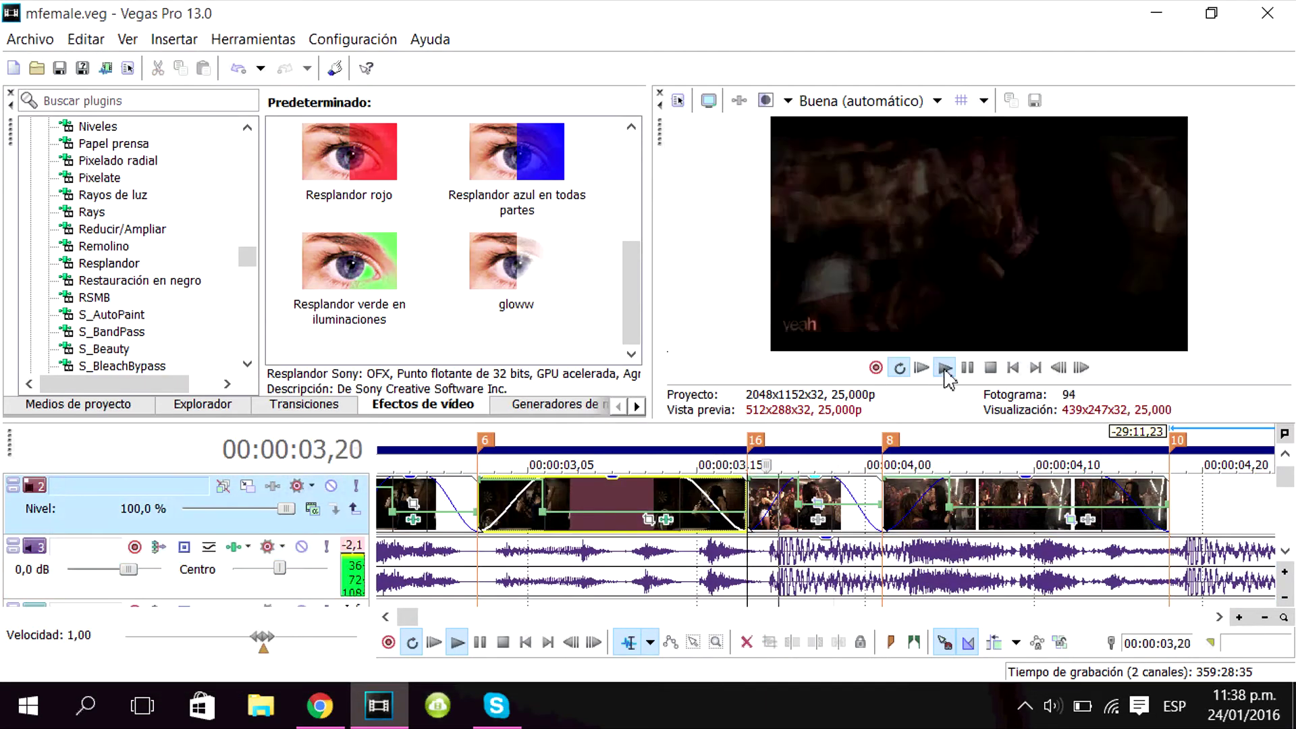
pyautogui.click(969, 370)
# Step: Apply the gloww glow preset to the marker 16 clip and animate its intensity down to the minimum
pyautogui.click(799, 500)
pyautogui.click(832, 500)
pyautogui.moveTo(516, 262); pyautogui.dragTo(776, 496)
pyautogui.click(610, 248)
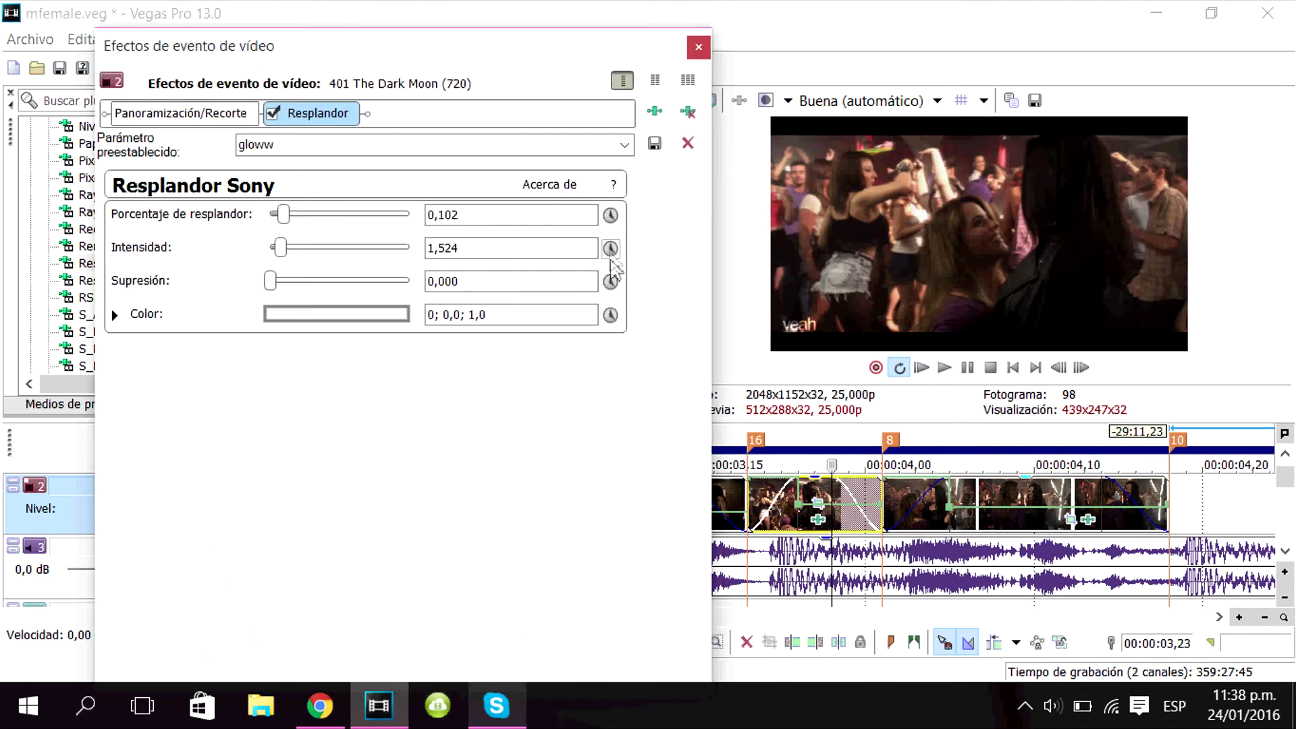
pyautogui.click(610, 248)
pyautogui.moveTo(280, 247); pyautogui.dragTo(226, 247)
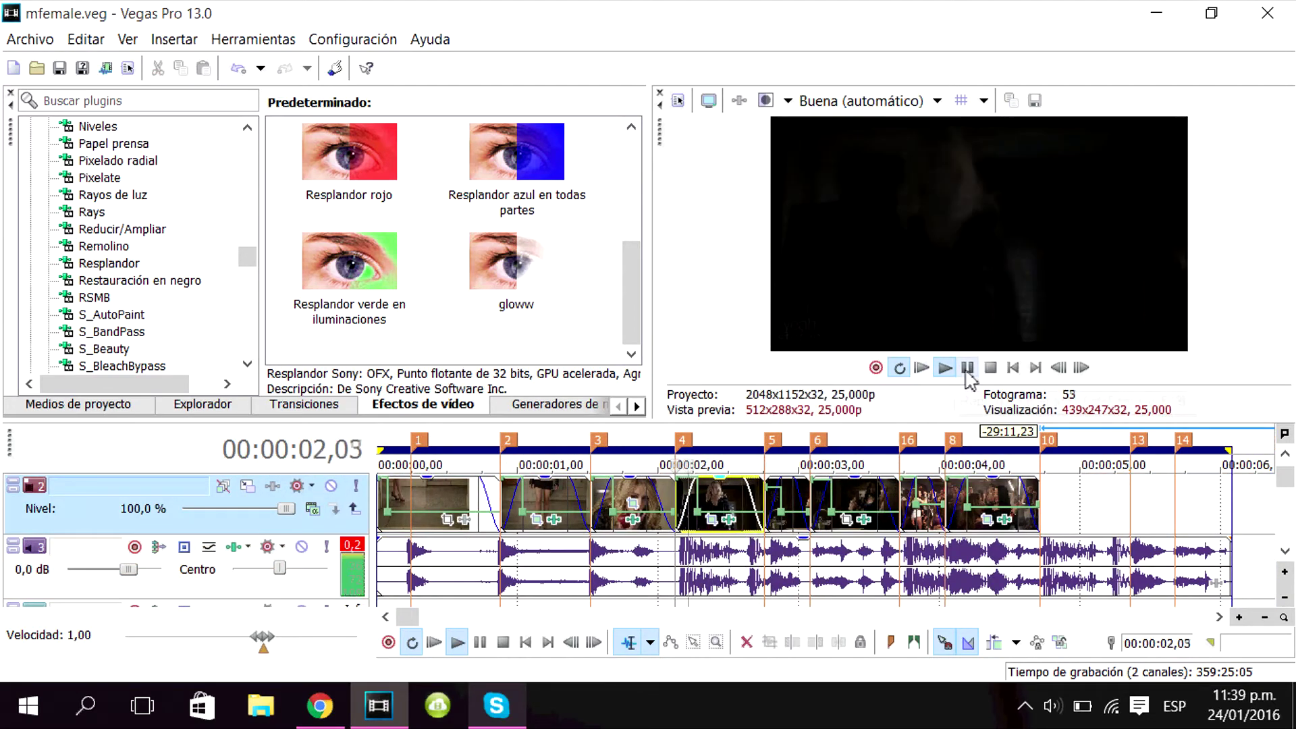
# Step: Crop the marker 6 clip slightly in its pan/crop settings
pyautogui.click(967, 368)
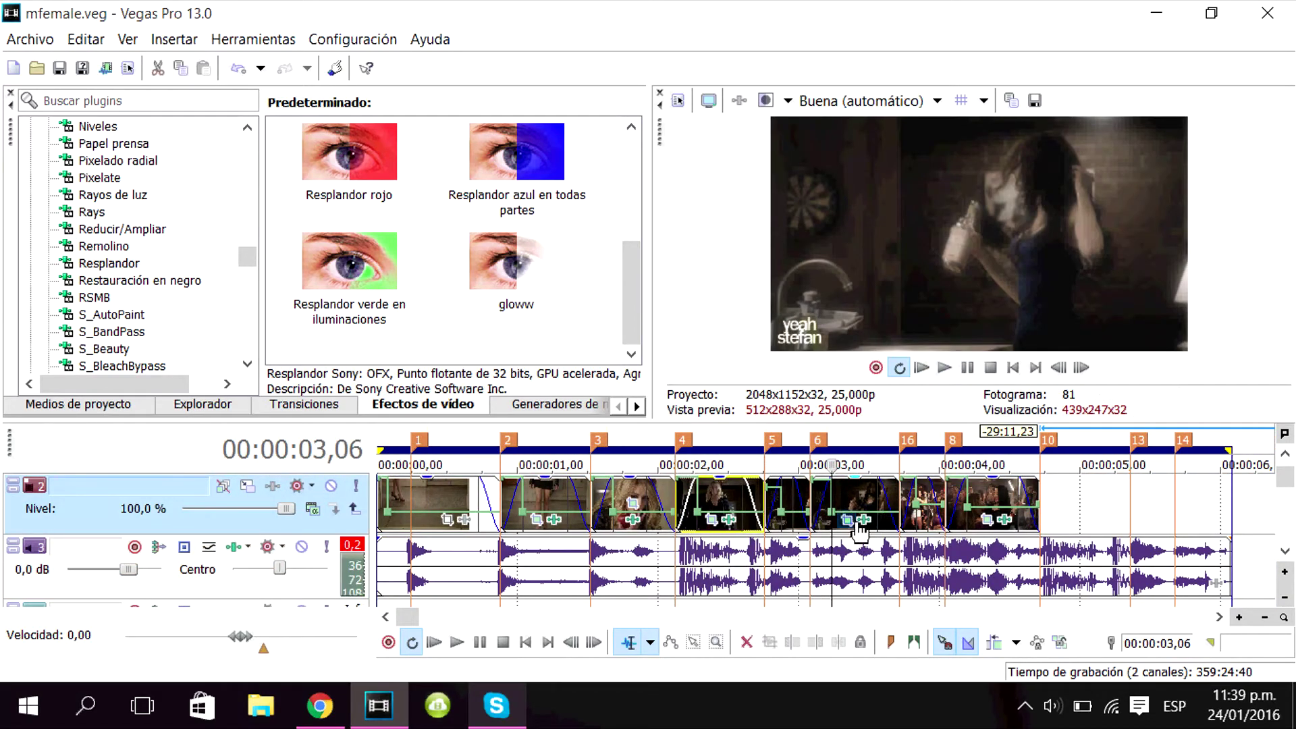
pyautogui.click(857, 525)
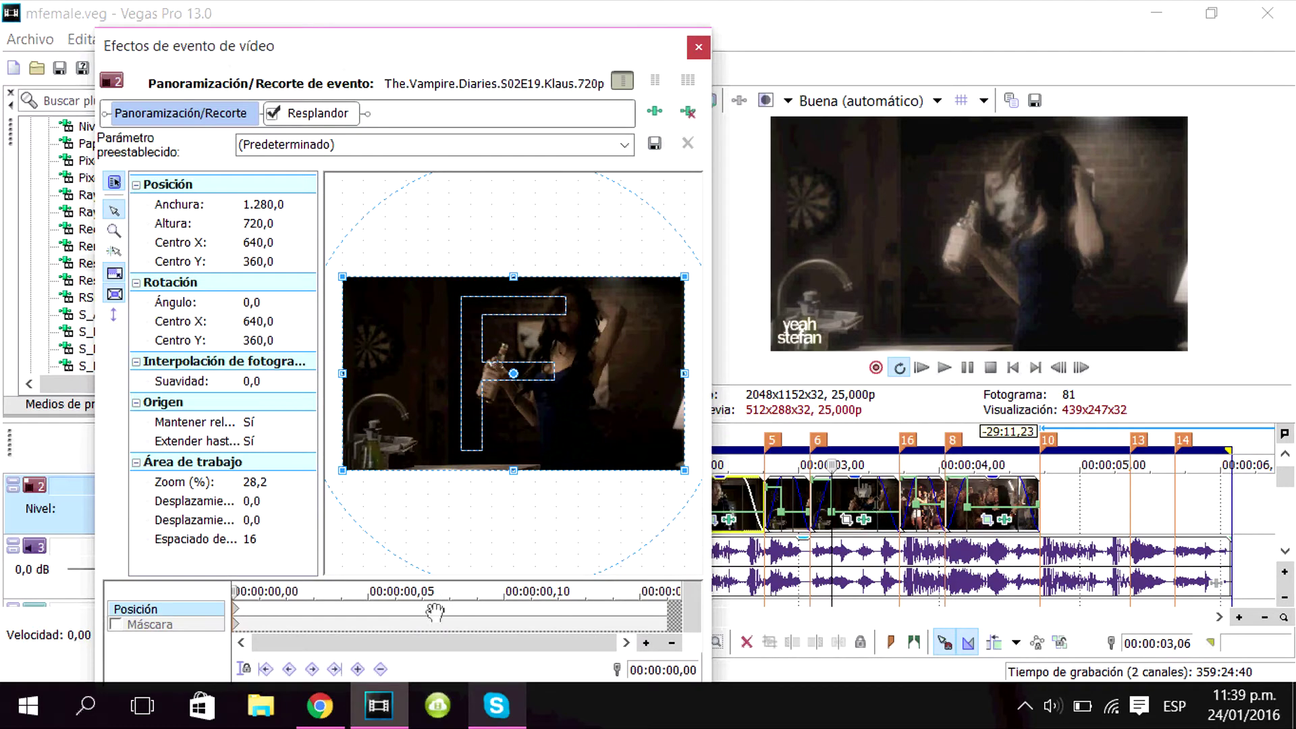
pyautogui.moveTo(687, 484); pyautogui.dragTo(677, 467)
pyautogui.click(698, 47)
# Step: Play the sequence from marker 5 to check the crop on the marker 6 clip
pyautogui.doubleClick(936, 587)
pyautogui.press('space')
pyautogui.press('space')
pyautogui.click(762, 506)
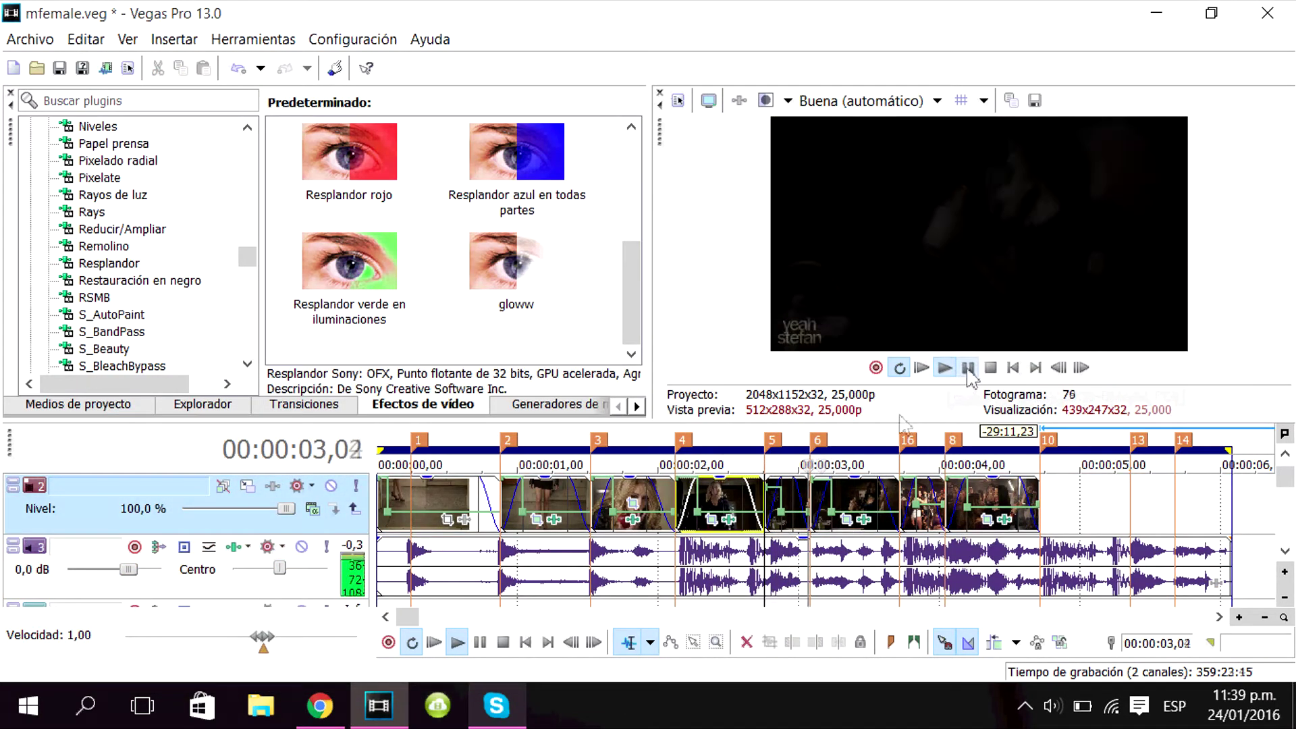
pyautogui.click(967, 368)
# Step: Add a pan/crop keyframe at 00:00:00,04 in the marker 5 clip at full frame, and save the project
pyautogui.scroll(1, 768, 539)
pyautogui.press('Right')
pyautogui.press('Right')
pyautogui.scroll(1, 768, 539)
pyautogui.click(836, 504)
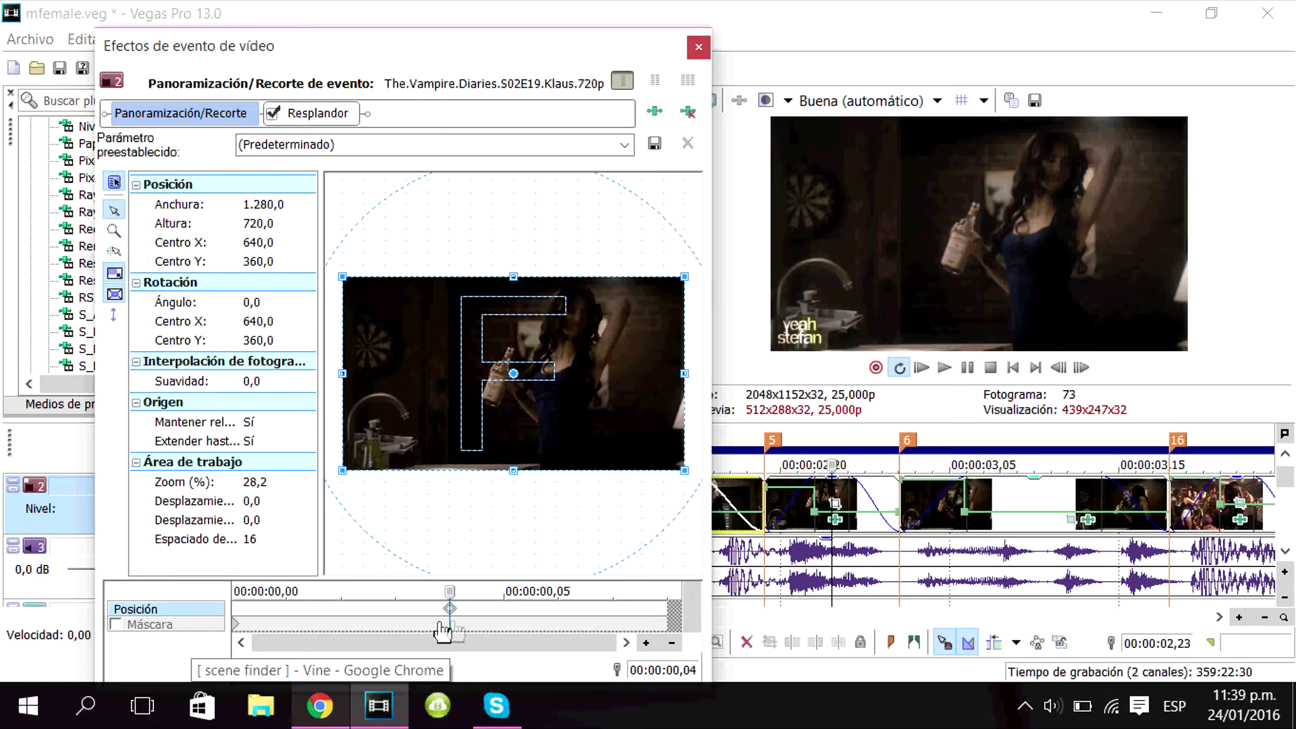
pyautogui.click(698, 47)
pyautogui.click(61, 68)
# Step: Play the edited sequence from the beginning to check all clips against the music
pyautogui.doubleClick(796, 549)
pyautogui.scroll(-1, 796, 549)
pyautogui.press('space')
pyautogui.scroll(-1, 796, 549)
pyautogui.click(626, 499)
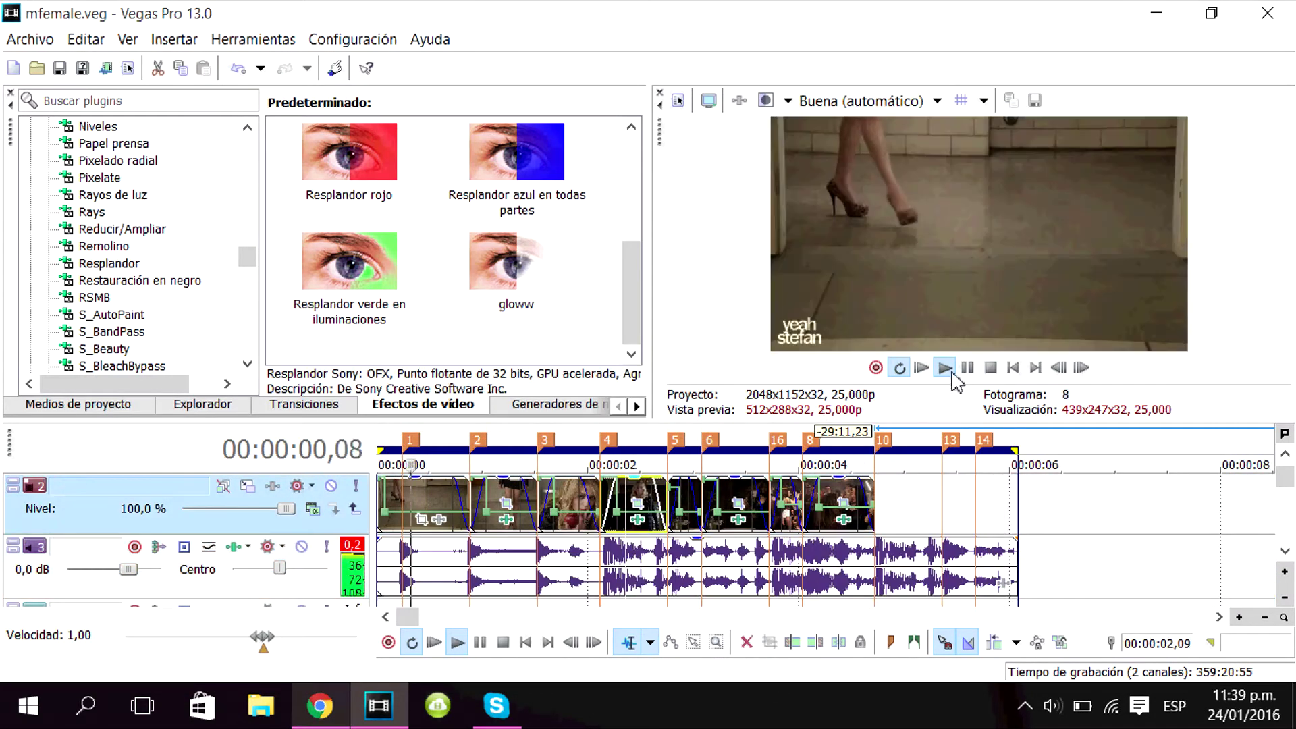
pyautogui.click(951, 370)
pyautogui.click(951, 369)
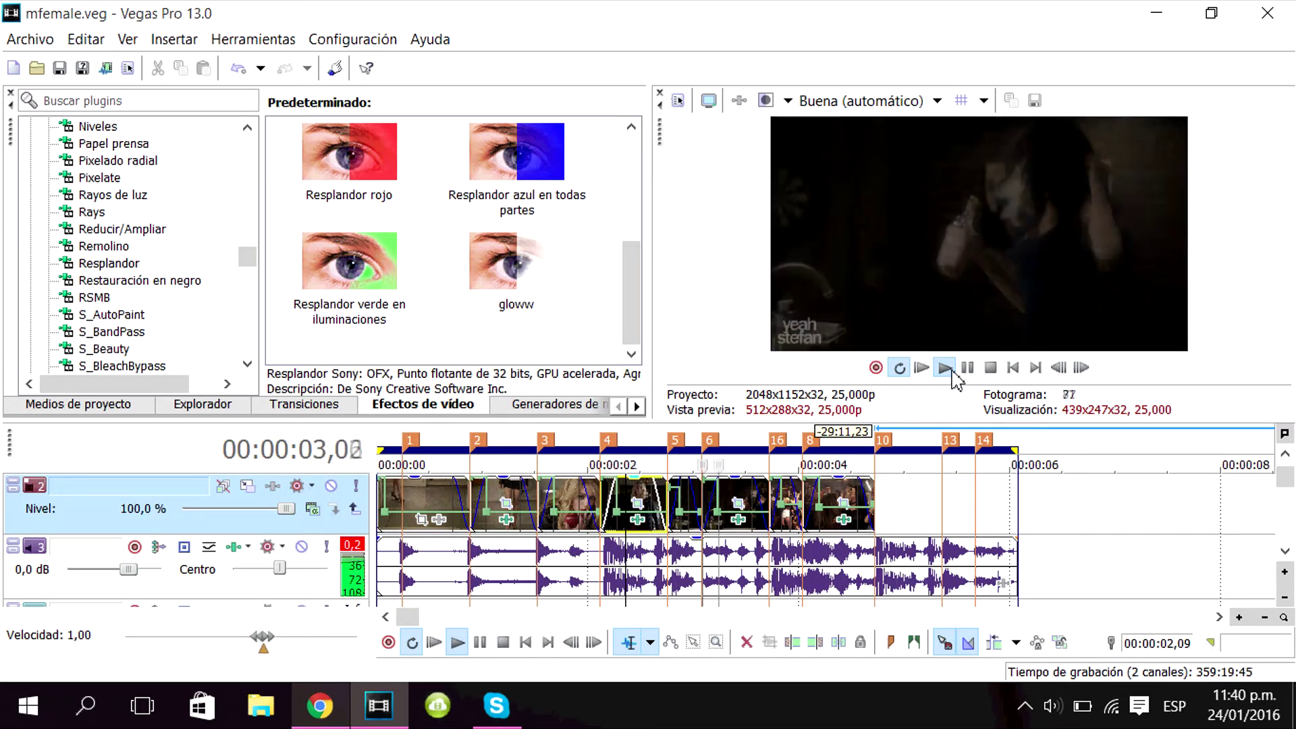
# Step: Review the marker 8 clip's pan/crop settings and save the project
pyautogui.click(806, 503)
pyautogui.click(842, 503)
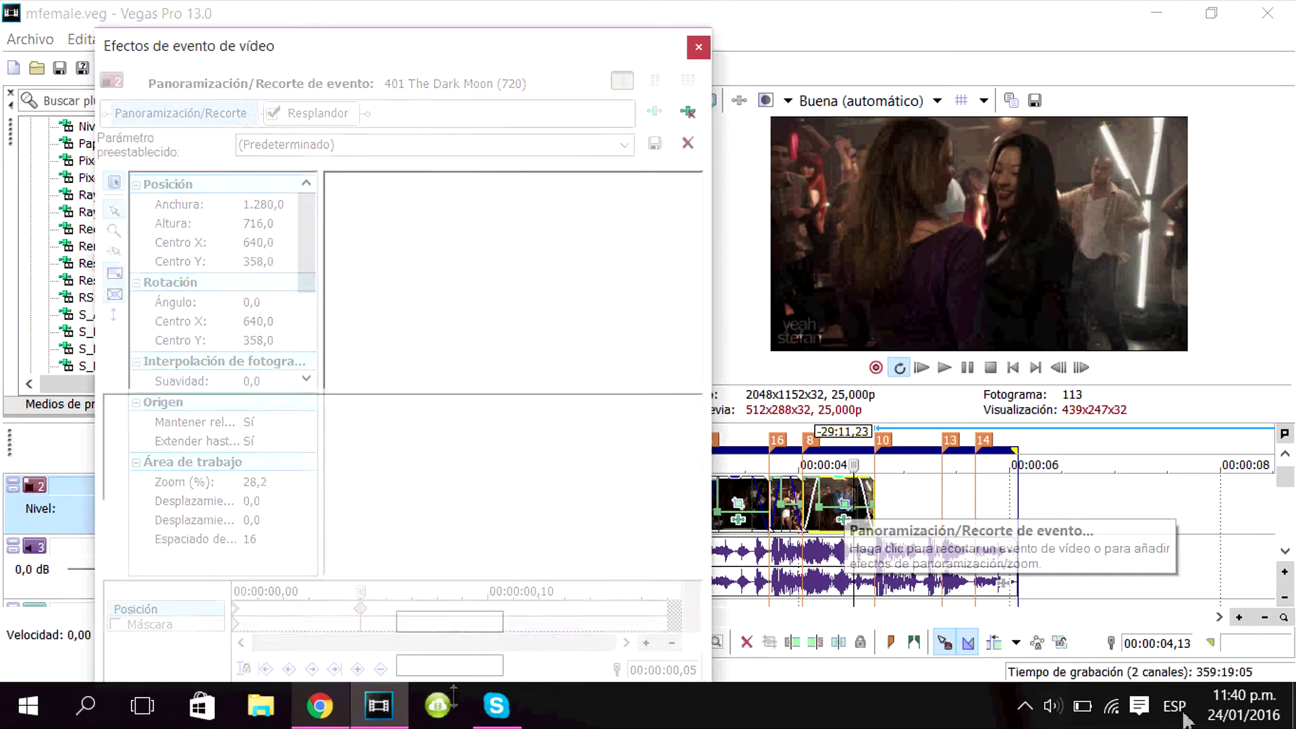
pyautogui.click(697, 47)
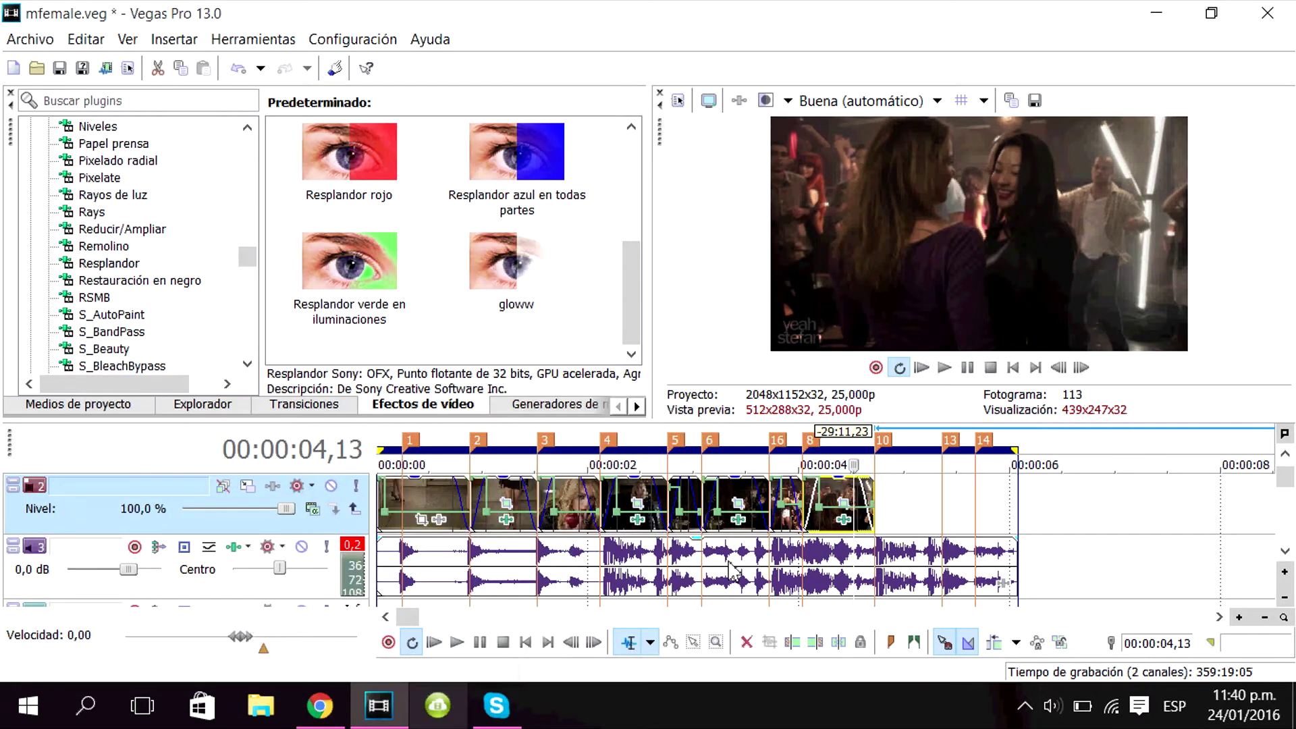
pyautogui.click(58, 71)
# Step: Delete the leftover audio sliver far along the timeline, just before 00:30:00, and save the project
pyautogui.scroll(-12, 972, 564)
pyautogui.click(938, 565)
pyautogui.press('Delete')
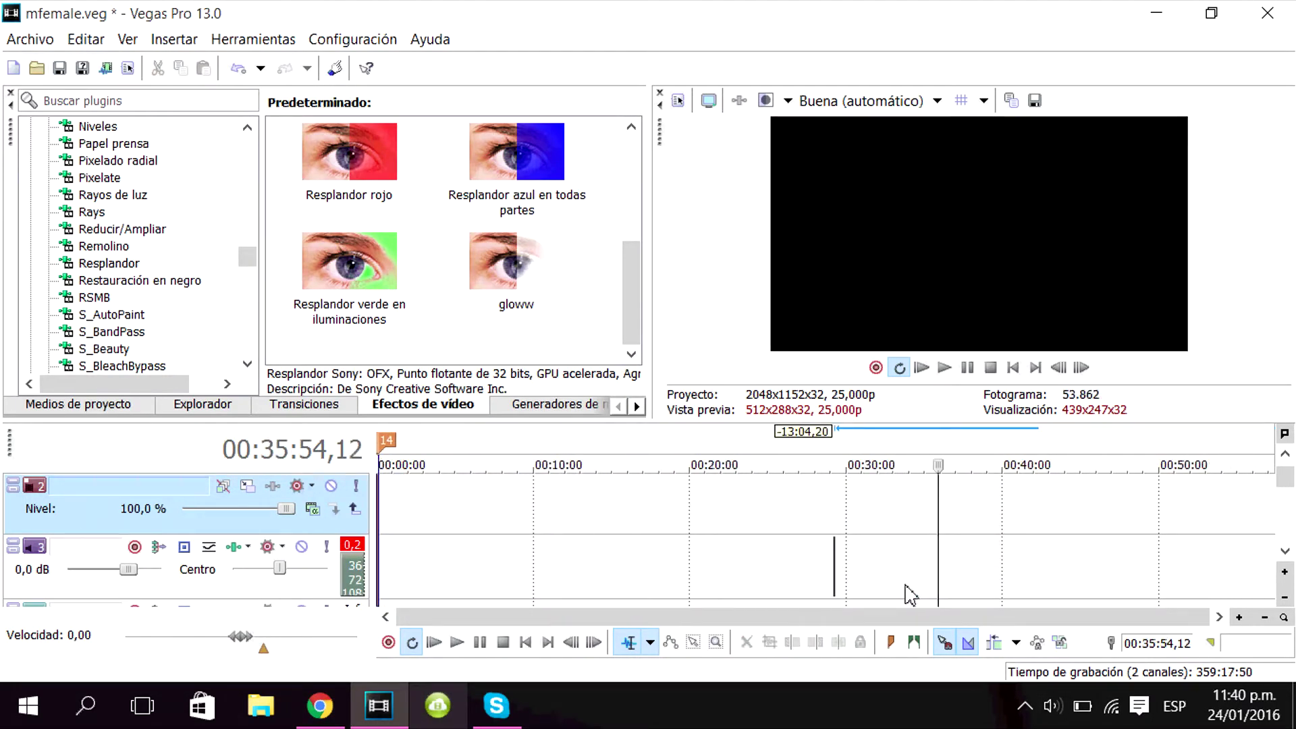
pyautogui.click(835, 565)
pyautogui.scroll(5, 835, 565)
pyautogui.press('Delete')
pyautogui.click(1013, 368)
pyautogui.click(1035, 368)
pyautogui.scroll(6, 814, 554)
pyautogui.click(59, 68)
# Step: Play the sequence through to its end
pyautogui.click(689, 553)
pyautogui.scroll(-1, 695, 561)
pyautogui.press('space')
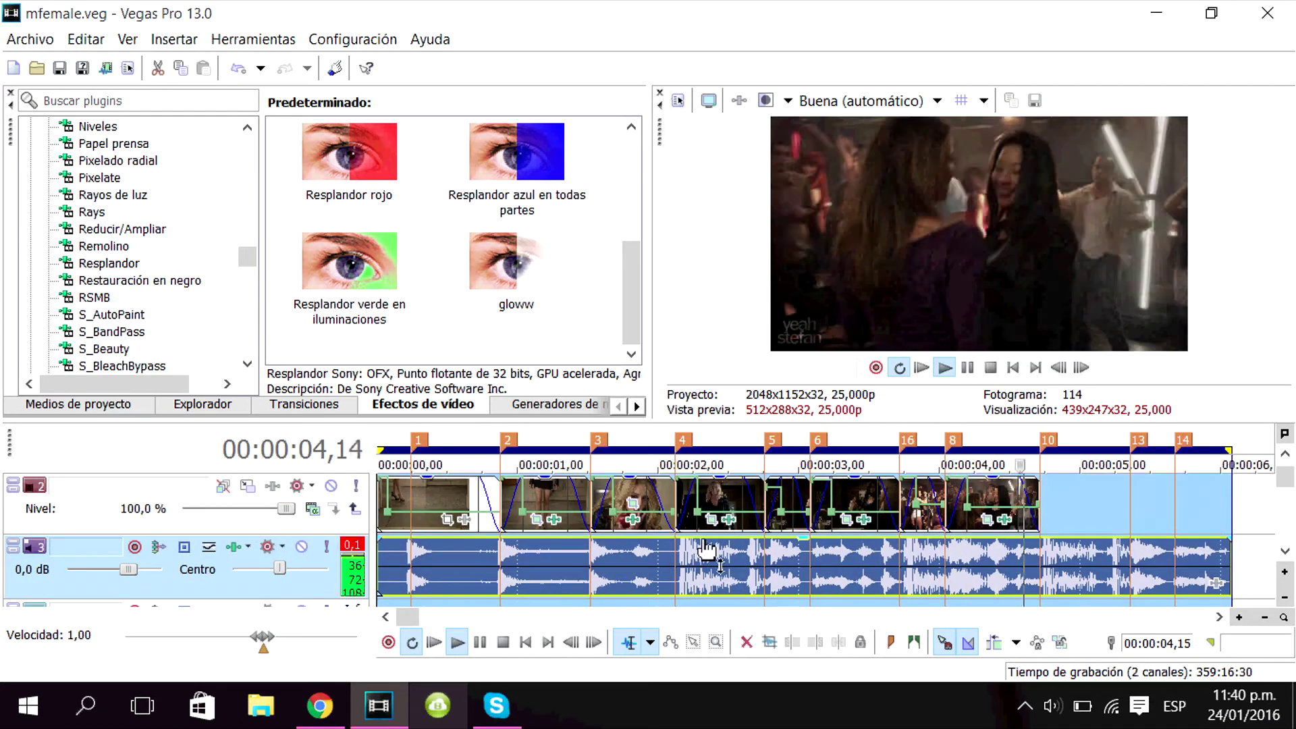
pyautogui.press('Return')
# Step: Place the Pretty Little Liars S03E19 episode from the project media on the timeline
pyautogui.click(51, 405)
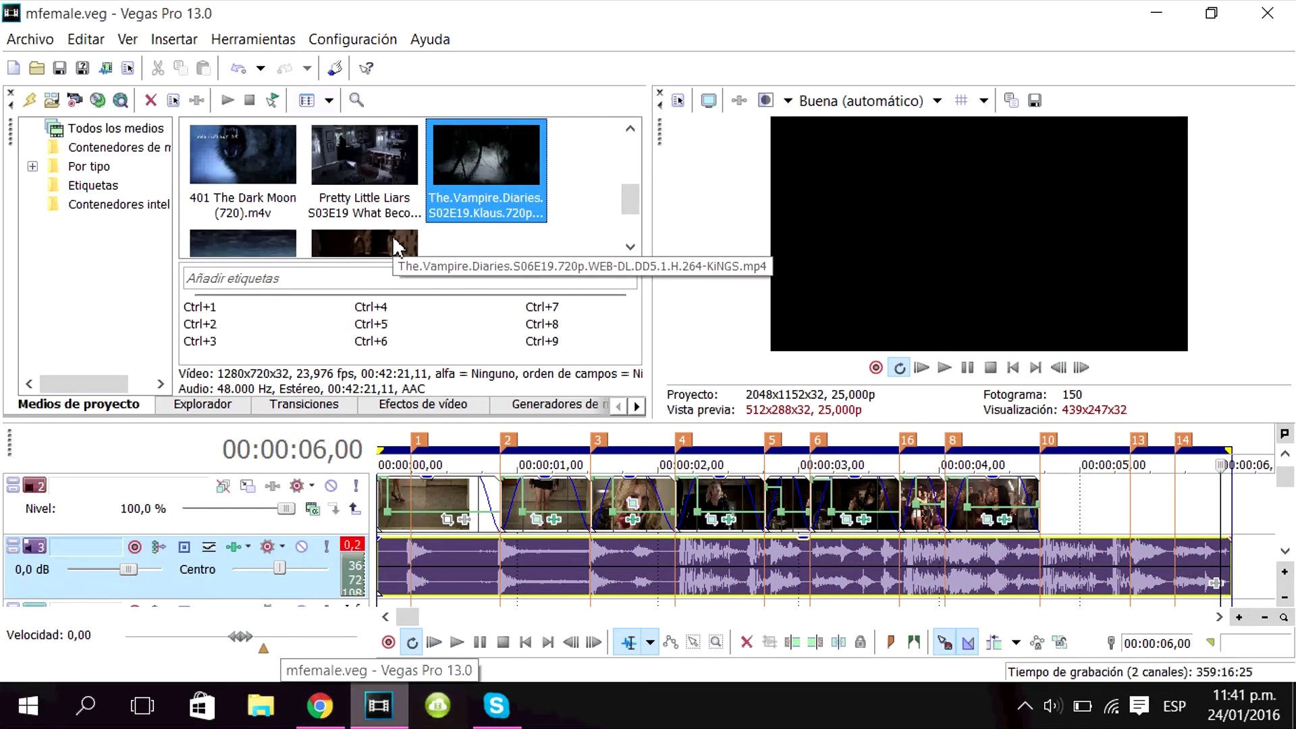
pyautogui.moveTo(364, 169); pyautogui.dragTo(105, 580)
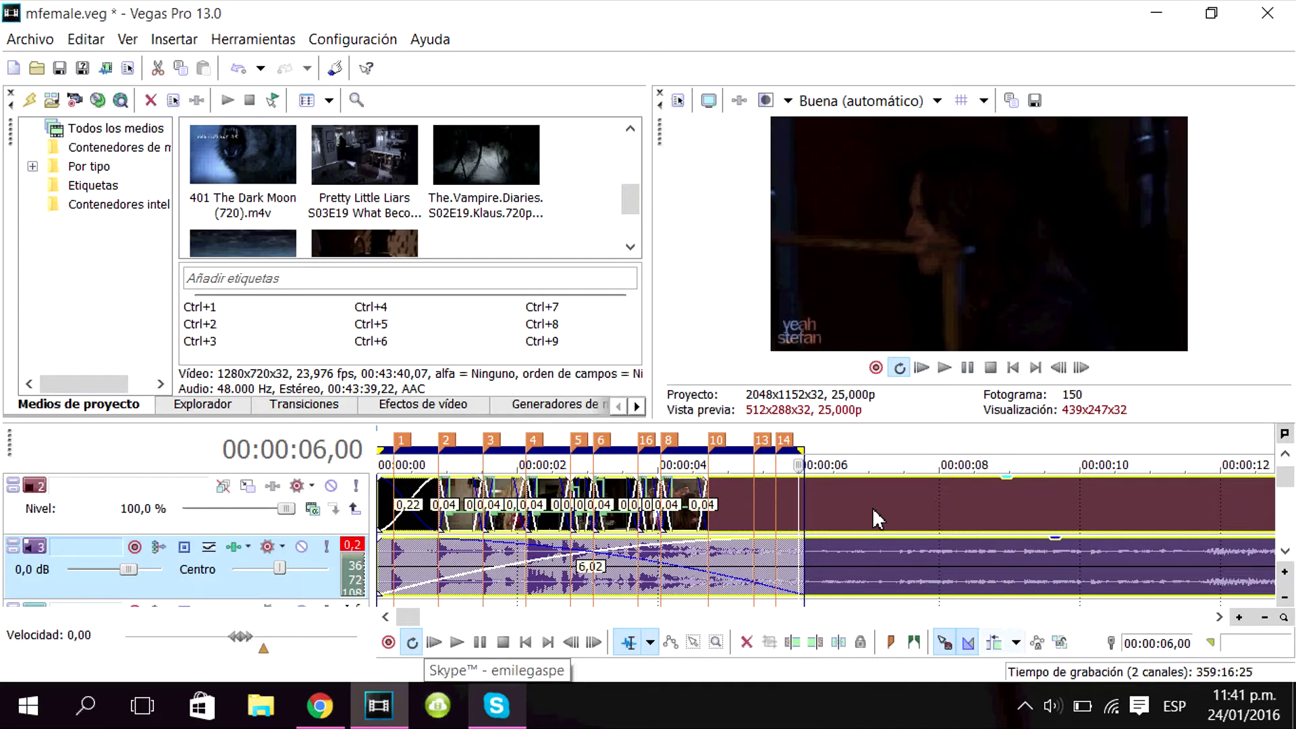
pyautogui.scroll(-15, 977, 502)
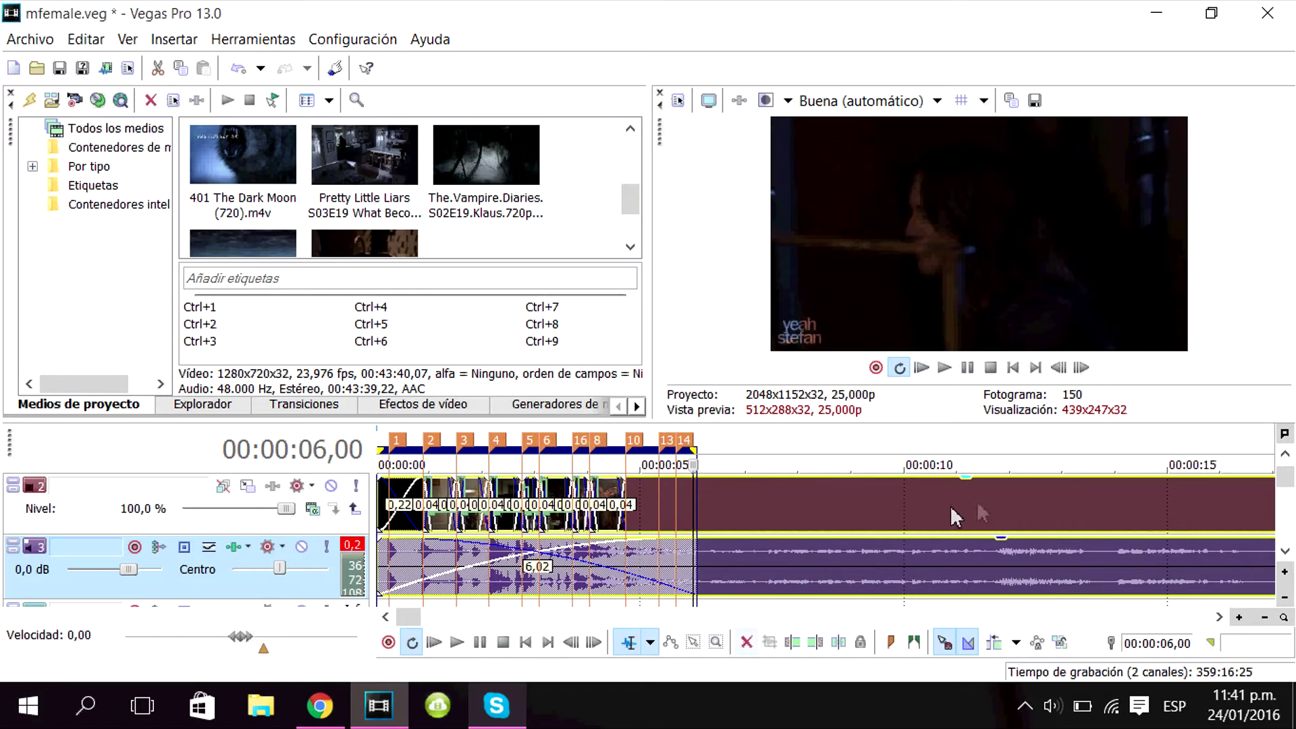
# Step: Scrub through the Pretty Little Liars episode to find a suitable scene around 00:09:29
pyautogui.click(679, 508)
pyautogui.click(673, 509)
pyautogui.click(649, 513)
pyautogui.scroll(5, 664, 521)
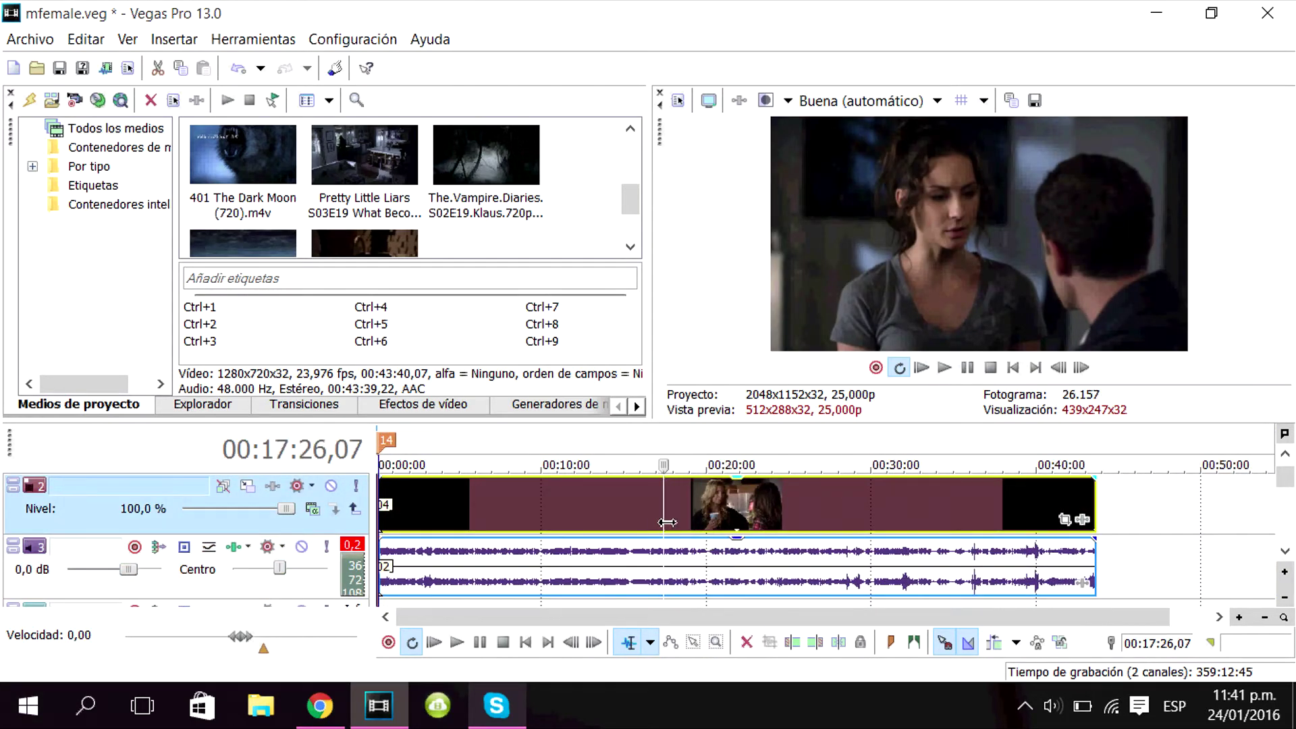
pyautogui.click(650, 505)
pyautogui.click(624, 509)
pyautogui.click(604, 512)
pyautogui.scroll(1, 622, 528)
pyautogui.click(744, 505)
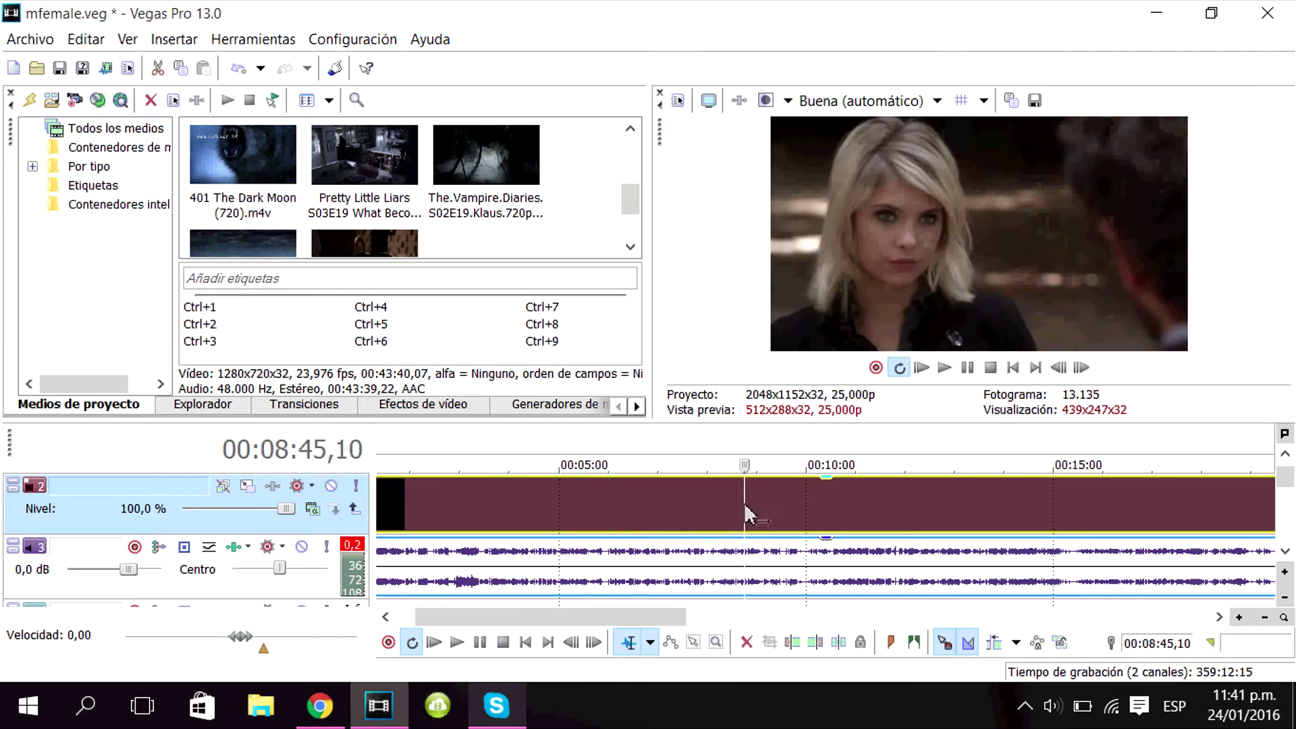
pyautogui.click(778, 506)
# Step: Play the living room scene from 00:09:29 to find the start of the woman's raised-arm shot
pyautogui.click(944, 367)
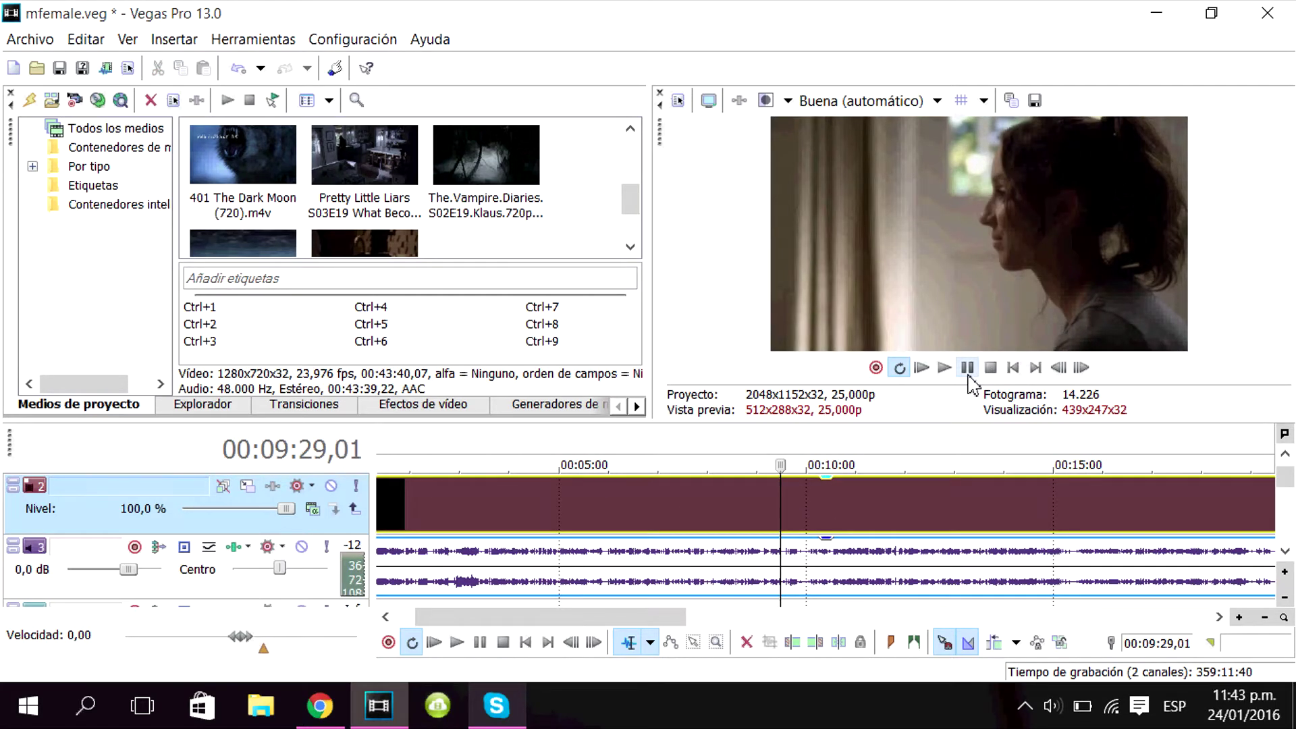
pyautogui.press('space')
pyautogui.scroll(4, 908, 512)
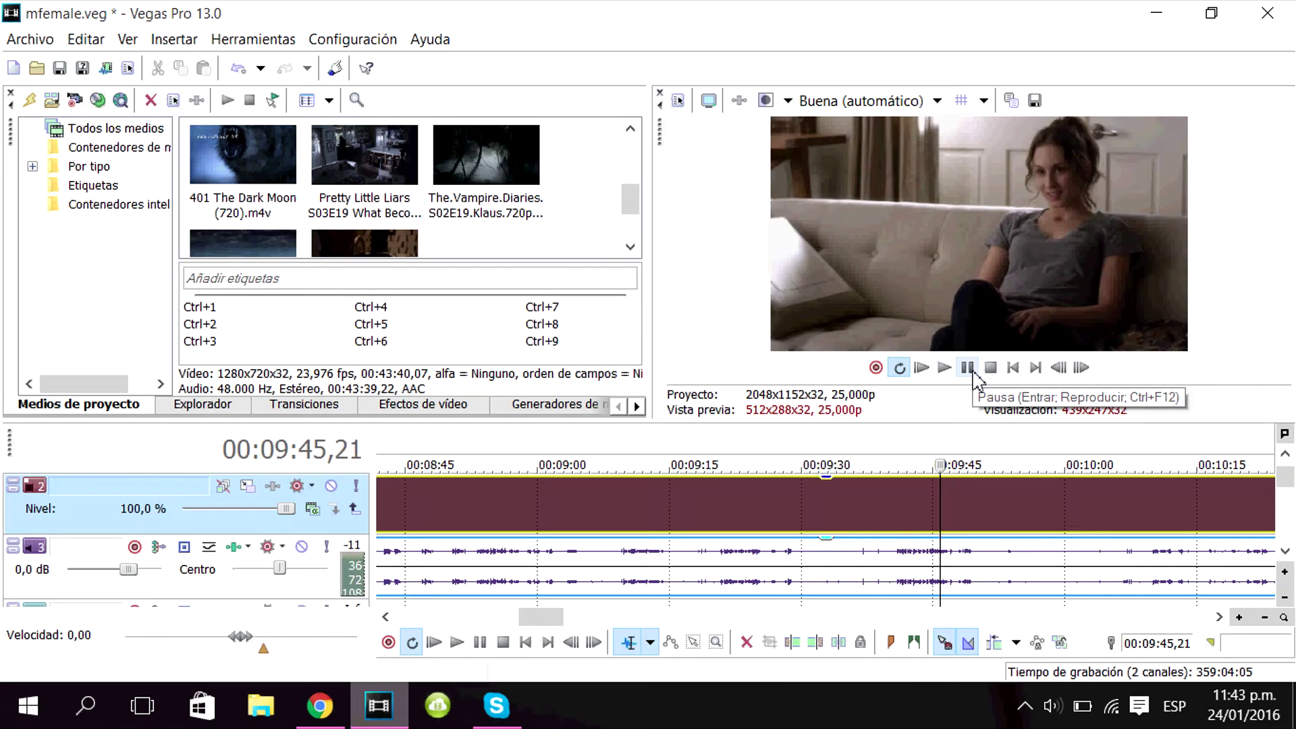
pyautogui.click(944, 368)
pyautogui.scroll(2, 948, 558)
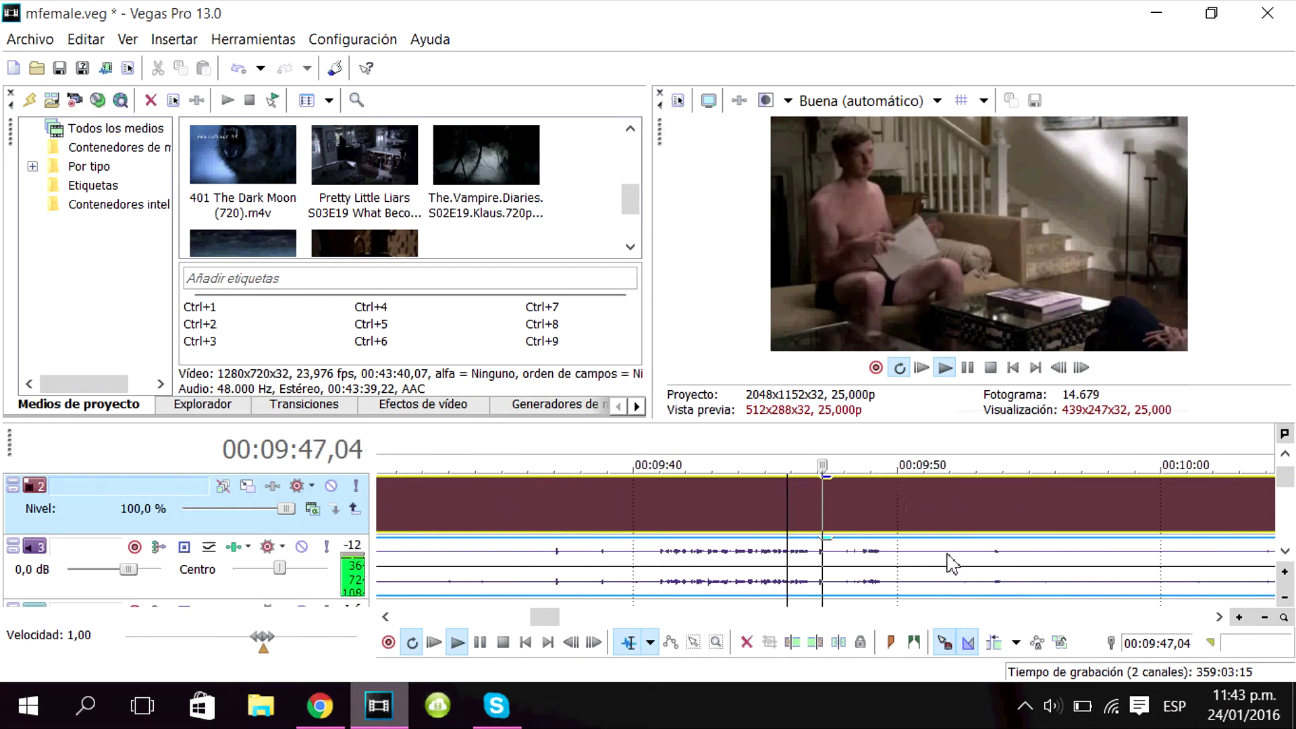
pyautogui.click(974, 370)
pyautogui.click(974, 369)
pyautogui.click(974, 369)
# Step: Cut the raised-arm shot near 00:10:06 out of the episode, delete the rest, and place the shot at marker 10
pyautogui.press('s')
pyautogui.click(1141, 509)
pyautogui.press('Delete')
pyautogui.moveTo(1221, 507); pyautogui.dragTo(1181, 515)
pyautogui.click(1222, 516)
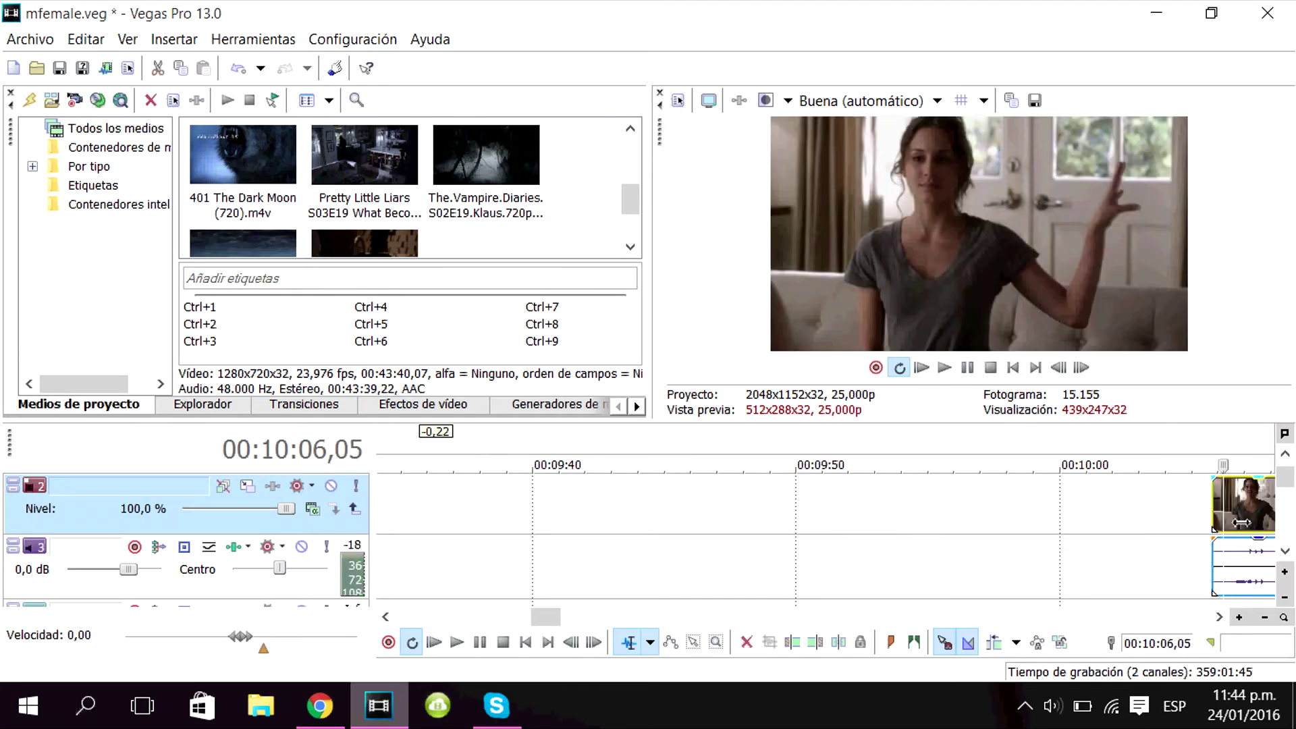
pyautogui.click(1215, 517)
pyautogui.scroll(1, 1213, 517)
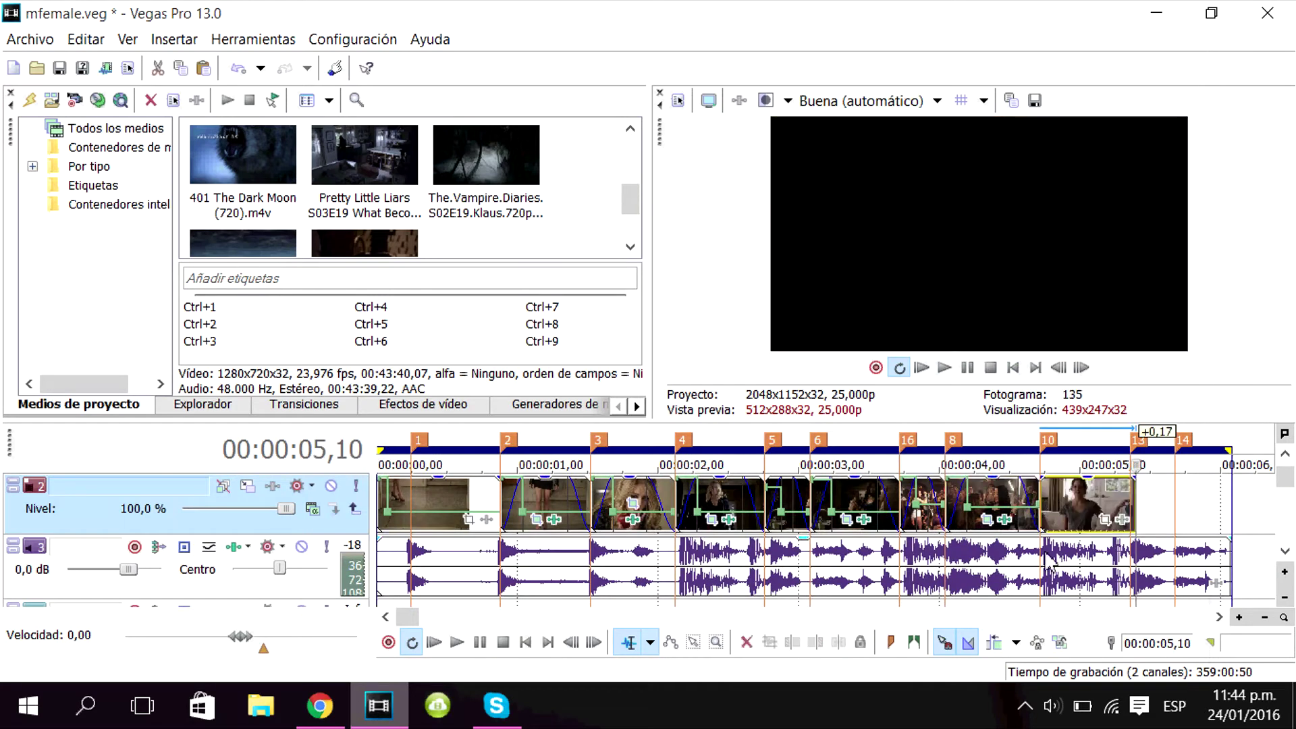
# Step: Play the sequence up to the new marker 10 clip
pyautogui.click(1046, 555)
pyautogui.press('w')
pyautogui.press('space')
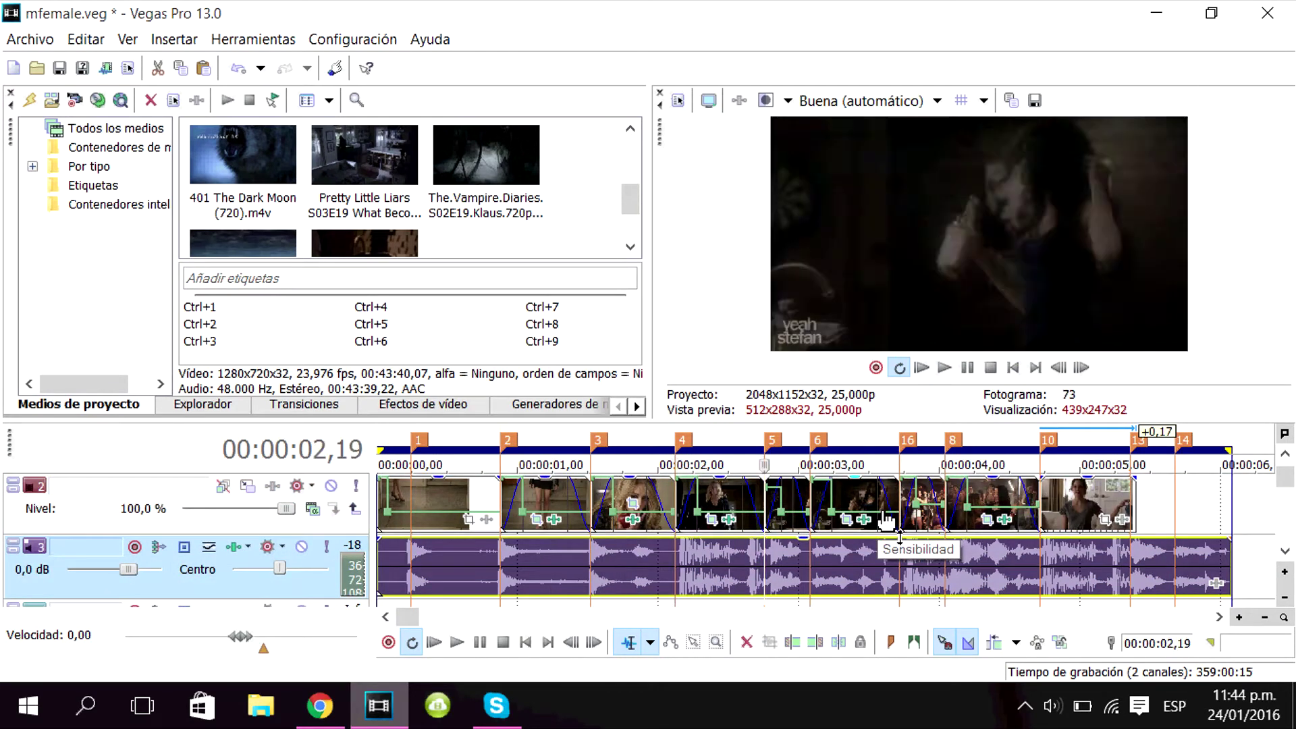
pyautogui.press('space')
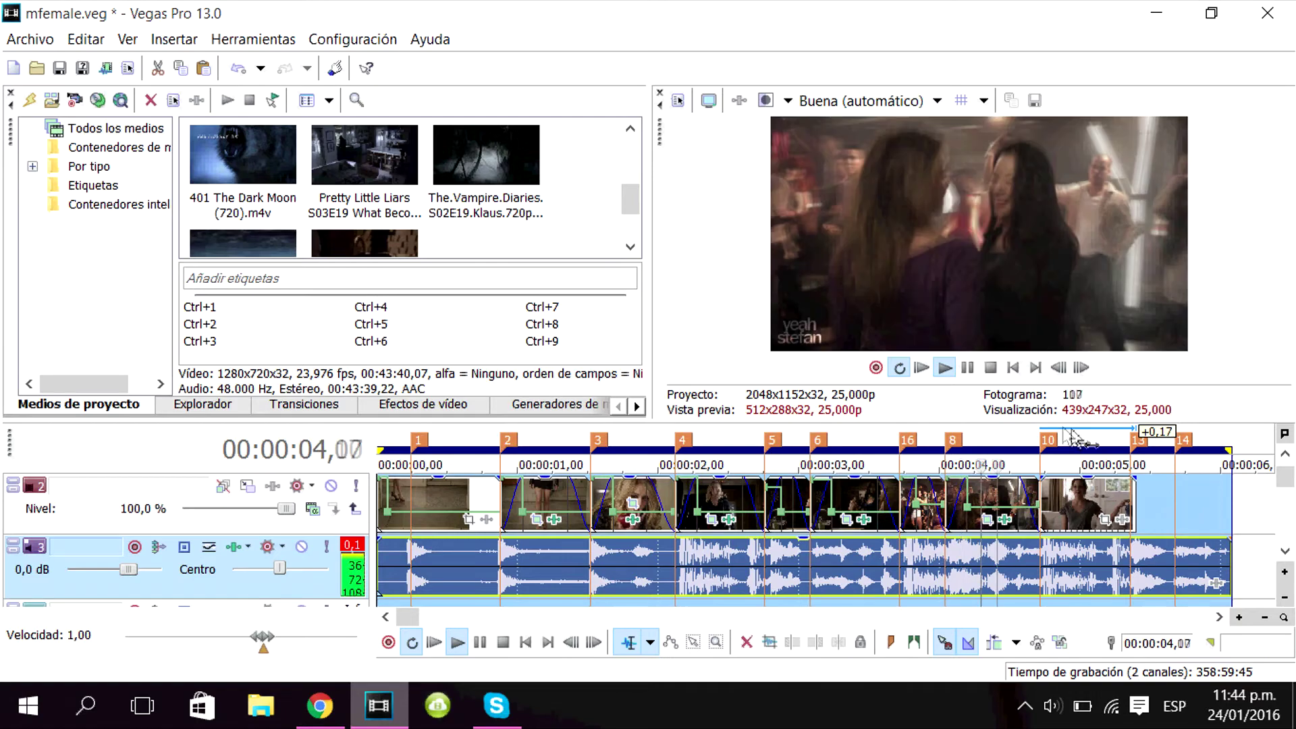
pyautogui.press('space')
# Step: Trim the marker 10 clip's end to marker 13 and insert a velocity envelope on it
pyautogui.click(1044, 506)
pyautogui.moveTo(1135, 509); pyautogui.dragTo(1130, 509)
pyautogui.scroll(2, 1061, 509)
pyautogui.rightClick(898, 508)
pyautogui.moveTo(998, 555)
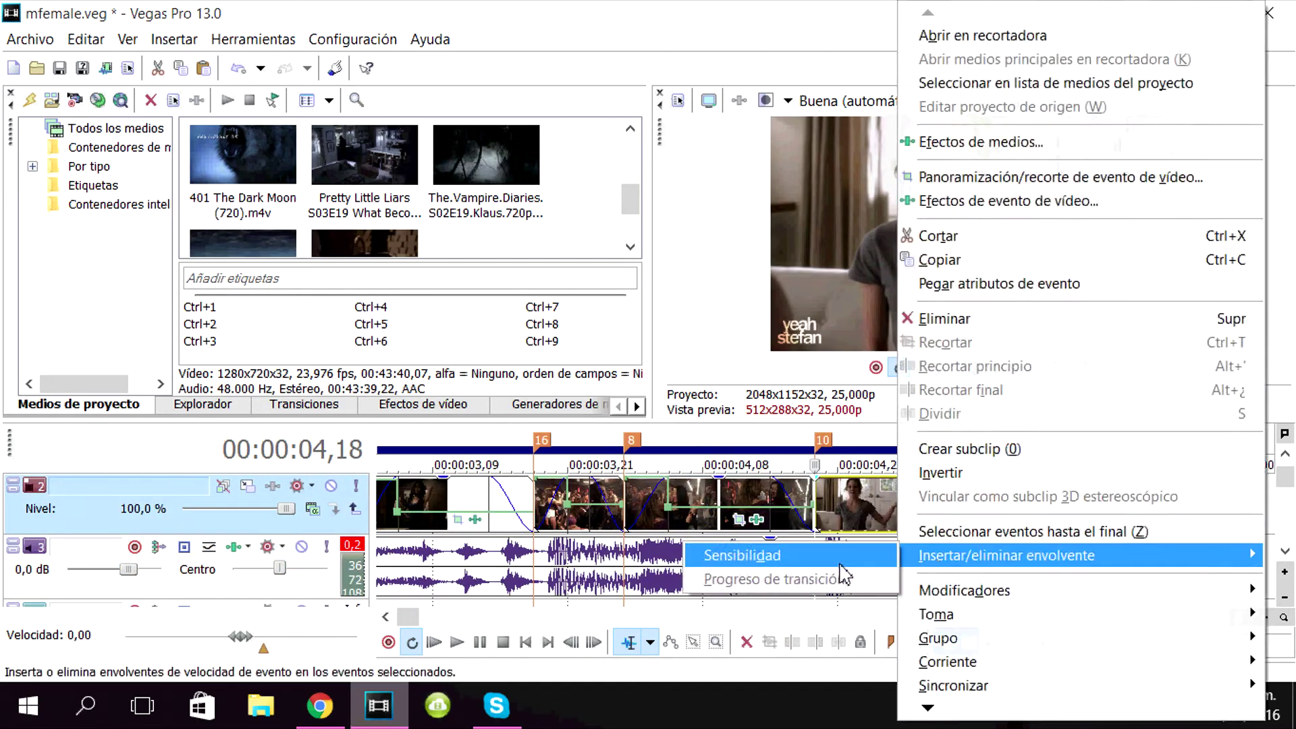
pyautogui.click(840, 564)
# Step: Set the marker 10 clip's velocity to 300 % at its start, slow it from a point at 00:00:04,22, and play it
pyautogui.click(860, 516)
pyautogui.scroll(1, 861, 513)
pyautogui.moveTo(862, 505); pyautogui.dragTo(862, 513)
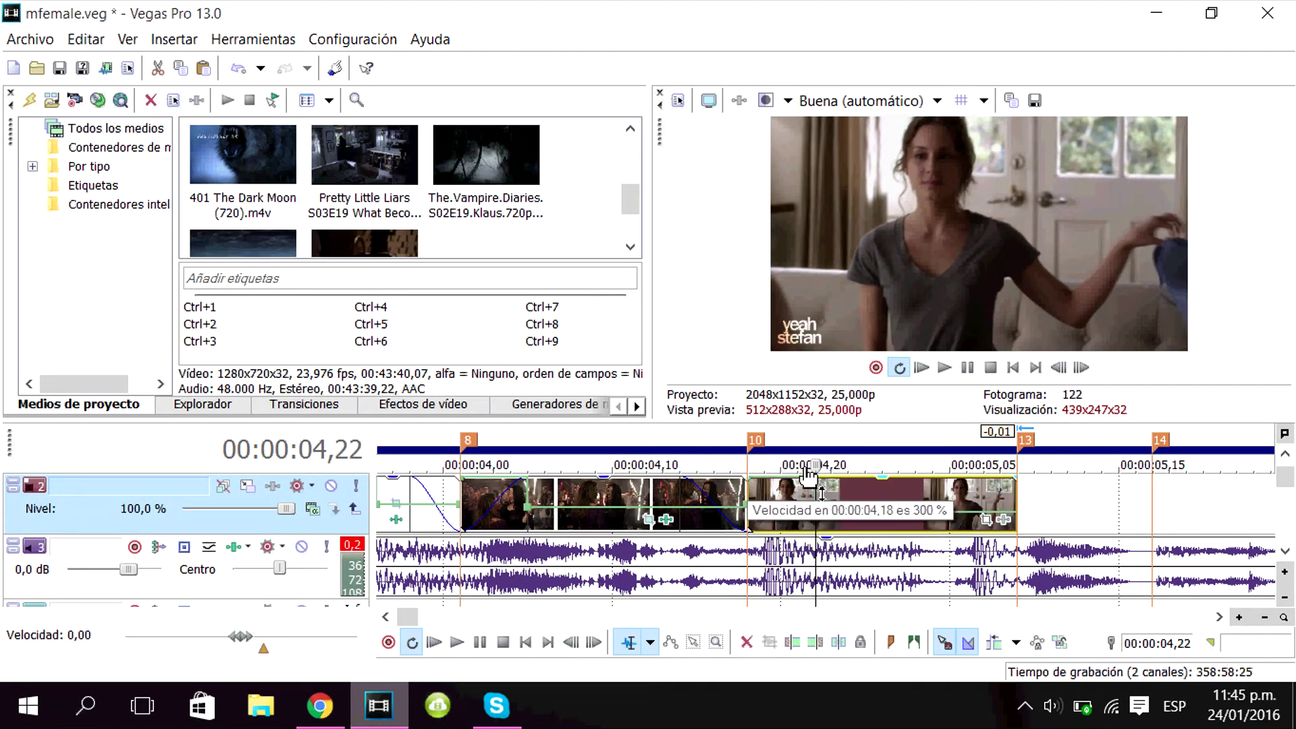
pyautogui.doubleClick(768, 523)
pyautogui.click(945, 368)
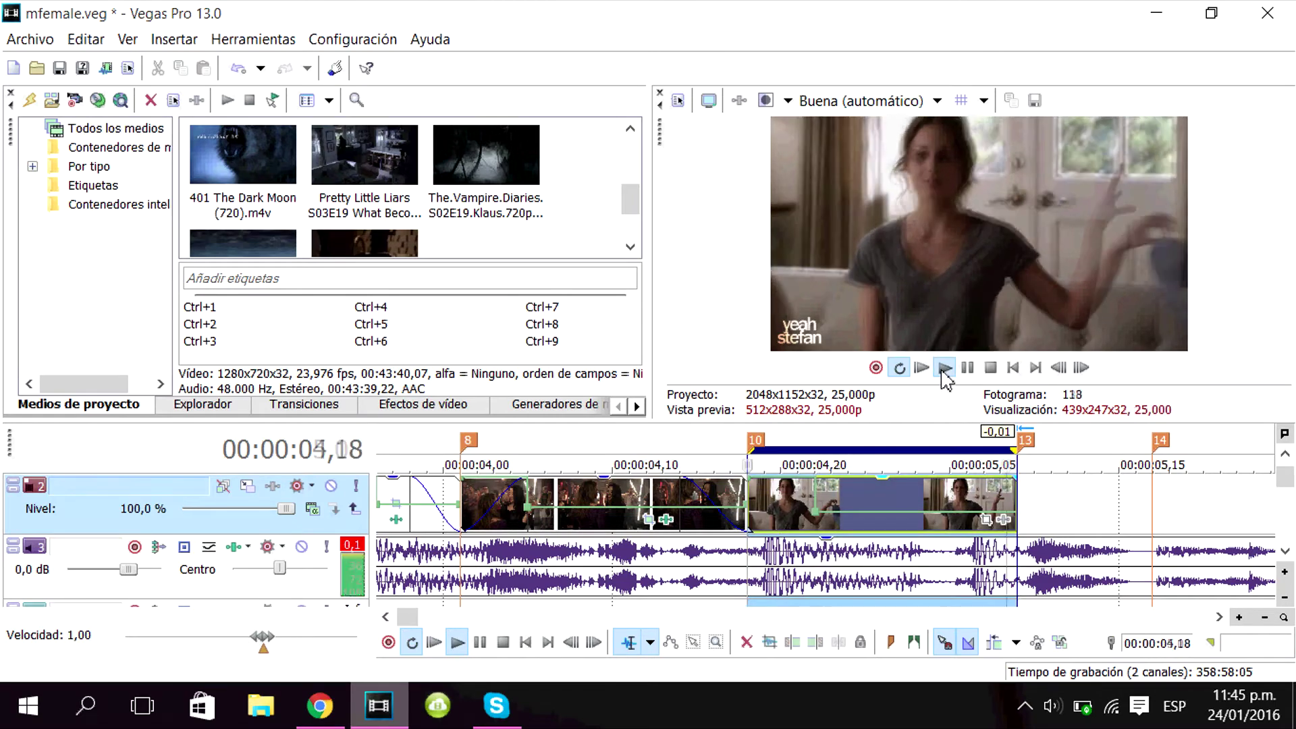
# Step: Crop the marker 10 clip slightly in its pan/crop settings and add a fade-out at its end
pyautogui.click(986, 518)
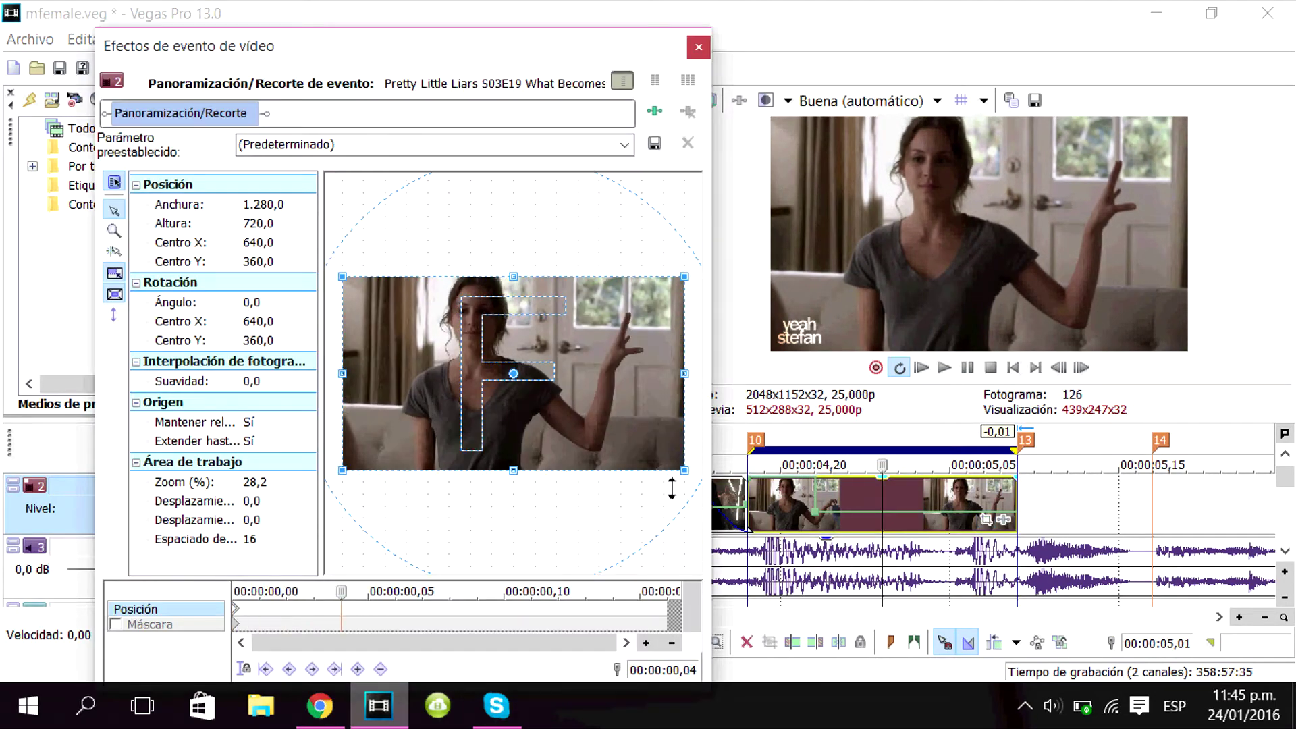
pyautogui.moveTo(684, 470); pyautogui.dragTo(671, 465)
pyautogui.click(698, 46)
pyautogui.moveTo(1014, 481); pyautogui.dragTo(976, 503)
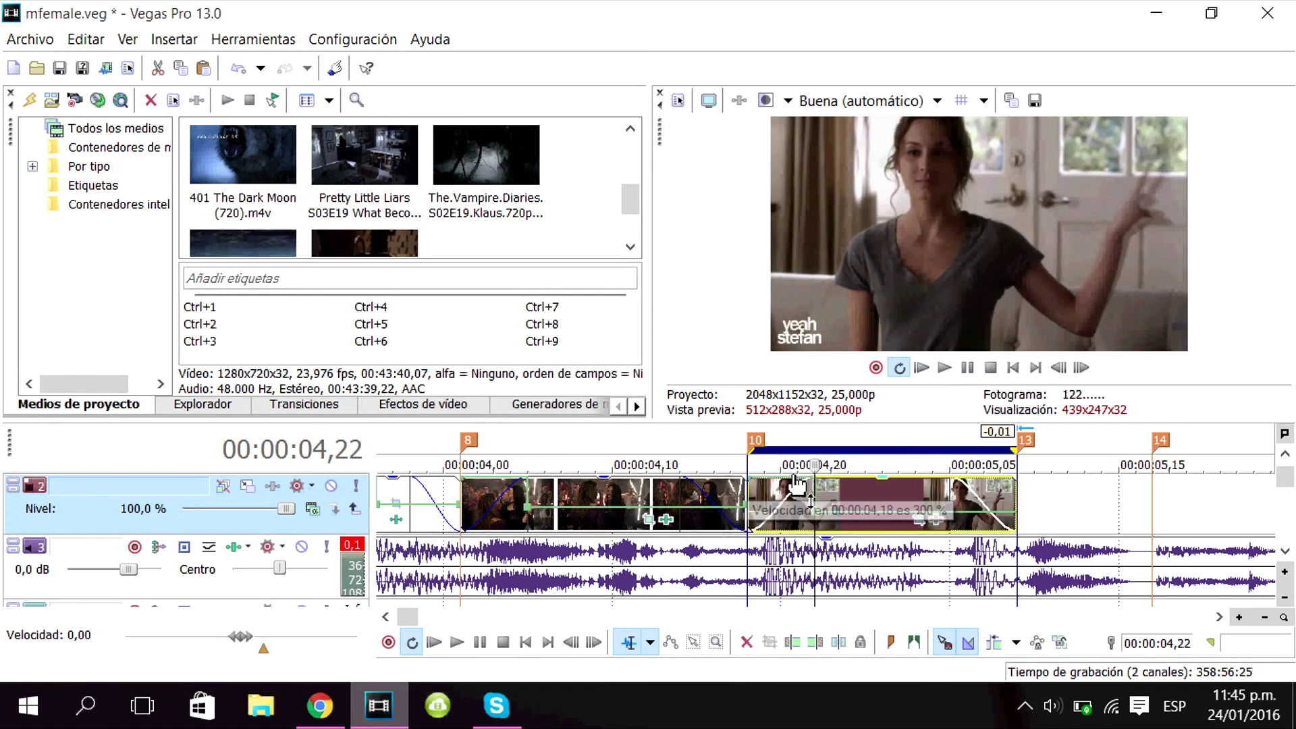
# Step: Apply the gloww glow preset to the marker 10 clip, animate its intensity downward with a second keyframe, and save the project
pyautogui.click(400, 408)
pyautogui.moveTo(508, 262); pyautogui.dragTo(883, 523)
pyautogui.click(610, 248)
pyautogui.moveTo(224, 564); pyautogui.dragTo(453, 561)
pyautogui.moveTo(280, 248); pyautogui.dragTo(269, 248)
pyautogui.click(698, 46)
pyautogui.click(61, 68)
# Step: Play the sequence from the beginning to check the marker 10 clip's glow
pyautogui.doubleClick(746, 562)
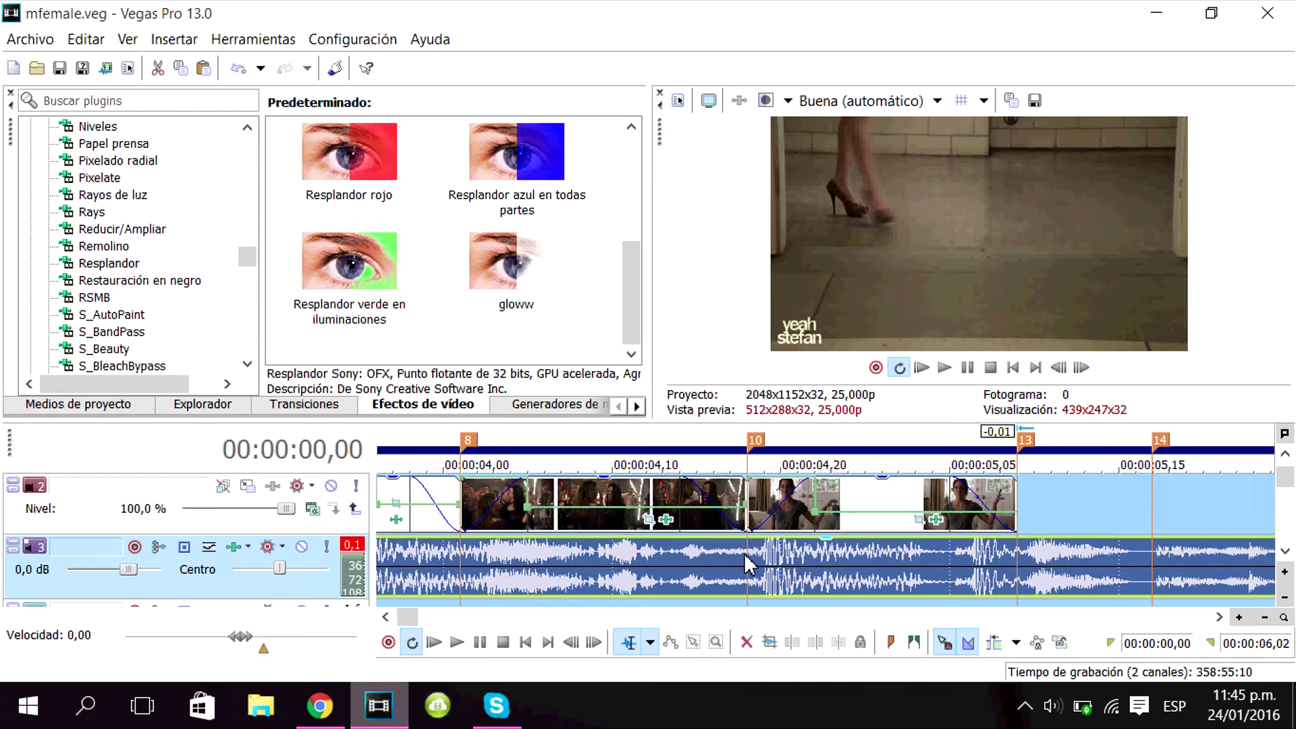
pyautogui.press('space')
pyautogui.press('space')
# Step: Add a fade-out at the end of the marker 8 clip and play the sequence
pyautogui.click(612, 498)
pyautogui.moveTo(746, 483); pyautogui.dragTo(700, 504)
pyautogui.scroll(-1, 860, 543)
pyautogui.doubleClick(868, 574)
pyautogui.click(923, 369)
pyautogui.scroll(-2, 906, 473)
pyautogui.click(942, 369)
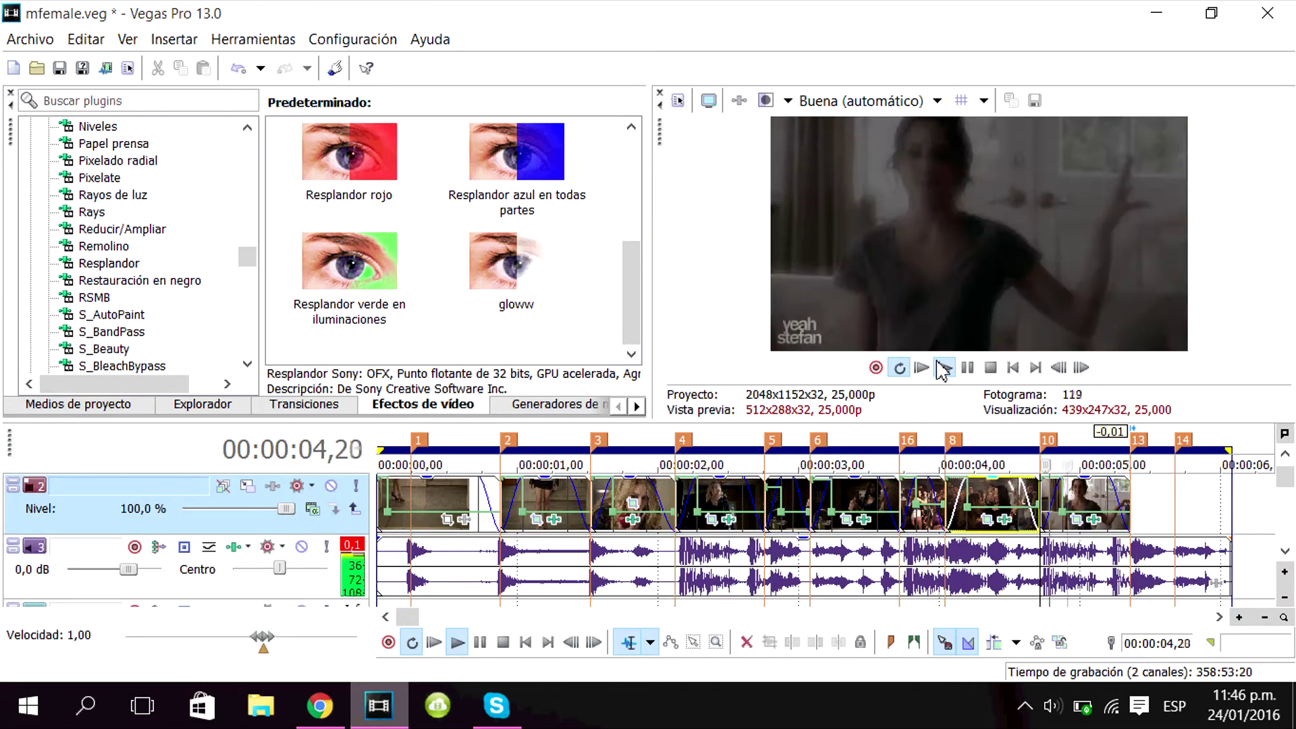
# Step: Apply the S_WarpPerspective jeje preset to the marker 10 clip with Roll 2,45 and Z Dist 1,300
pyautogui.click(1092, 502)
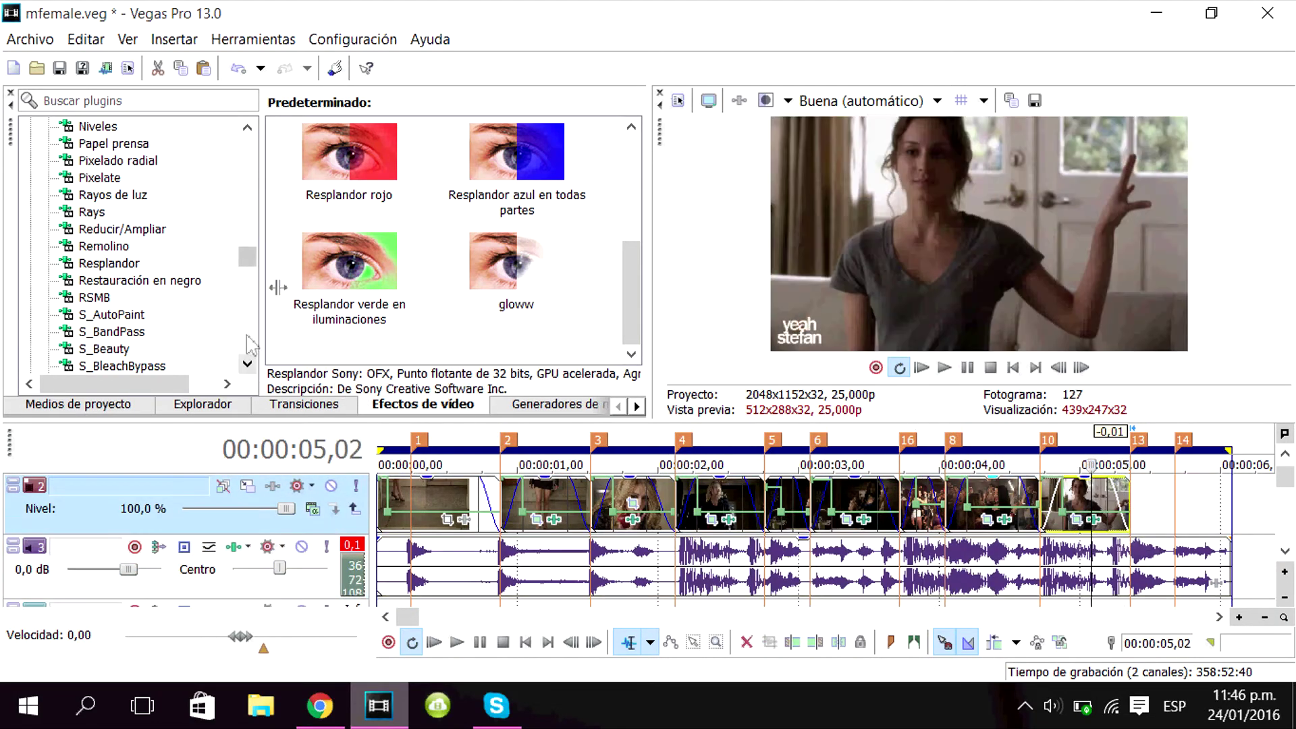
pyautogui.moveTo(247, 263); pyautogui.dragTo(246, 333)
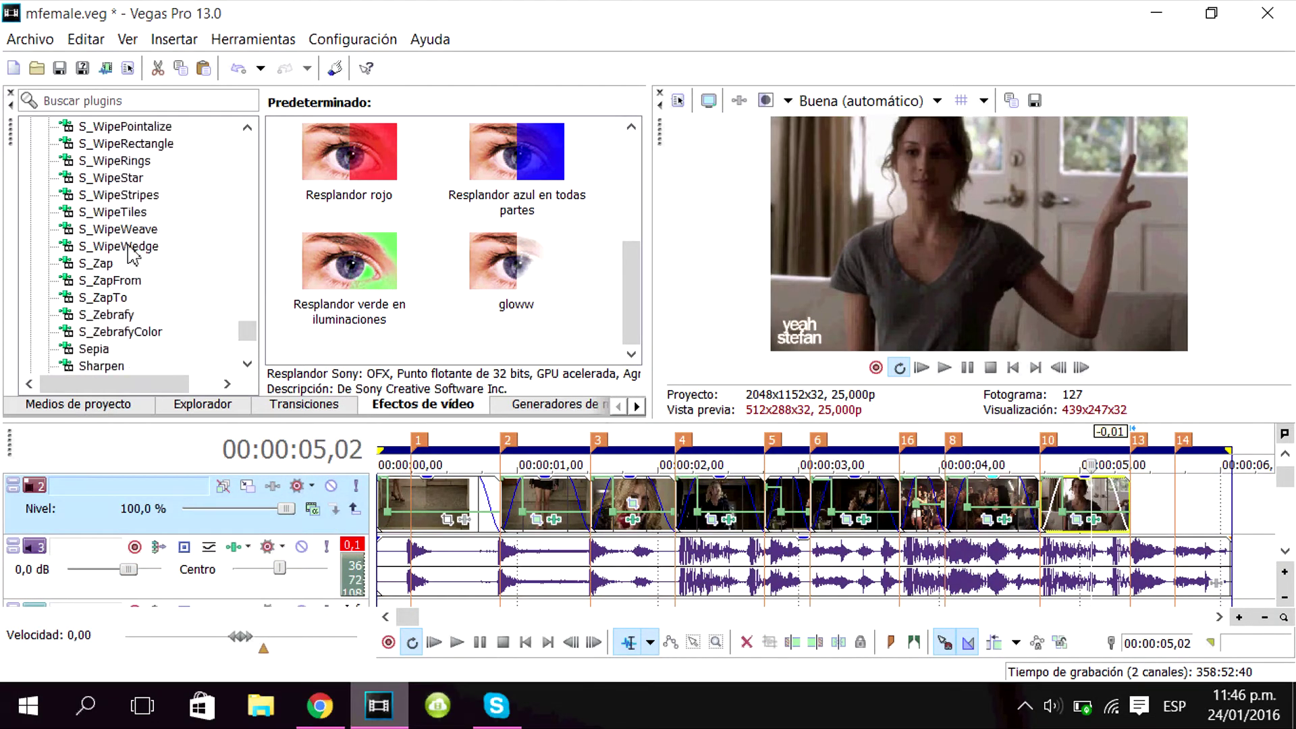
pyautogui.moveTo(516, 154); pyautogui.dragTo(1102, 491)
pyautogui.moveTo(267, 378); pyautogui.dragTo(291, 346)
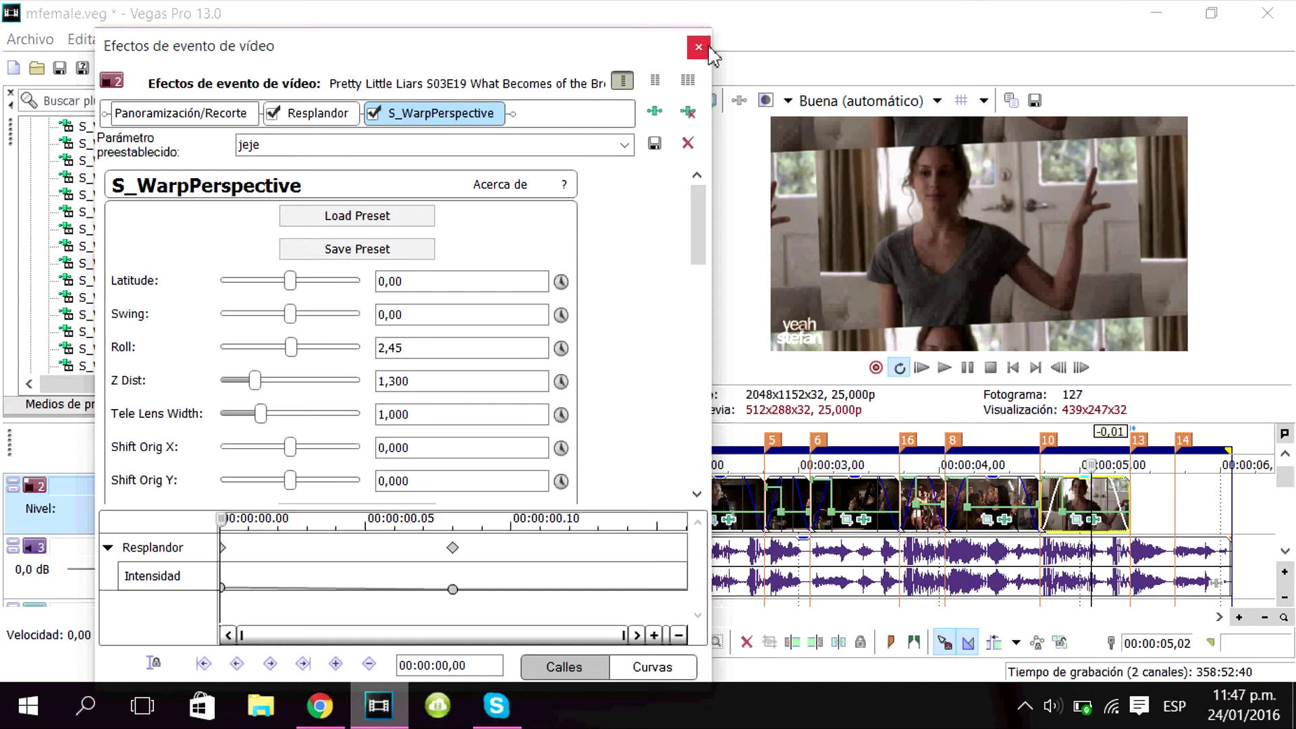
pyautogui.click(707, 48)
# Step: Apply the S_WarpFishEye jejeee preset to the marker 10 clip
pyautogui.click(122, 228)
pyautogui.moveTo(516, 263); pyautogui.dragTo(1096, 486)
pyautogui.click(699, 47)
# Step: Apply the BCC Prism jeje preset to the marker 10 clip and move pan/crop to the end of its effect chain
pyautogui.moveTo(244, 319); pyautogui.dragTo(239, 306)
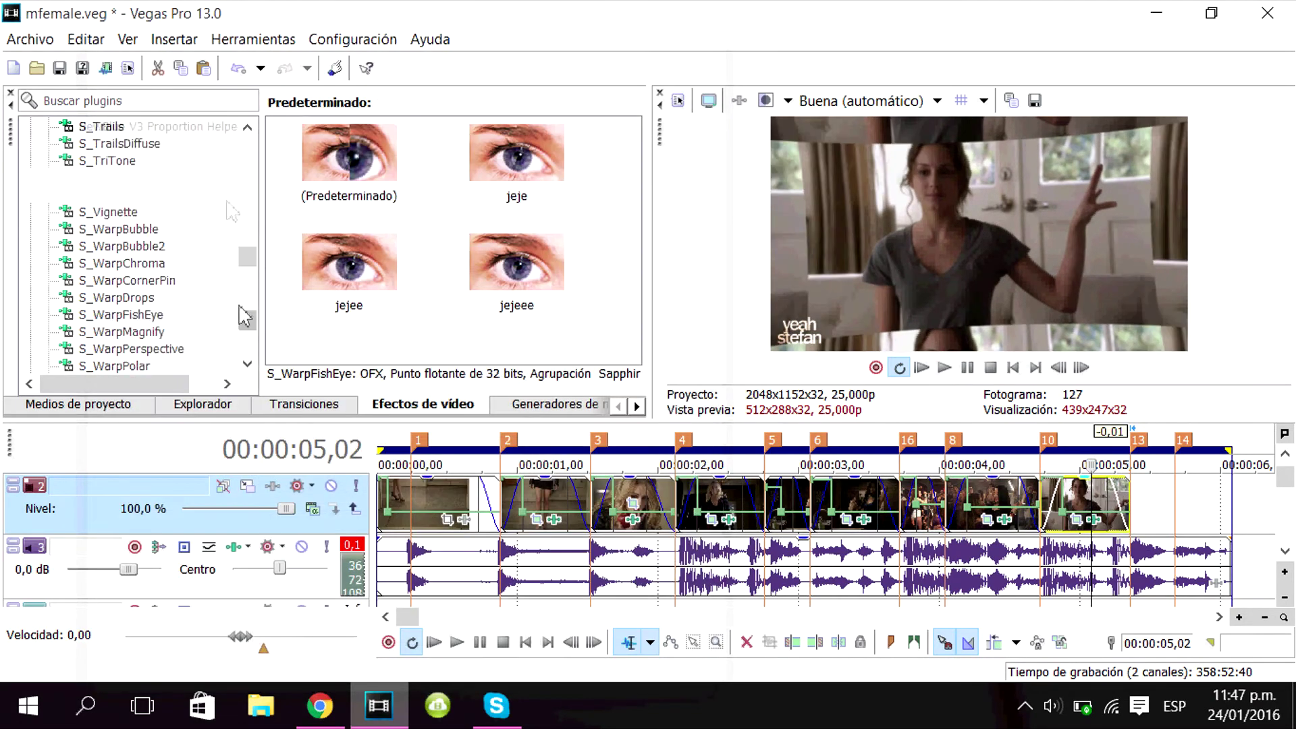
pyautogui.scroll(20, 169, 324)
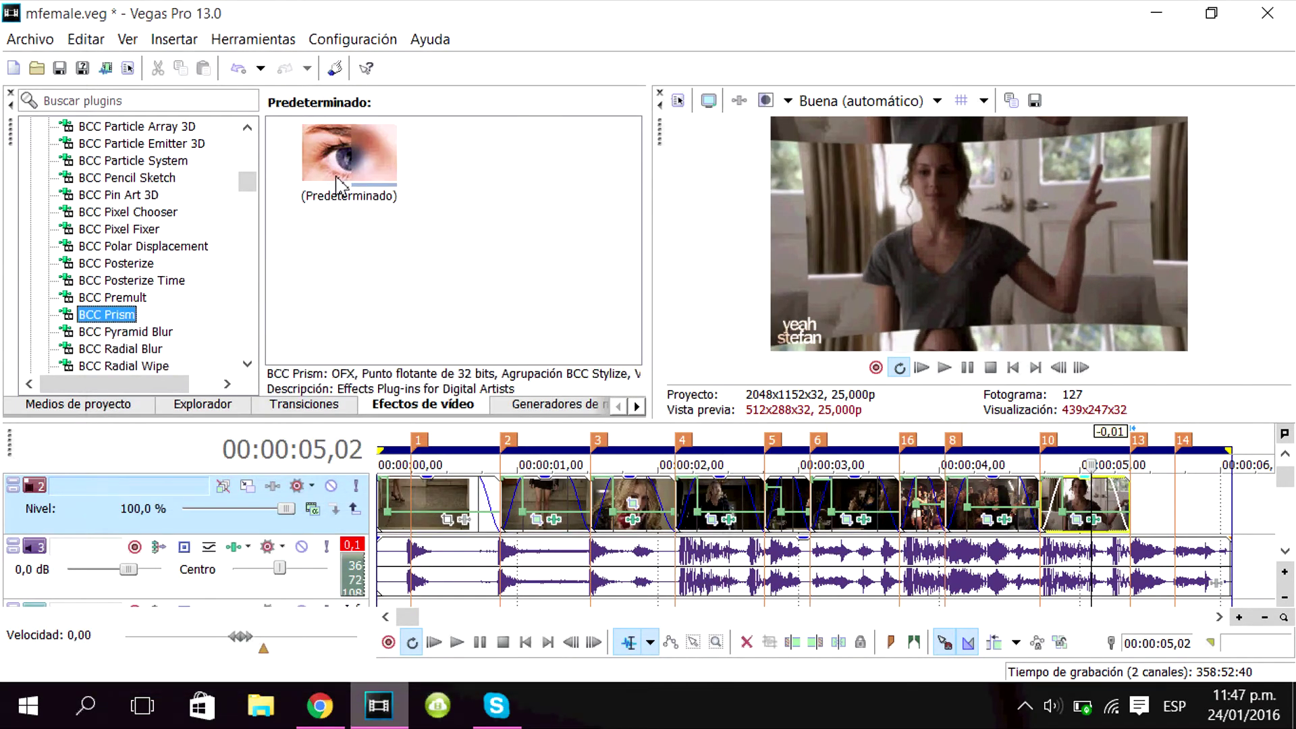
pyautogui.moveTo(511, 173); pyautogui.dragTo(1088, 496)
pyautogui.moveTo(168, 114); pyautogui.dragTo(570, 120)
pyautogui.click(698, 46)
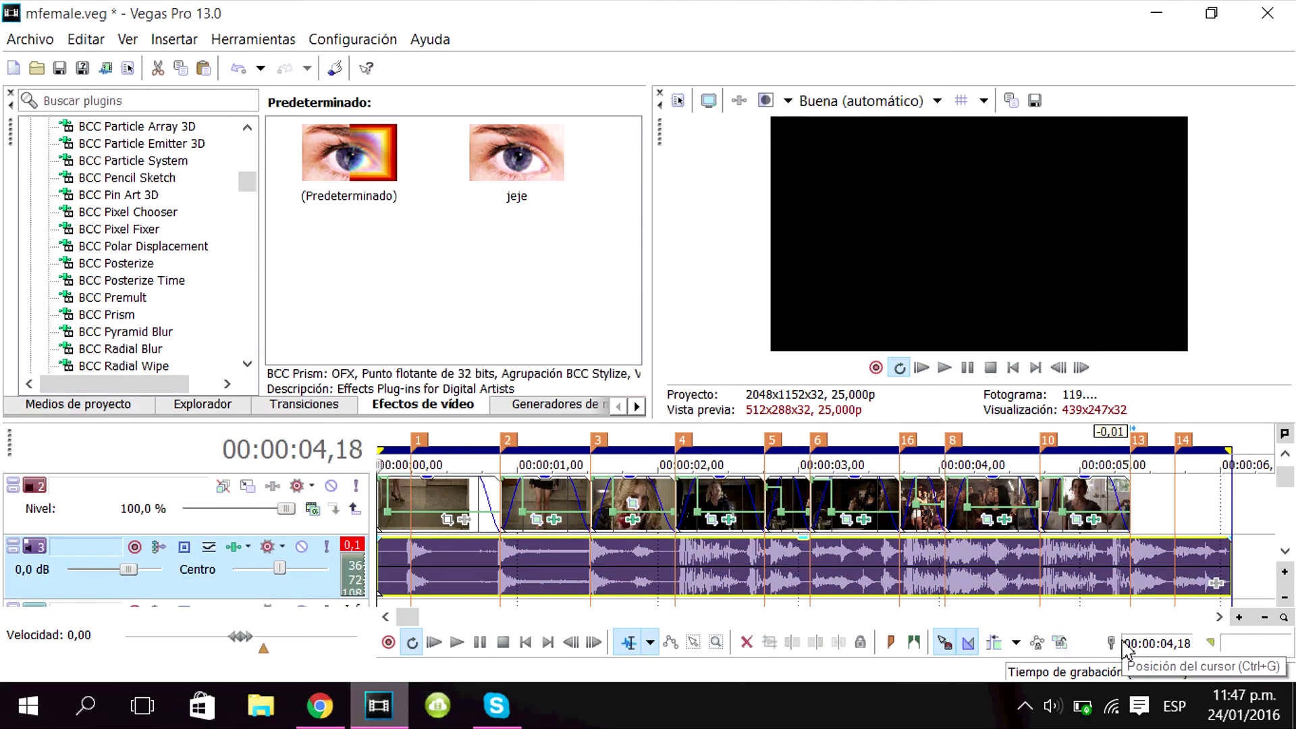
# Step: Add the episode 105 The Tell (1080) from the project media to the timeline
pyautogui.hotkey('shift', 'space')
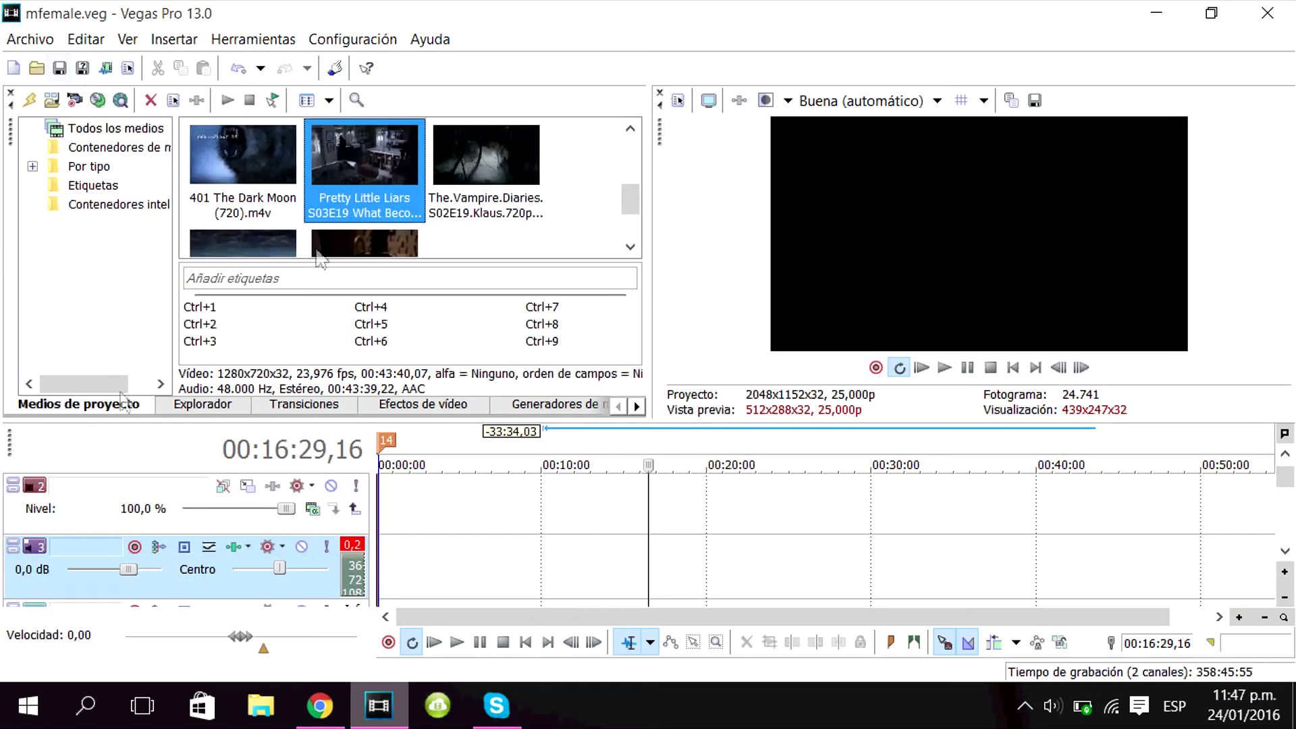
pyautogui.scroll(3, 297, 220)
pyautogui.moveTo(297, 215); pyautogui.dragTo(287, 530)
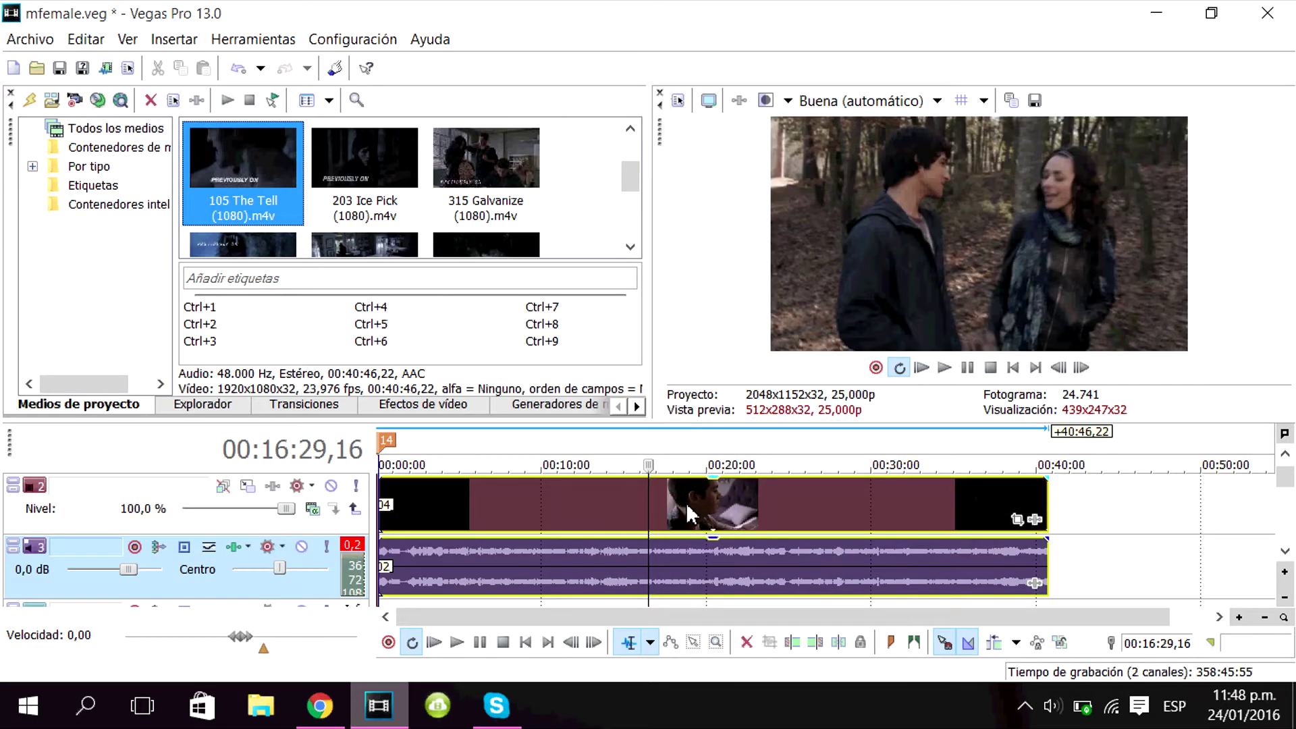
# Step: Look through the 105 The Tell footage for a usable bedroom shot, ending at 00:18:06,14
pyautogui.scroll(2, 688, 514)
pyautogui.click(883, 506)
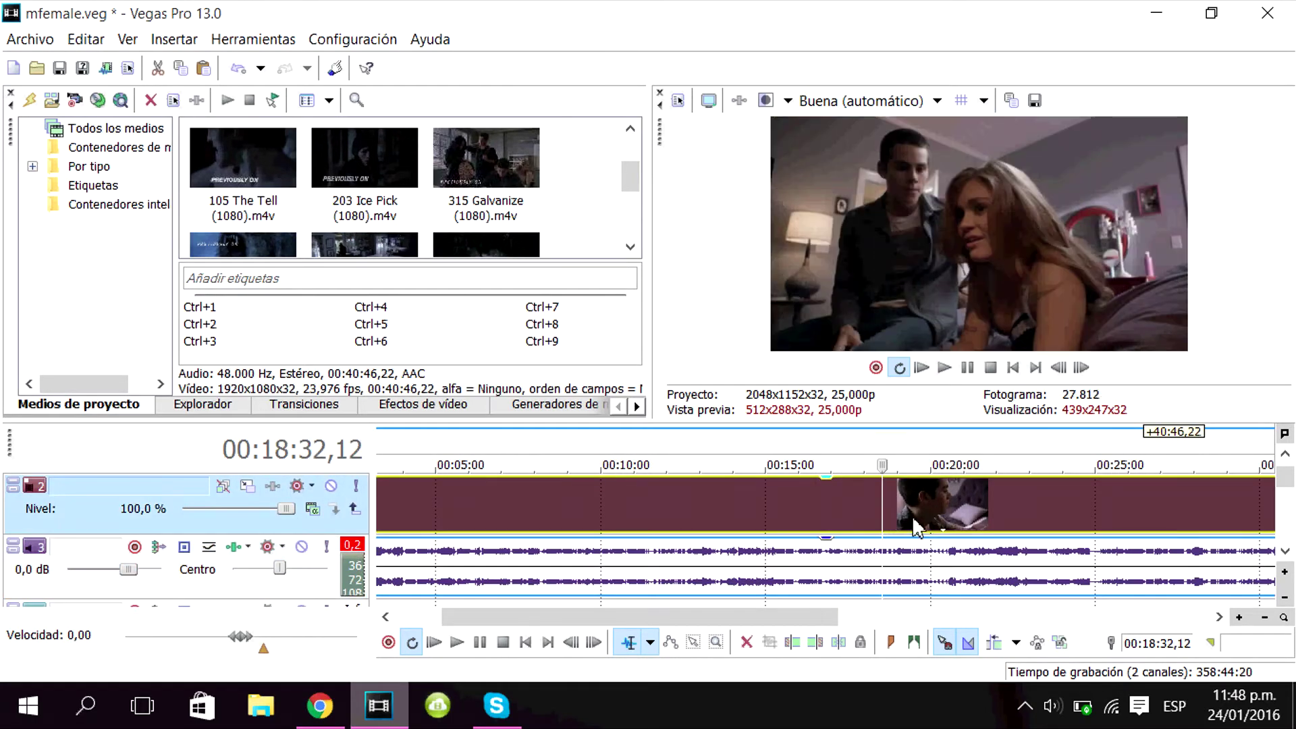
pyautogui.click(860, 502)
pyautogui.click(845, 510)
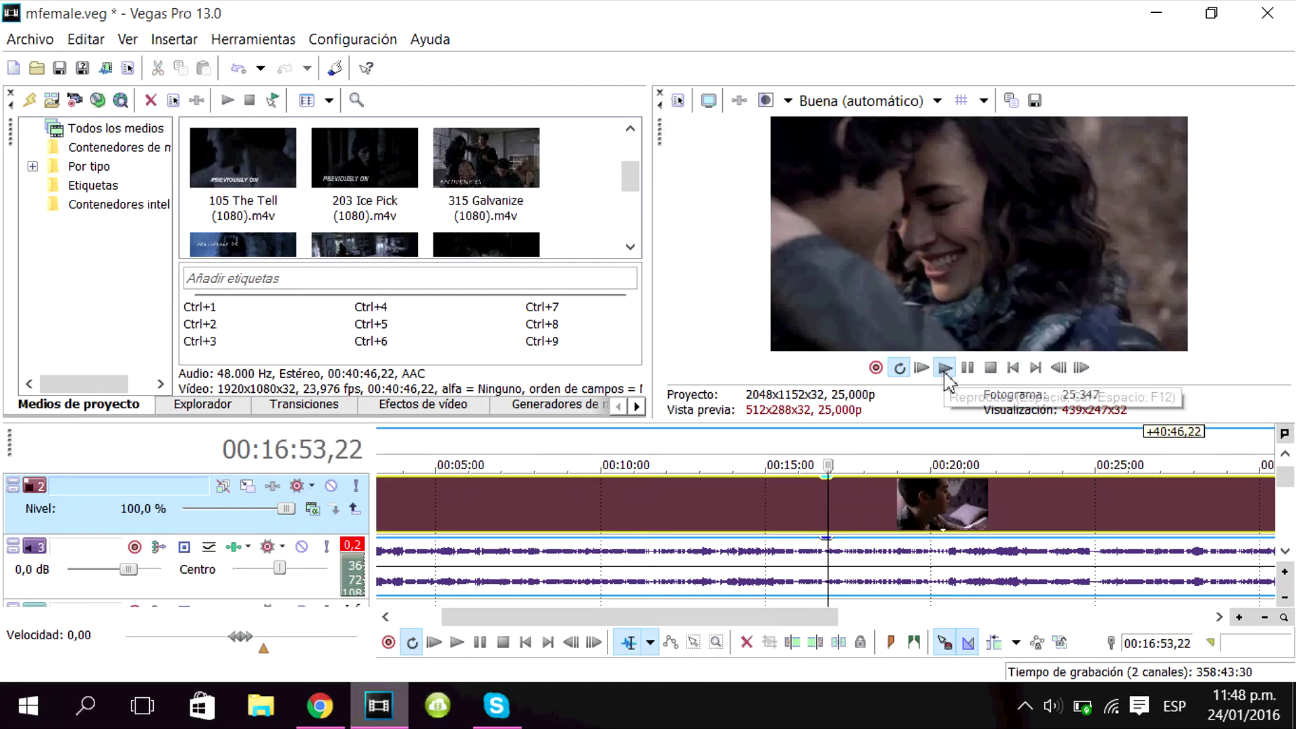
pyautogui.click(944, 367)
pyautogui.scroll(6, 841, 515)
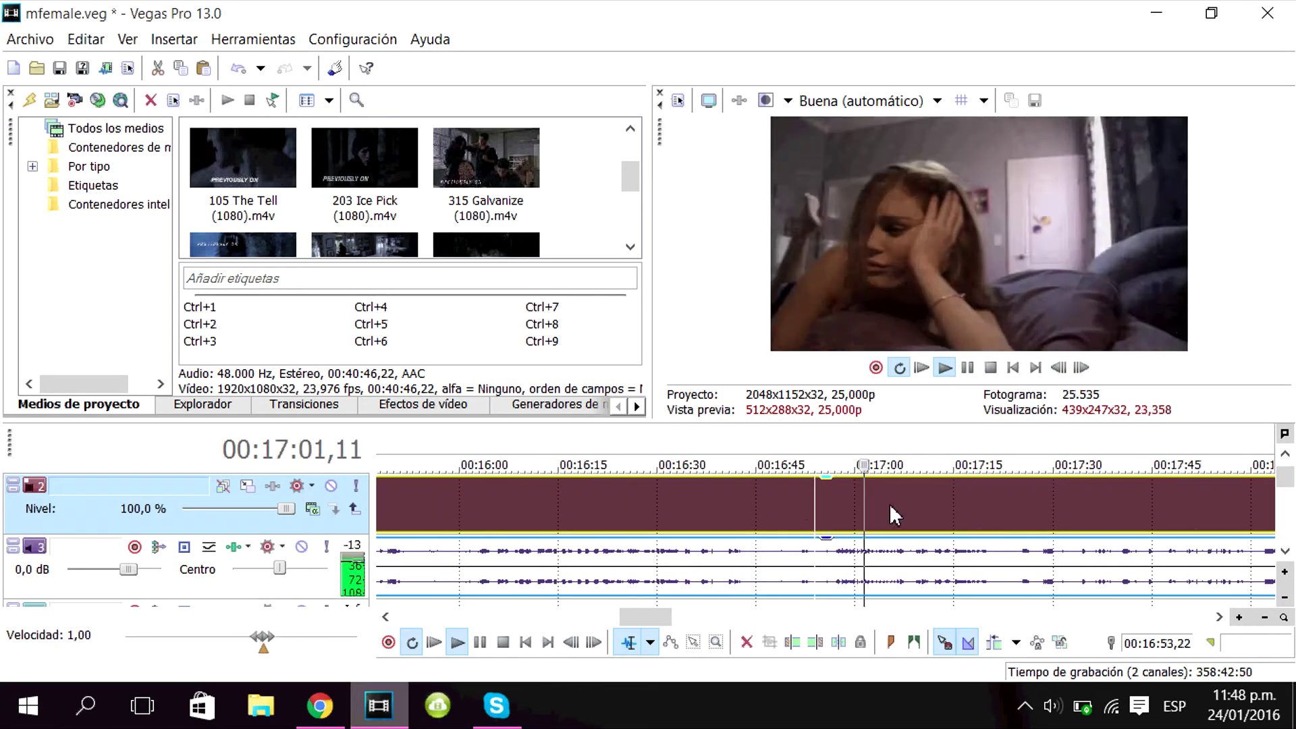
pyautogui.click(971, 494)
pyautogui.click(1088, 498)
pyautogui.scroll(-2, 1121, 532)
pyautogui.click(889, 510)
pyautogui.click(944, 370)
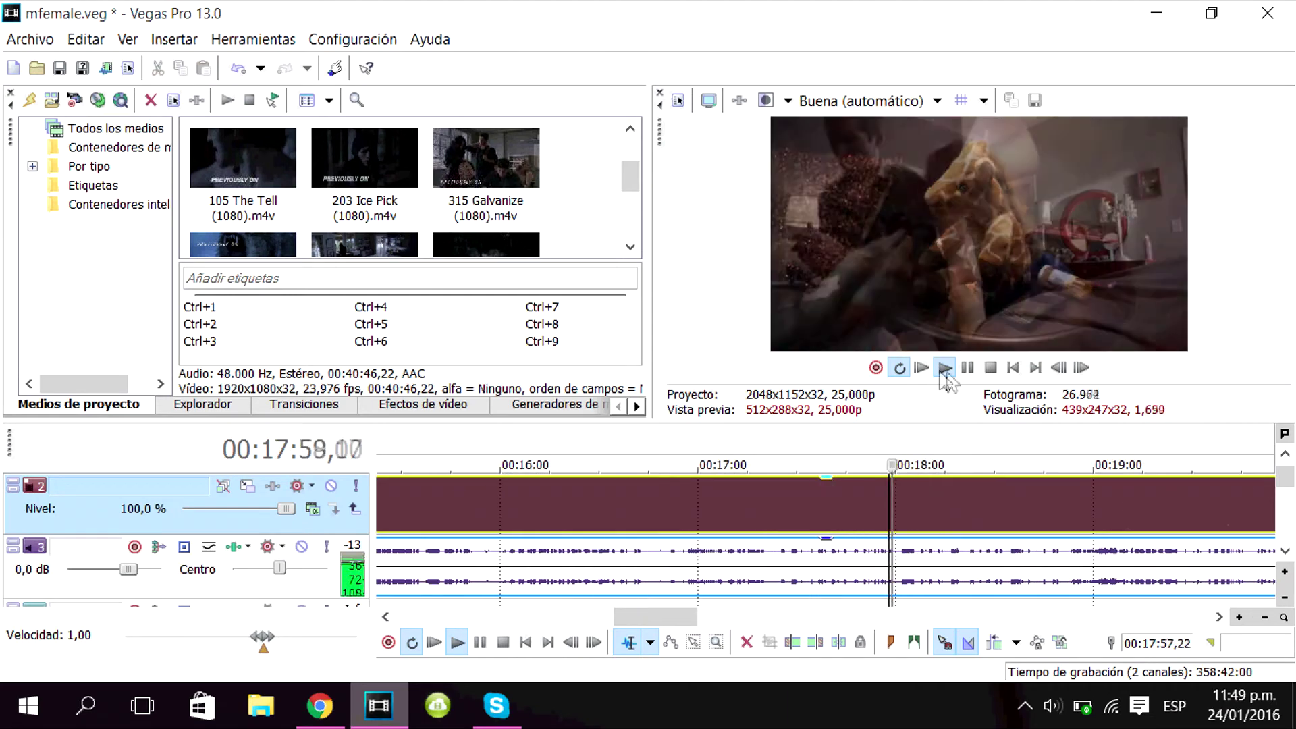
pyautogui.click(970, 373)
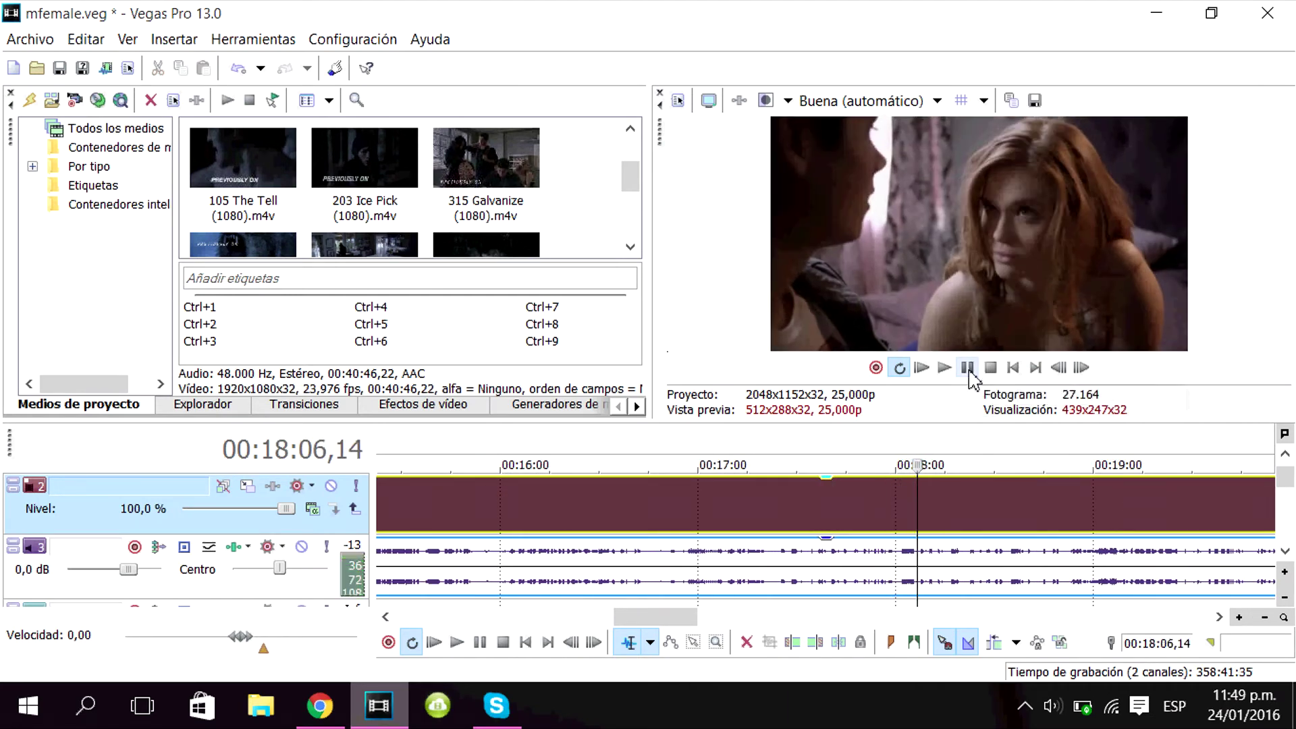
# Step: Split the episode at 00:18:06,14, delete the footage before it and isolate the bedroom close-up
pyautogui.press('s')
pyautogui.click(904, 506)
pyautogui.press('Delete')
pyautogui.click(938, 506)
pyautogui.click(918, 506)
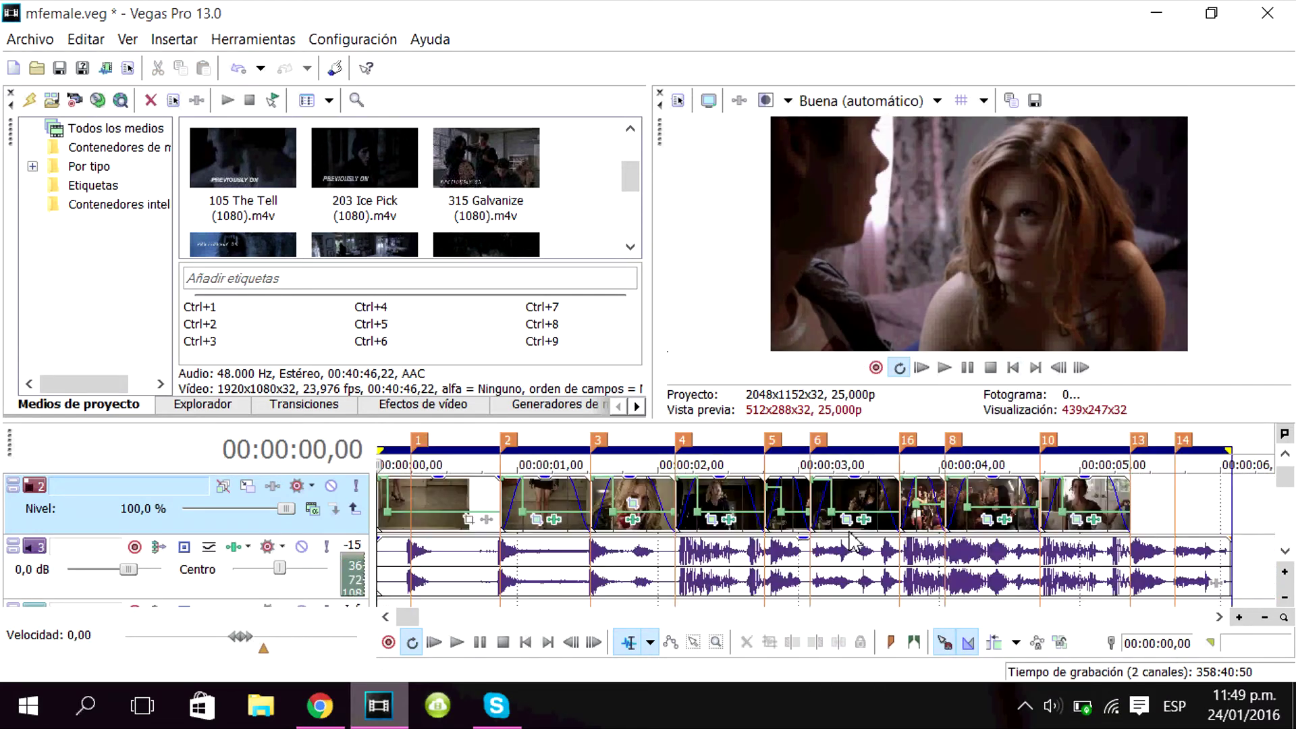
# Step: Place the bedroom close-up so that it starts at marker 14, at 00:00:05,17
pyautogui.moveTo(1073, 509); pyautogui.dragTo(1101, 509)
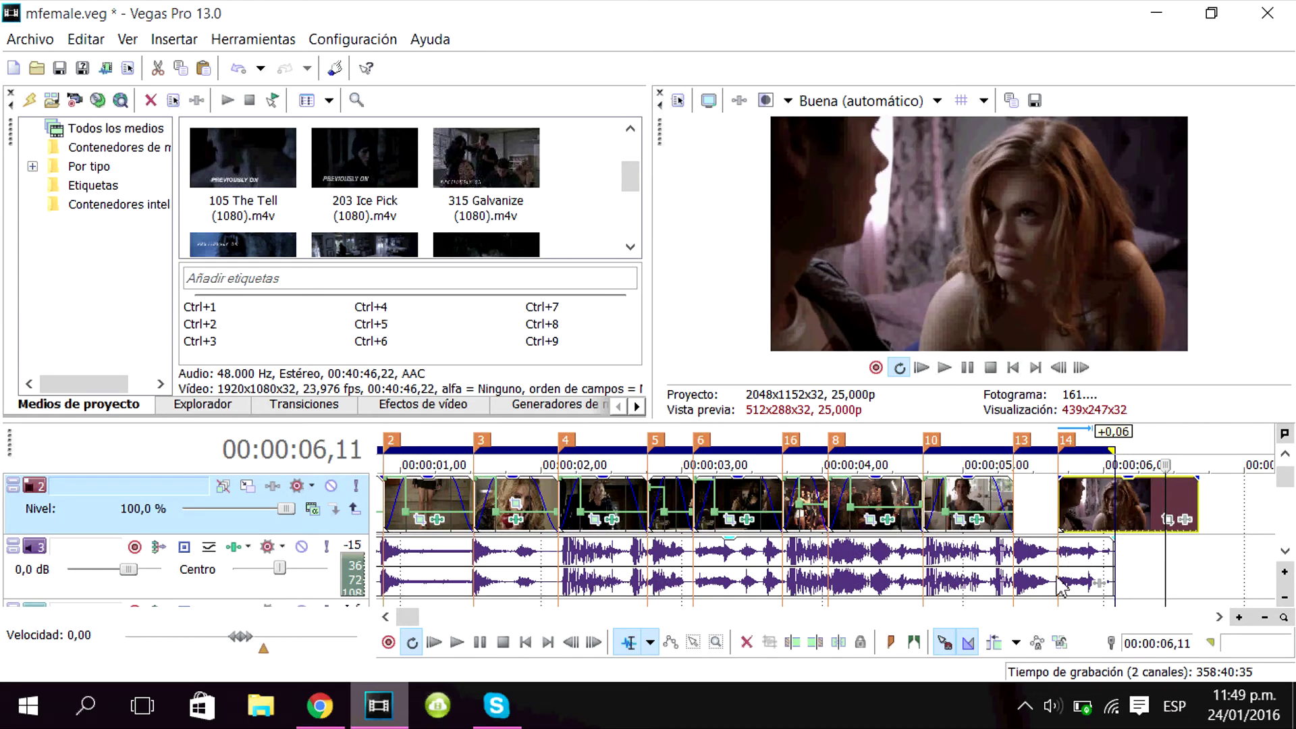
pyautogui.doubleClick(1080, 511)
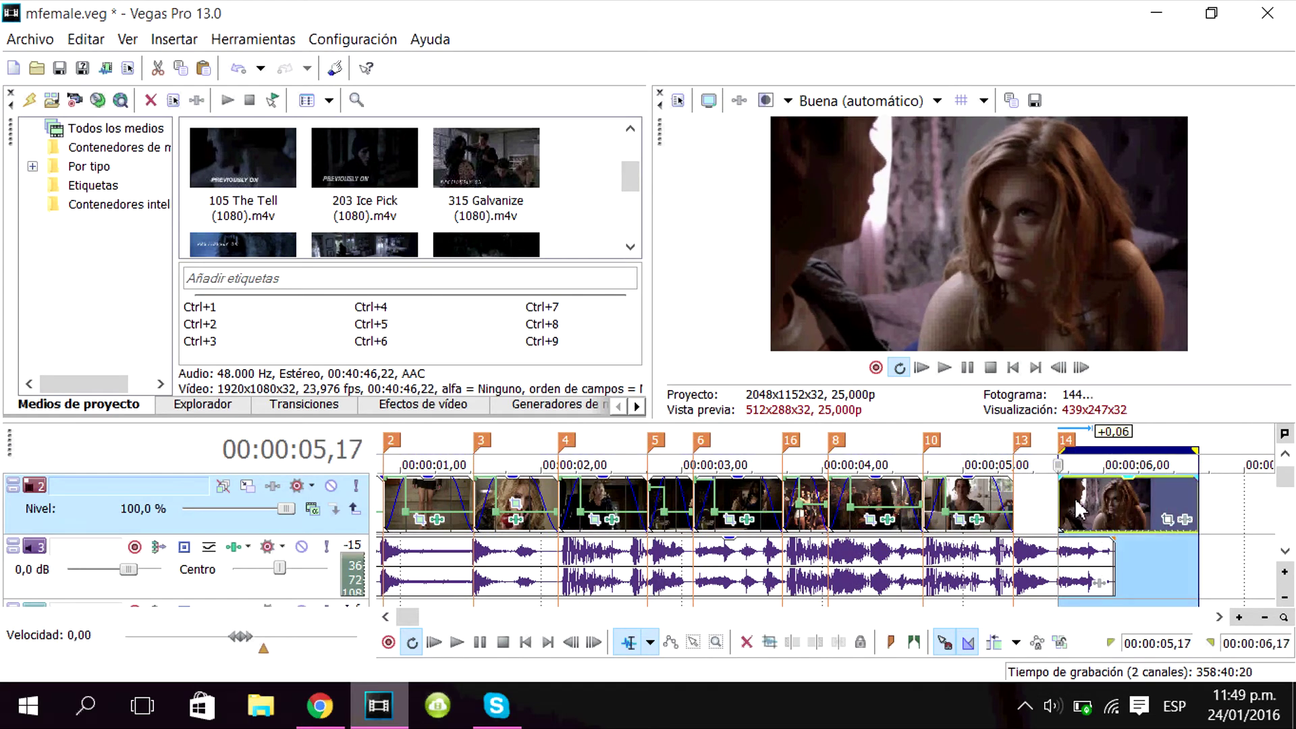
pyautogui.click(1078, 524)
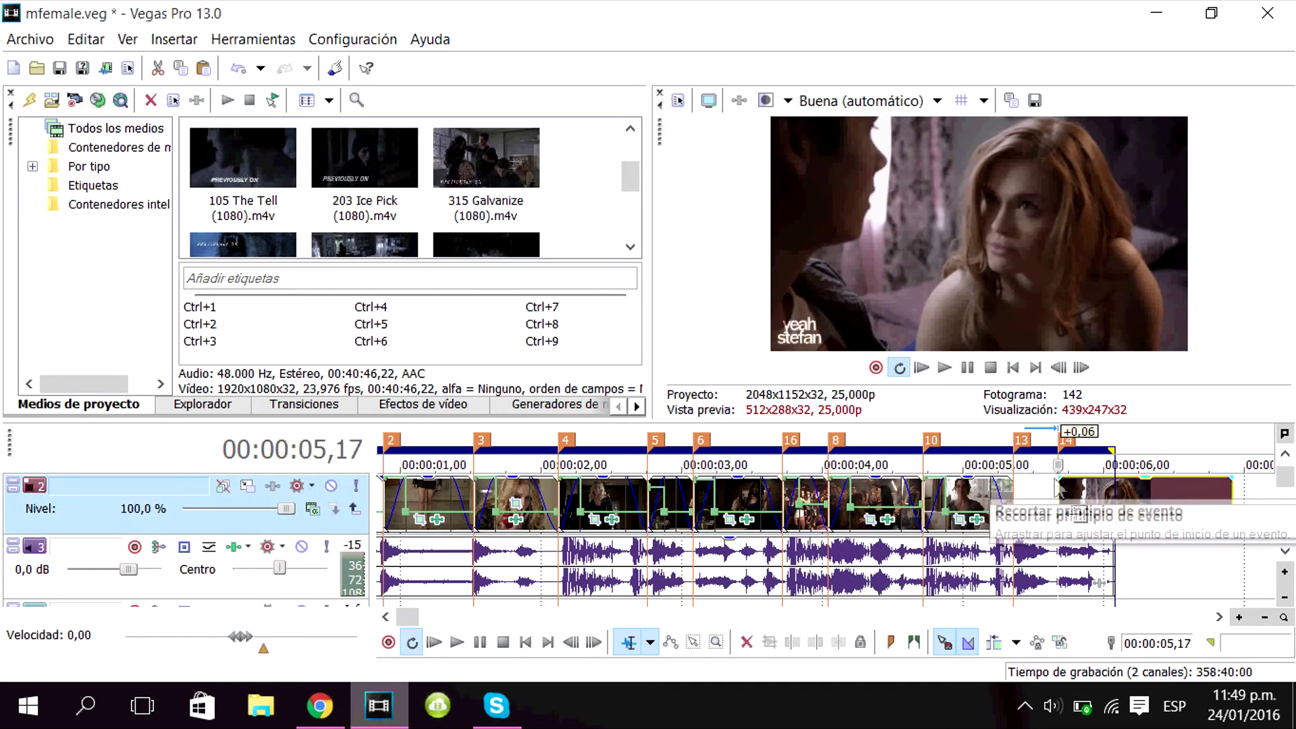
pyautogui.click(967, 368)
# Step: Add a velocity envelope to the marker 14 clip and remove the part extending beyond the end of the music
pyautogui.click(1176, 519)
pyautogui.scroll(1, 1176, 520)
pyautogui.rightClick(866, 508)
pyautogui.click(803, 556)
pyautogui.rightClick(846, 504)
pyautogui.click(885, 406)
pyautogui.click(840, 521)
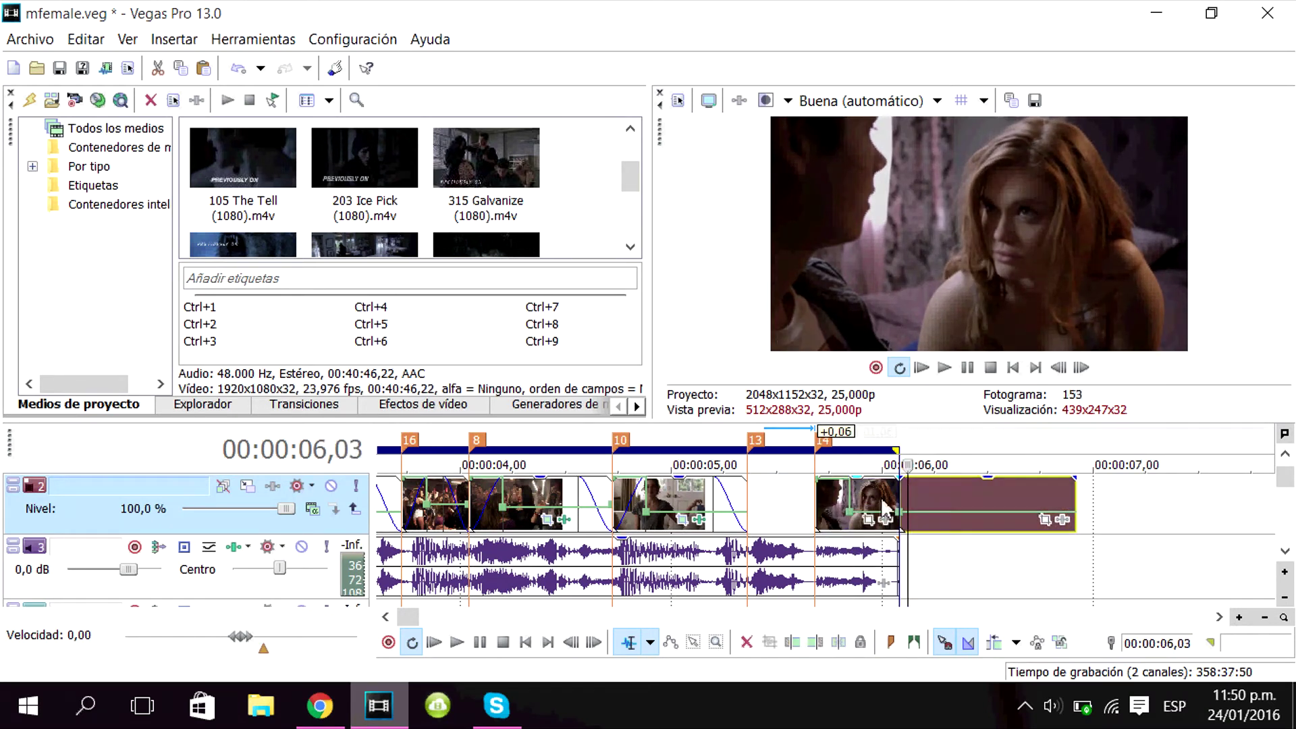
pyautogui.press('Delete')
# Step: Play the last part of the edit and search the remaining episode footage for another bedroom shot near 00:19:53
pyautogui.click(823, 579)
pyautogui.press('space')
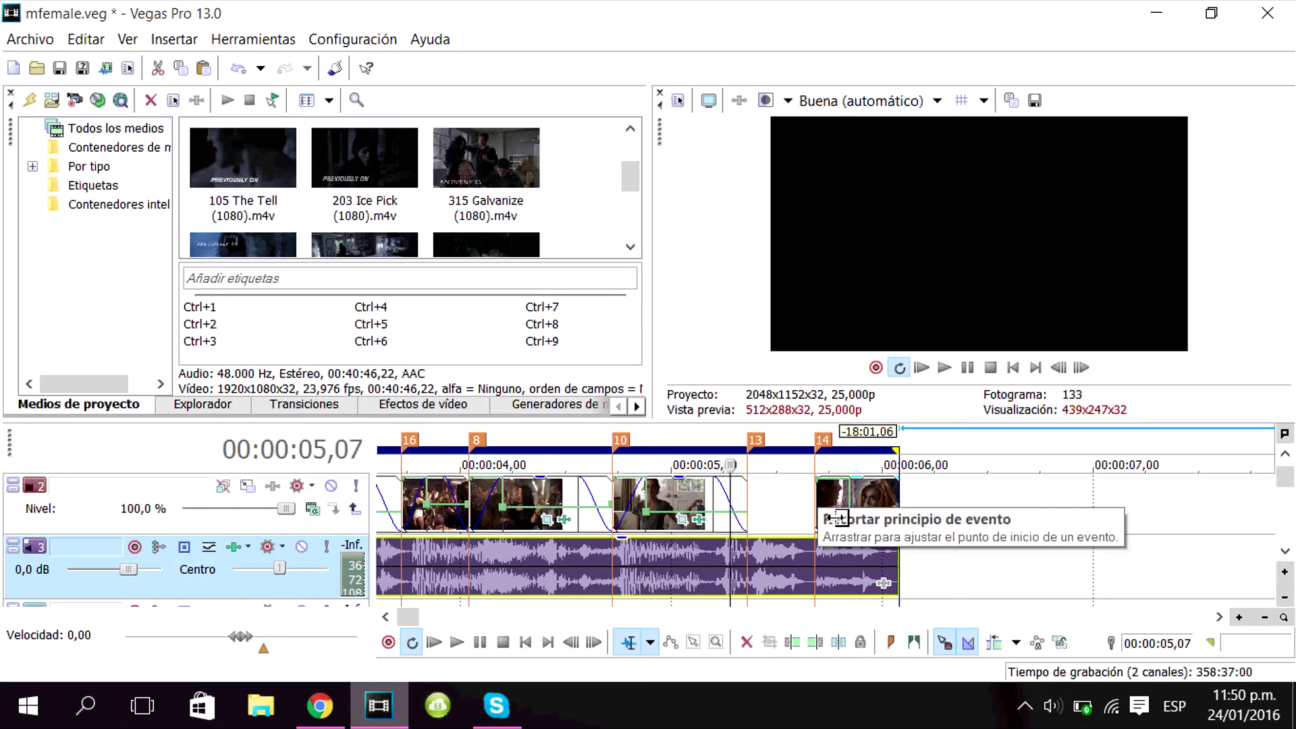
pyautogui.scroll(-5, 945, 500)
pyautogui.scroll(-8, 943, 494)
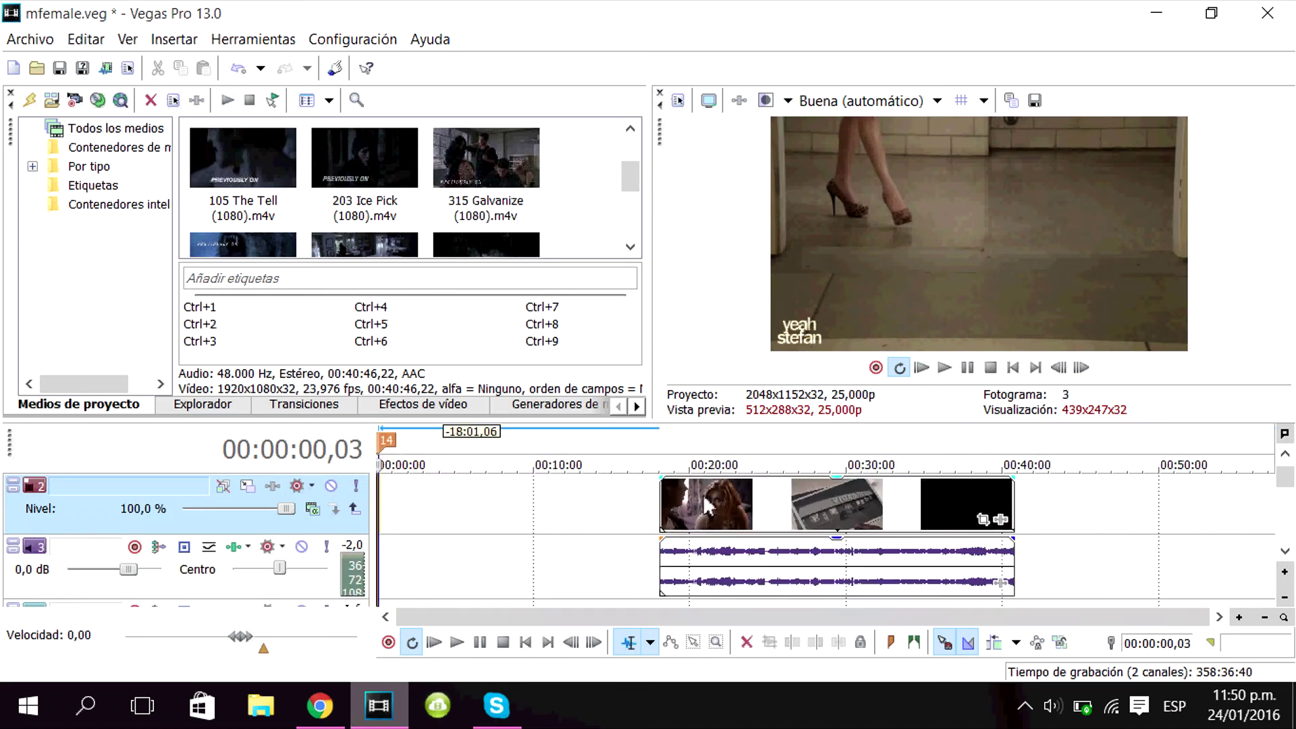
pyautogui.click(684, 500)
pyautogui.scroll(2, 685, 499)
pyautogui.click(838, 503)
pyautogui.scroll(2, 837, 502)
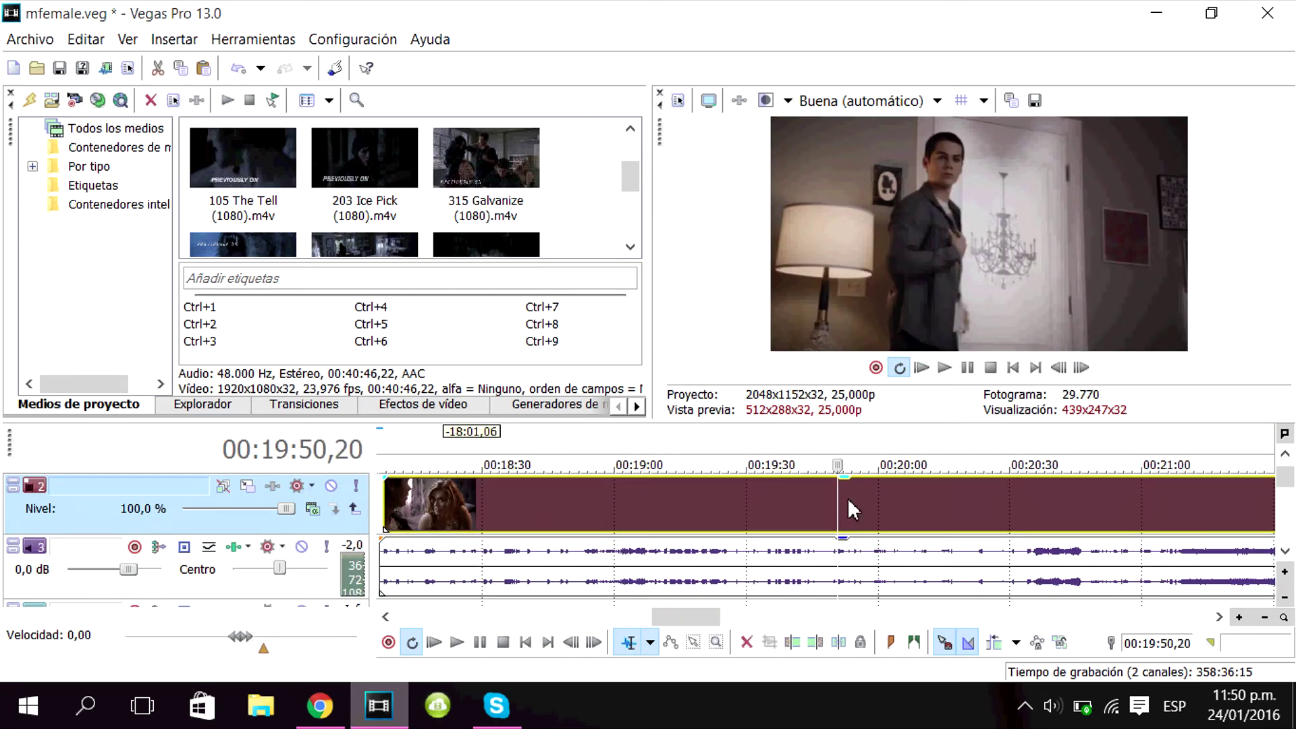
pyautogui.click(870, 506)
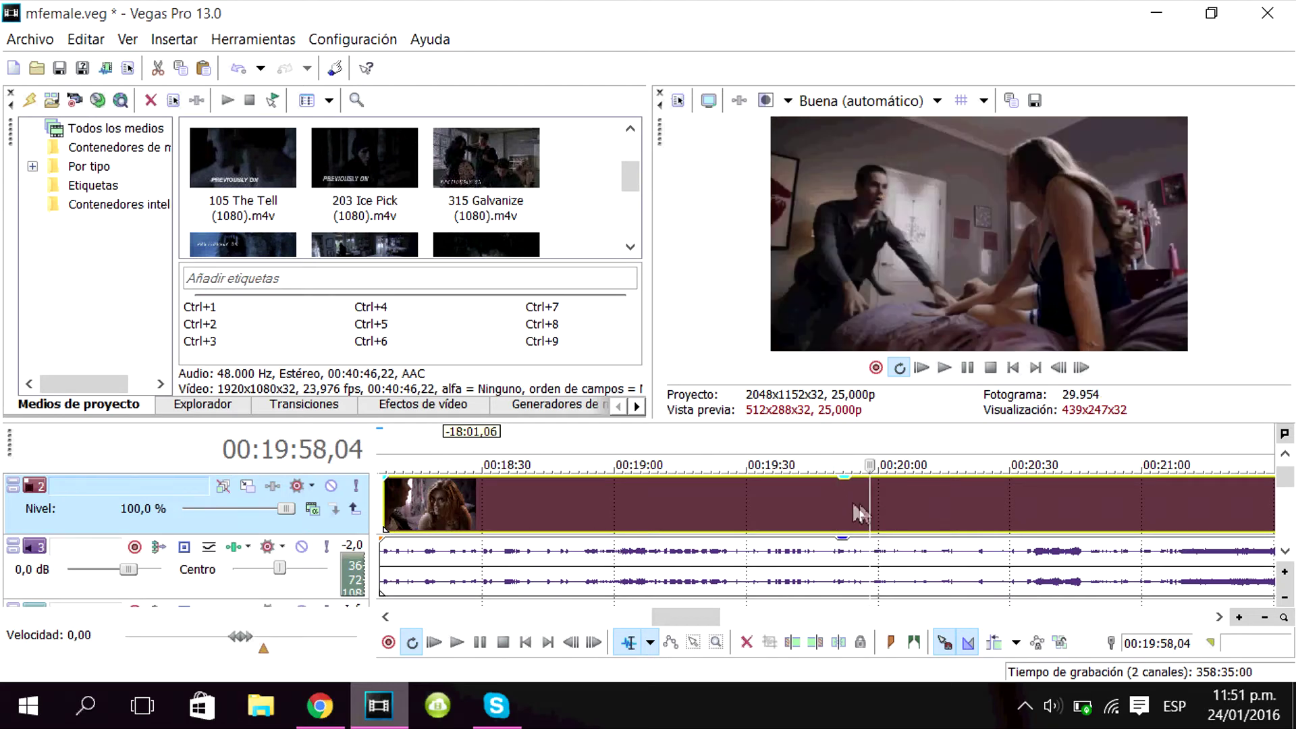
pyautogui.click(848, 502)
pyautogui.scroll(3, 824, 505)
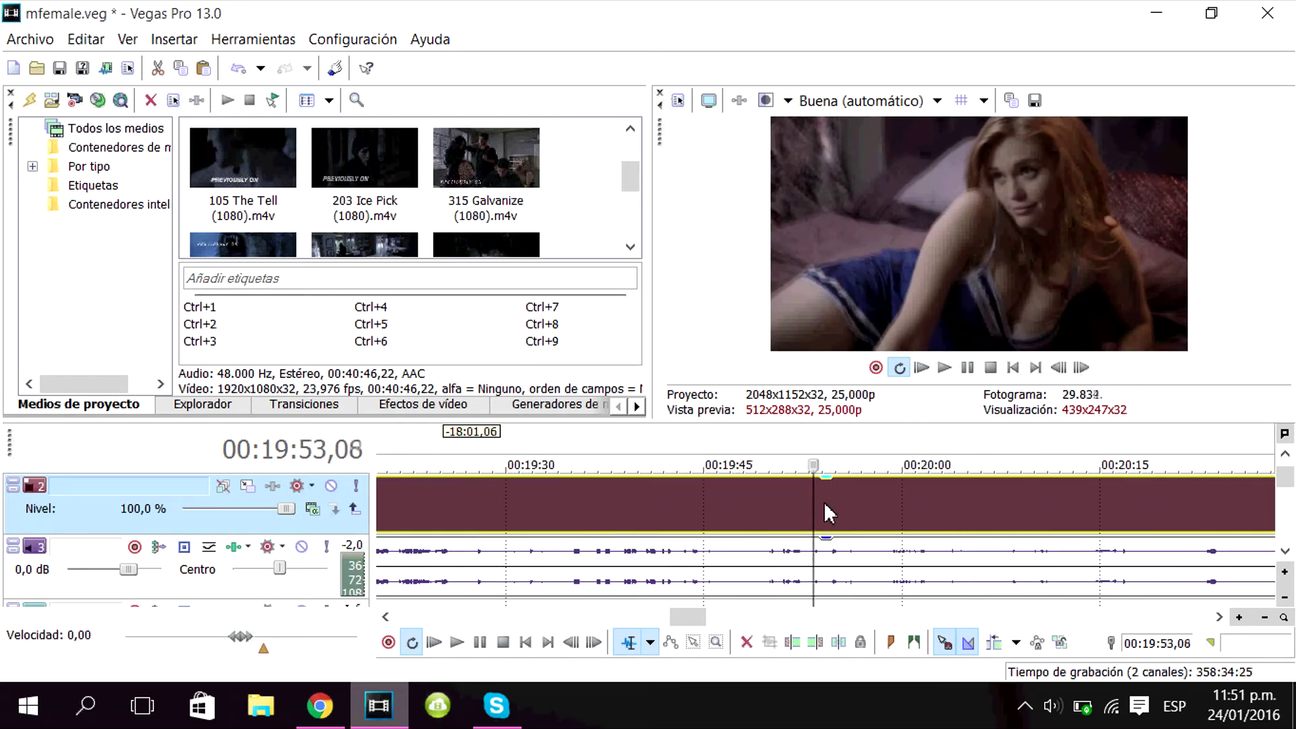
# Step: Split the episode at about 00:19:53, delete the footage before it and cut out the reclining shot
pyautogui.press('Left')
pyautogui.press('Left')
pyautogui.press('Left')
pyautogui.press('s')
pyautogui.click(789, 507)
pyautogui.press('Delete')
pyautogui.click(813, 507)
pyautogui.click(944, 368)
pyautogui.click(967, 368)
pyautogui.press('s')
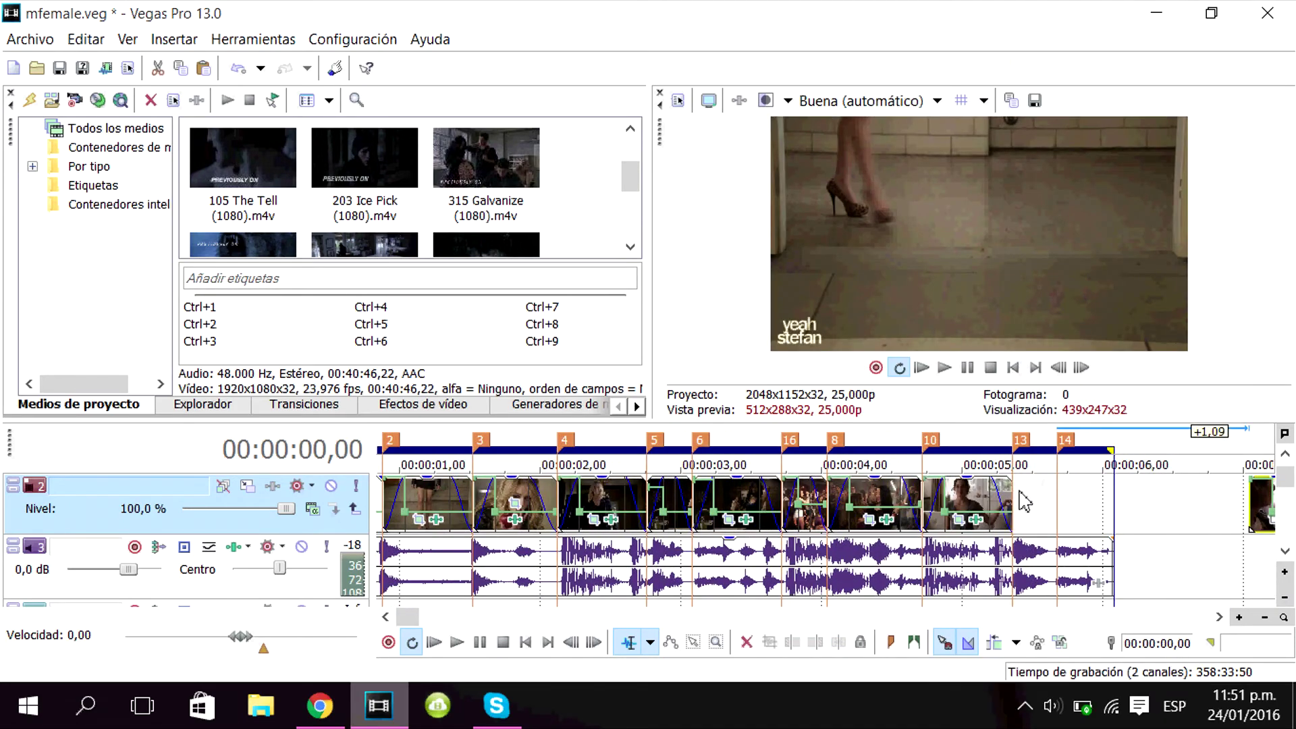
# Step: Place the reclining shot at marker 13 and shape its velocity envelope with a fast start dropping to 45 %
pyautogui.click(1033, 523)
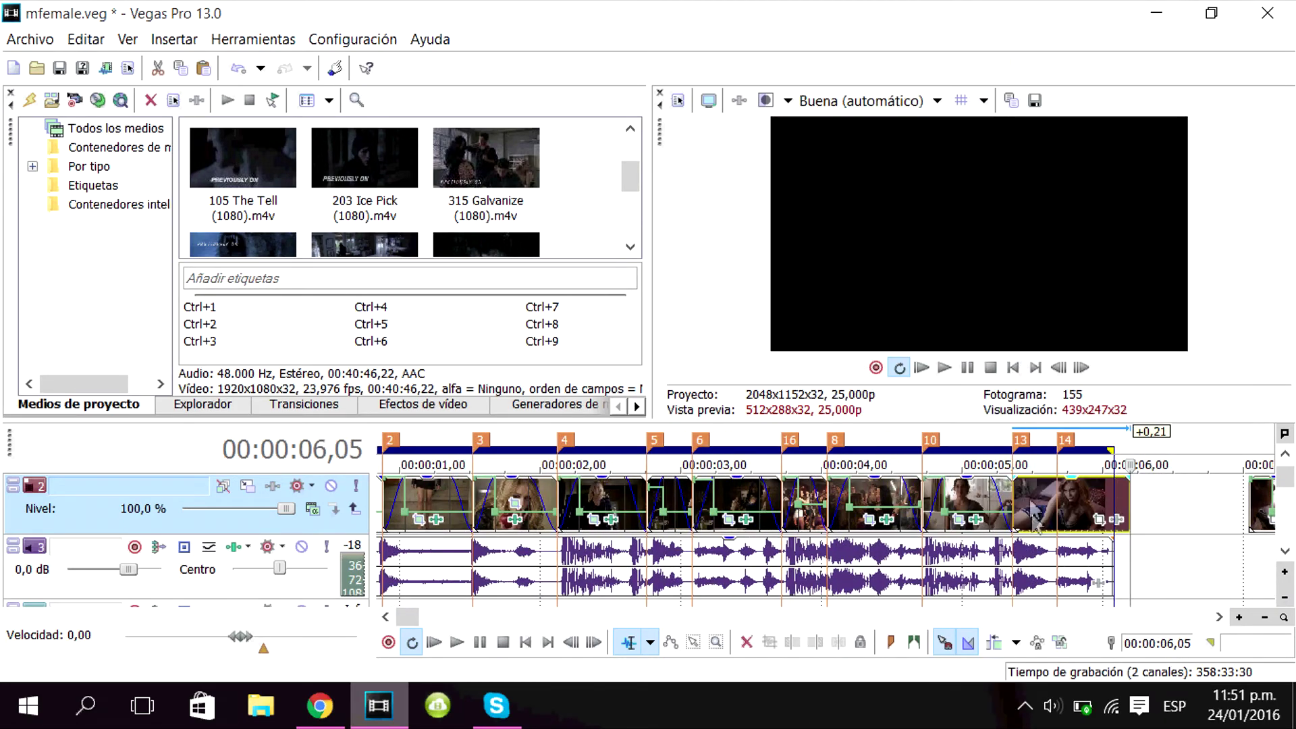
pyautogui.click(1035, 523)
pyautogui.scroll(3, 765, 516)
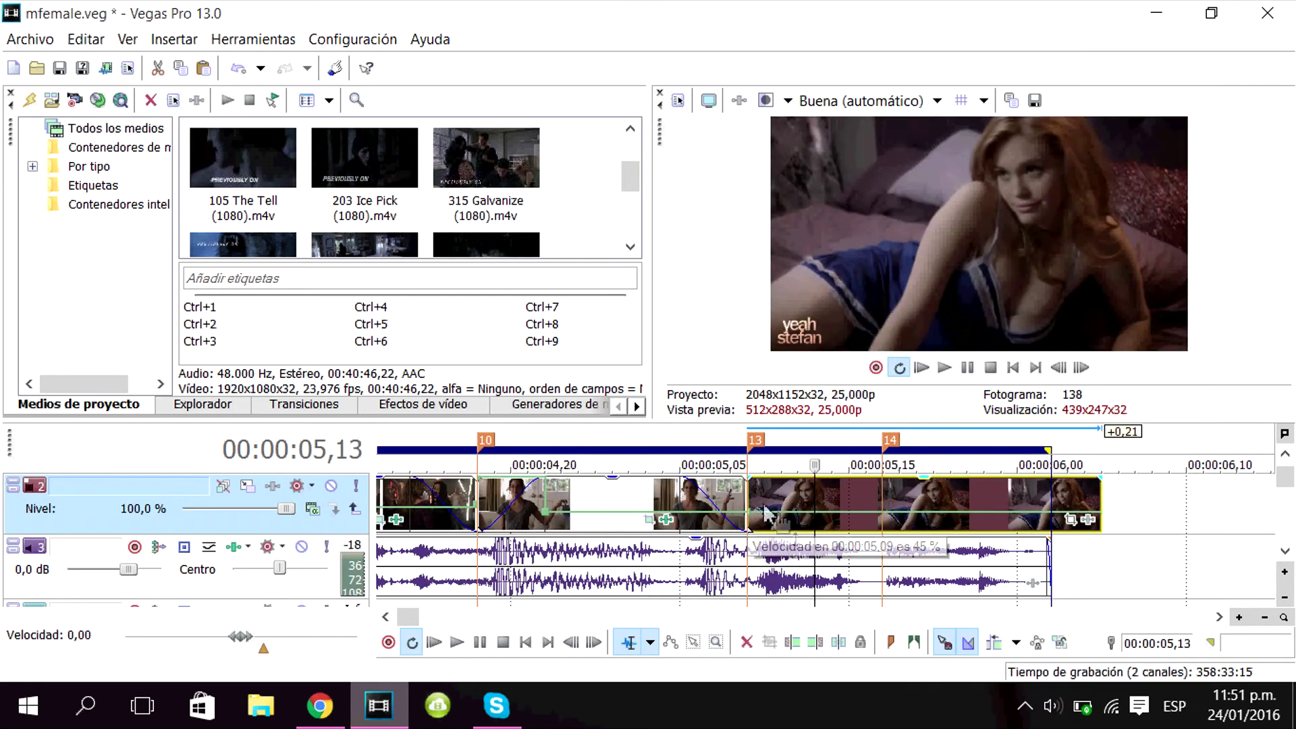
pyautogui.doubleClick(797, 511)
pyautogui.moveTo(748, 511); pyautogui.dragTo(748, 478)
pyautogui.click(741, 503)
pyautogui.hotkey('shift', 'space')
pyautogui.click(751, 502)
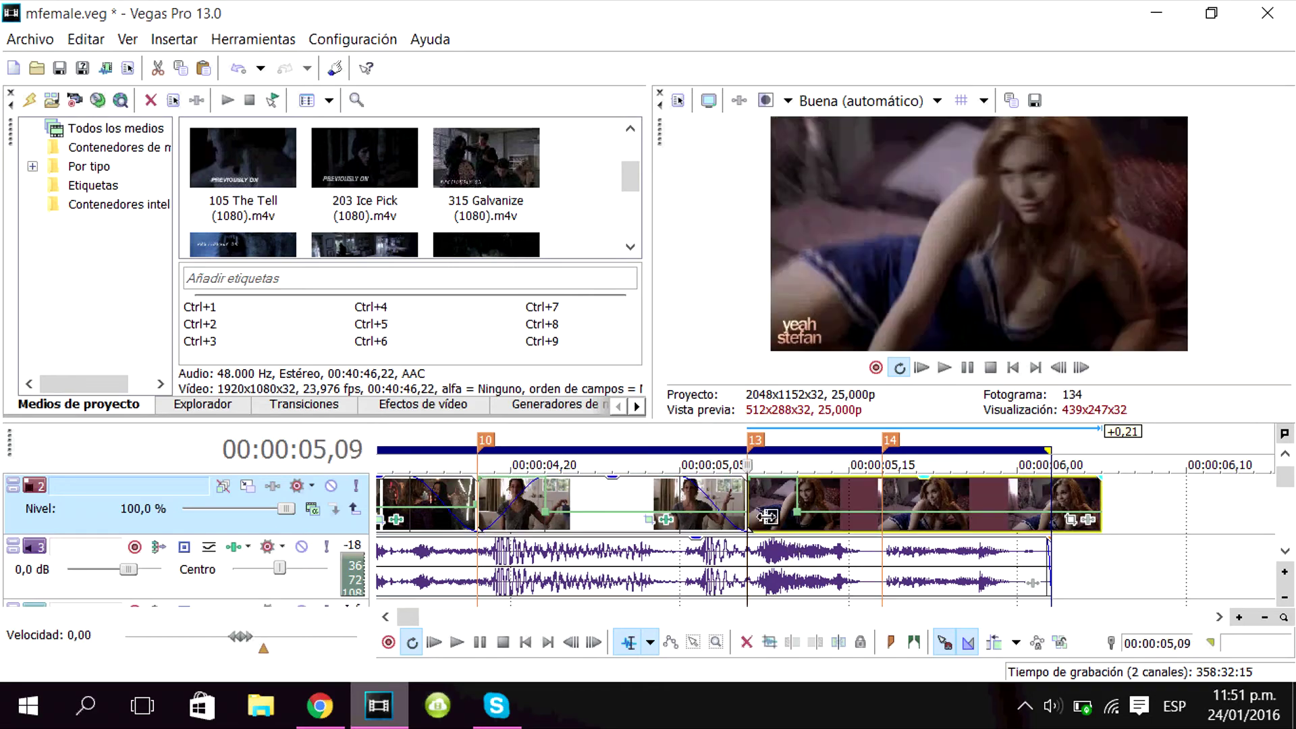
# Step: Split the reclining shot at marker 14 and delete its remainder
pyautogui.click(884, 503)
pyautogui.press('s')
pyautogui.moveTo(905, 510); pyautogui.dragTo(955, 509)
pyautogui.click(748, 502)
pyautogui.click(944, 368)
pyautogui.press('space')
pyautogui.click(999, 496)
pyautogui.press('Delete')
# Step: Move the set-aside close-up clip back to marker 14 and add a fade-in to the marker 13 clip
pyautogui.scroll(-2, 999, 496)
pyautogui.moveTo(1060, 513)
pyautogui.mouseDown()
pyautogui.moveTo(773, 513)
pyautogui.moveTo(780, 483)
pyautogui.mouseUp()
pyautogui.scroll(1, 773, 513)
pyautogui.click(782, 506)
pyautogui.click(849, 510)
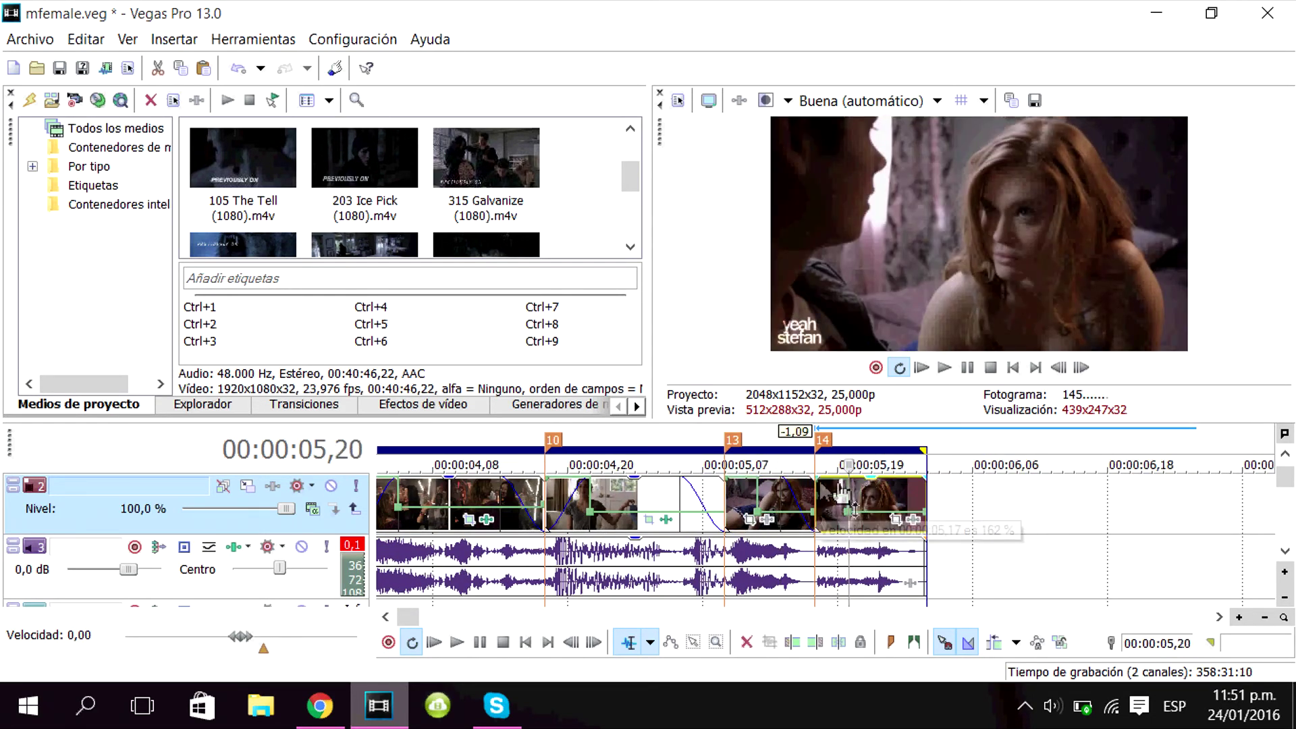
pyautogui.moveTo(727, 481); pyautogui.dragTo(758, 482)
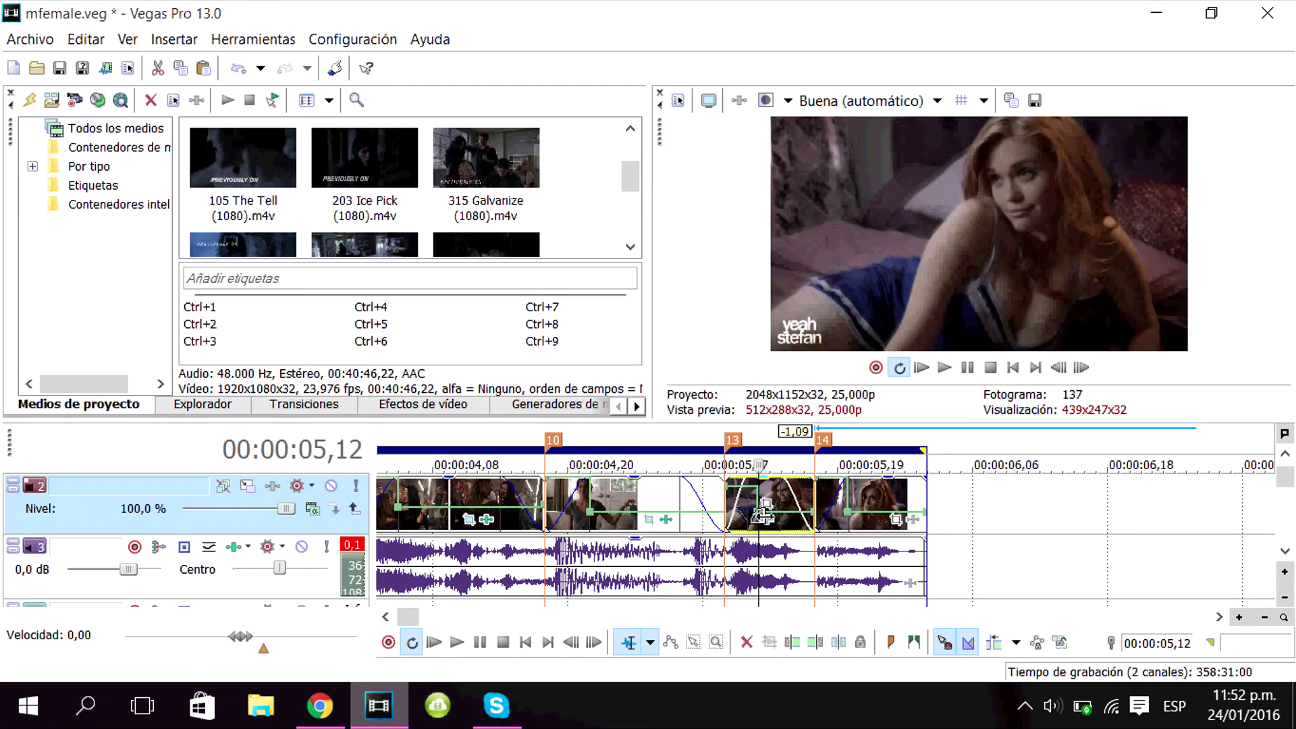
# Step: Add a pan/crop keyframe at 00:00:00,04 on the marker 14 clip with width 1.768,7, height 994,9 and Lento interpolation
pyautogui.click(882, 503)
pyautogui.click(896, 519)
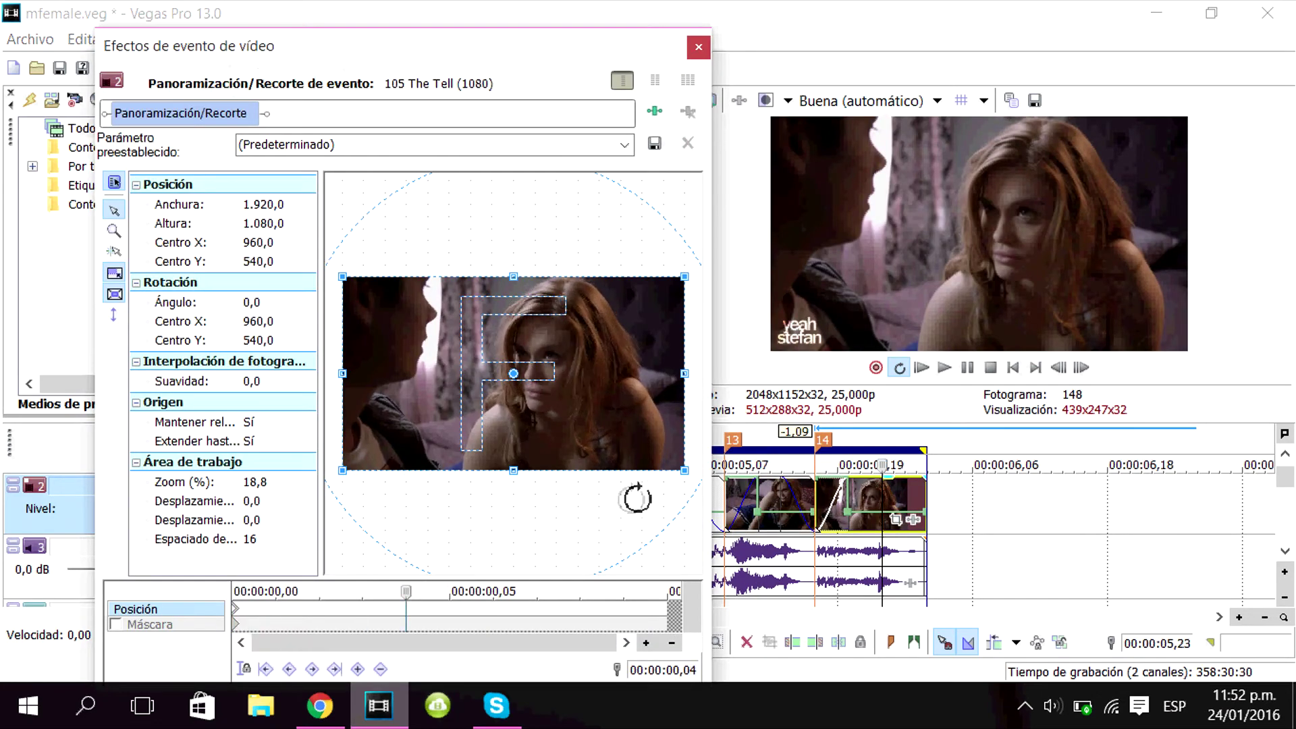
pyautogui.moveTo(662, 471); pyautogui.dragTo(661, 463)
pyautogui.rightClick(408, 609)
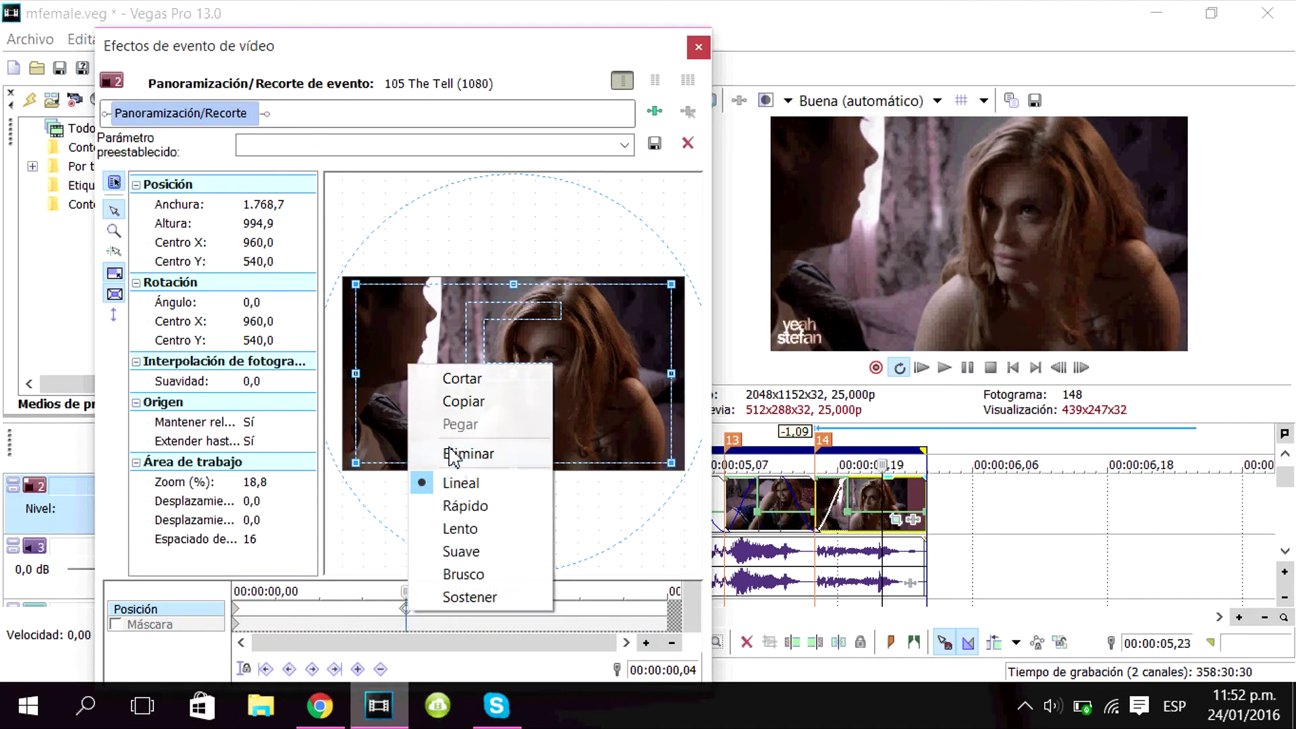
pyautogui.click(448, 535)
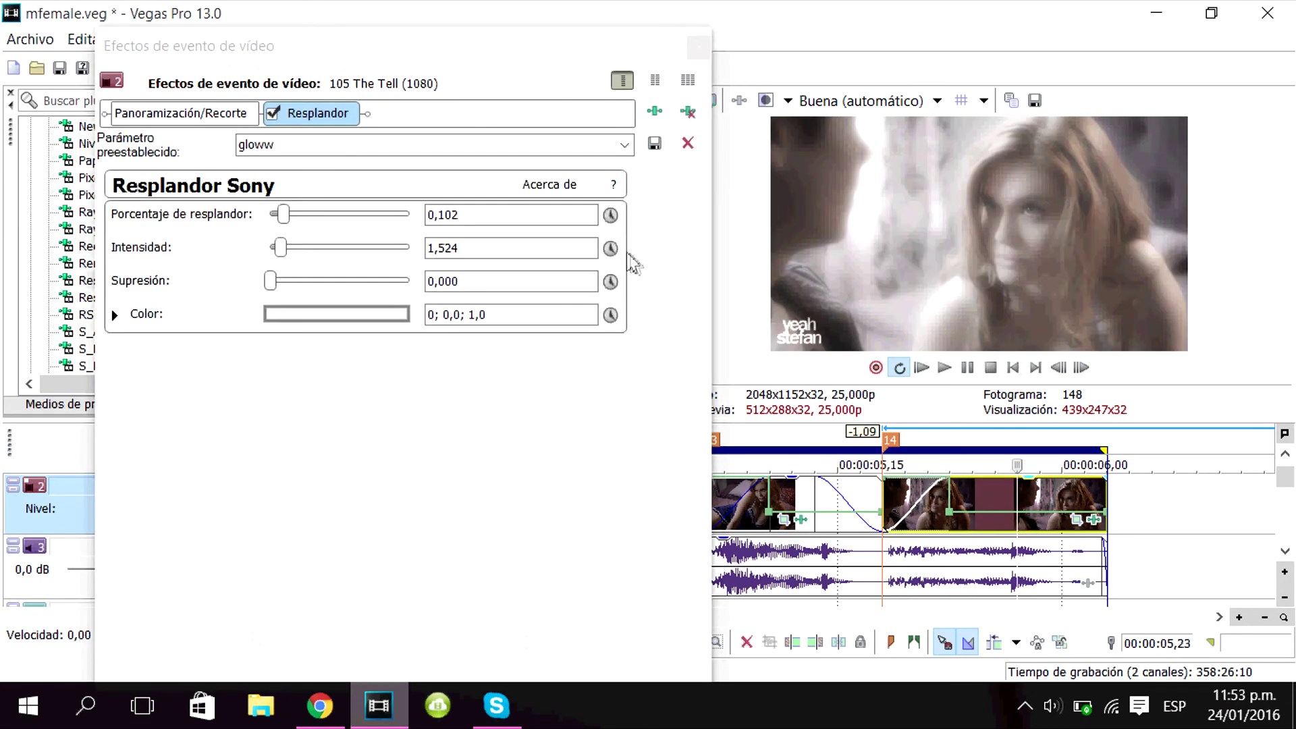
# Step: Enable keyframe animation for Intensidad in the marker 14 clip's gloww Resplandor effect and play the sequence from the start
pyautogui.click(610, 248)
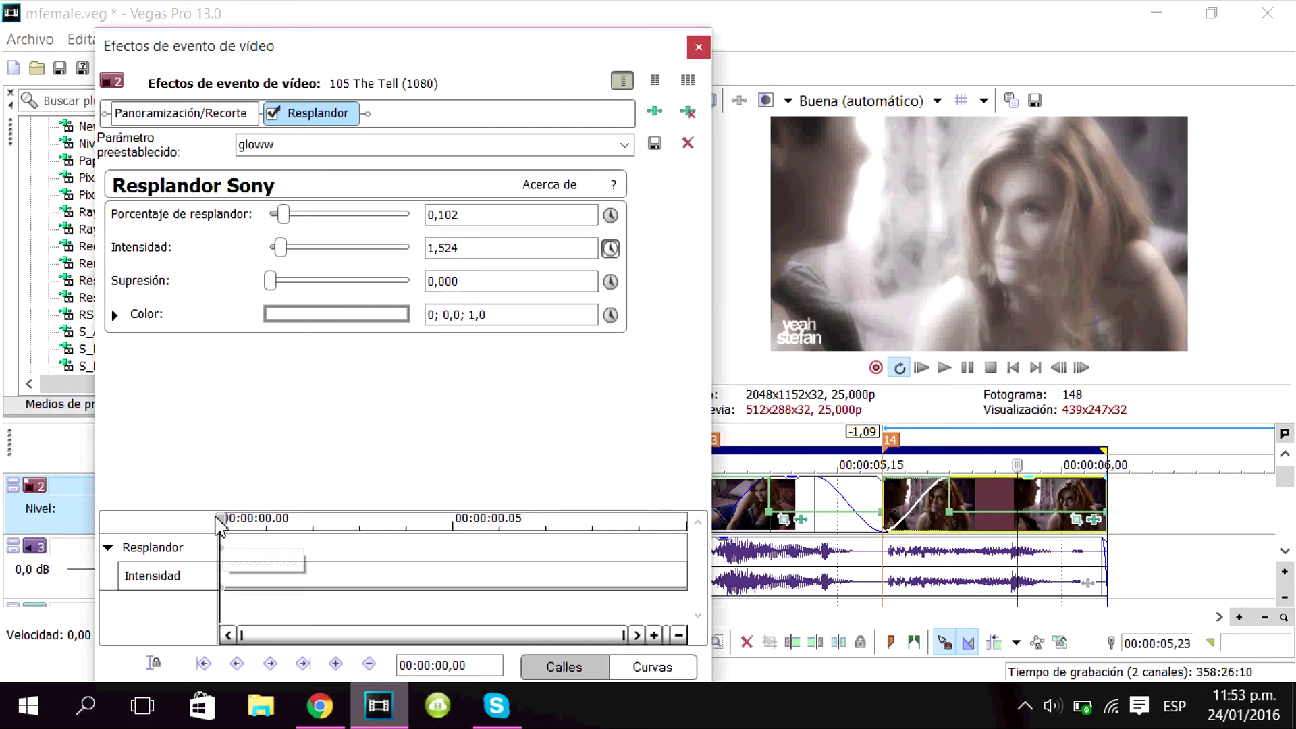
pyautogui.click(699, 46)
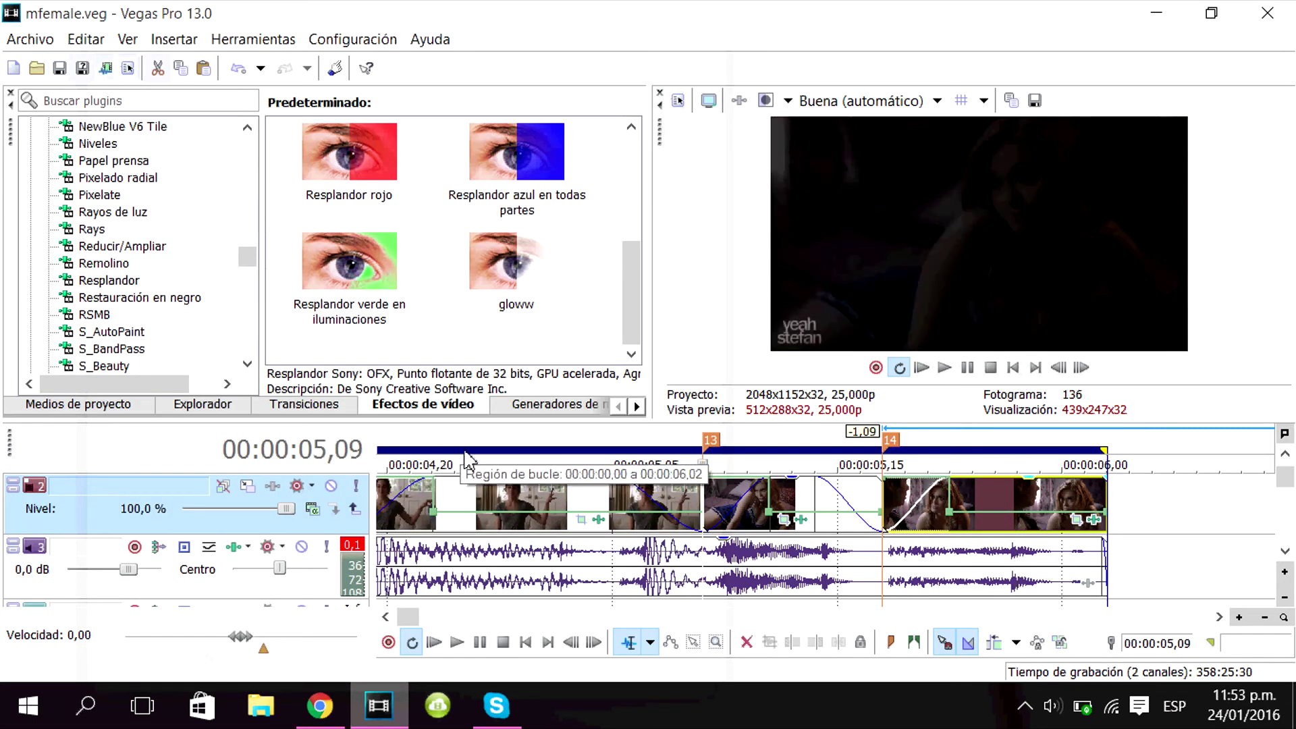
pyautogui.doubleClick(465, 459)
pyautogui.press('space')
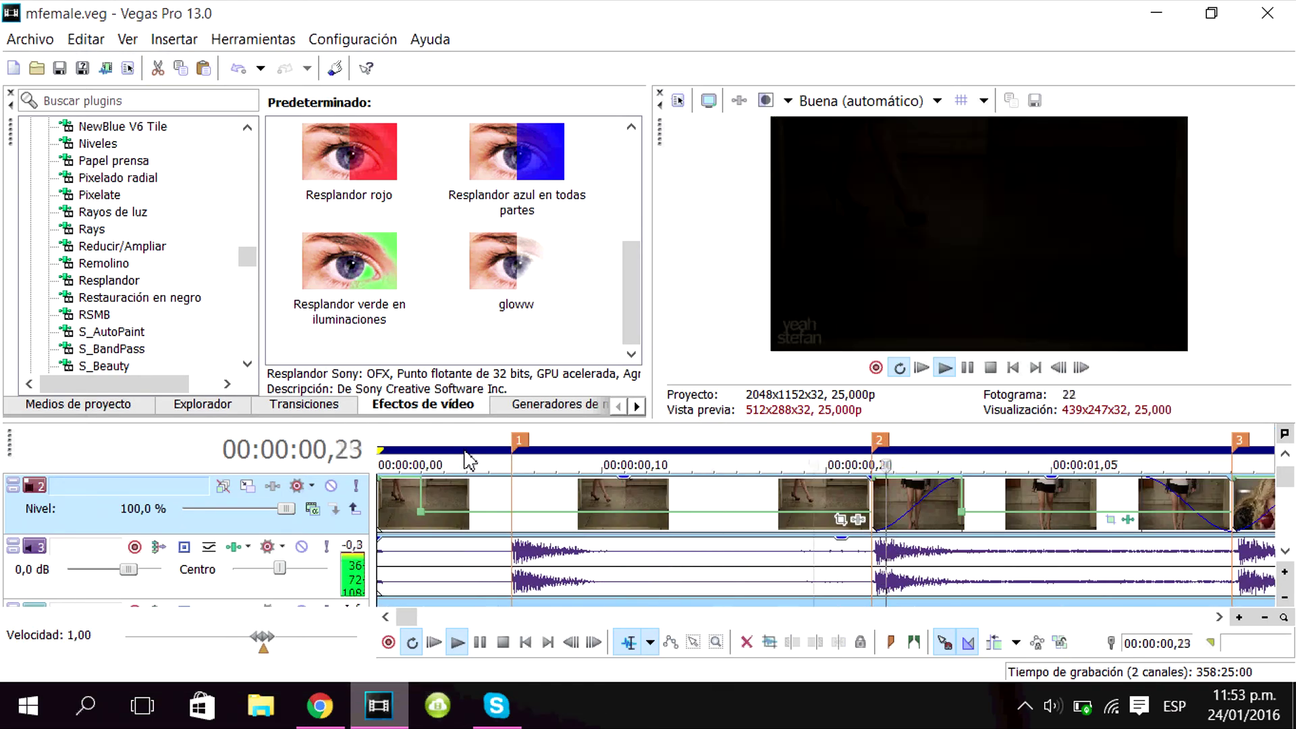
# Step: Add a fade-out to the first clip, starting at 00:00:00,18 and ending at marker 2
pyautogui.click(967, 368)
pyautogui.click(878, 486)
pyautogui.press('Left')
pyautogui.press('Left')
pyautogui.press('Left')
pyautogui.press('Left')
pyautogui.moveTo(869, 480); pyautogui.dragTo(782, 482)
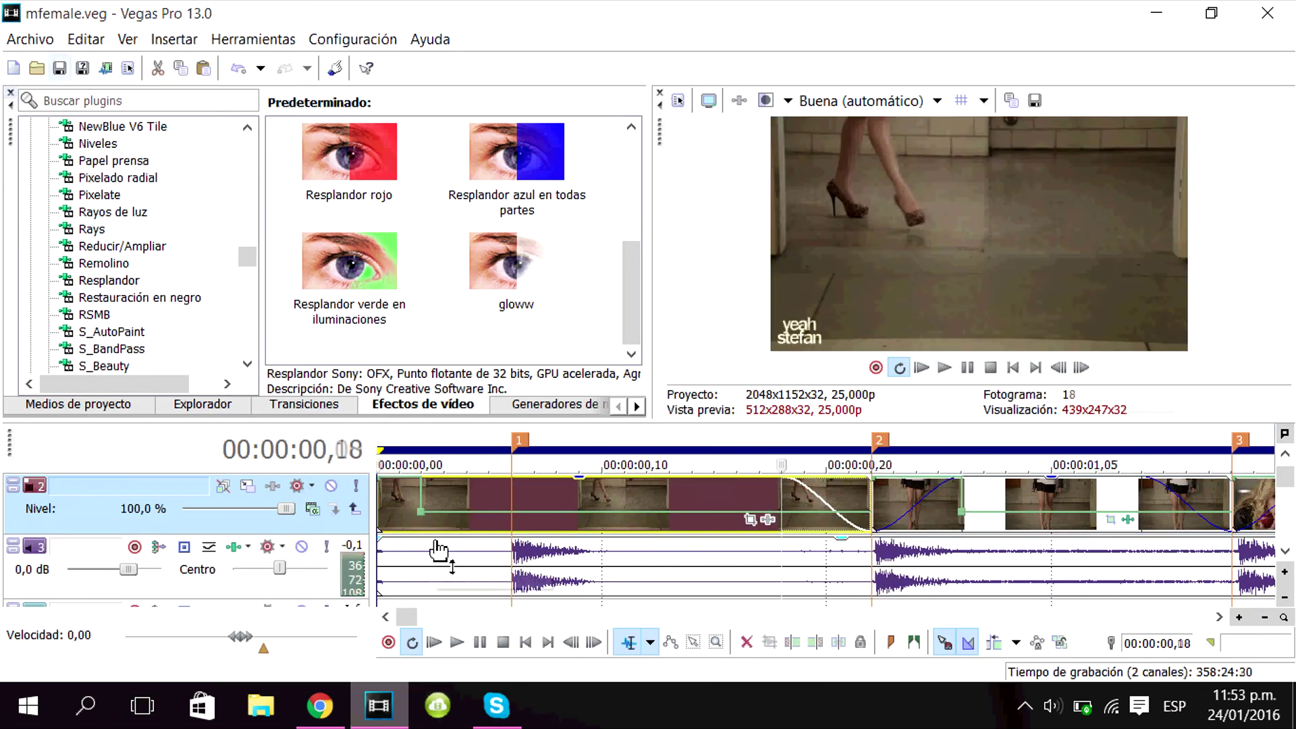
# Step: Replay the edit from the beginning and step back through the frames near the marker 8 clip
pyautogui.doubleClick(448, 459)
pyautogui.press('space')
pyautogui.scroll(-1, 761, 595)
pyautogui.scroll(-1, 945, 480)
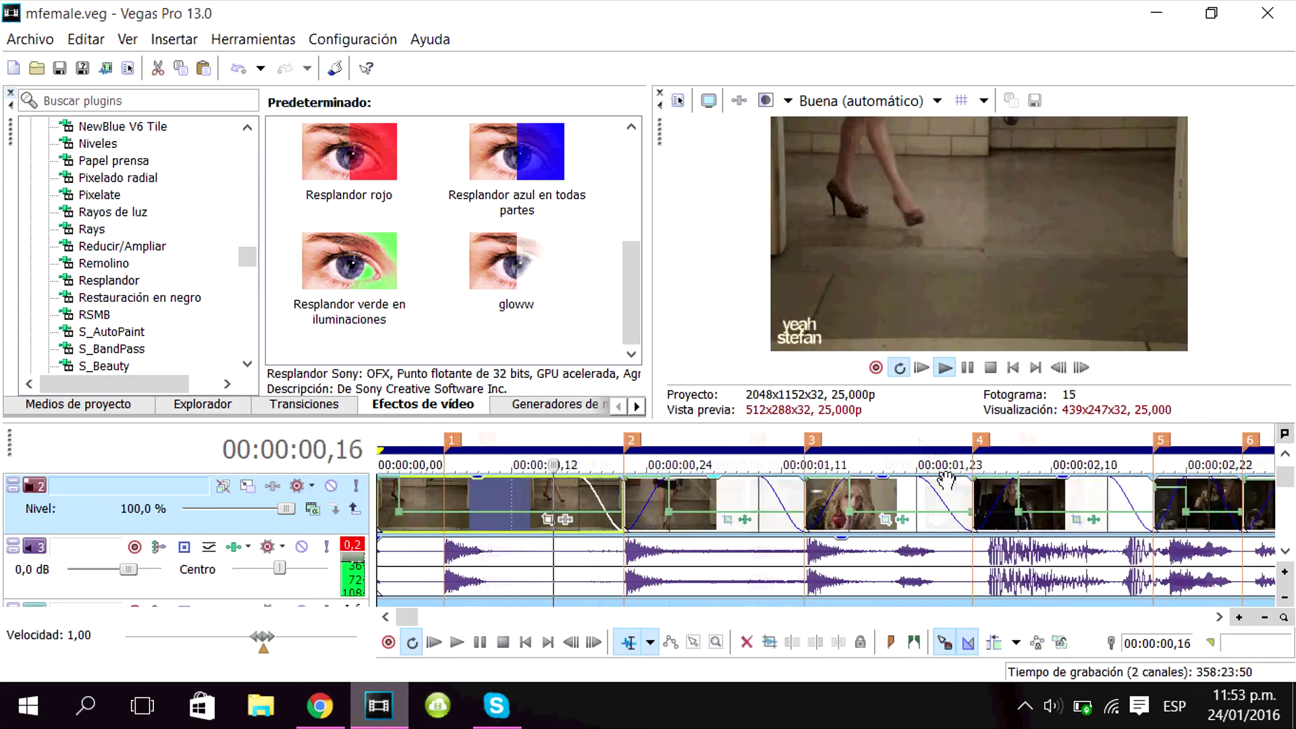
pyautogui.press('Left')
pyautogui.press('Left')
pyautogui.press('Left')
pyautogui.press('Left')
pyautogui.press('Left')
pyautogui.press('Left')
pyautogui.press('Left')
pyautogui.press('Left')
pyautogui.press('Left')
pyautogui.press('Left')
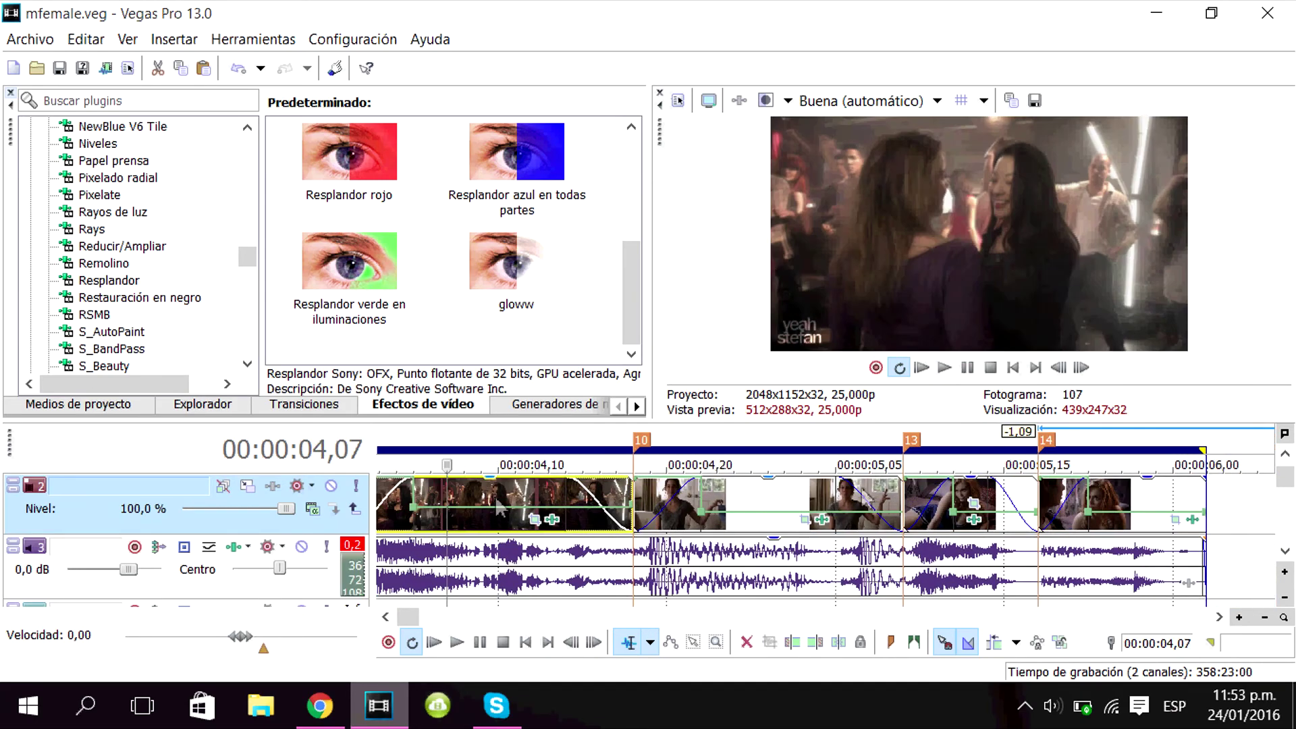
# Step: Check the event effects and presets of the marker 8 clip
pyautogui.click(535, 520)
pyautogui.click(623, 146)
pyautogui.click(604, 208)
pyautogui.click(702, 48)
# Step: Check the keyframed Intensidad of the marker 10 clip's gloww Resplandor effect and save the project
pyautogui.click(821, 520)
pyautogui.click(396, 114)
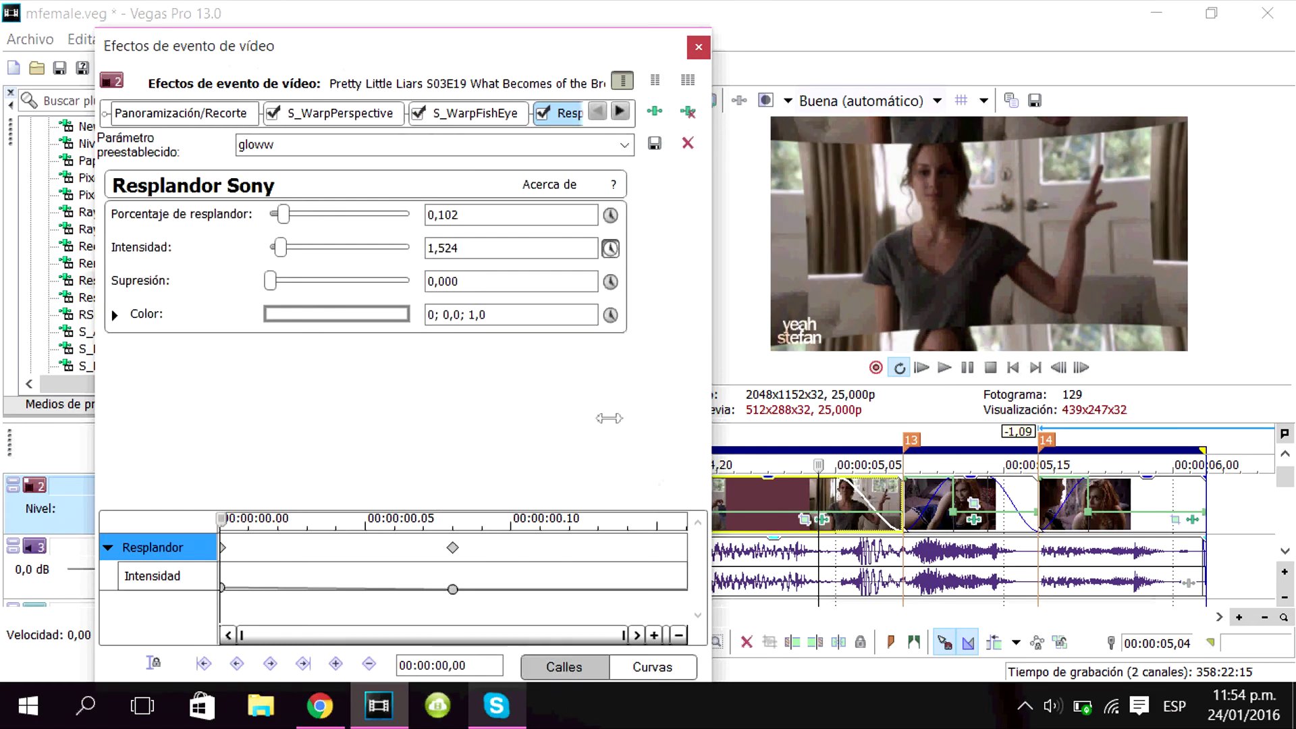
pyautogui.click(699, 47)
pyautogui.click(60, 70)
# Step: Play the whole saved sequence from the start to review the opening clips against the music
pyautogui.doubleClick(738, 560)
pyautogui.press('space')
pyautogui.press('Right')
pyautogui.press('Right')
pyautogui.press('Right')
pyautogui.press('Right')
pyautogui.press('Right')
pyautogui.doubleClick(739, 558)
pyautogui.press('space')
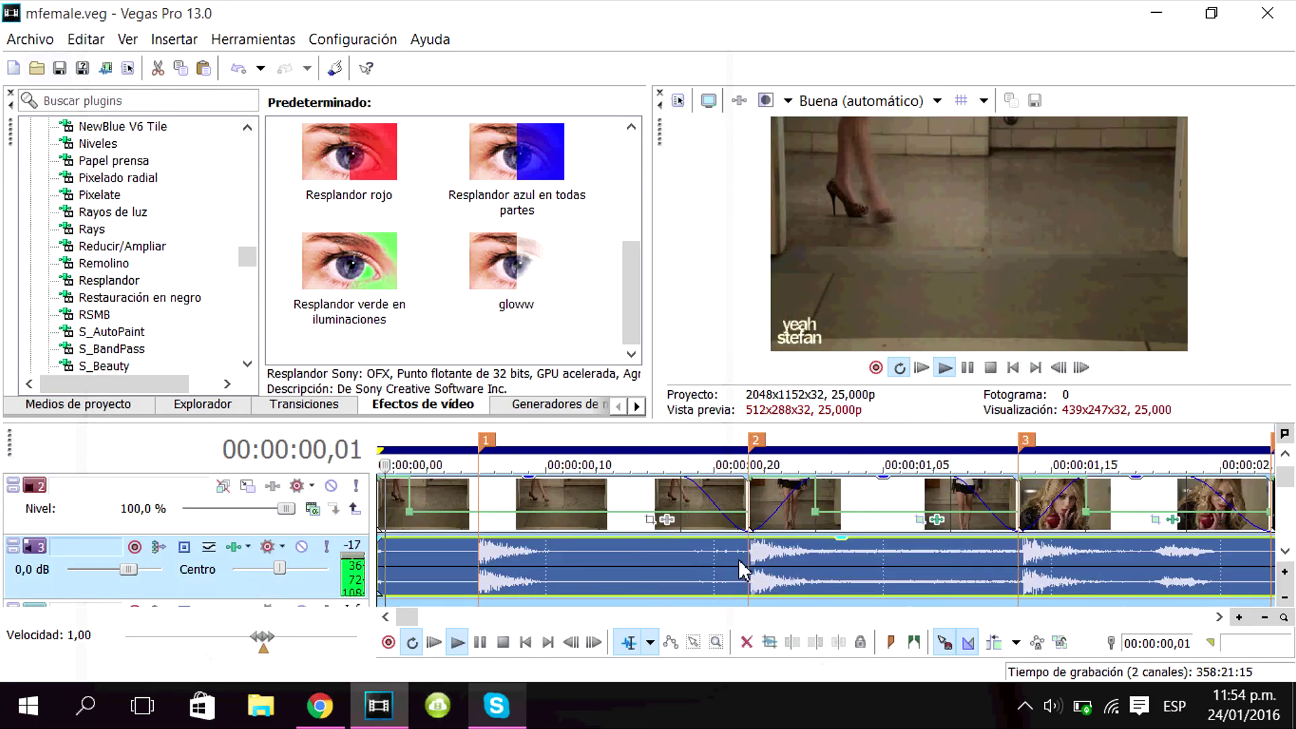
pyautogui.scroll(-1, 759, 560)
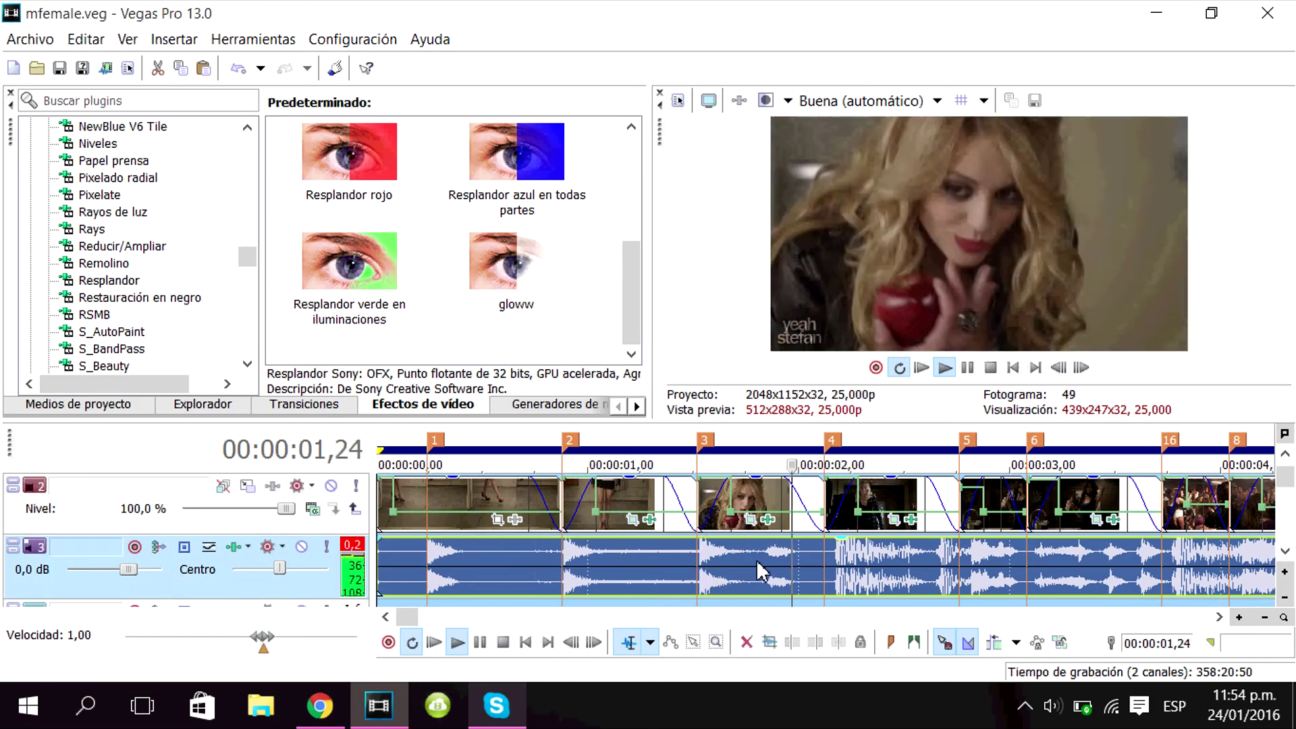
# Step: Scrub through the effect keyframes of the marker 4 clip and replay the sequence
pyautogui.click(818, 507)
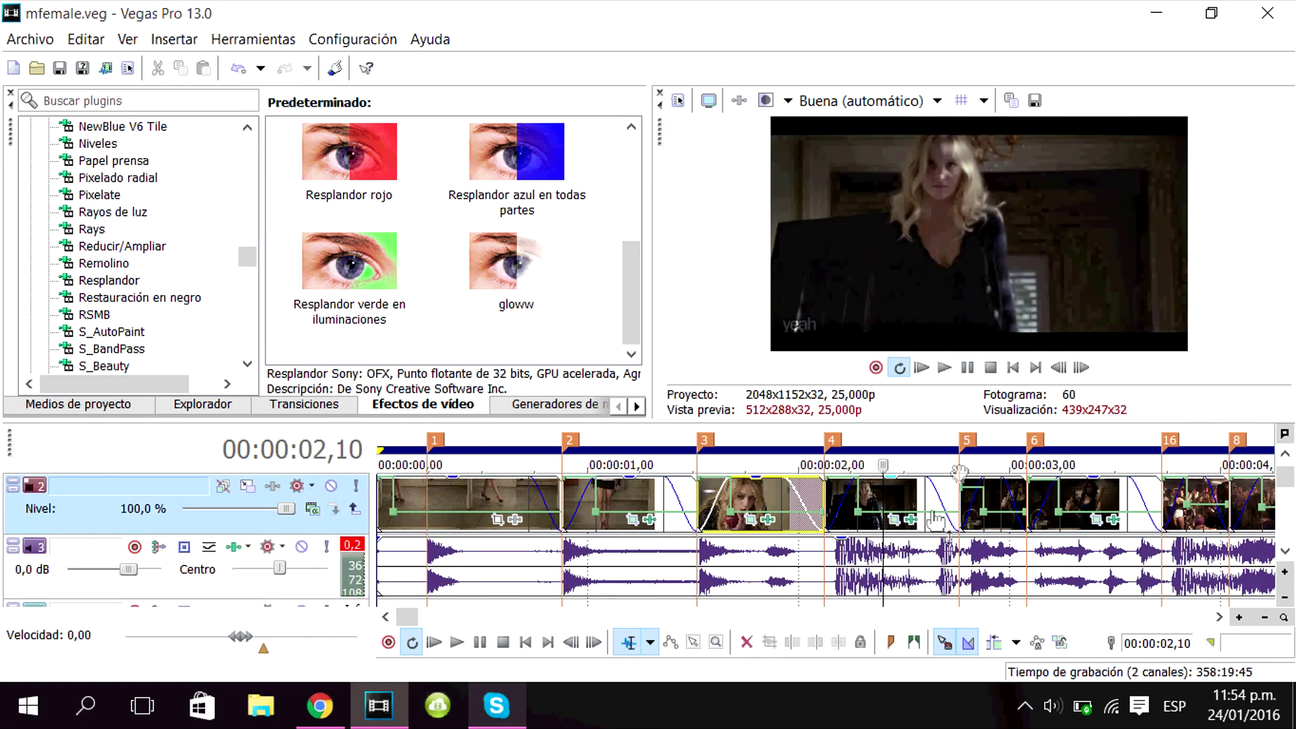
pyautogui.click(911, 519)
pyautogui.moveTo(220, 518); pyautogui.dragTo(483, 547)
pyautogui.click(833, 501)
pyautogui.press('space')
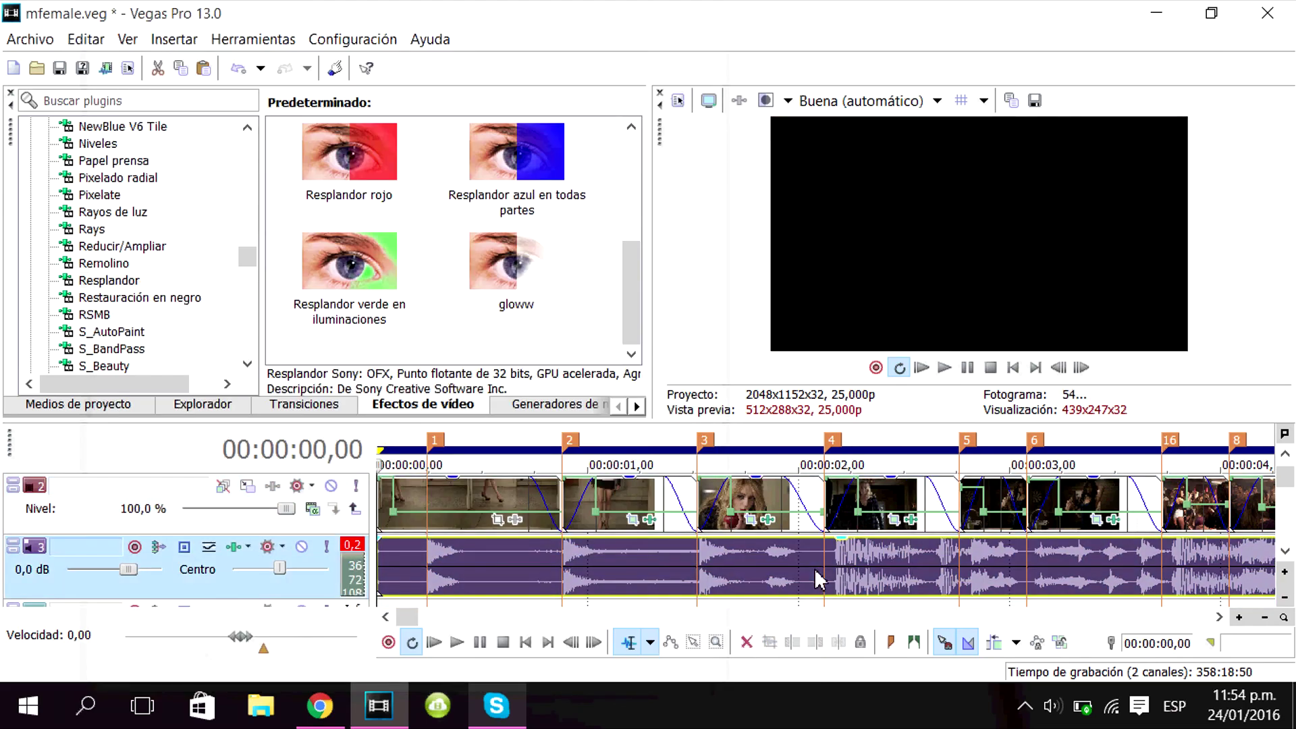